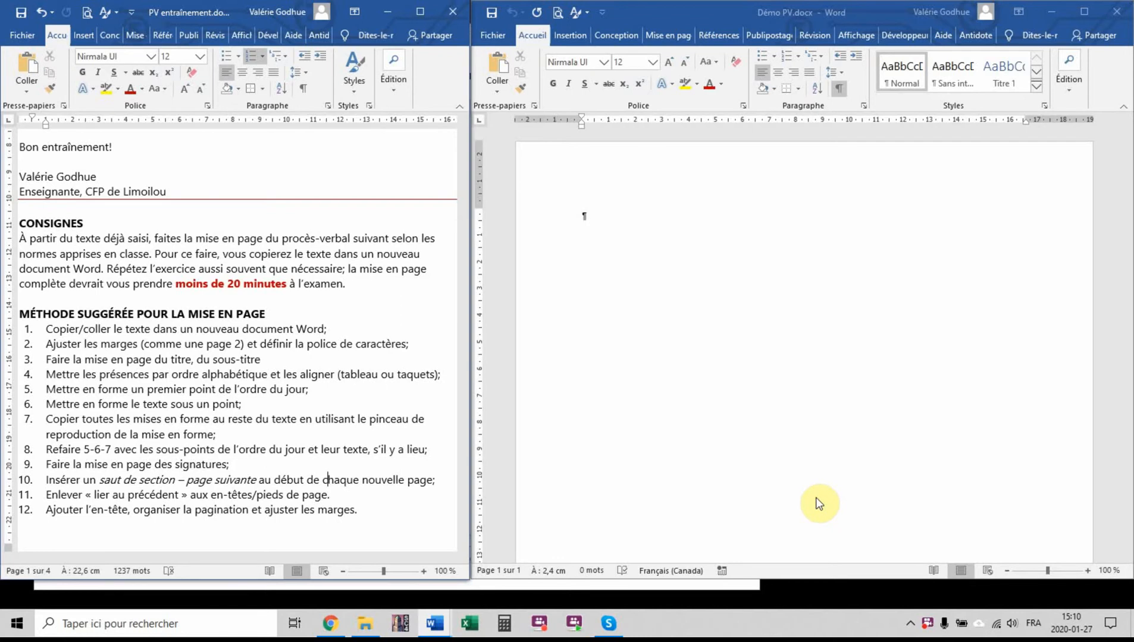
Highlight method item 1, about copying the text into a new document, in yellow in the instructions
scroll(331, 336, down, 3)
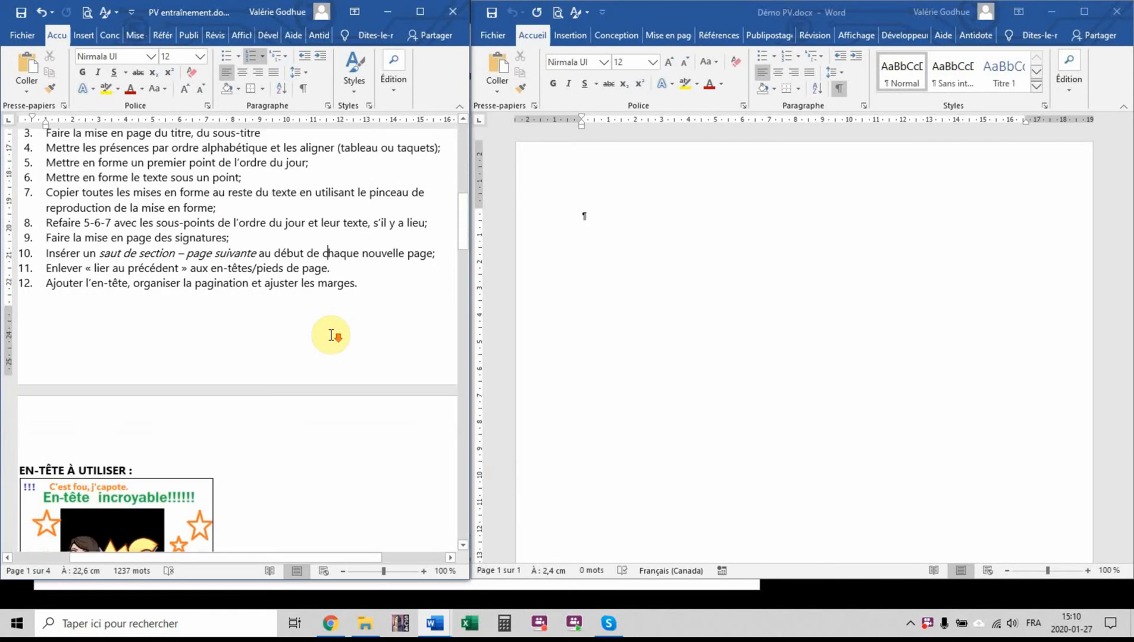
scroll(331, 336, down, 20)
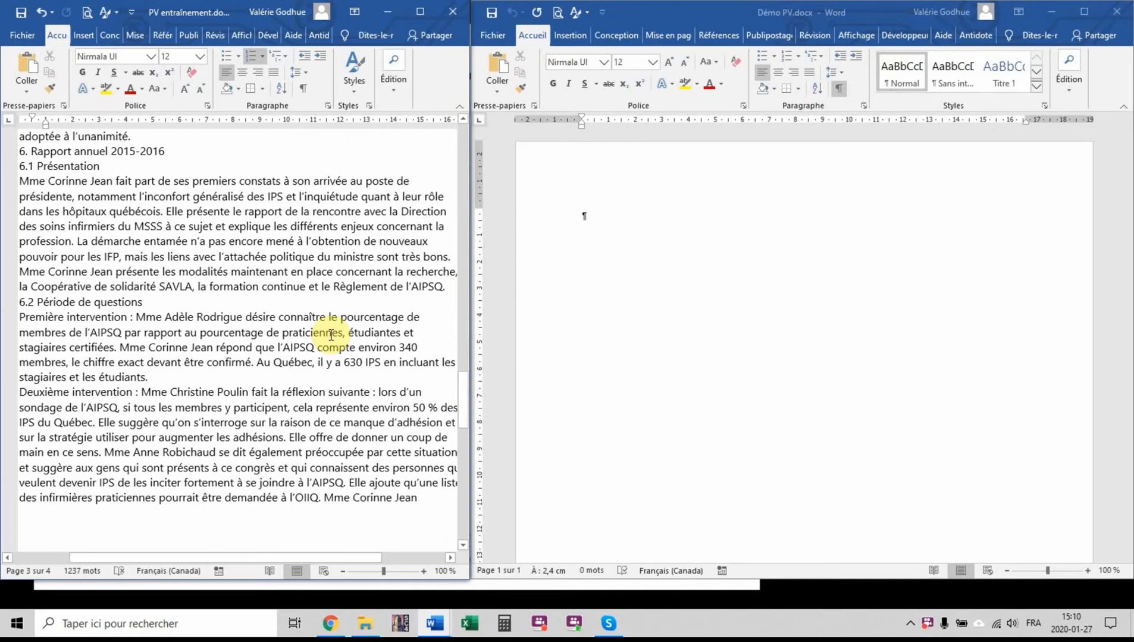
scroll(332, 335, up, 15)
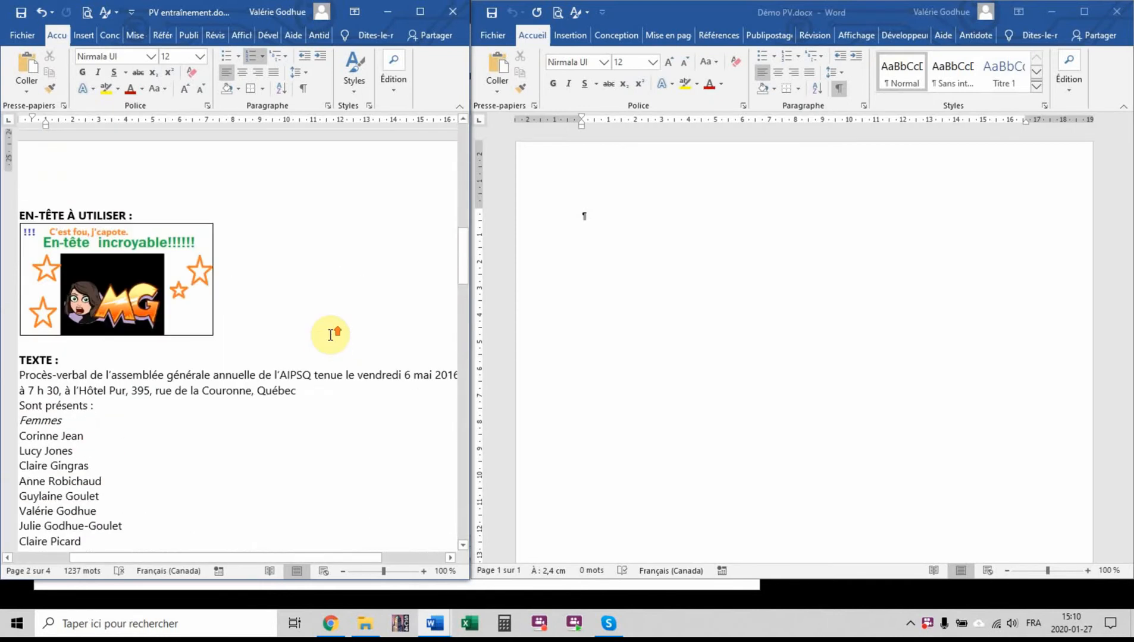
scroll(331, 335, up, 8)
scroll(365, 409, down, 2)
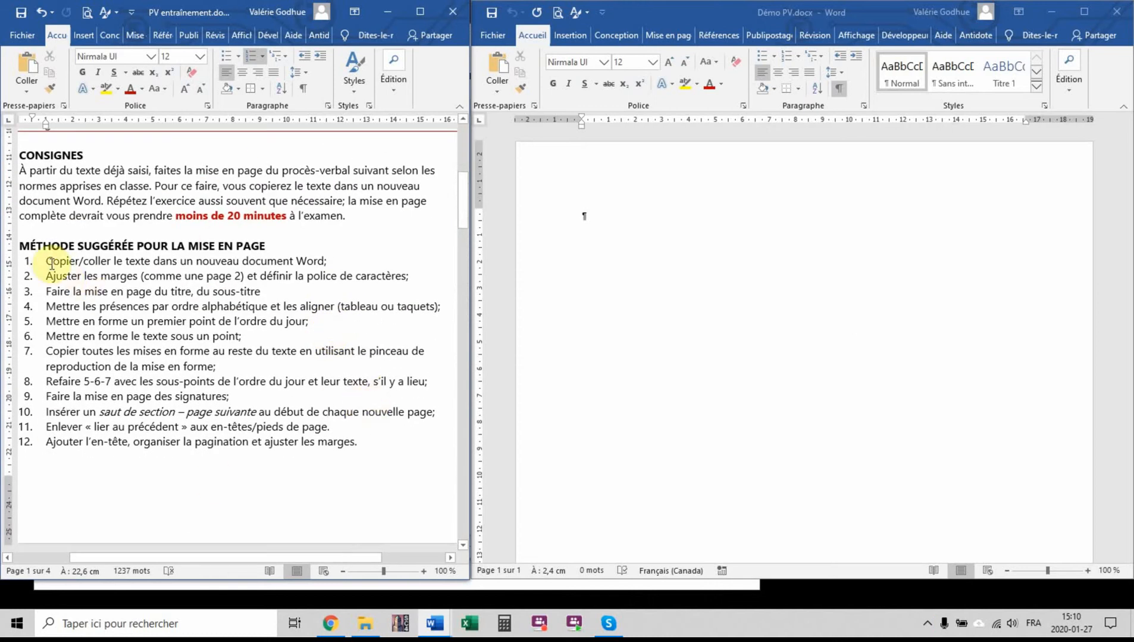
drag(51, 263, 339, 261)
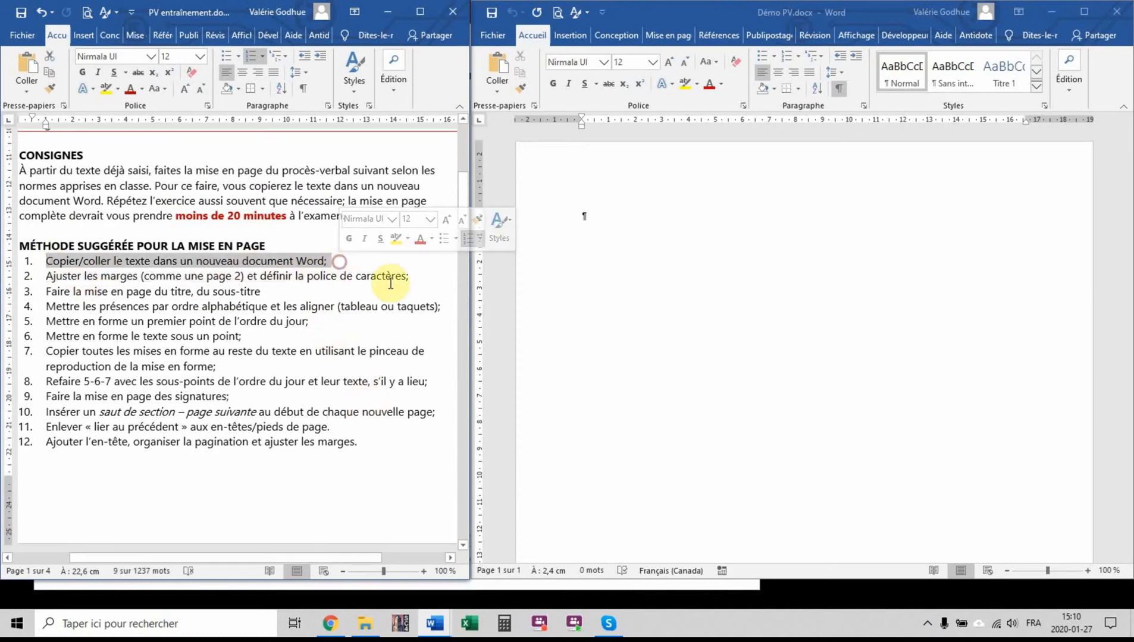
click(106, 89)
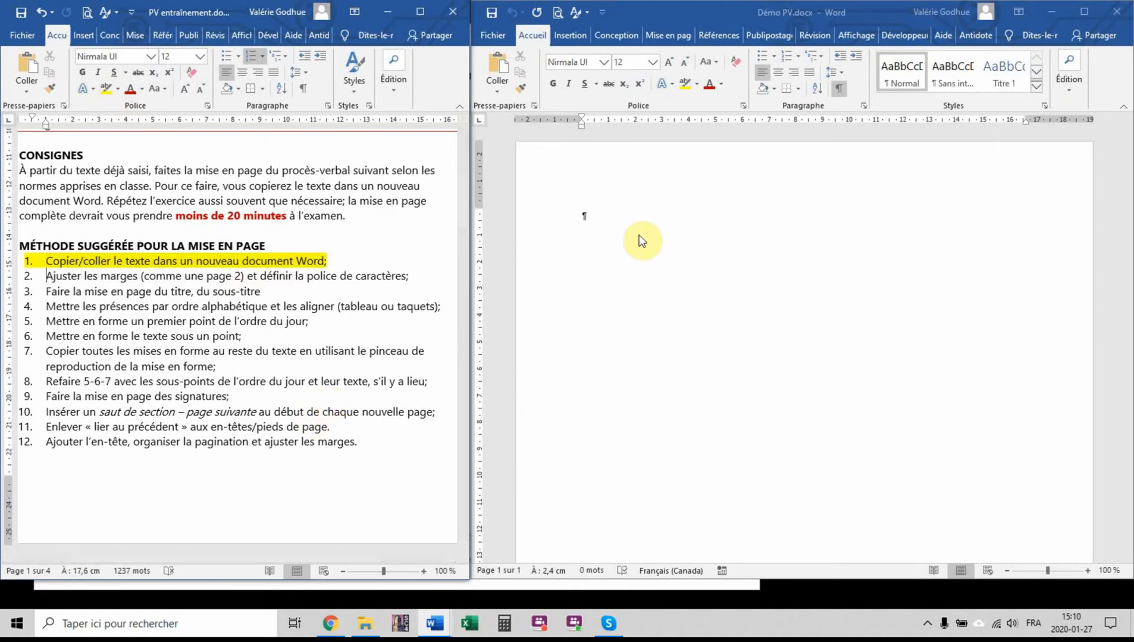
Copy the whole minutes text below "TEXTE :" in the training document and paste it into the blank Démo PV document
scroll(162, 364, up, 1)
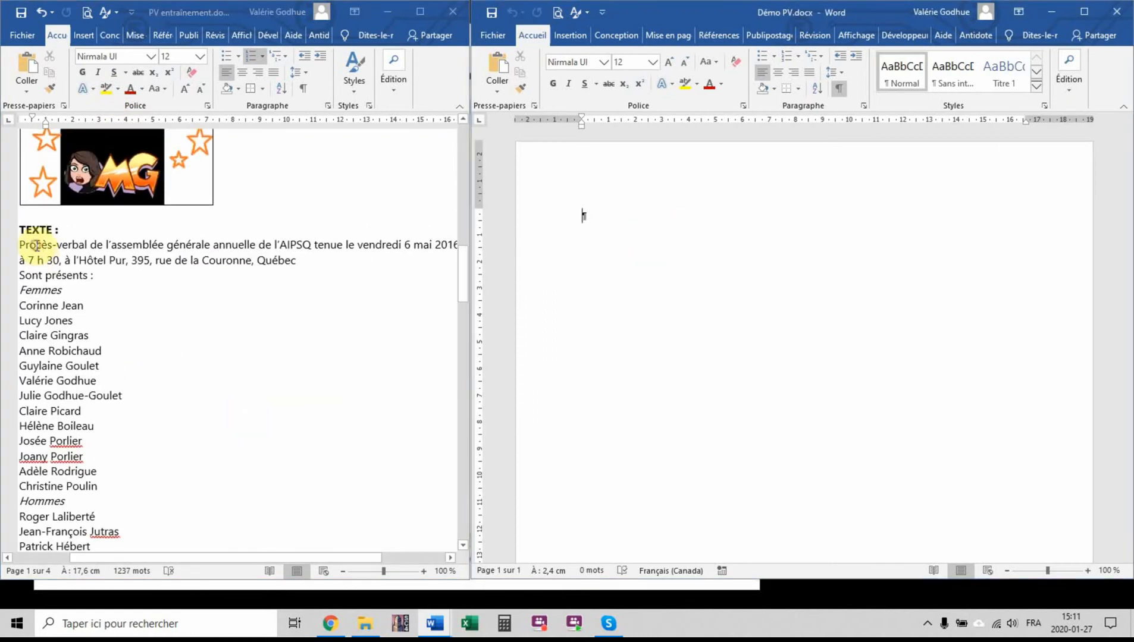
drag(20, 245, 333, 633)
key(ctrl+c)
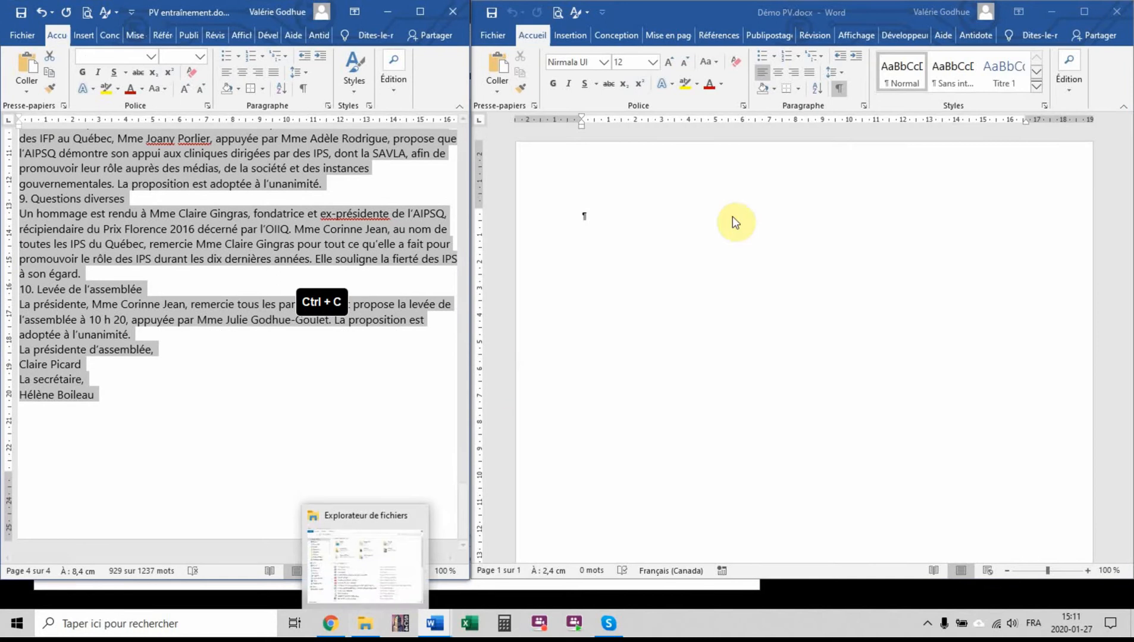
click(732, 222)
key(ctrl+v)
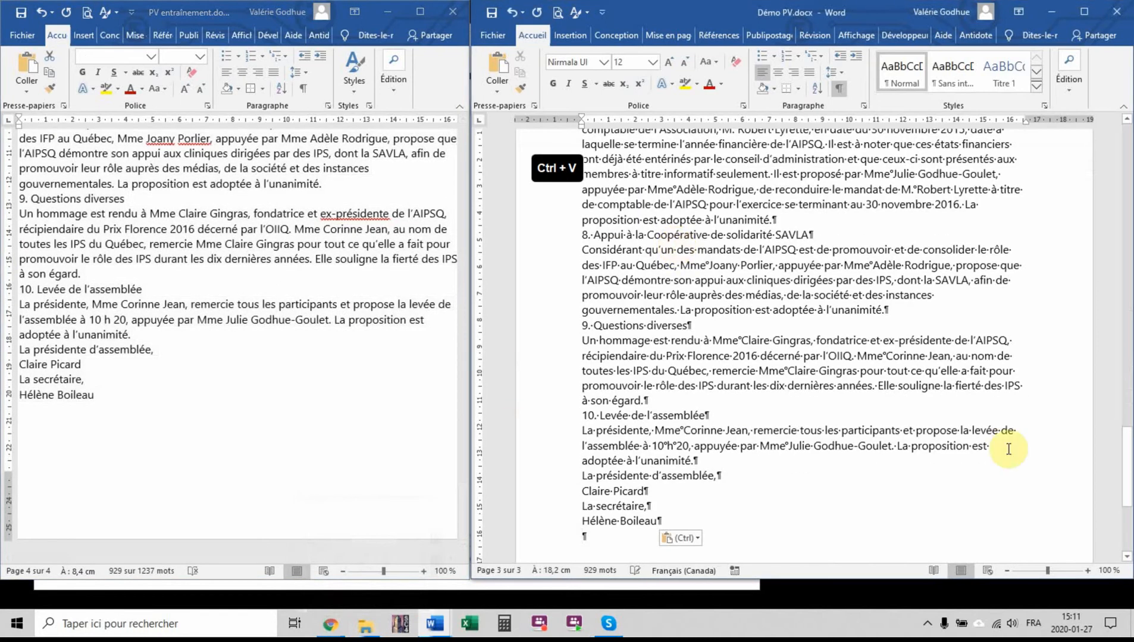
drag(1128, 485, 1130, 175)
Highlight method item 2, about adjusting the margins and defining the font, in yellow in the instructions
click(379, 342)
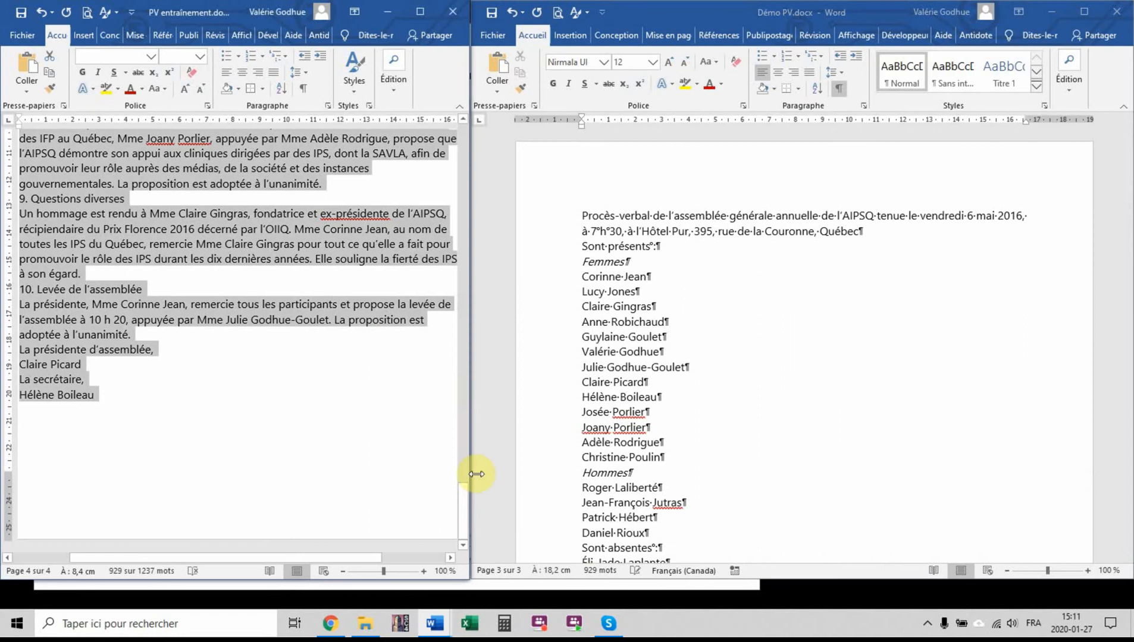
drag(468, 481, 474, 189)
click(46, 278)
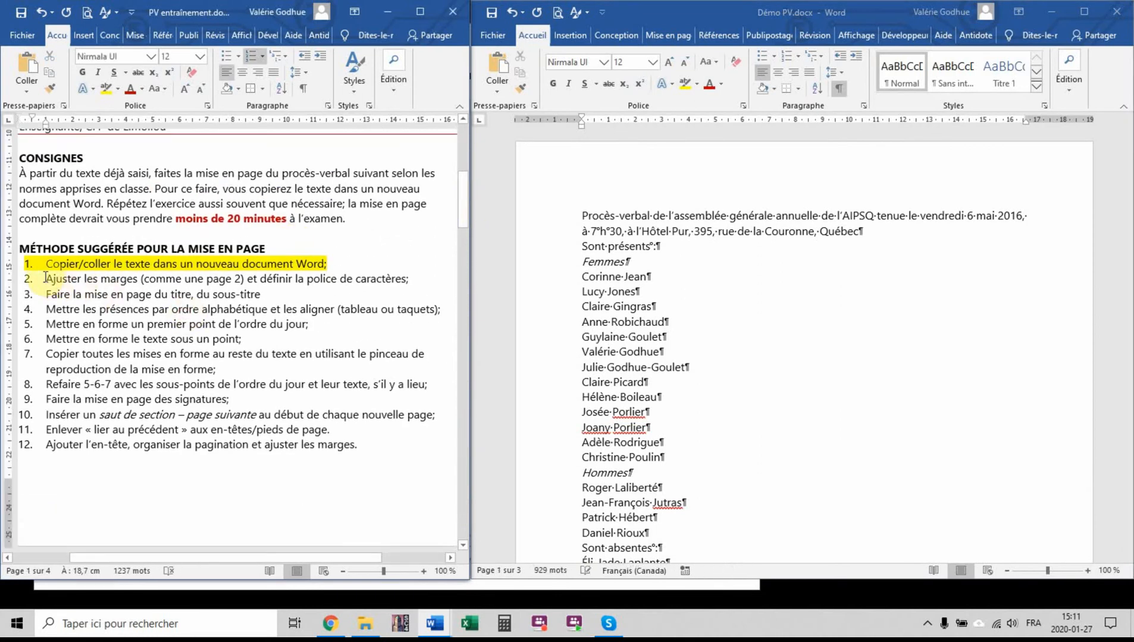
drag(45, 278, 418, 276)
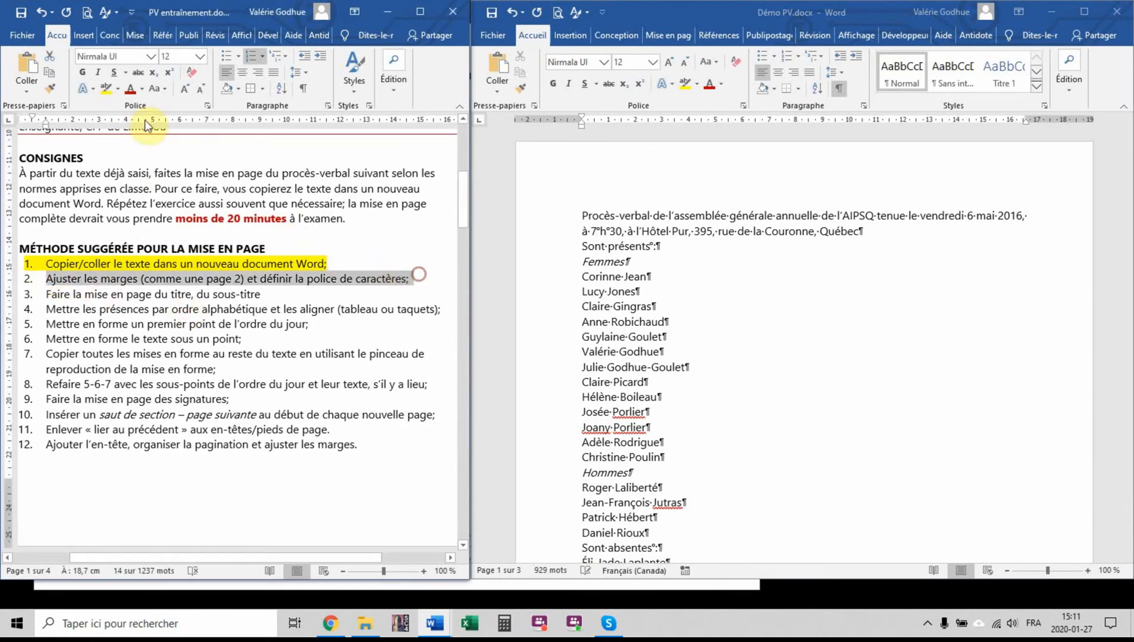
click(106, 88)
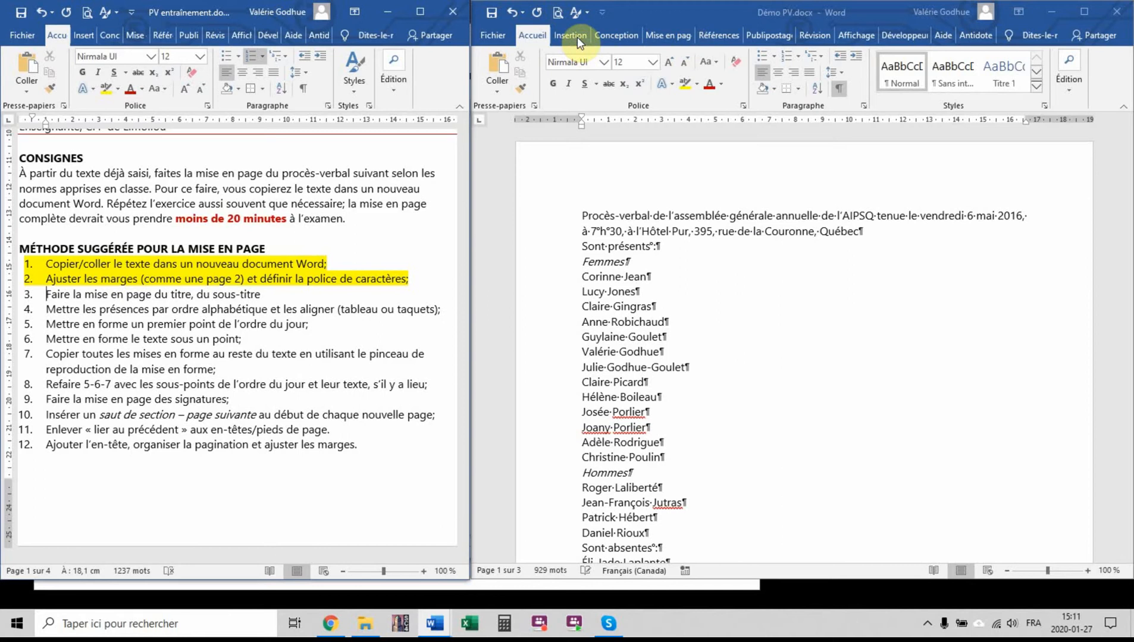
Set all the text in the Démo PV document to Times New Roman, size 12
key(ctrl+a)
click(587, 216)
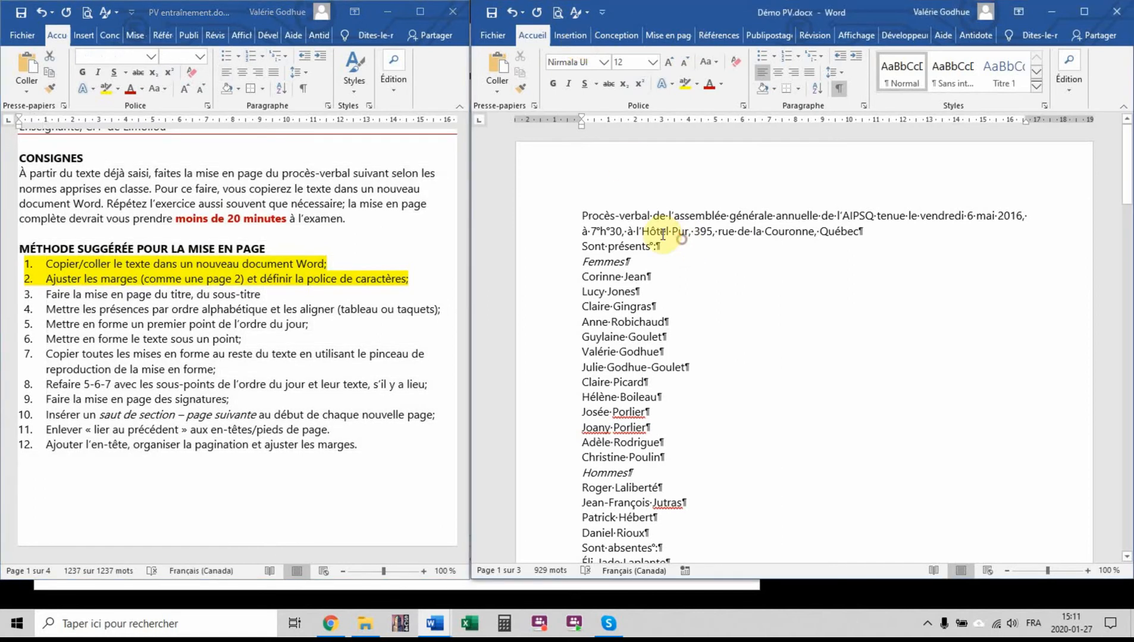
key(ctrl+a)
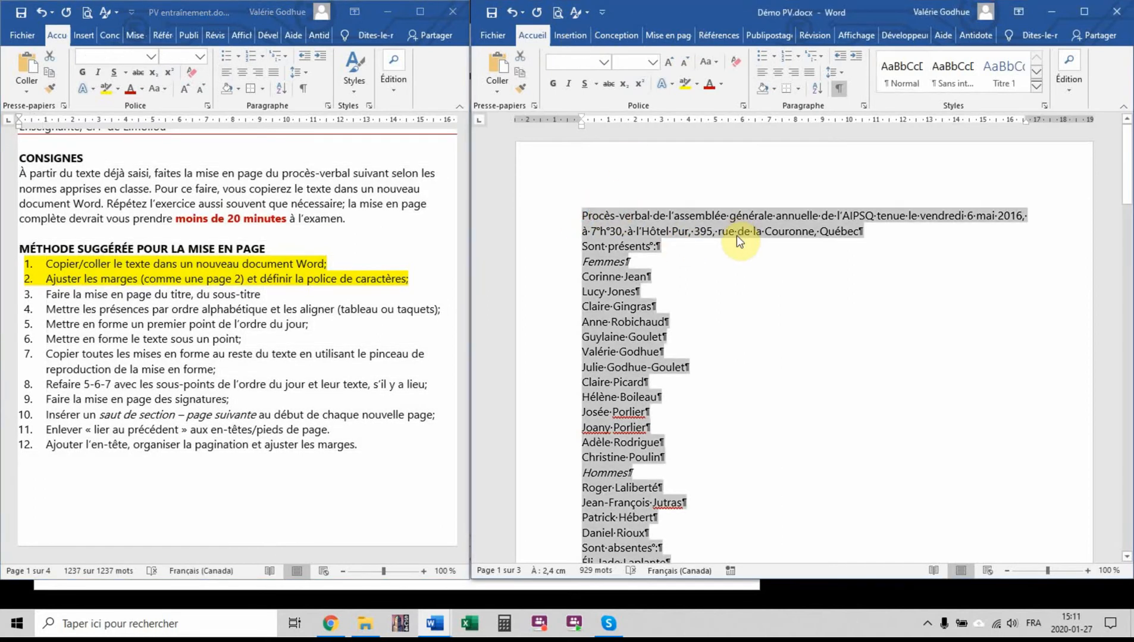
click(603, 62)
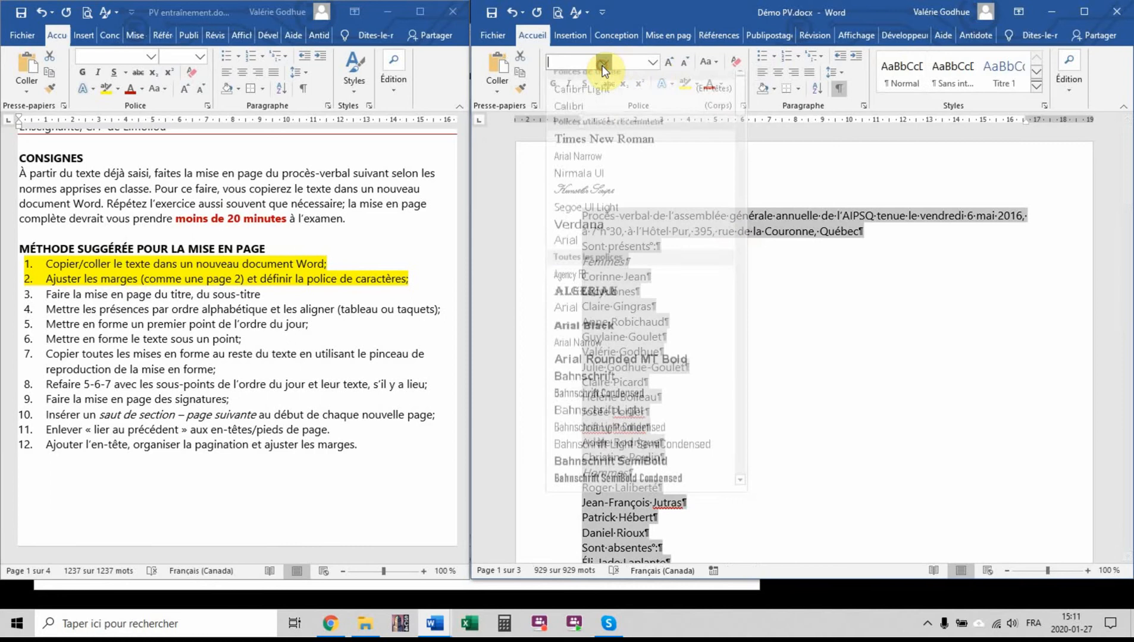
click(590, 150)
click(653, 62)
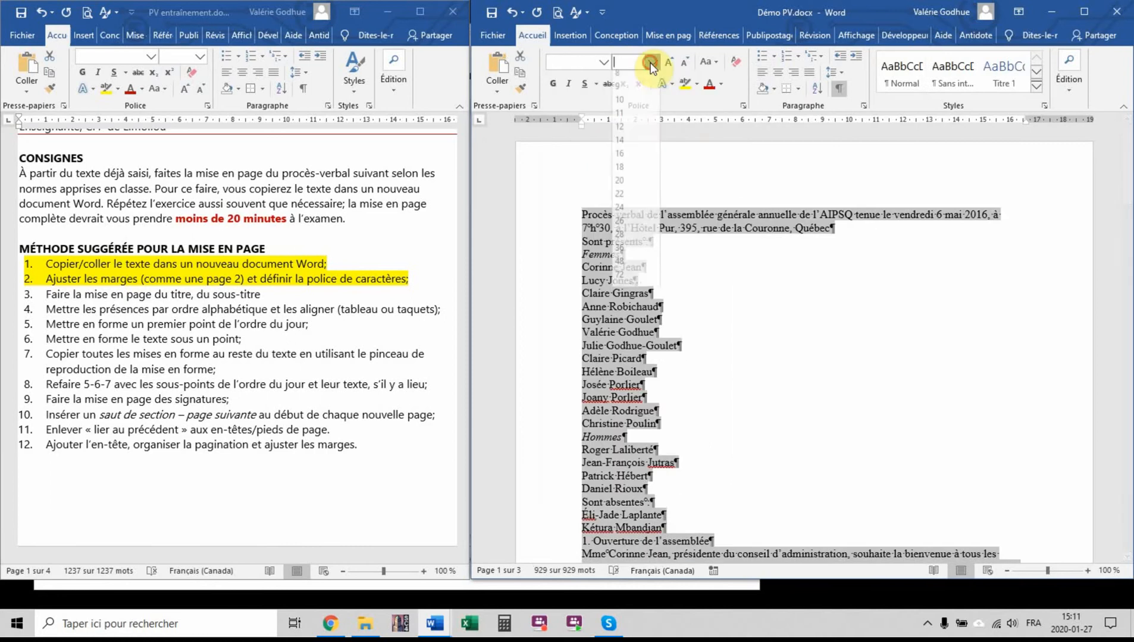
click(635, 129)
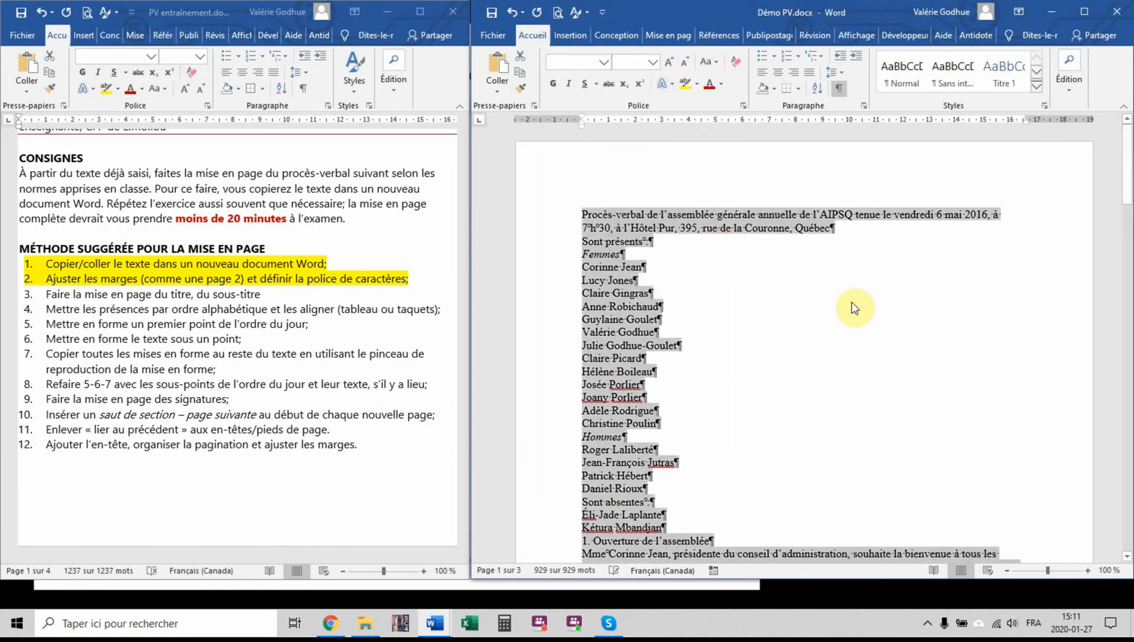
click(867, 236)
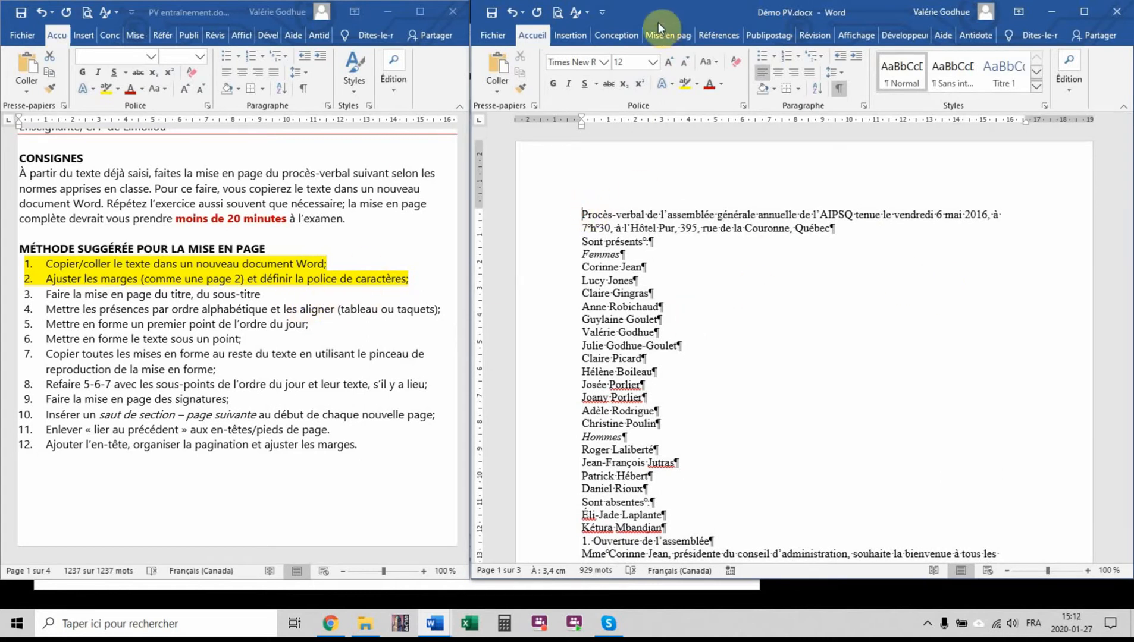
Set the top and bottom page margins of the Démo PV document to 3,81 cm
click(666, 35)
click(675, 106)
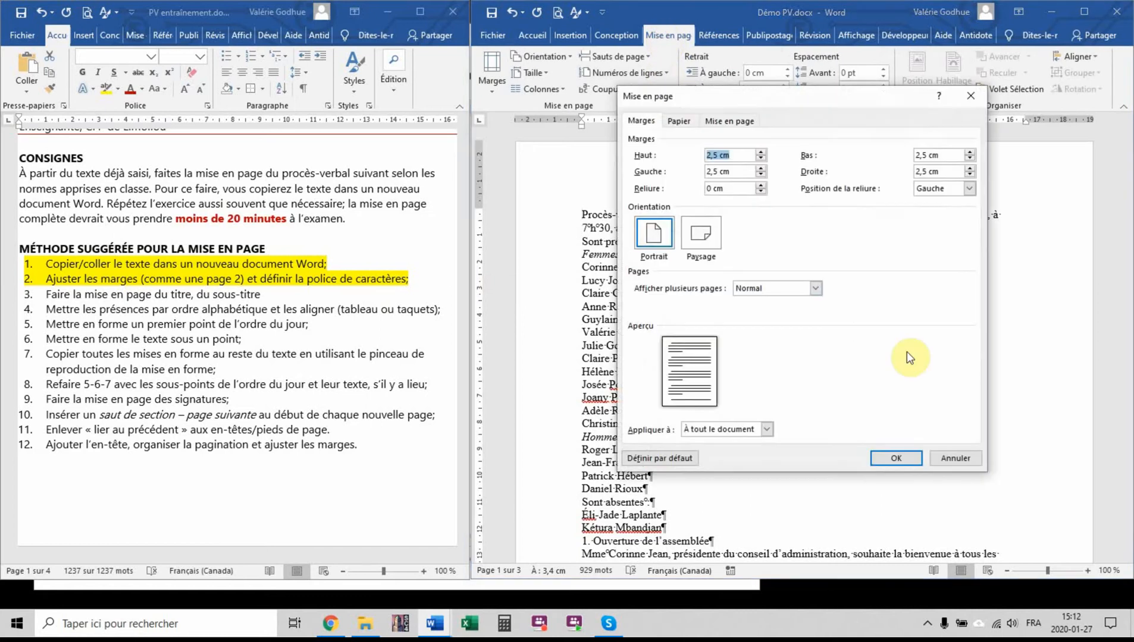
click(717, 154)
drag(717, 155, 695, 155)
text(3,81)
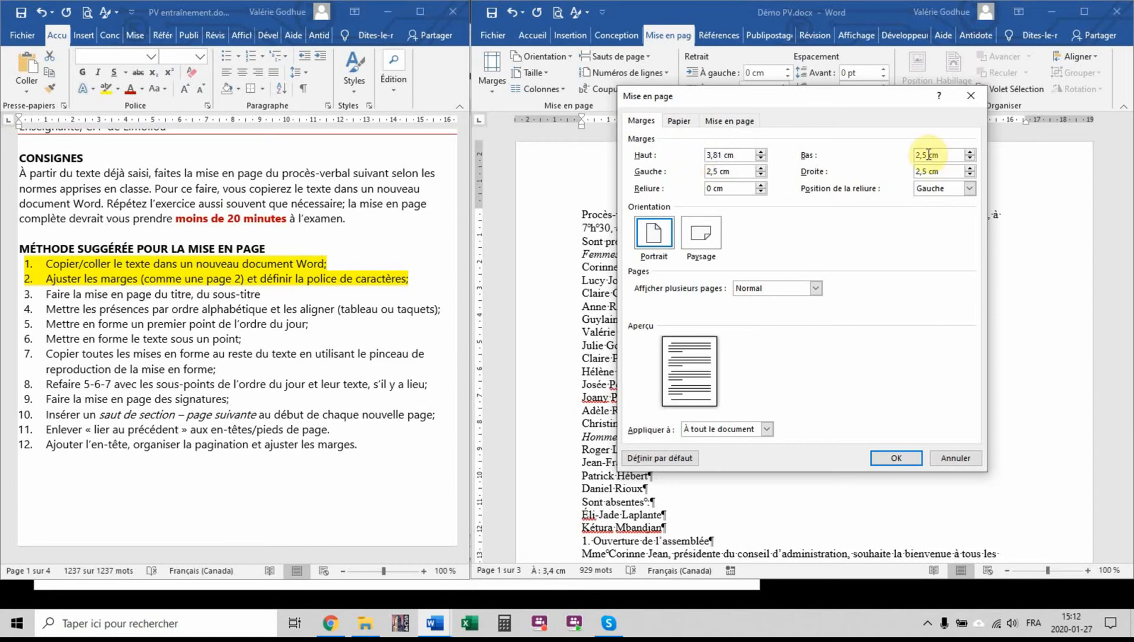
drag(743, 155, 681, 154)
key(ctrl+c)
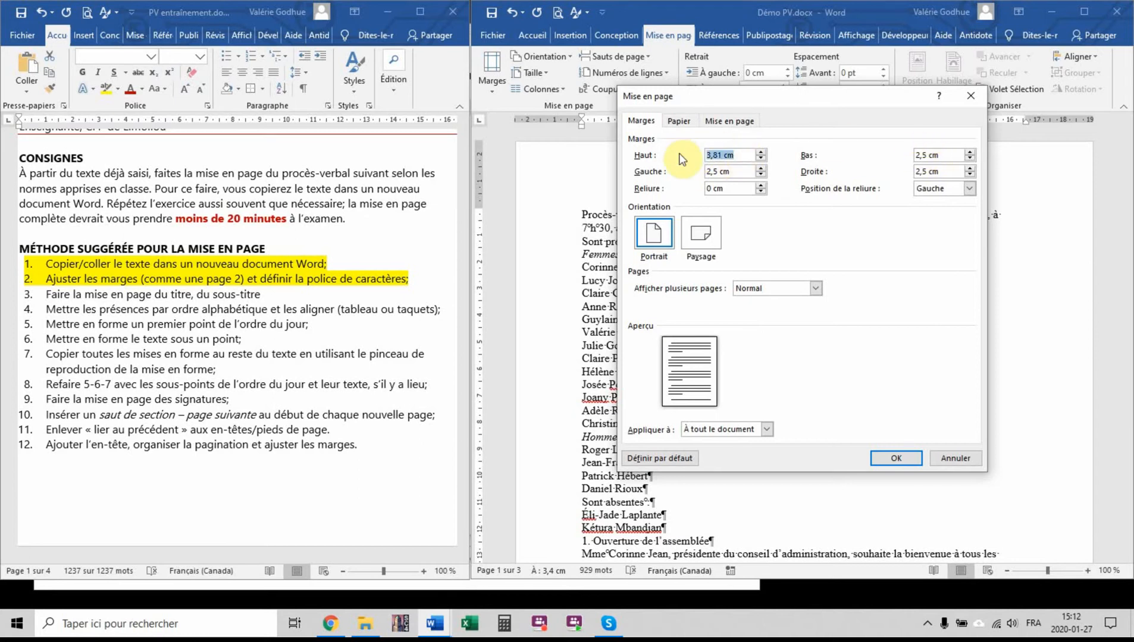
drag(964, 156, 879, 156)
key(ctrl+v)
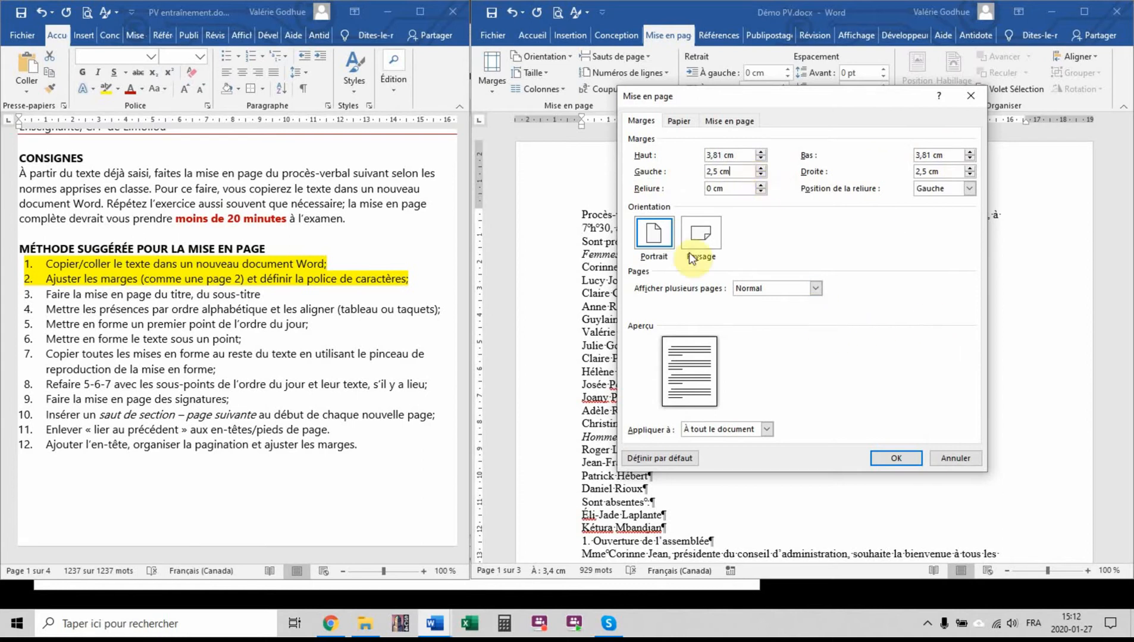
click(896, 461)
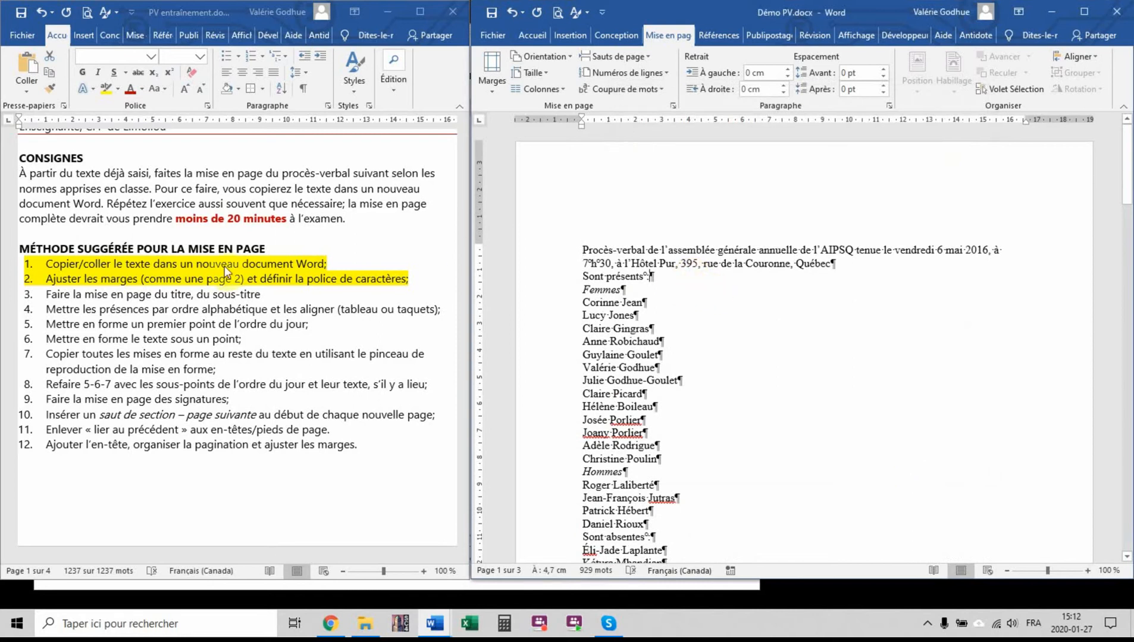
Highlight method item 3, about laying out the title and subtitle, in yellow in the instructions
click(255, 295)
key(ctrl+a)
drag(262, 296, 44, 294)
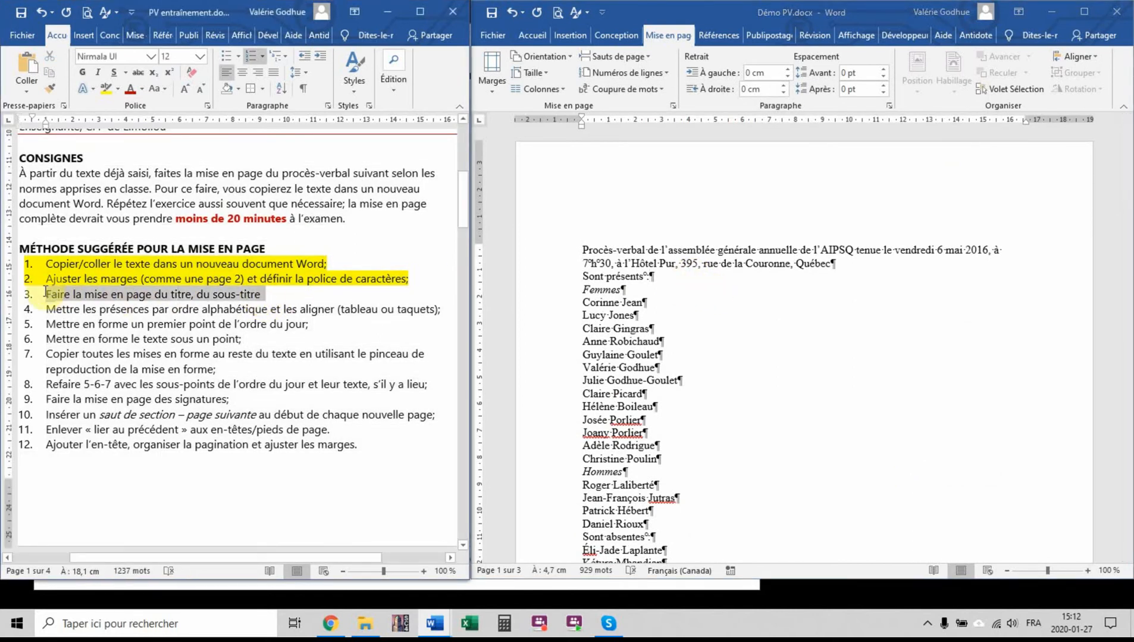
click(103, 88)
Split "Procès-verbal" from the opening sentence onto its own line, with one empty paragraph below it
click(705, 291)
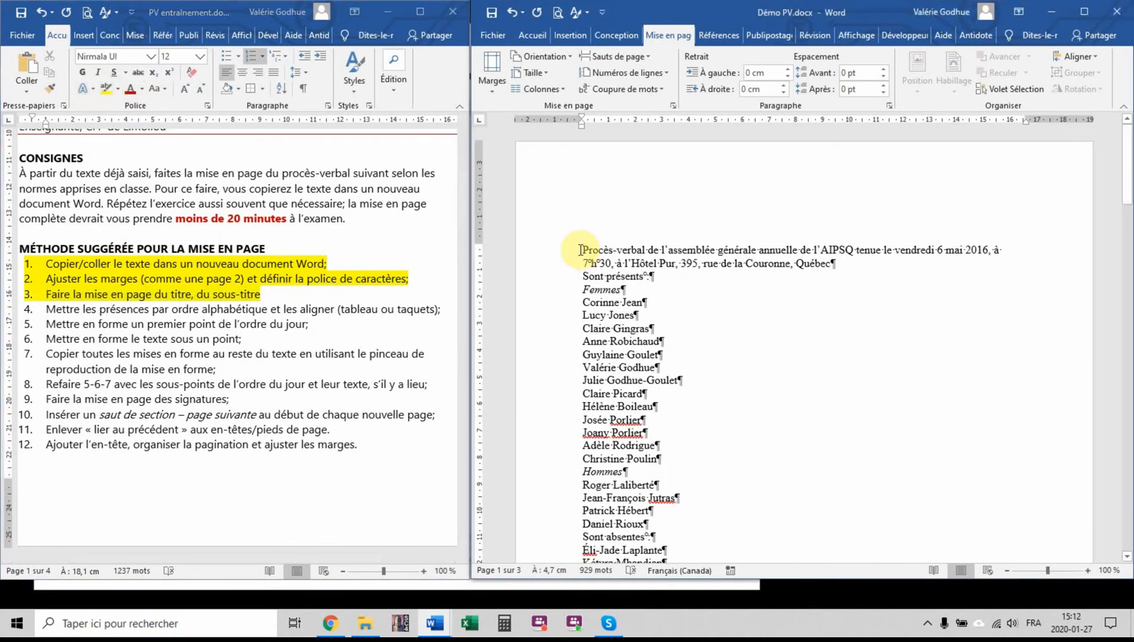
click(647, 248)
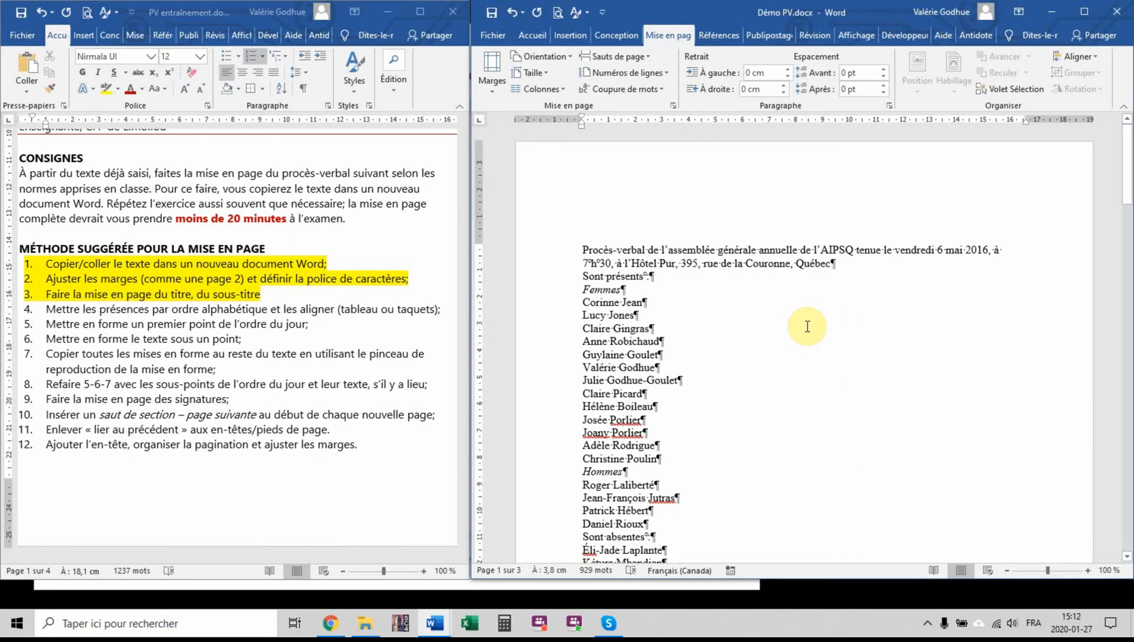
key(Delete)
key(Return)
key(Return)
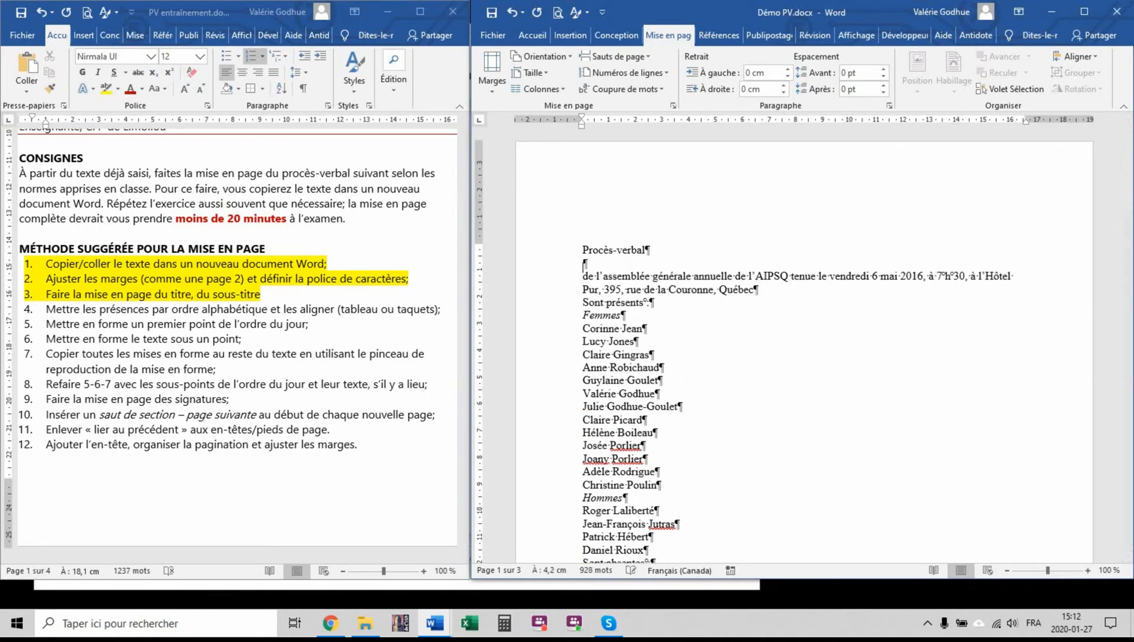
Format the "Procès-verbal" title in uppercase and bold, and center it
click(554, 251)
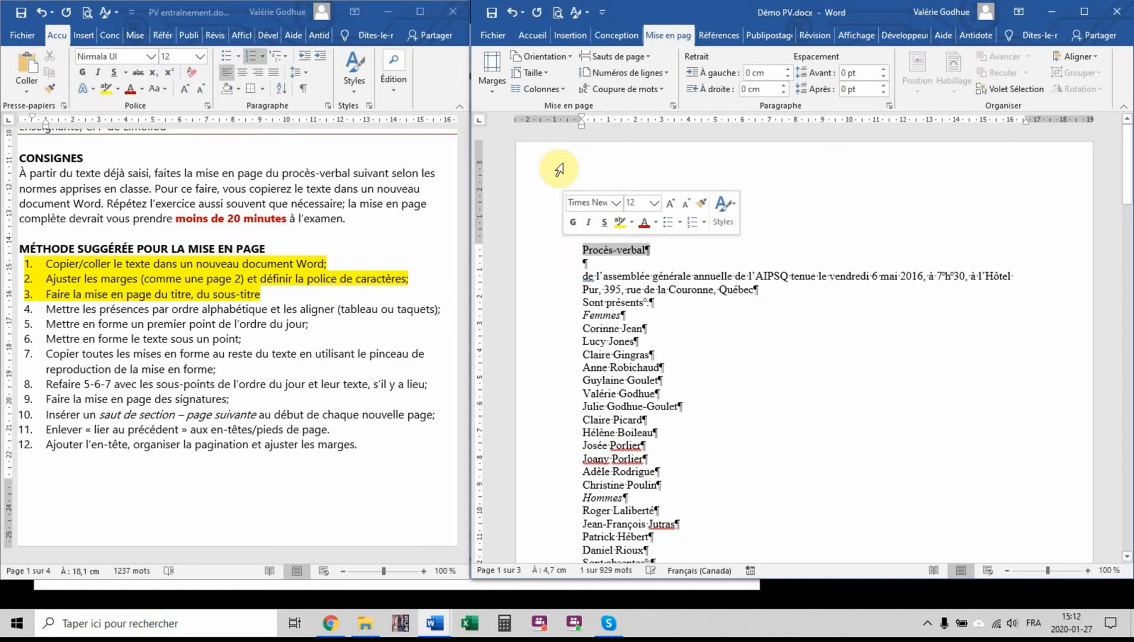
click(531, 36)
click(712, 65)
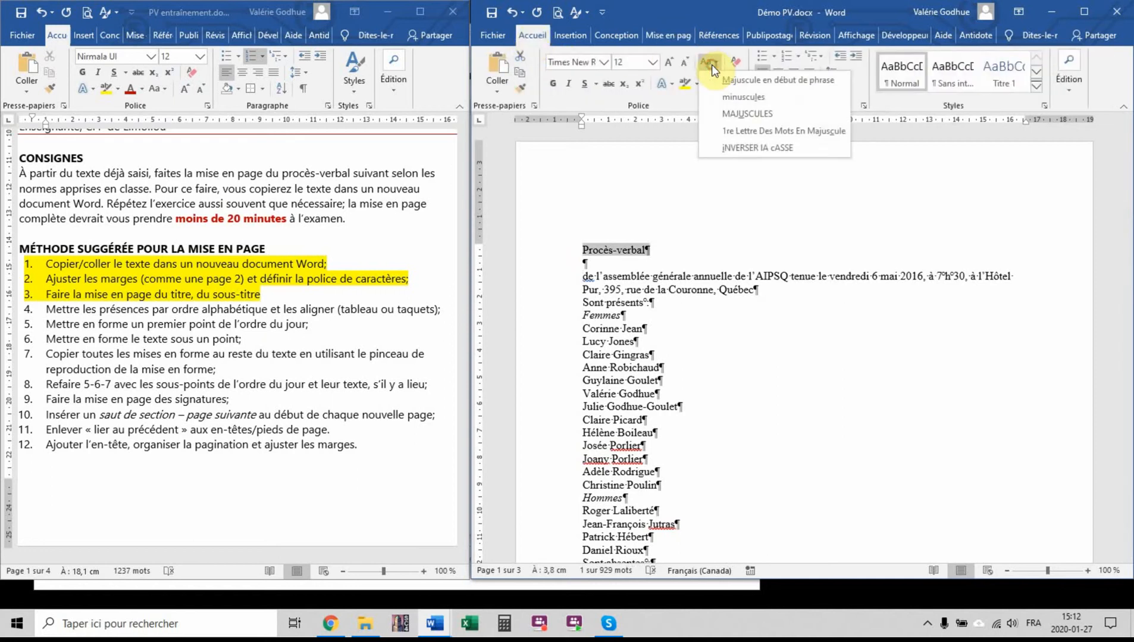
click(729, 113)
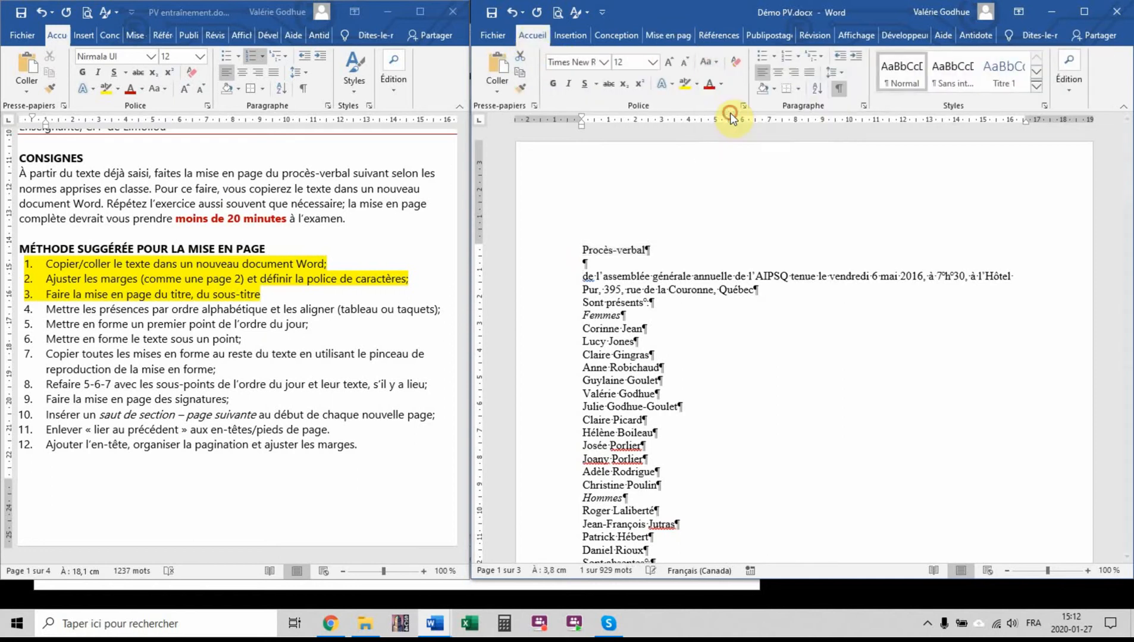
click(553, 83)
click(775, 73)
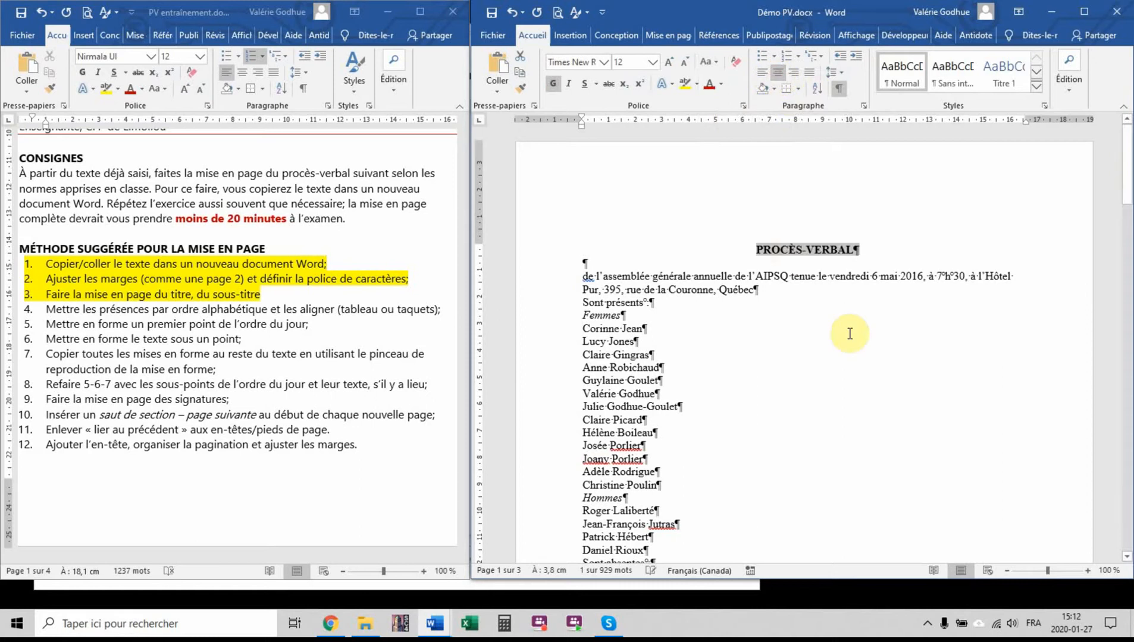
Add two empty paragraphs below the subtitle and replace the space before "tenue" with a manual line break
click(761, 291)
key(Return)
key(Return)
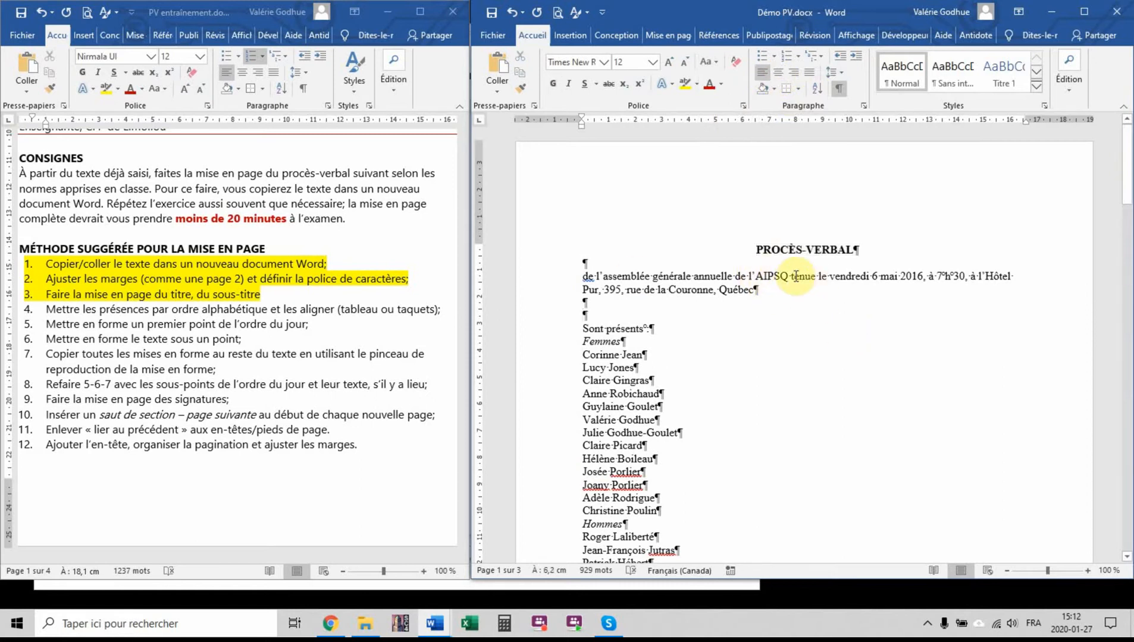
click(790, 276)
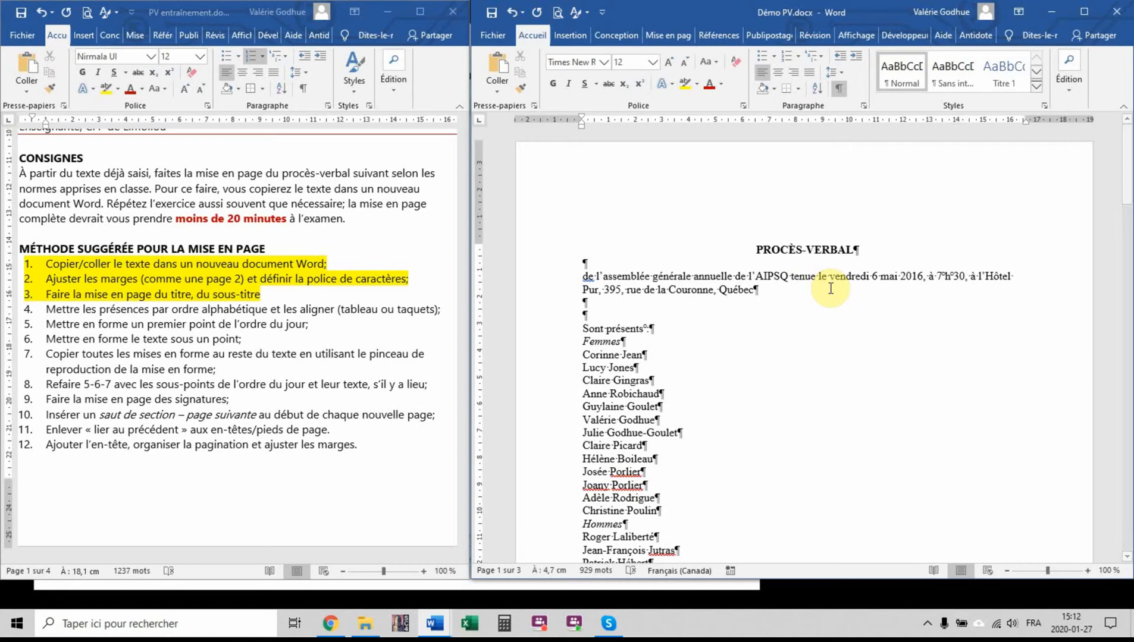
key(Delete)
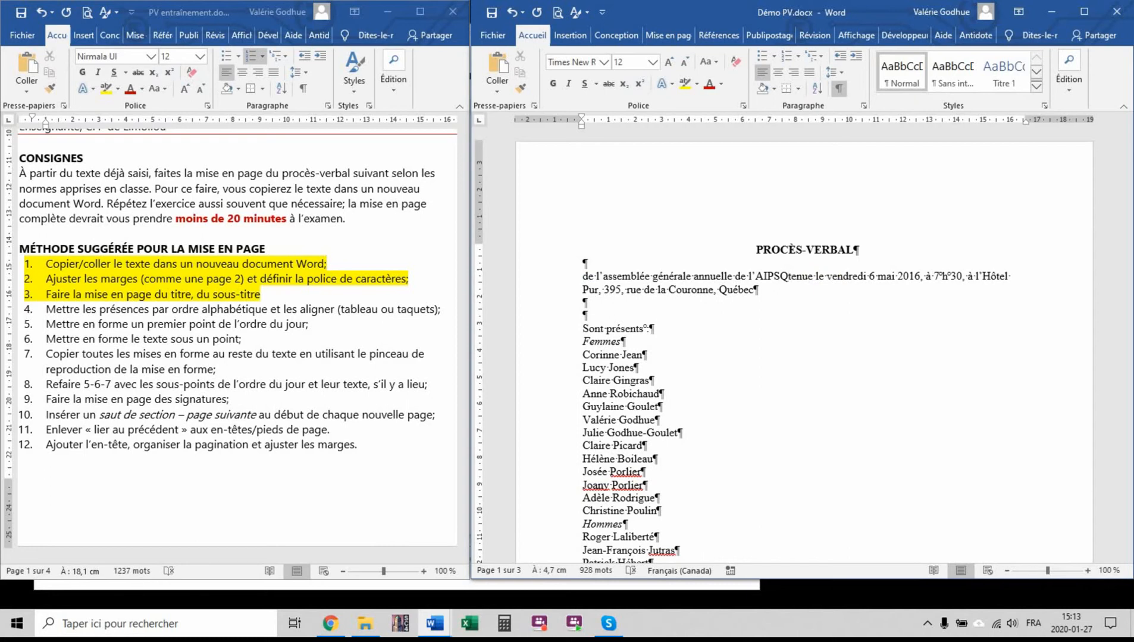
key(shift+Return)
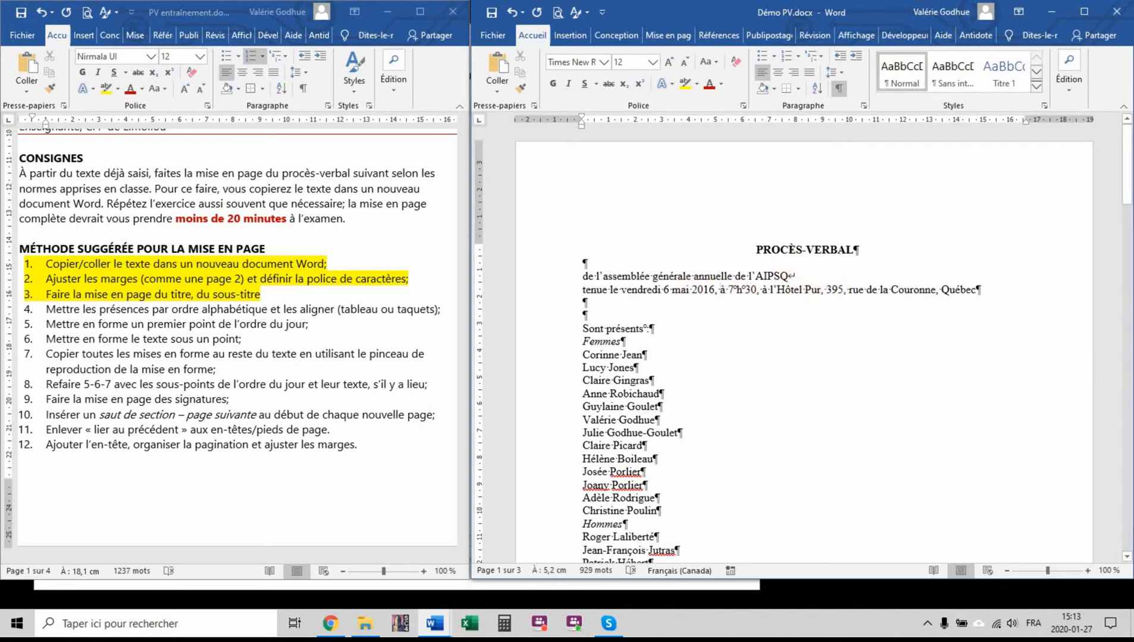
Insert a manual line break before "à 7 h 30" in the subtitle and center the whole subtitle
key(shift+Return)
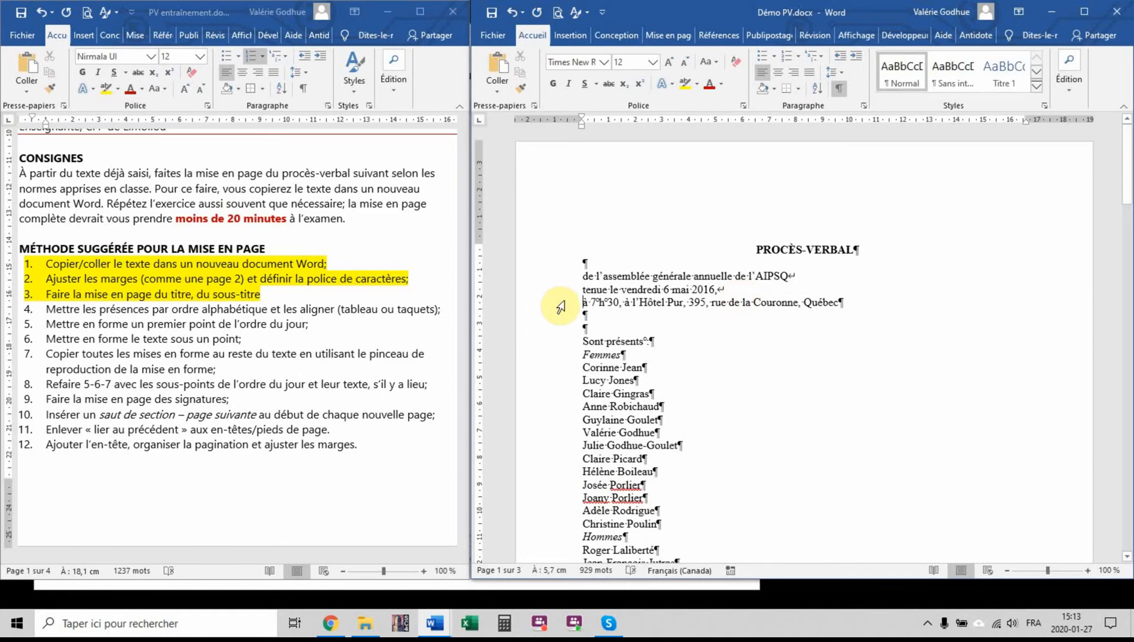
double_click(562, 278)
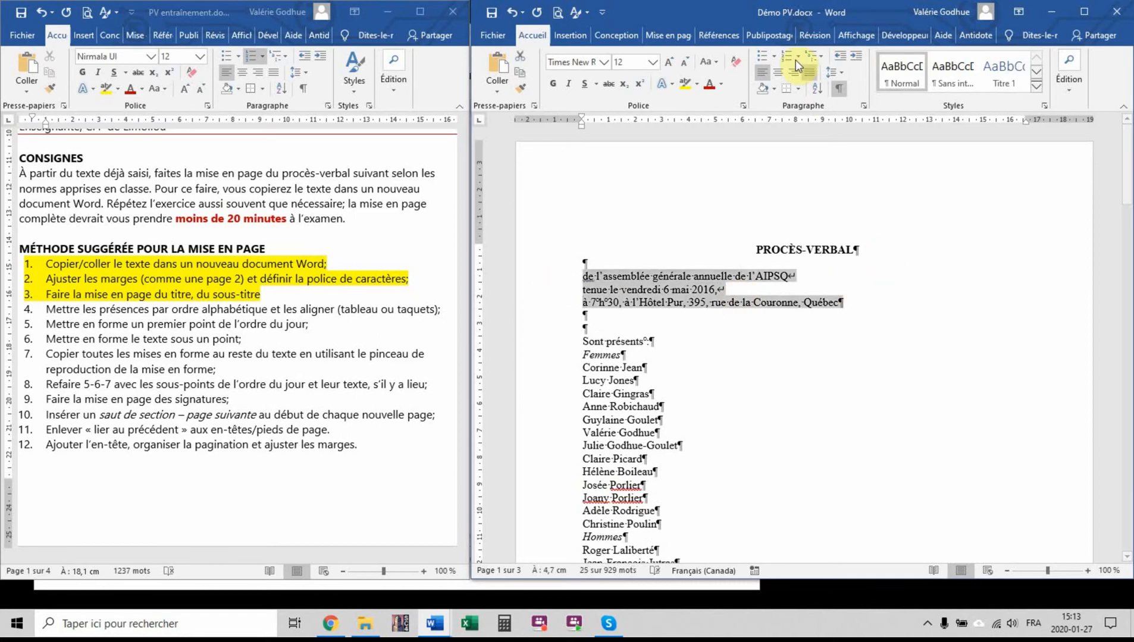
click(778, 72)
click(905, 362)
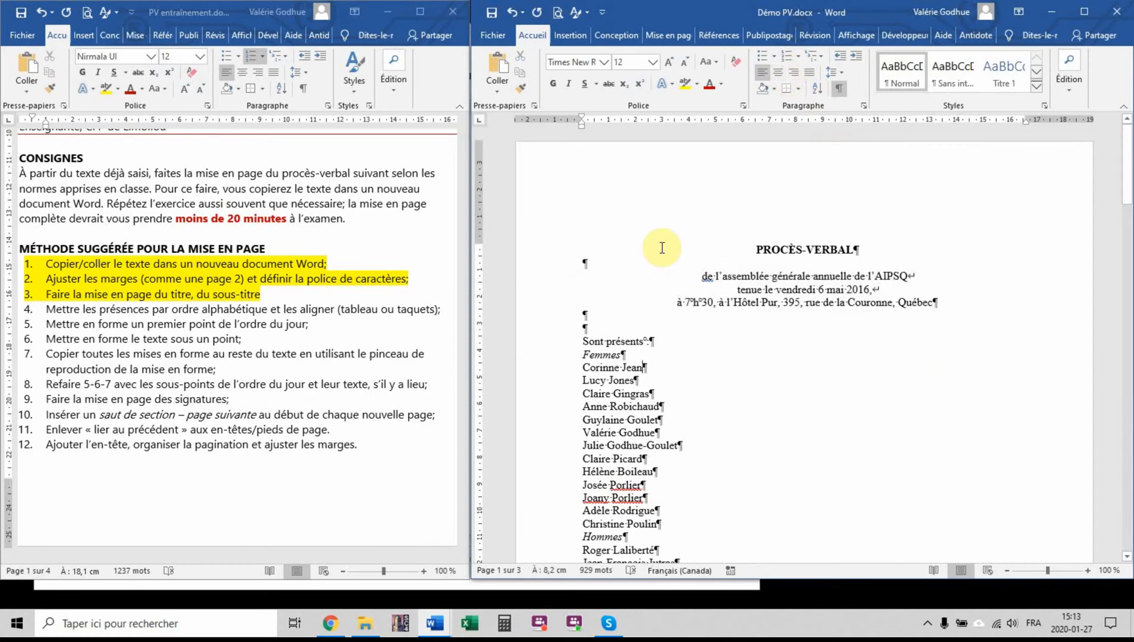
Insert three empty paragraphs above the "PROCÈS-VERBAL" title
click(755, 249)
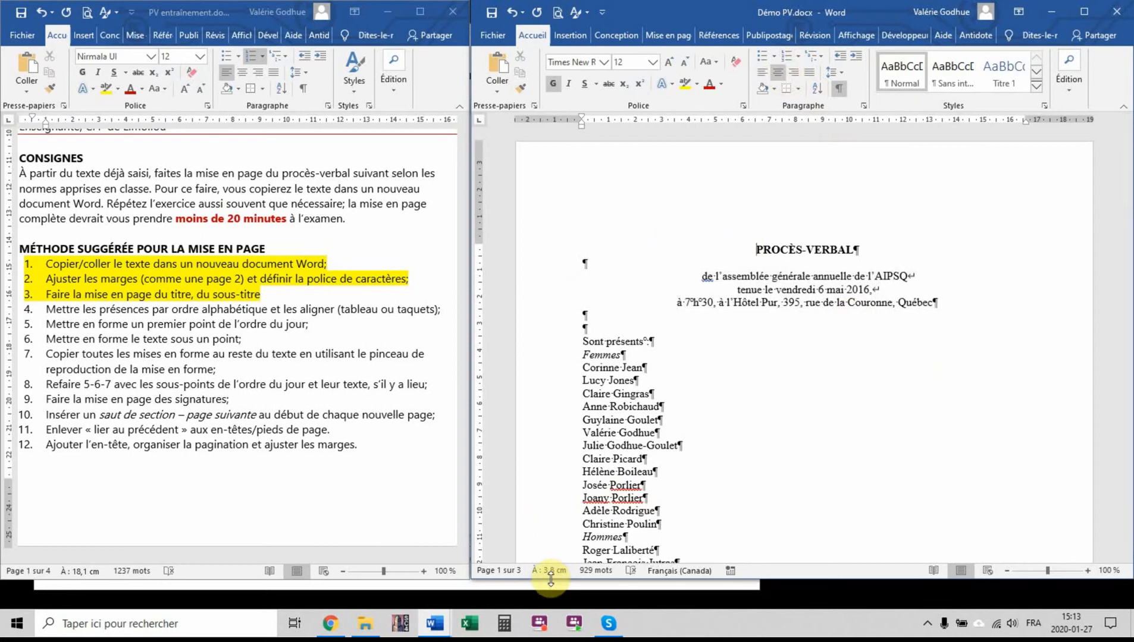
right_click(764, 573)
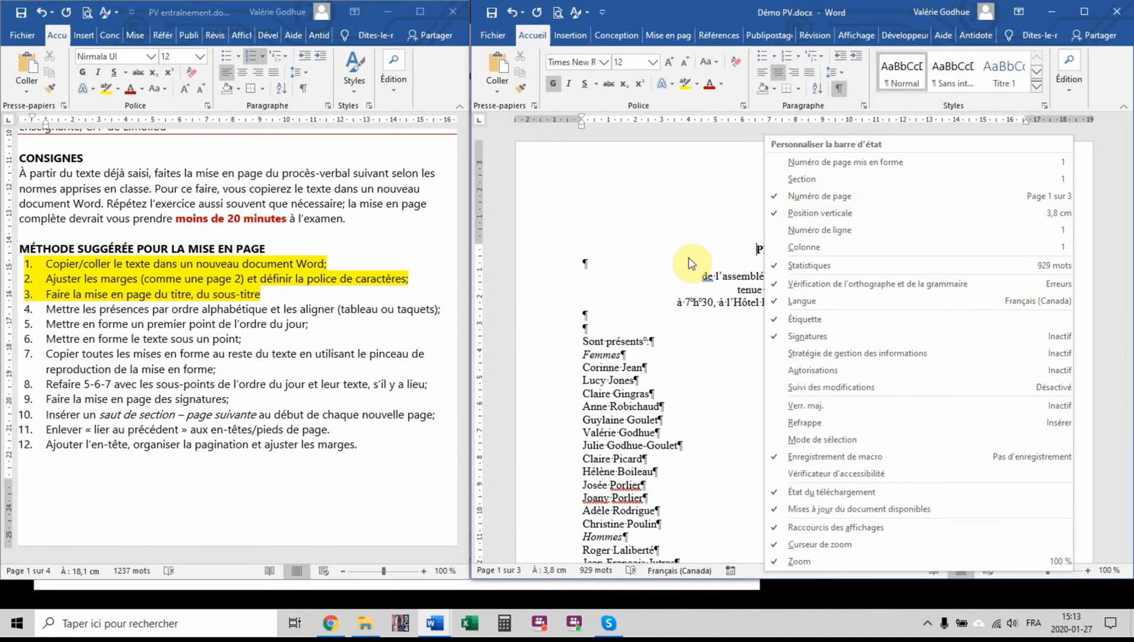
click(730, 255)
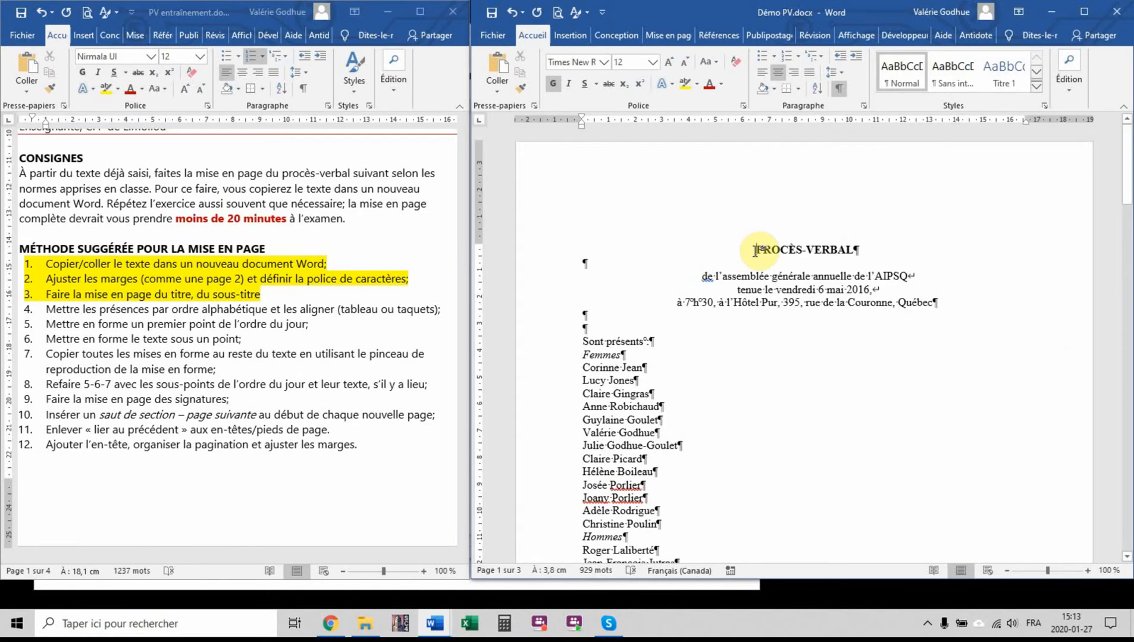
key(Return)
key(Return)
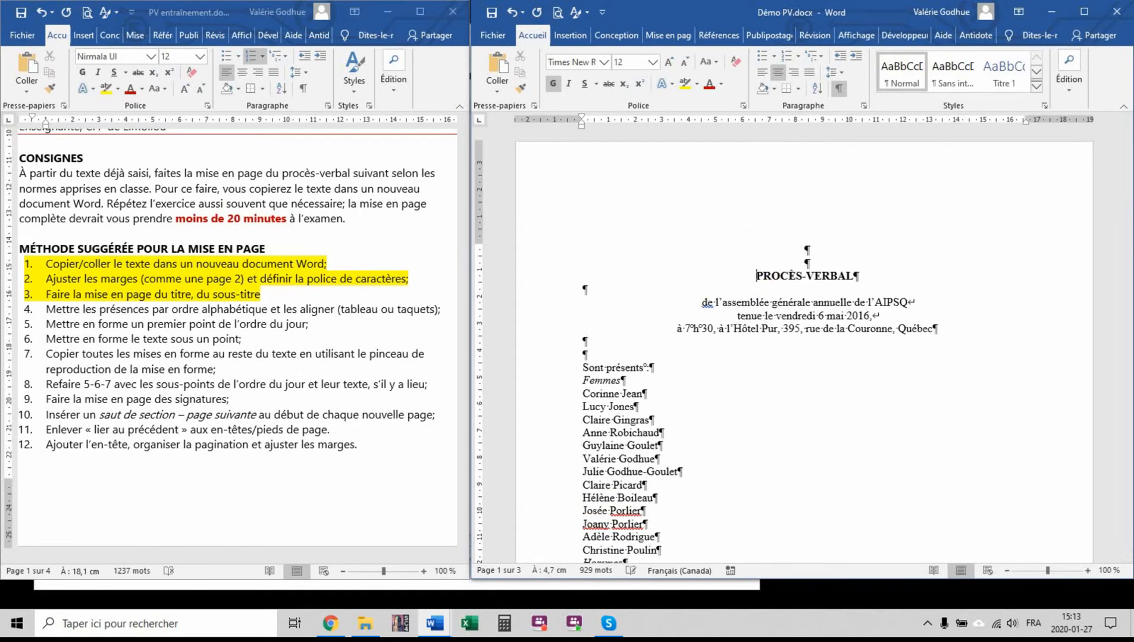
key(Return)
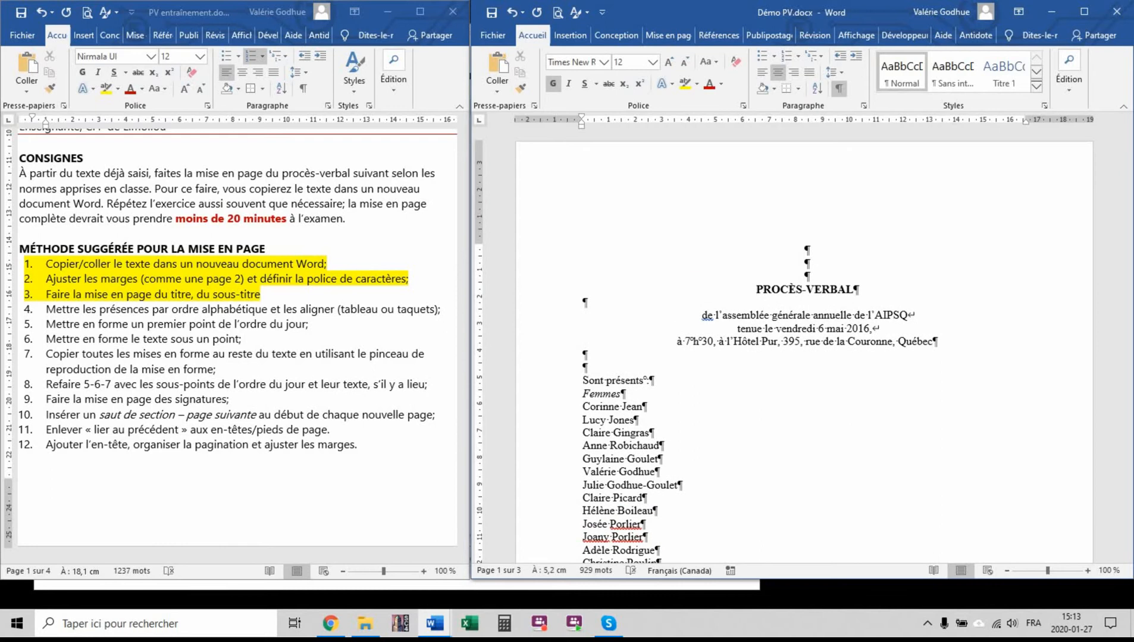
Highlight method item 4, about alphabetizing and aligning the attendance, in yellow in the instructions
click(438, 309)
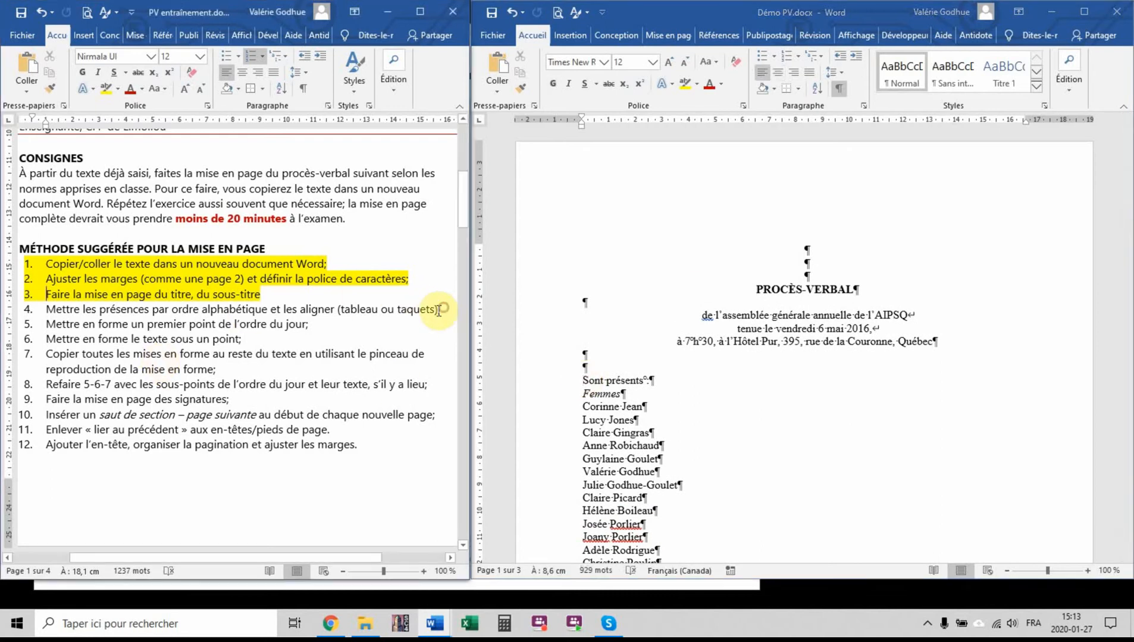
drag(438, 309, 47, 311)
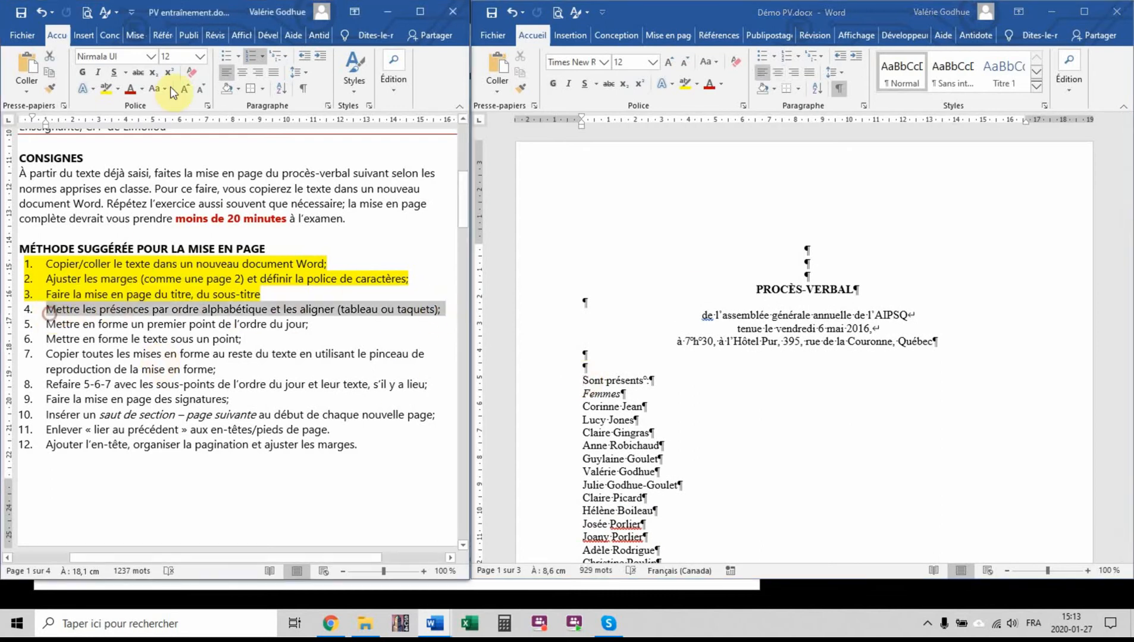
click(106, 88)
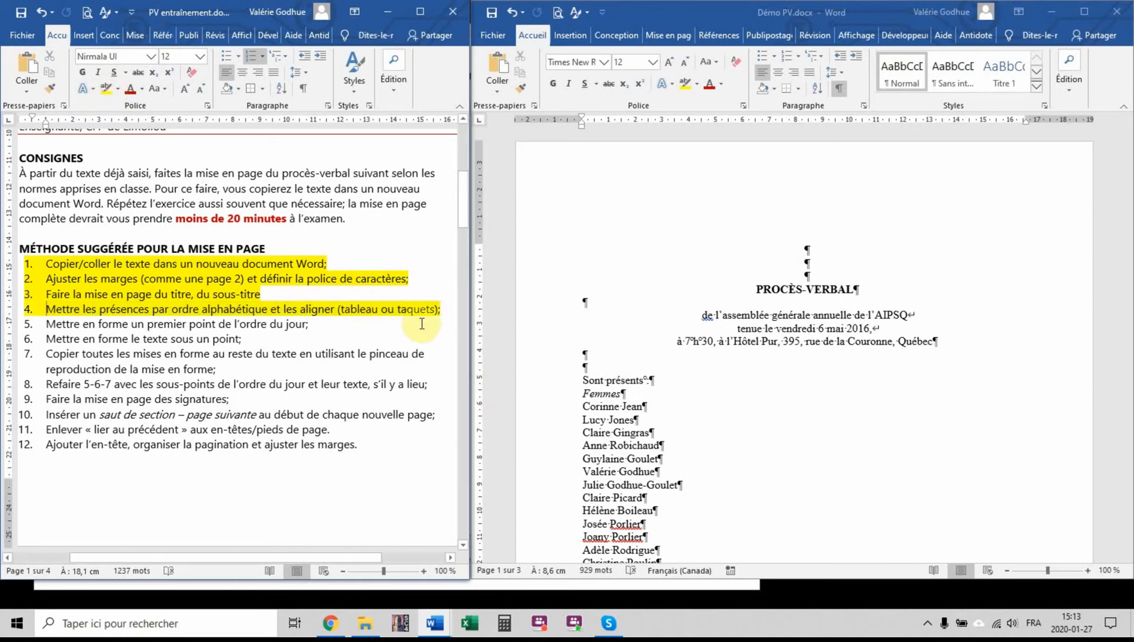
Insert an empty paragraph between the list of women present and the "Hommes" heading in the minutes
click(744, 349)
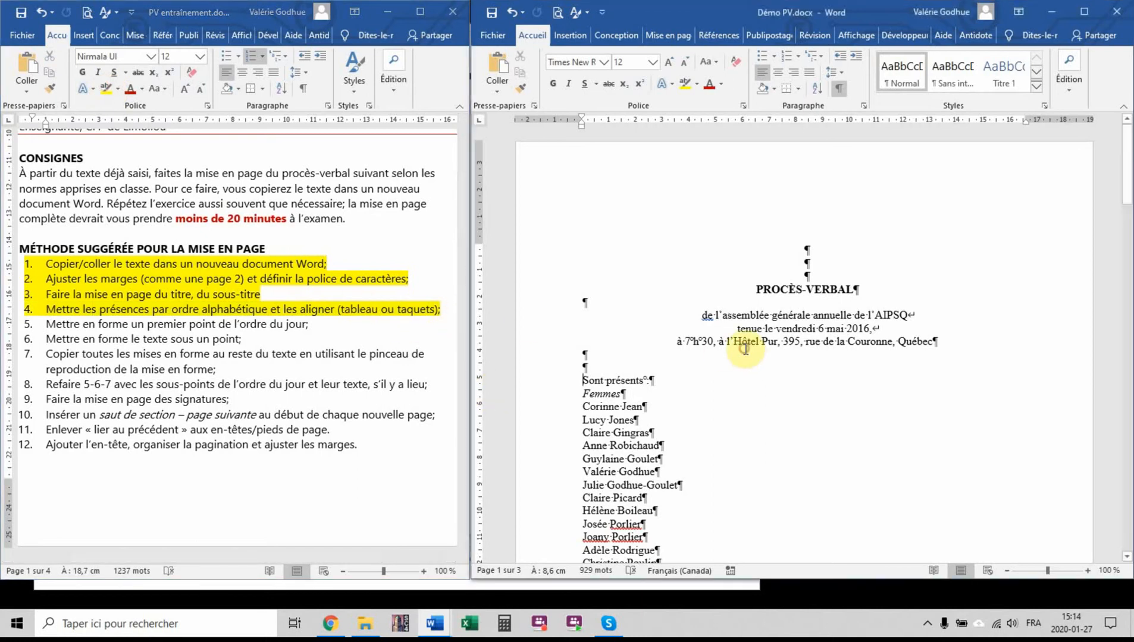
scroll(911, 426, down, 2)
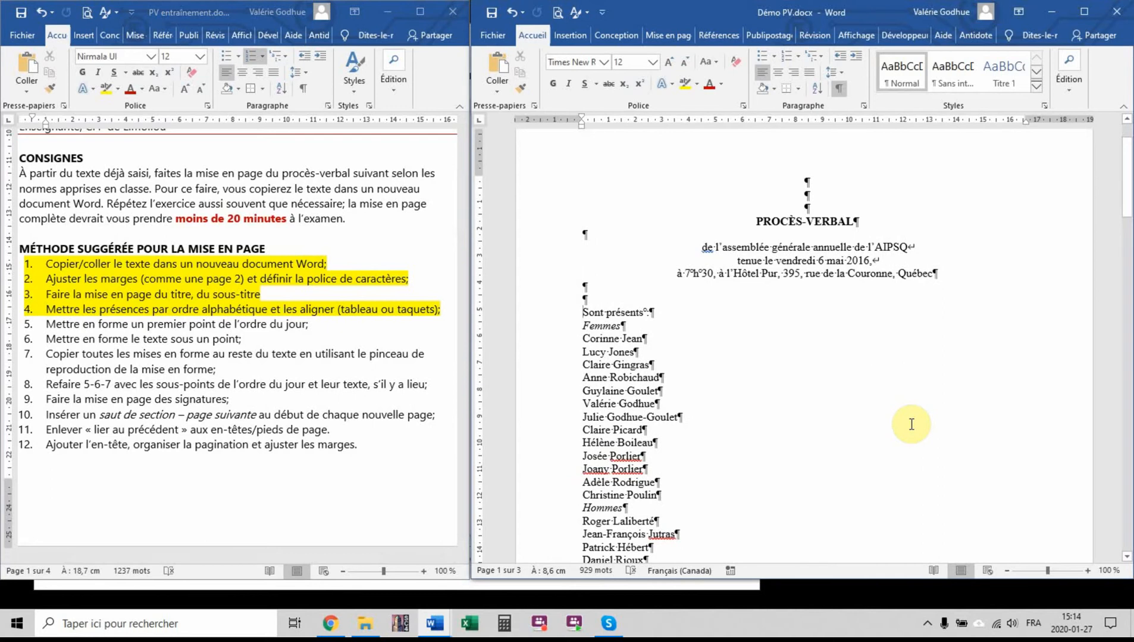
scroll(683, 337, down, 3)
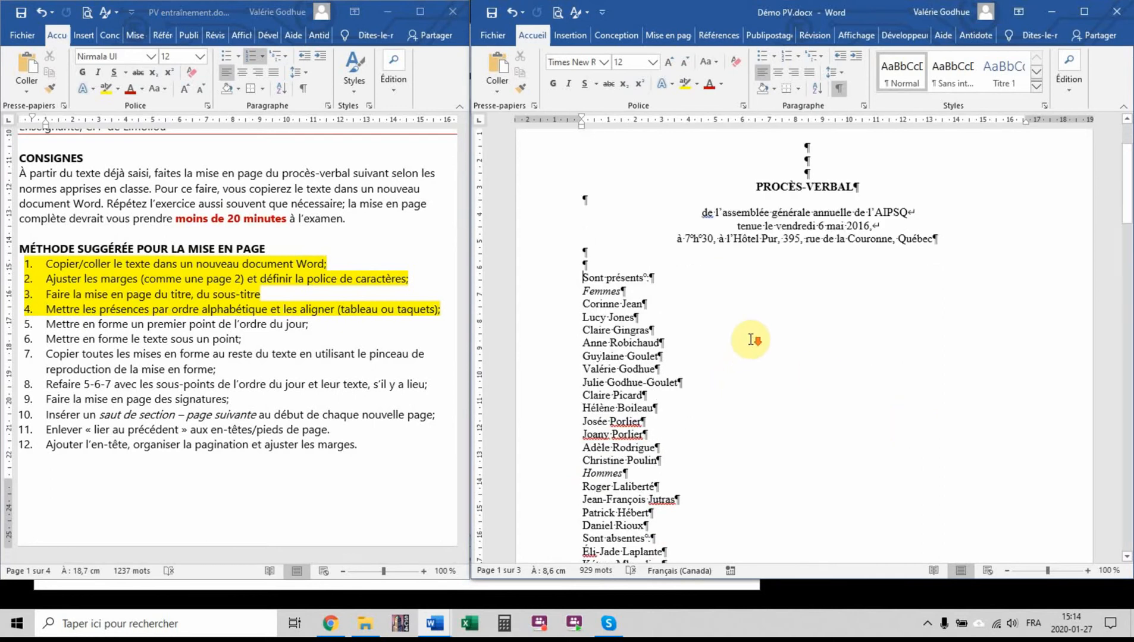
key(Return)
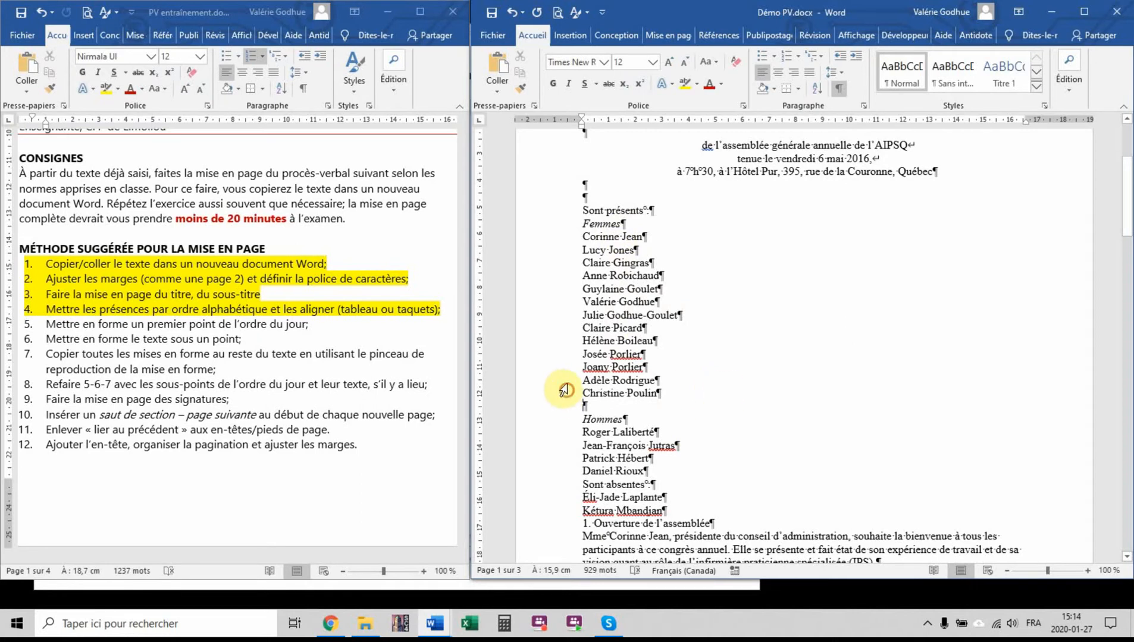
Move the women whose surnames start with G to the beginning of the "Femmes" list, above the J surnames
drag(561, 393, 592, 239)
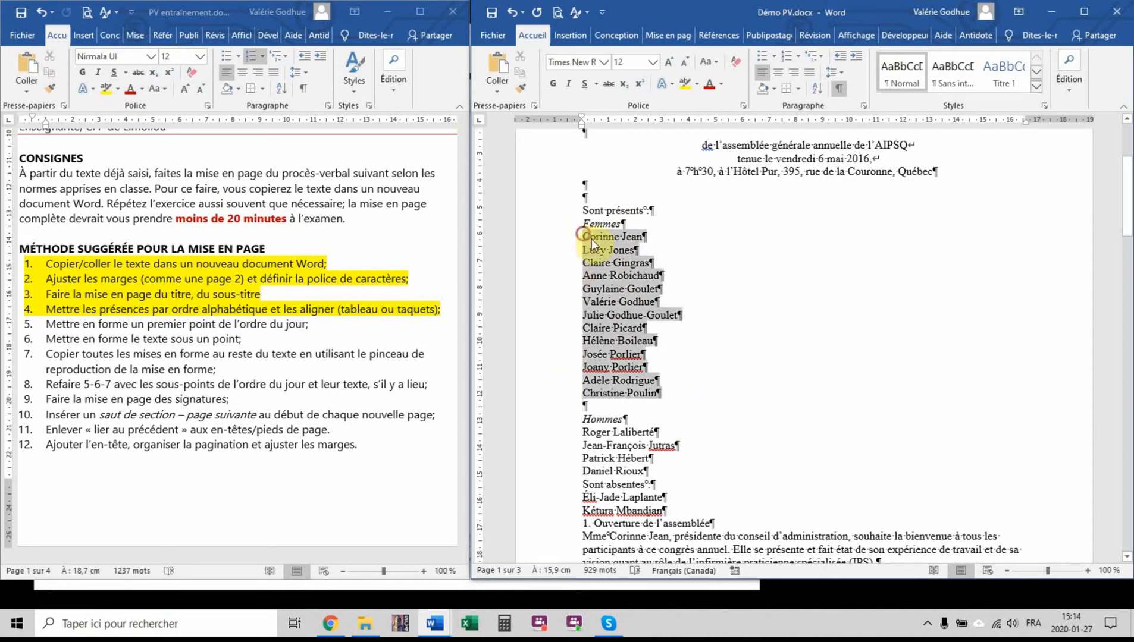
click(680, 395)
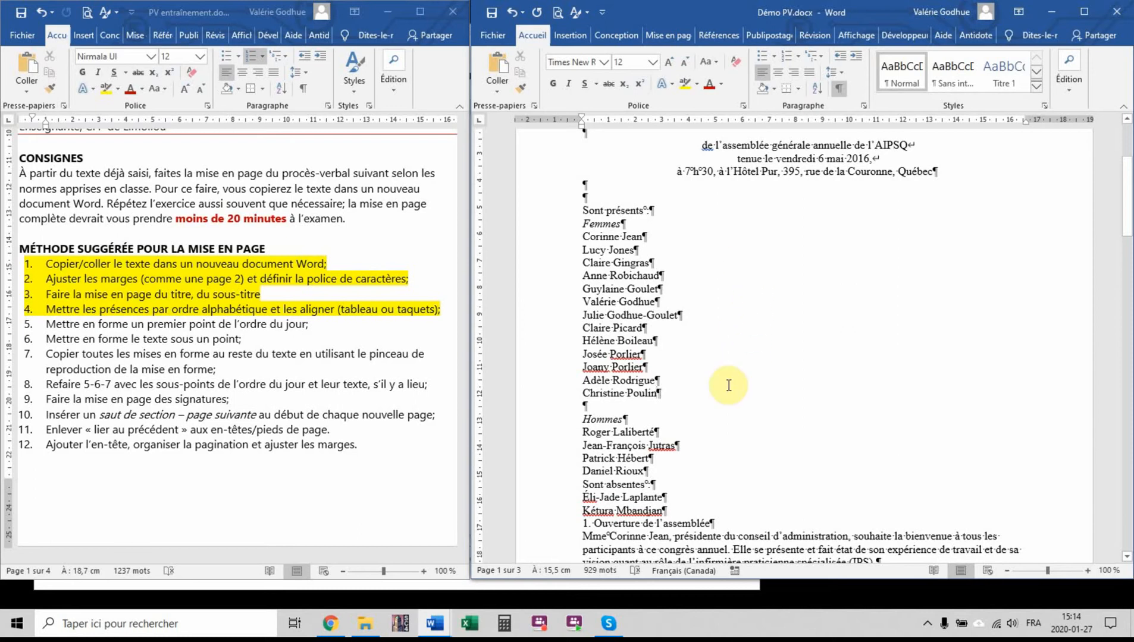
click(558, 262)
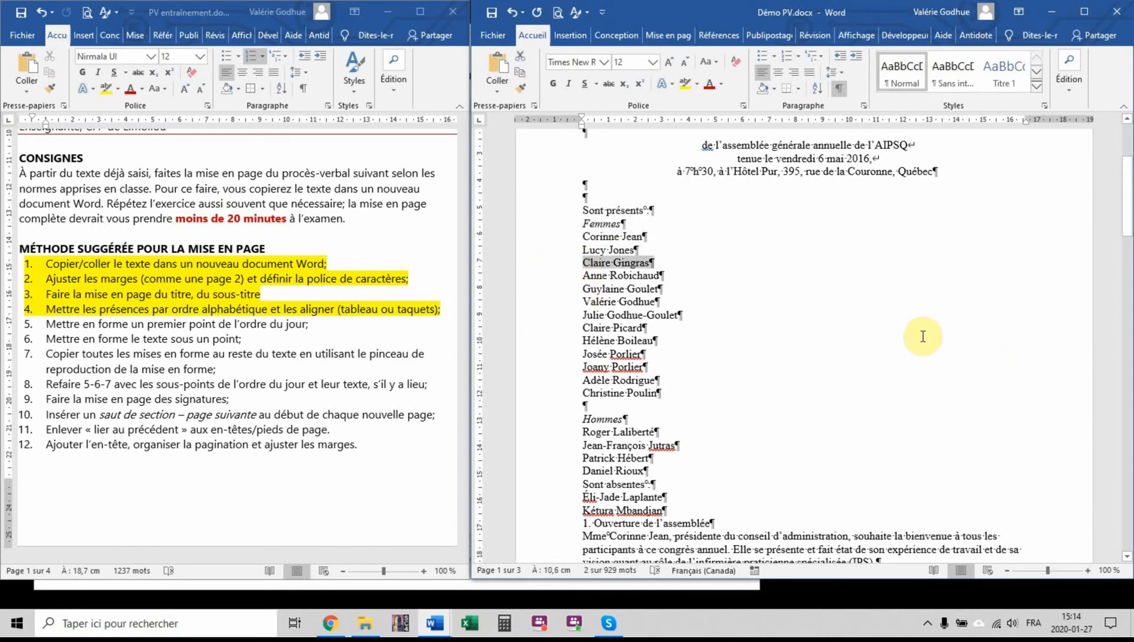
click(544, 275)
click(543, 289)
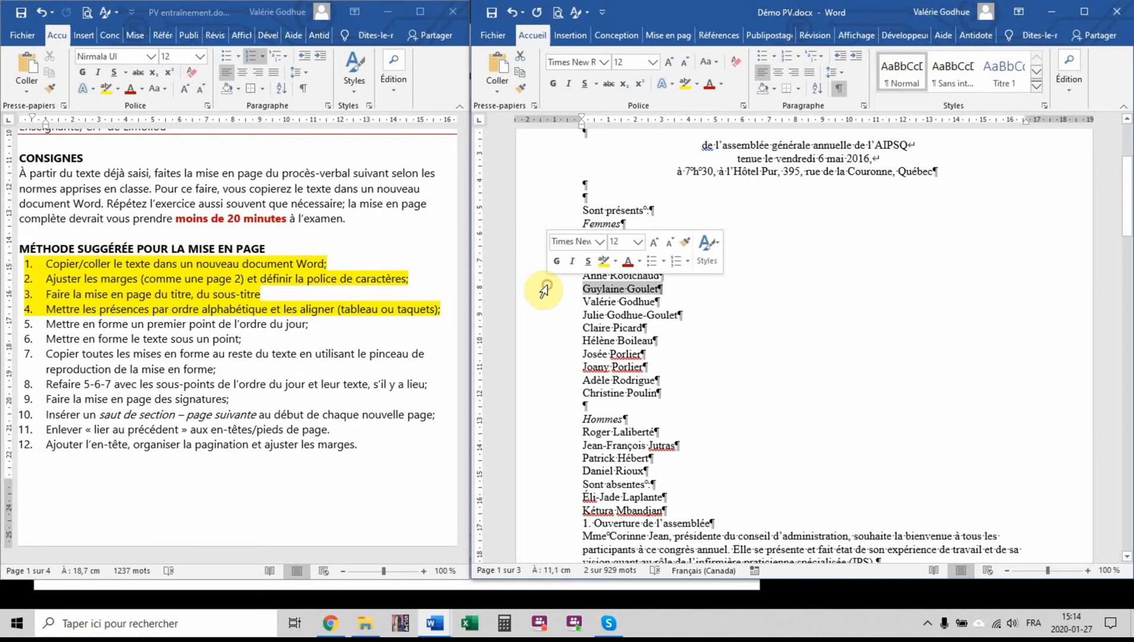
click(544, 317)
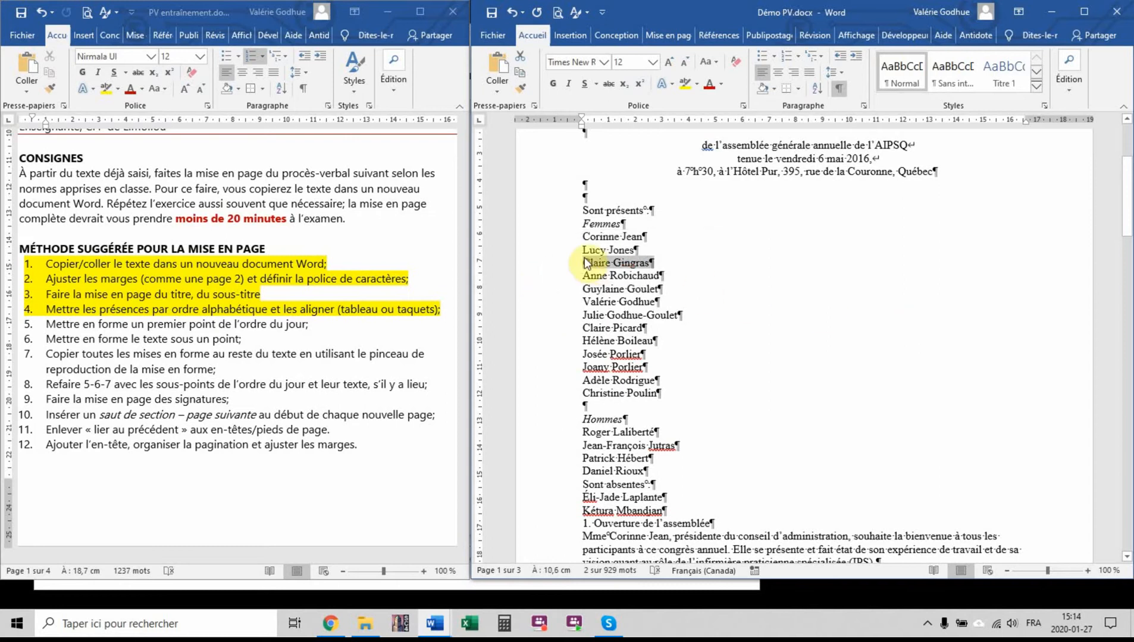
drag(584, 263, 583, 236)
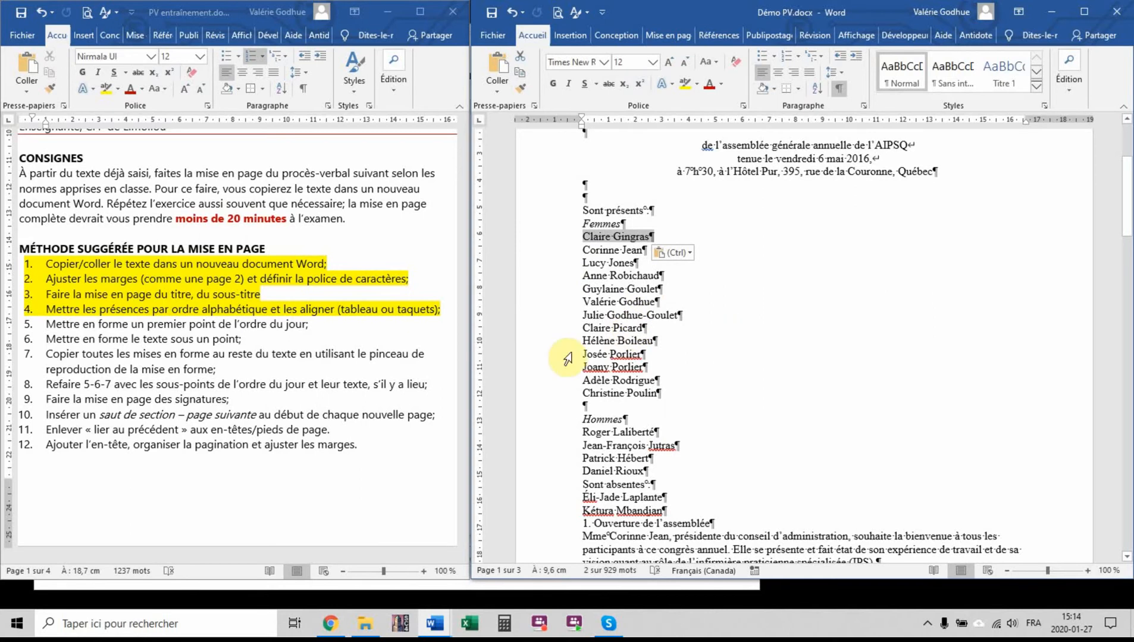
click(564, 300)
drag(586, 302, 563, 289)
drag(586, 290, 583, 250)
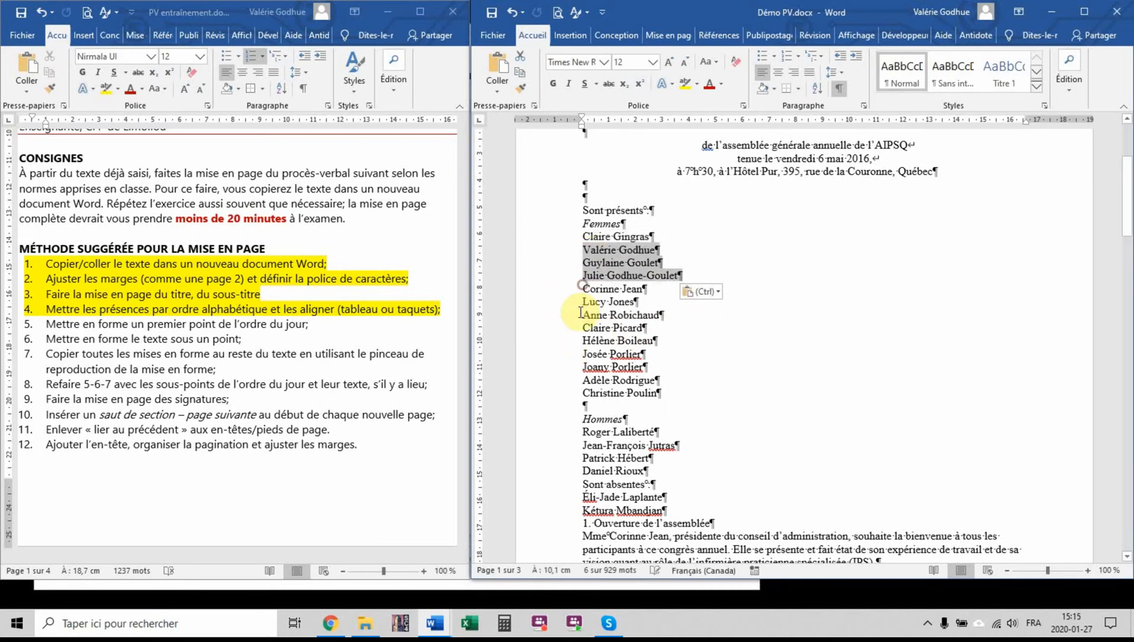
Move the B surname to the start of the "Femmes" list and place the Pi and Por surnames between the J and R surnames
click(567, 329)
drag(585, 327, 583, 237)
click(564, 342)
click(564, 368)
drag(585, 367, 583, 355)
drag(559, 370, 584, 342)
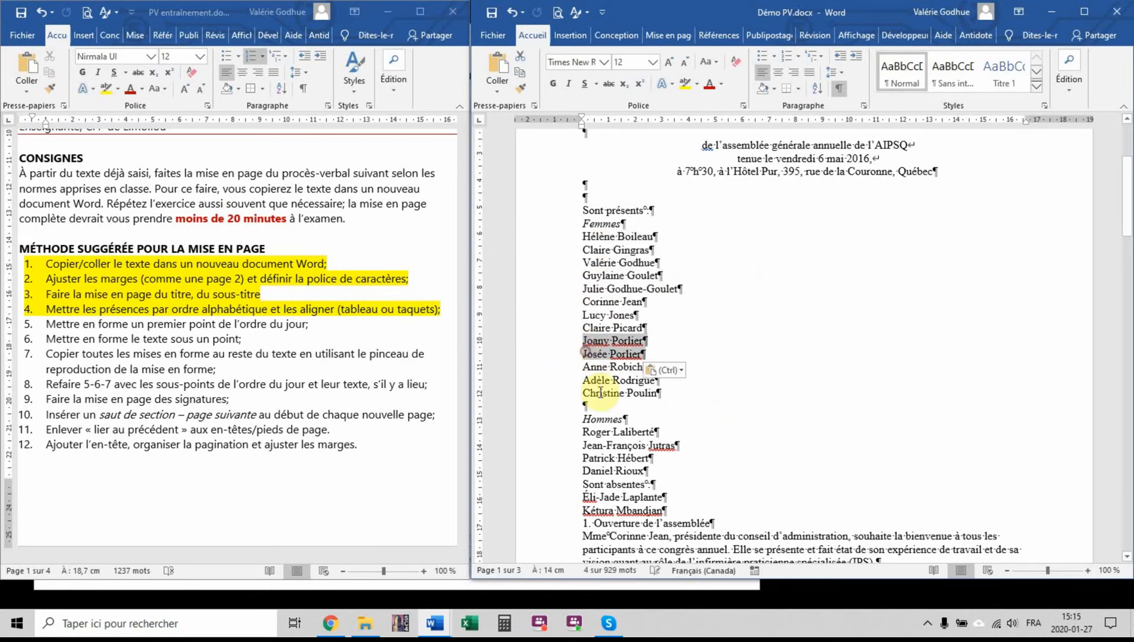
Finish alphabetizing the "Femmes" list by moving the Pou surname above the R surnames and the hyphenated God surname above the Gou surname
click(561, 395)
drag(584, 393, 584, 368)
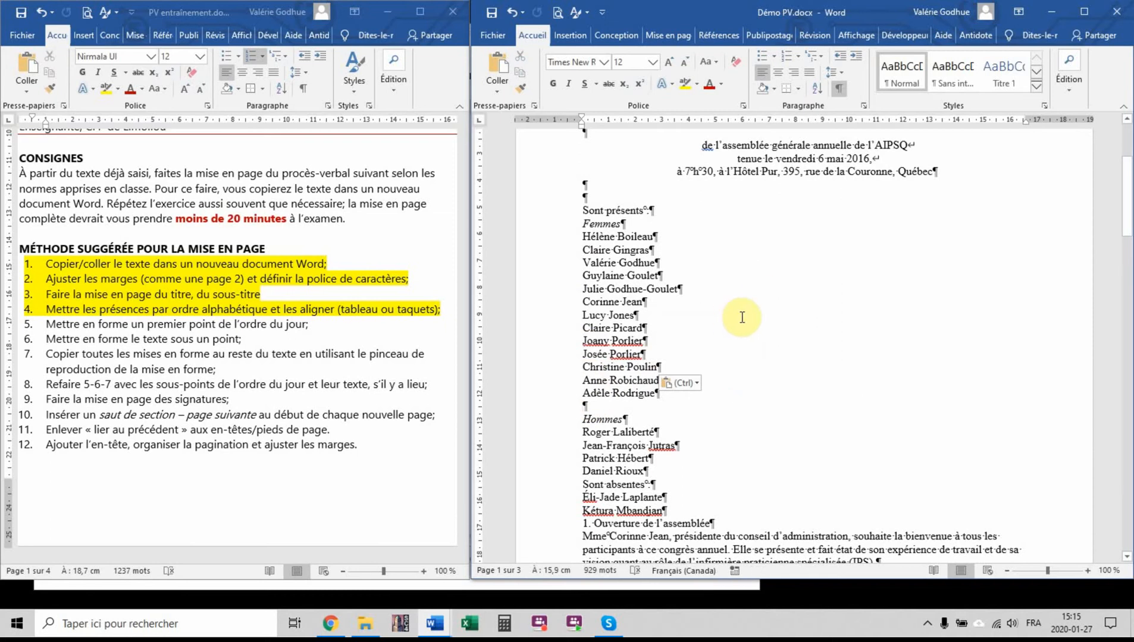
click(562, 289)
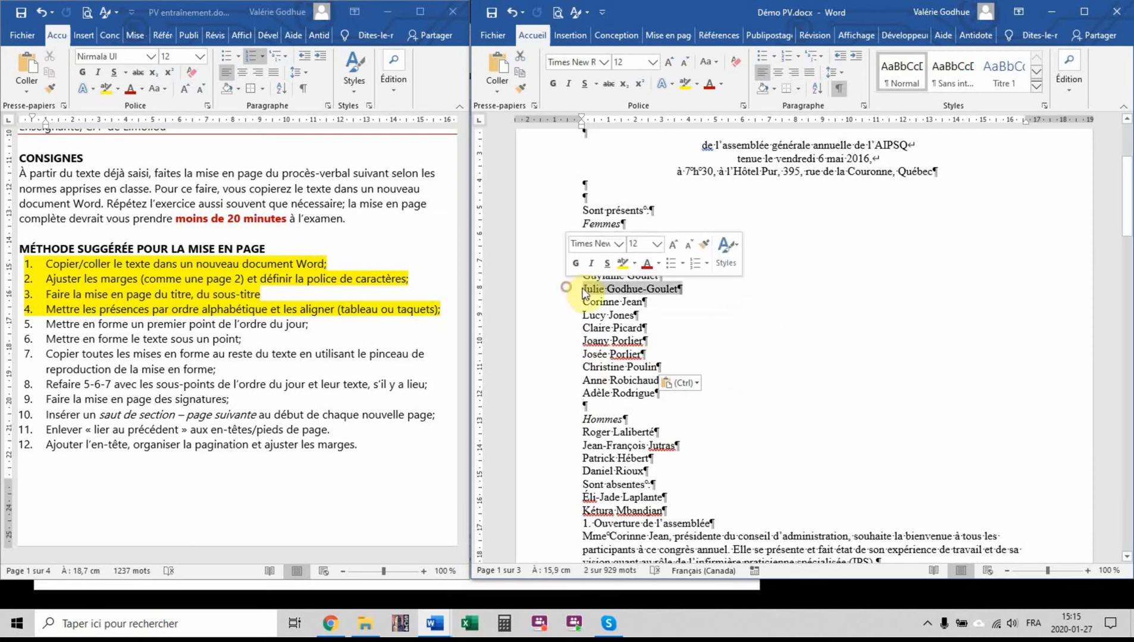
drag(588, 291, 584, 275)
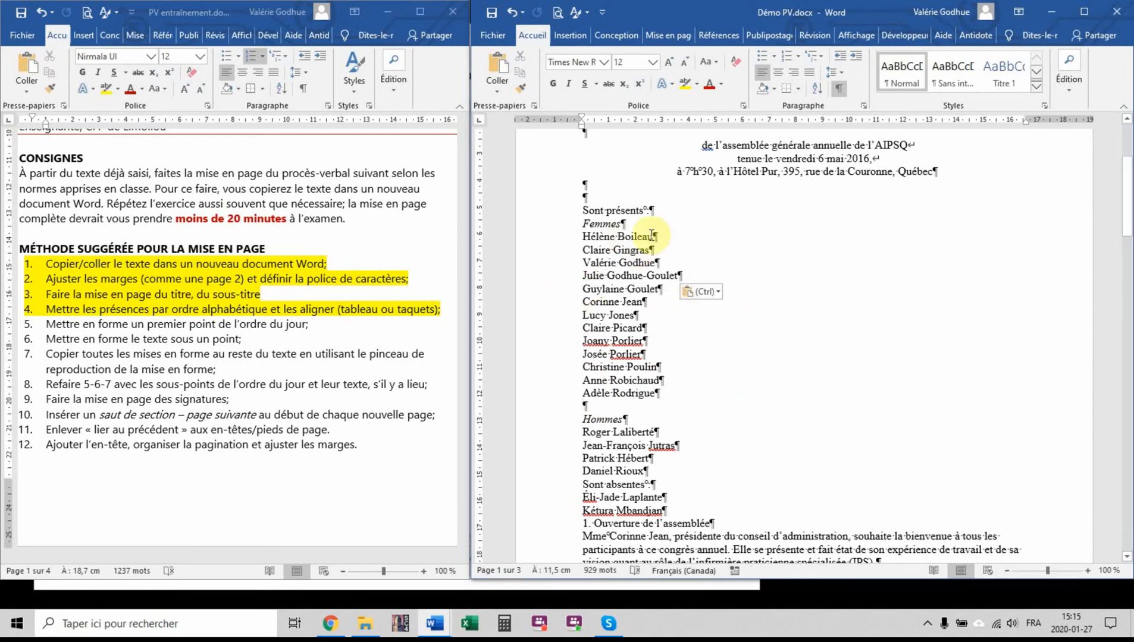
Insert an empty paragraph above "Sont absentes" and put the "Hommes" list in alphabetical order by surname
click(654, 470)
key(Return)
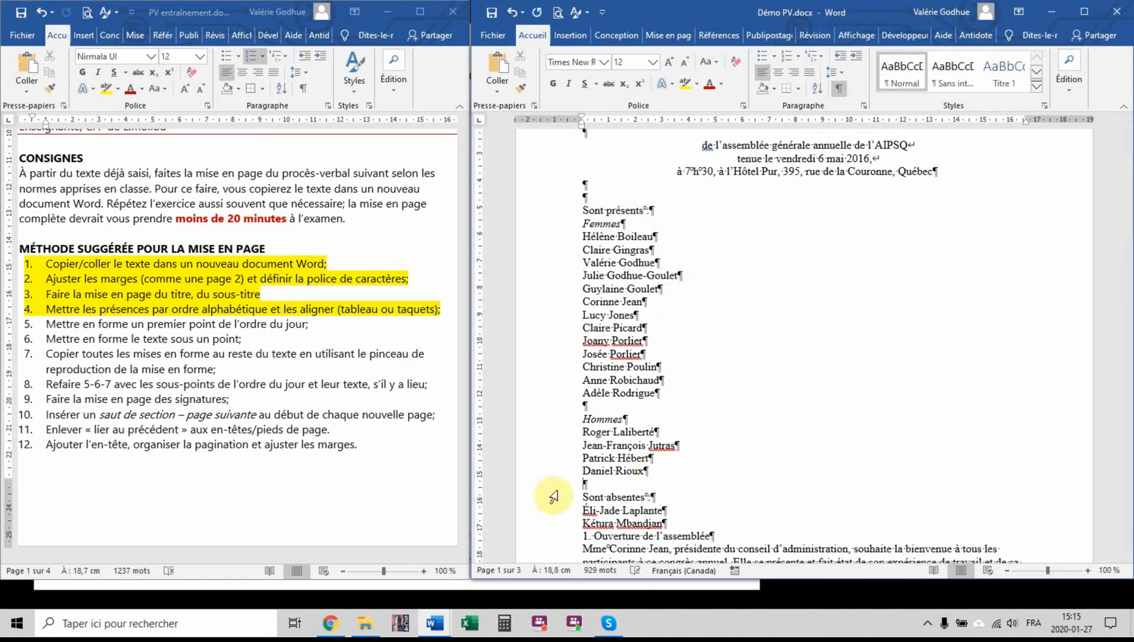
click(566, 460)
drag(618, 459, 585, 445)
click(565, 460)
click(653, 473)
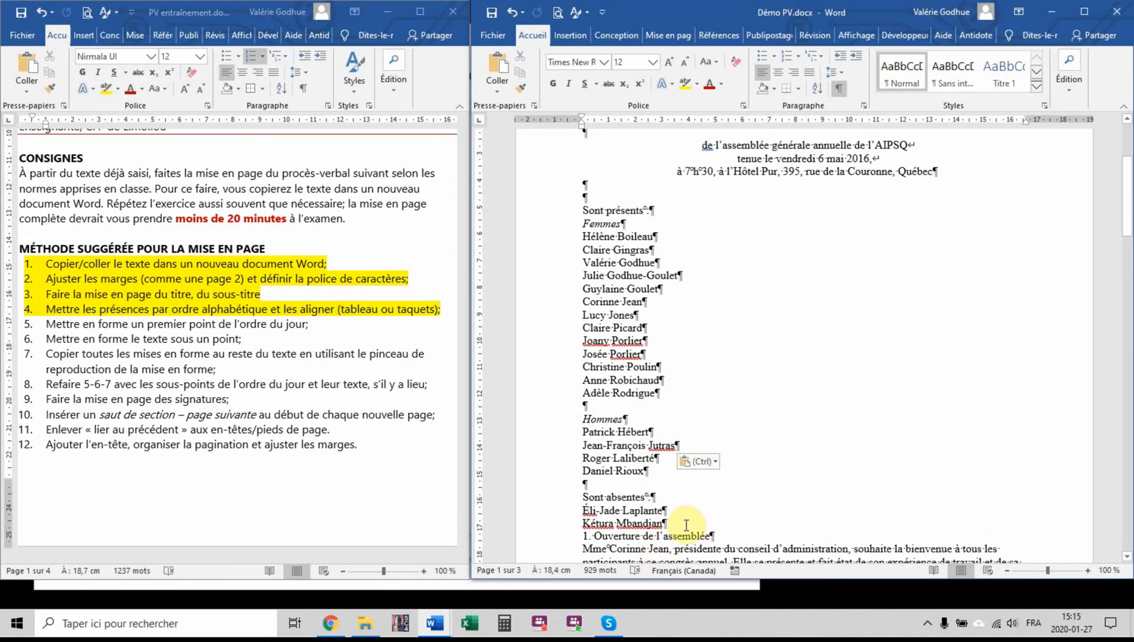
Insert one empty paragraph above "1. Ouverture de l'assemblée" and two more above "Sont présents"
click(685, 525)
key(Return)
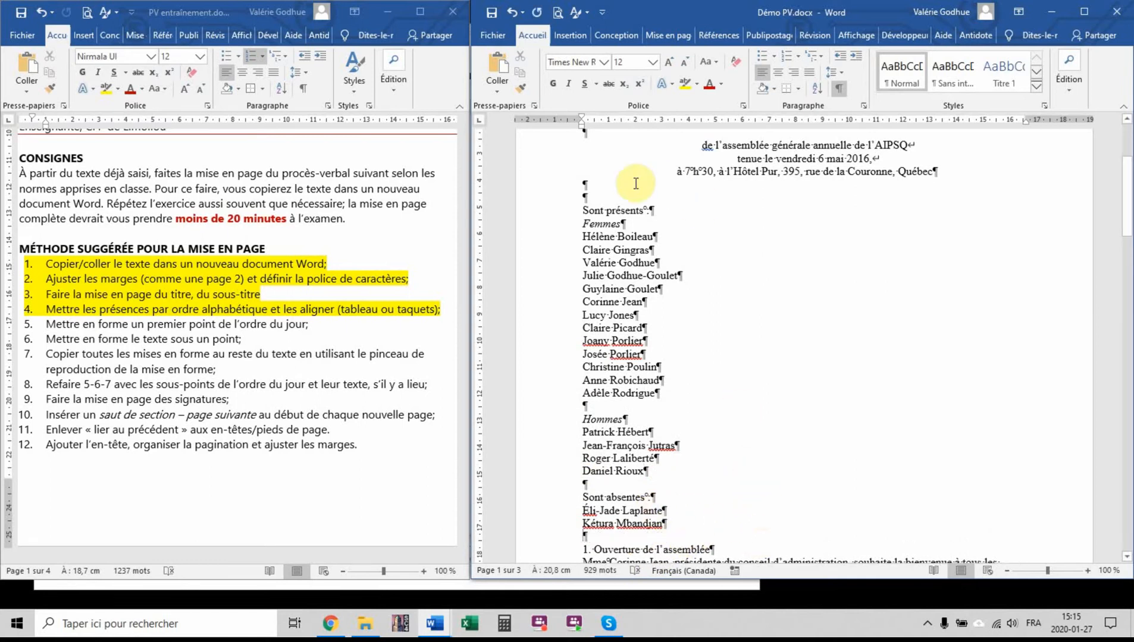
click(584, 211)
key(Return)
key(Return)
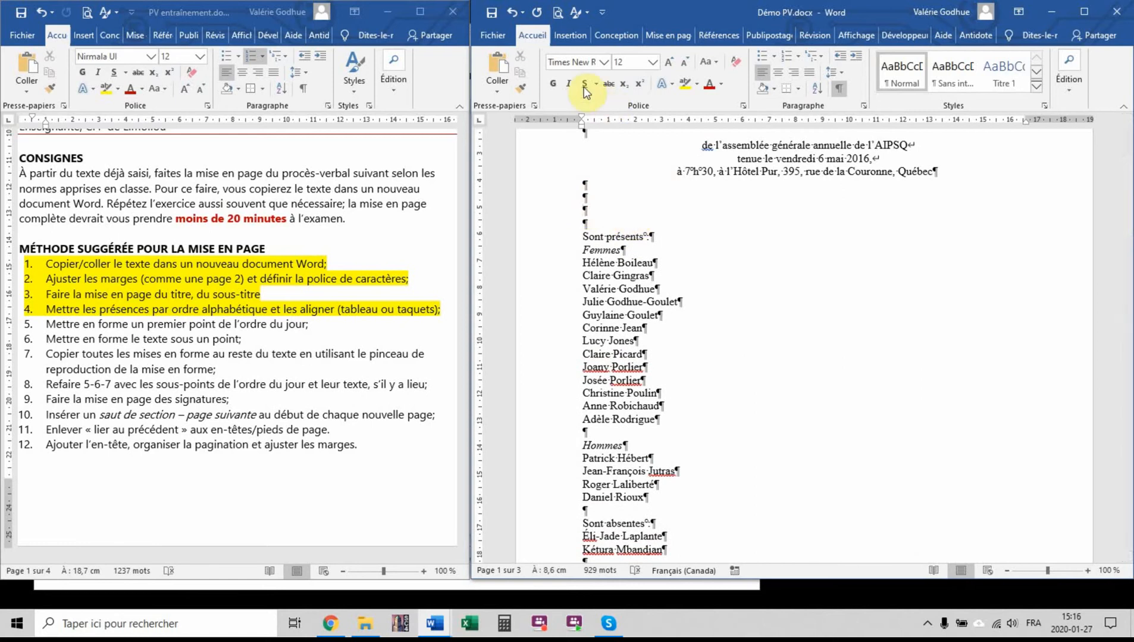
Insert a table of five columns and three rows in the empty paragraphs between the subtitle and "Sont présents"
click(569, 37)
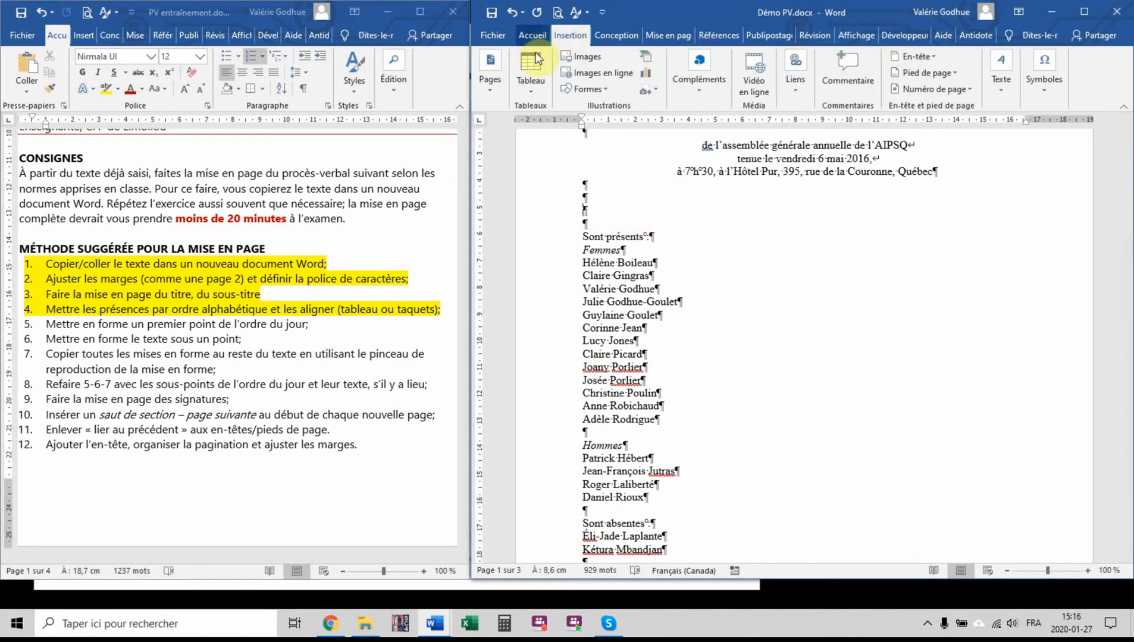
click(532, 68)
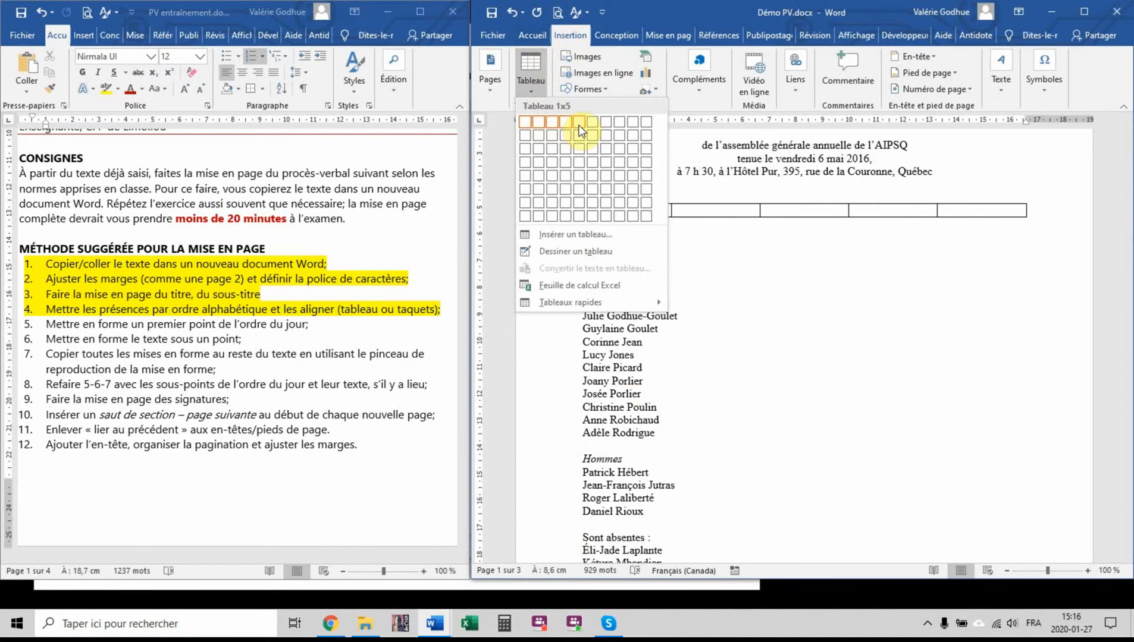
click(579, 149)
Maximize the Démo PV.docx window and set the table's default left and right cell margins to 0 cm
double_click(721, 10)
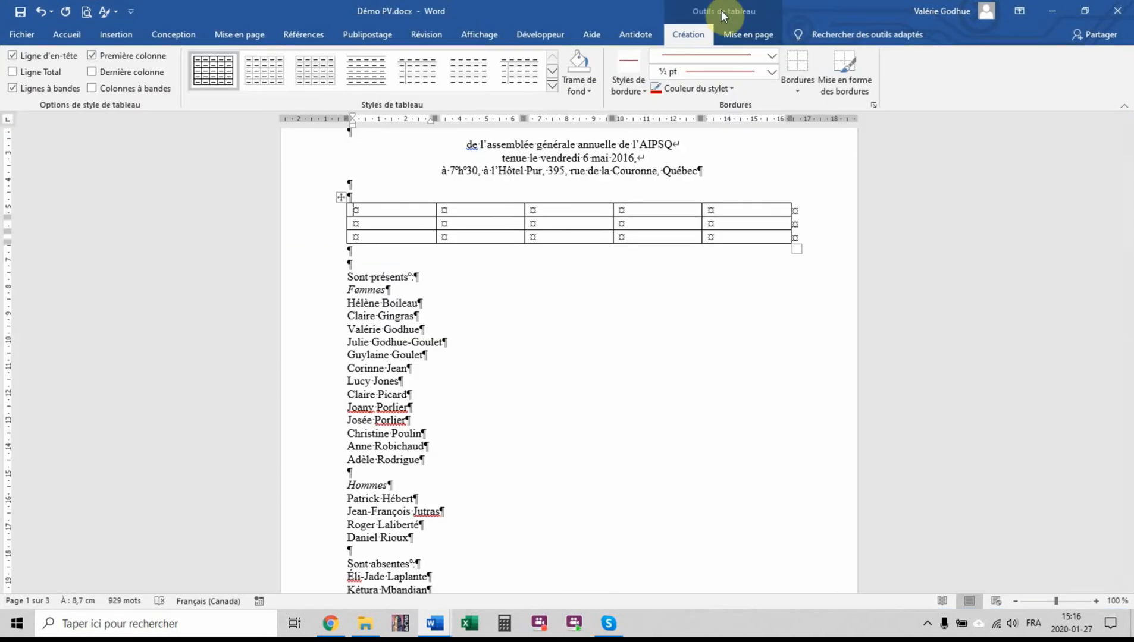
click(751, 40)
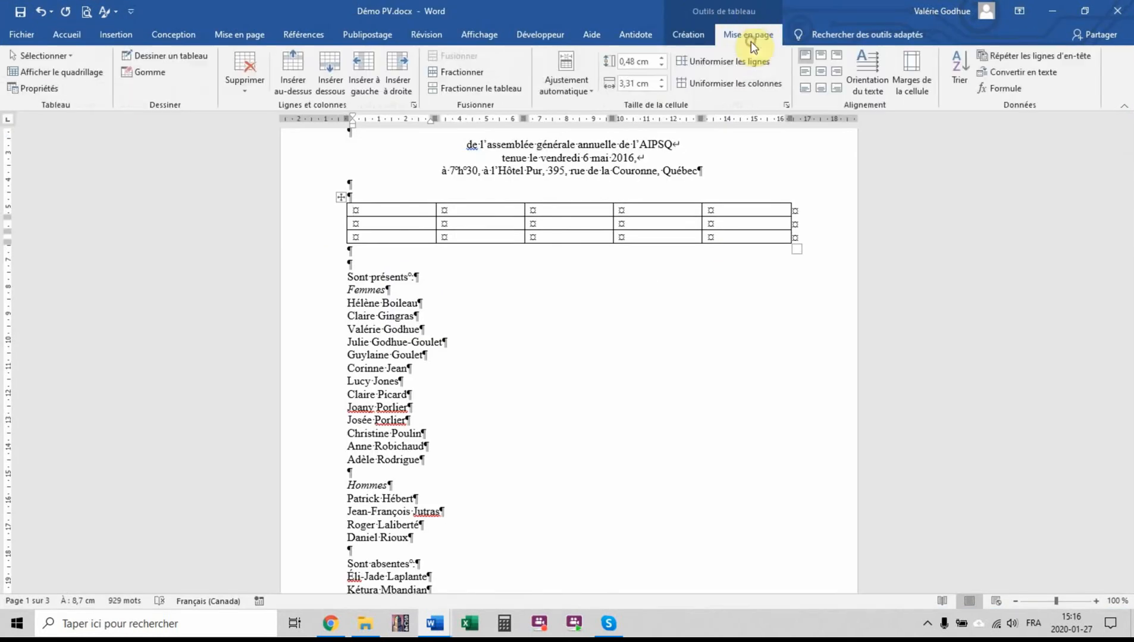
click(920, 77)
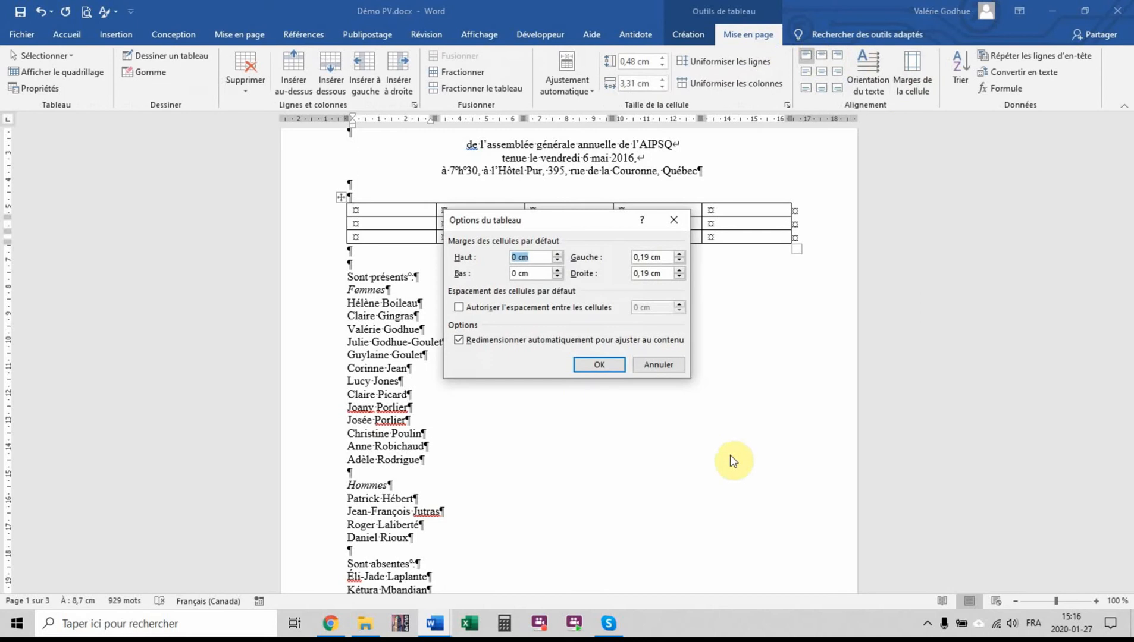
click(680, 261)
click(607, 365)
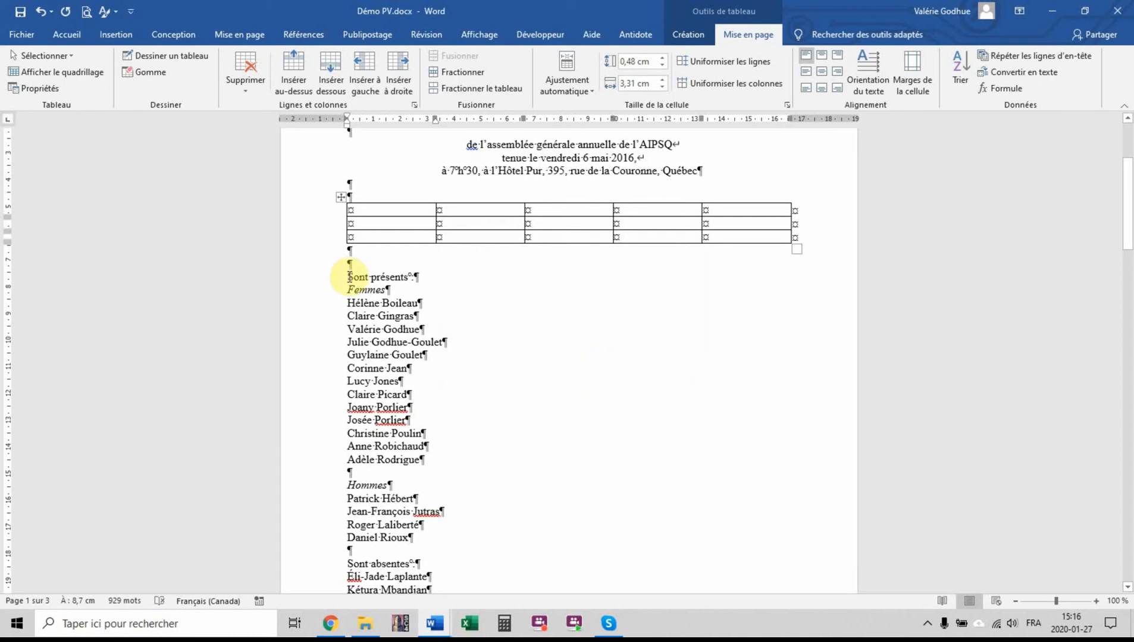
Label the table with "Sont présents :" moved into the first cell, "Mmes" beside it and "Sont absentes :" in the last row's first cell
drag(344, 277, 418, 276)
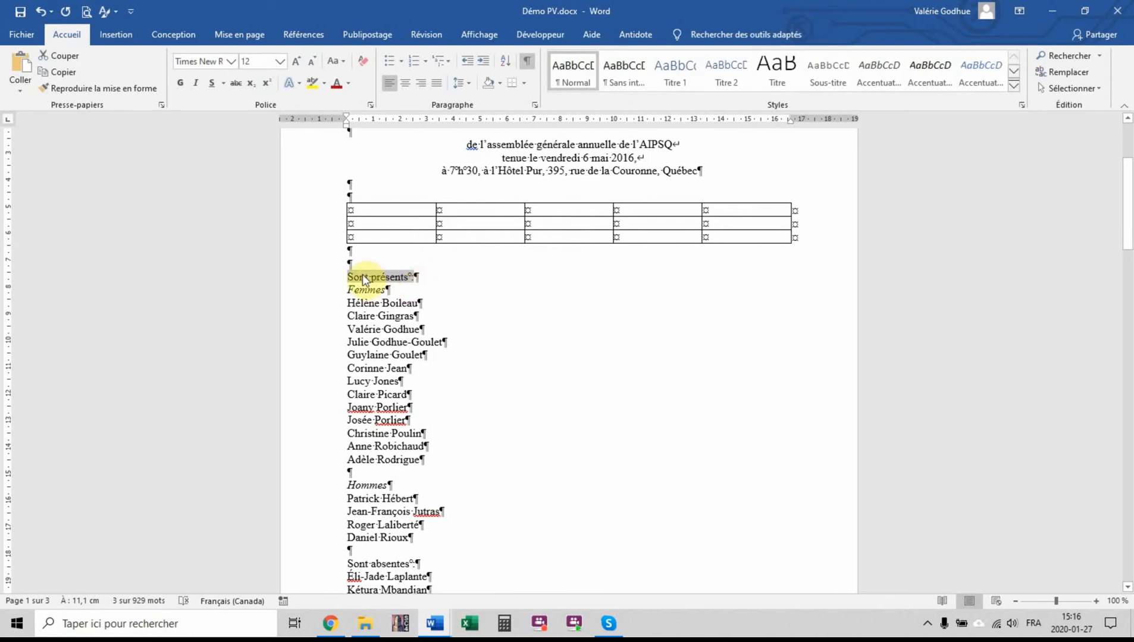
drag(362, 279, 366, 212)
click(456, 210)
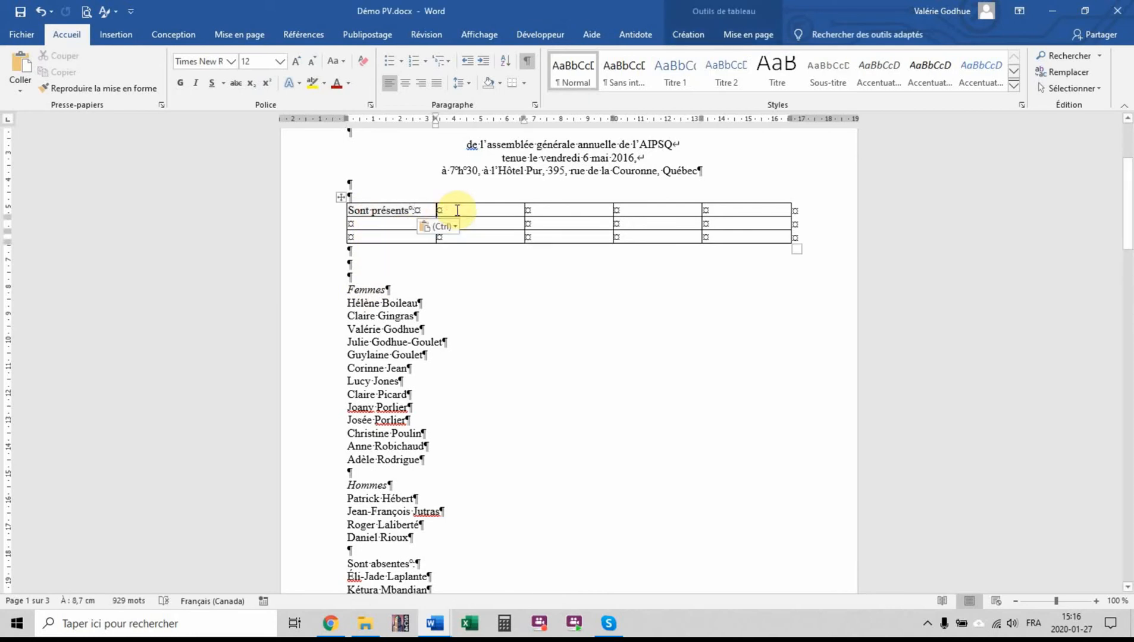
text(Mes)
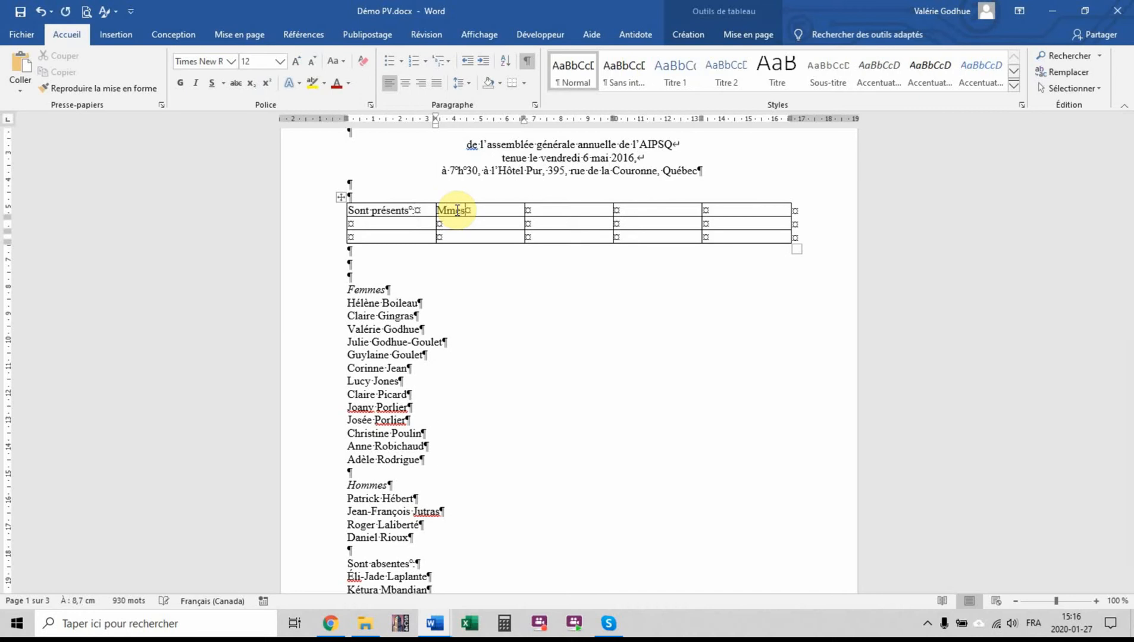
click(402, 240)
text(Sont absentes)
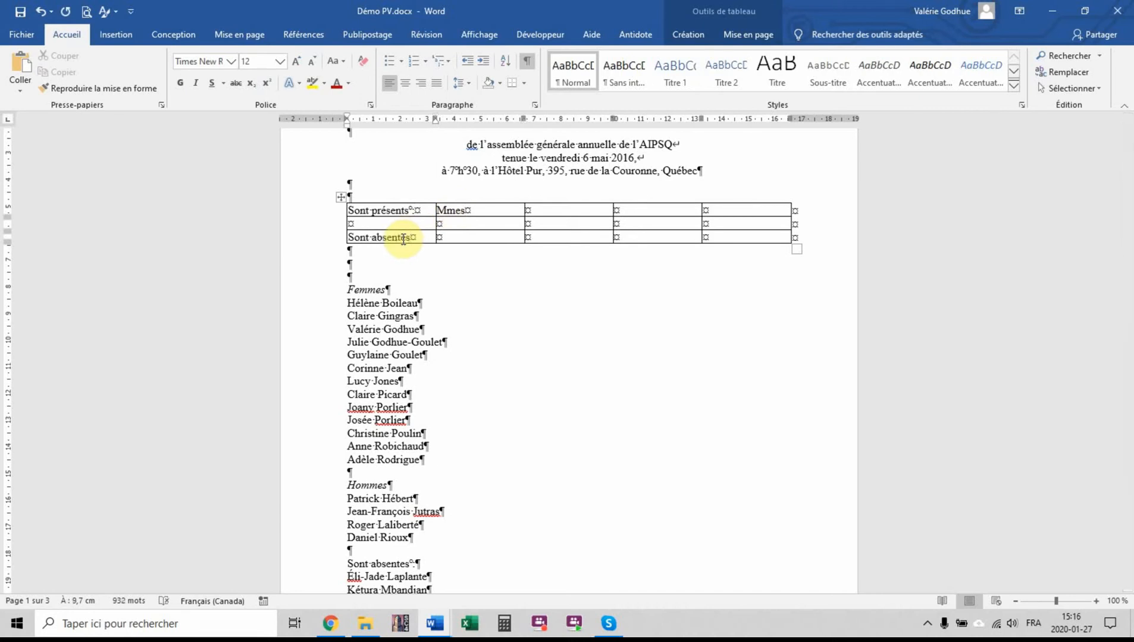
text( :)
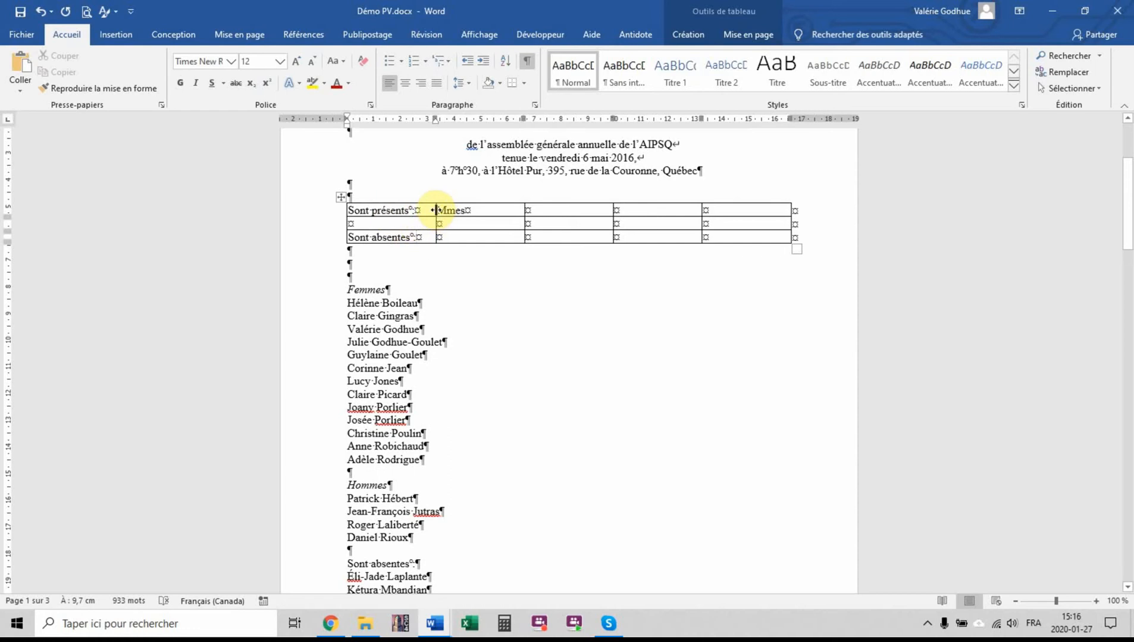
Narrow the table's first two columns to fit their labels, then enter "MM." in the first row's fourth cell and narrow that column too
drag(434, 210, 421, 211)
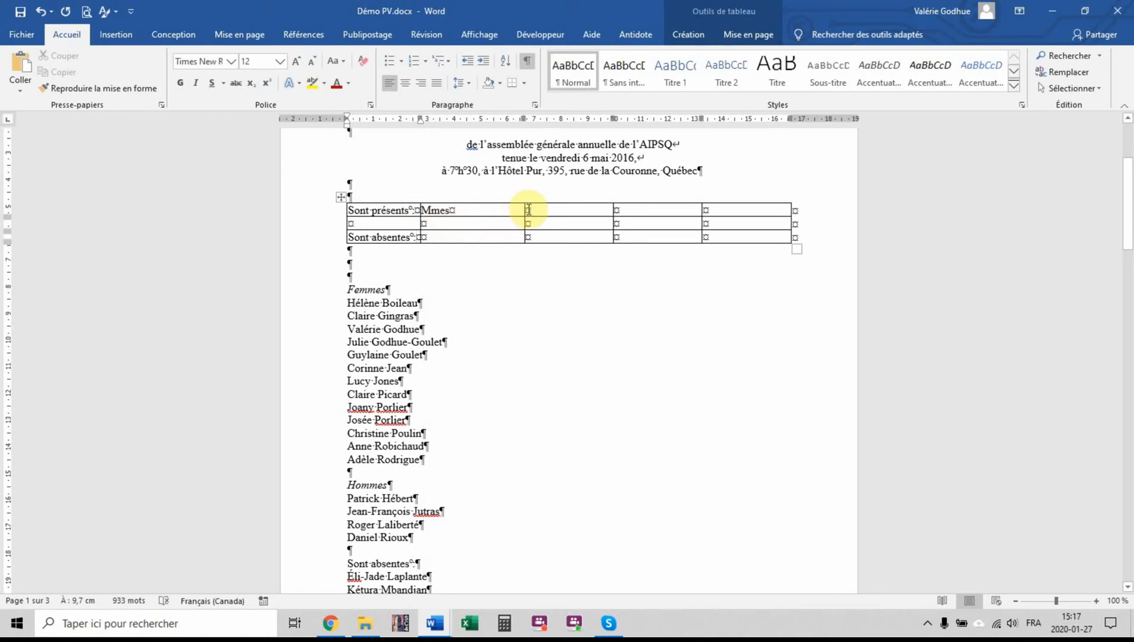
drag(526, 209, 454, 210)
click(616, 210)
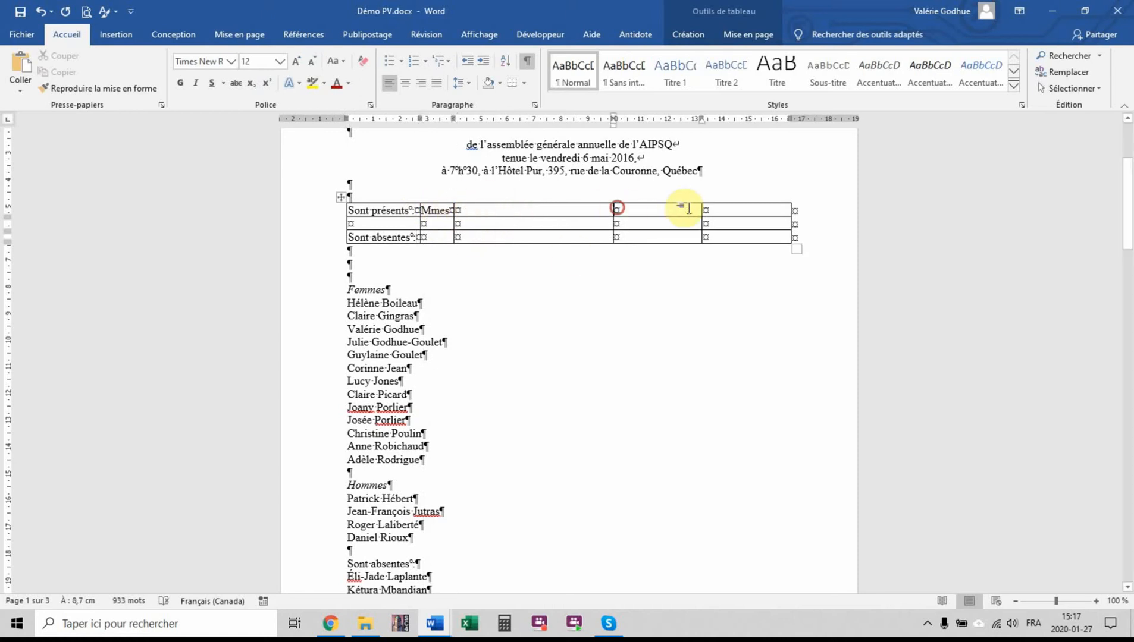
text(MM.)
drag(702, 210, 642, 211)
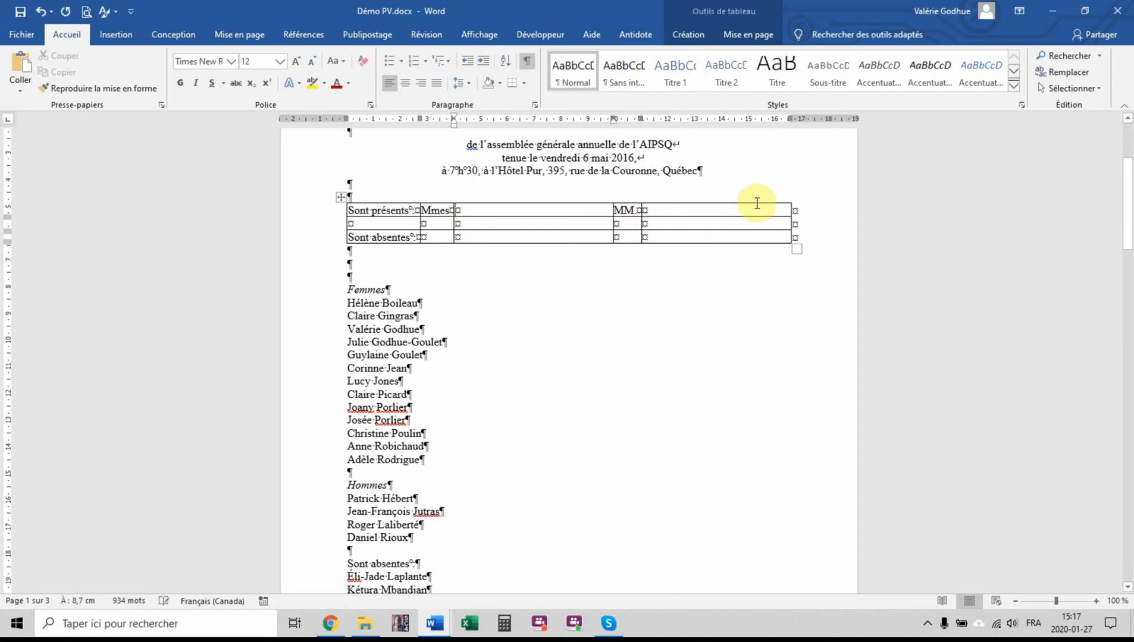
click(682, 210)
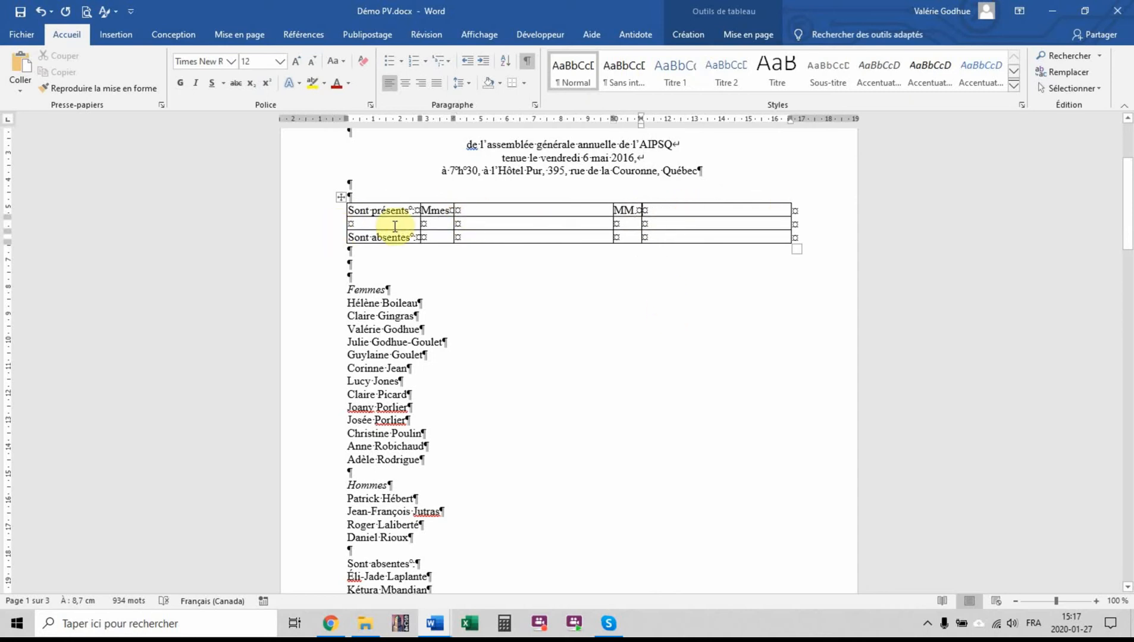
Insert twelve empty rows in the table directly below the "Sont présents :" row
mouse_move(332, 230)
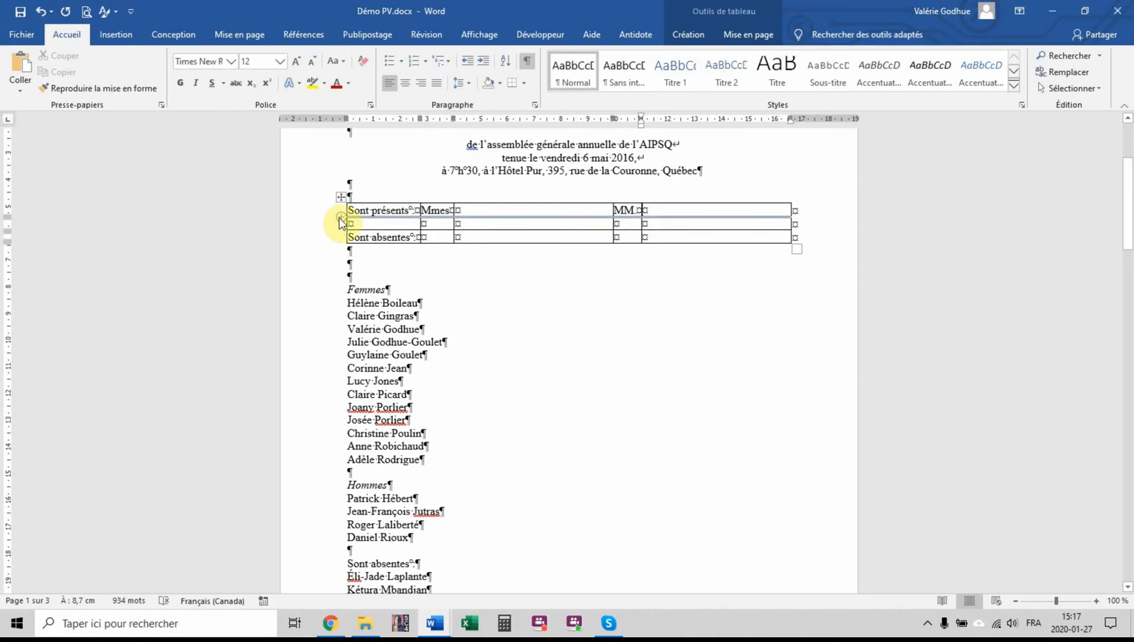
click(339, 219)
click(340, 219)
click(339, 219)
click(339, 219)
double_click(339, 219)
click(339, 219)
click(339, 219)
click(339, 219)
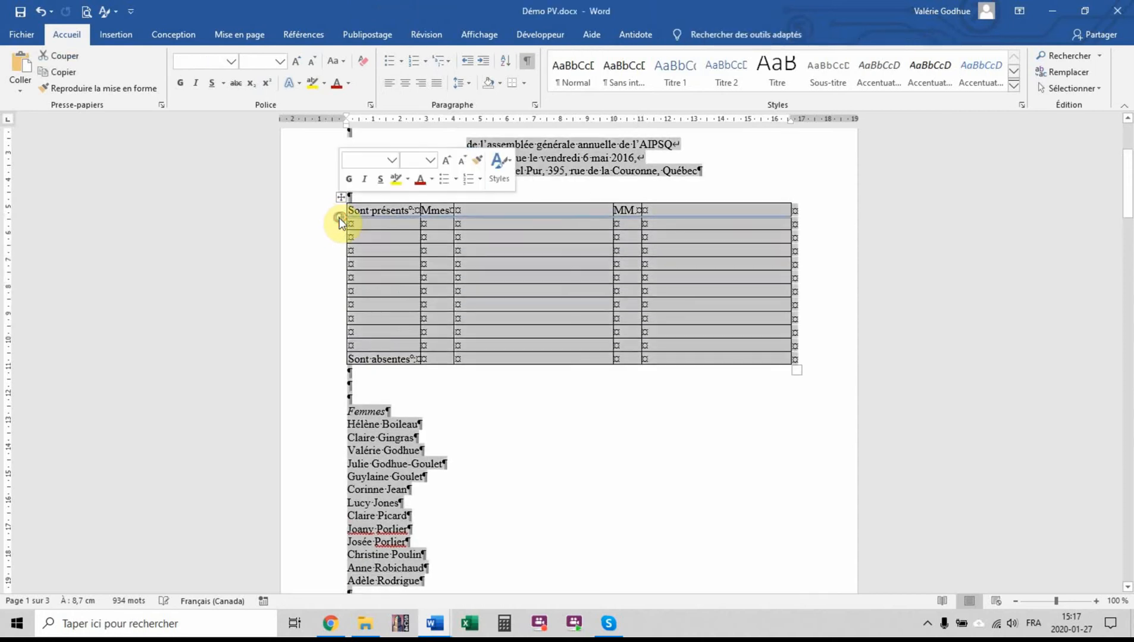
click(339, 219)
click(339, 219)
click(339, 219)
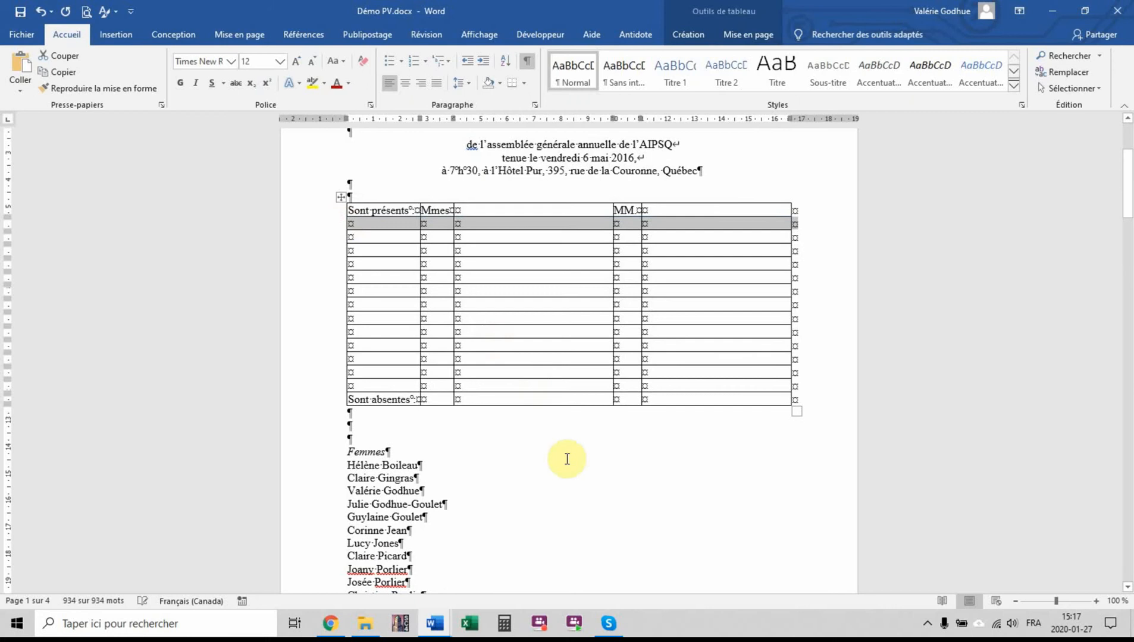
click(579, 464)
Move the thirteen names of the "Femmes" list in order into the table's third column, one per row, and delete the "Femmes" heading
drag(349, 466, 417, 459)
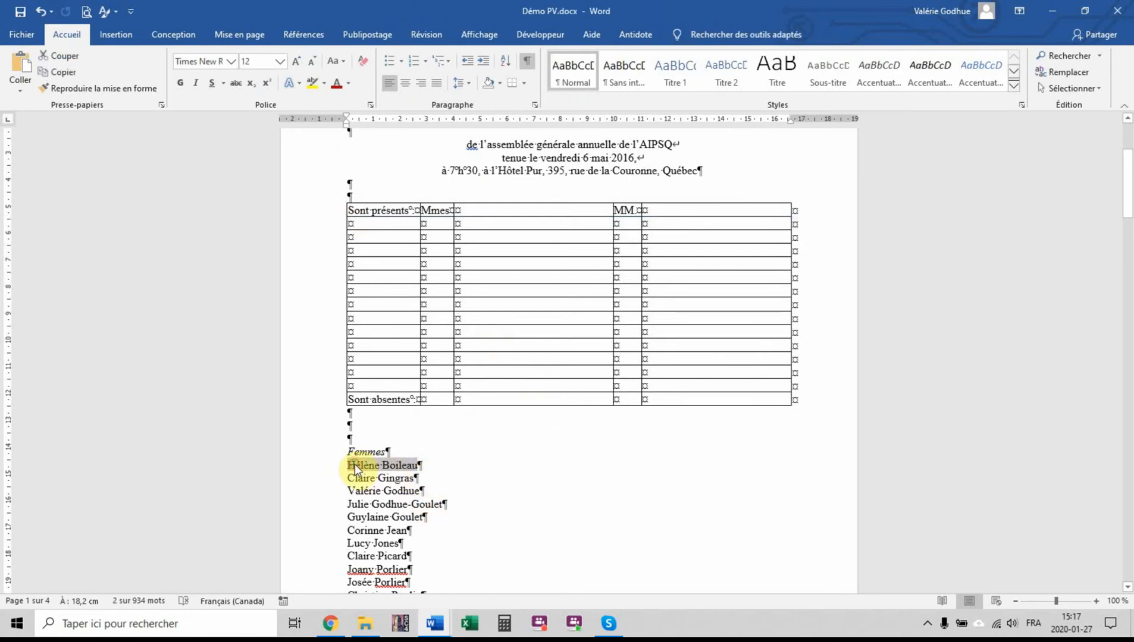
drag(355, 464, 473, 204)
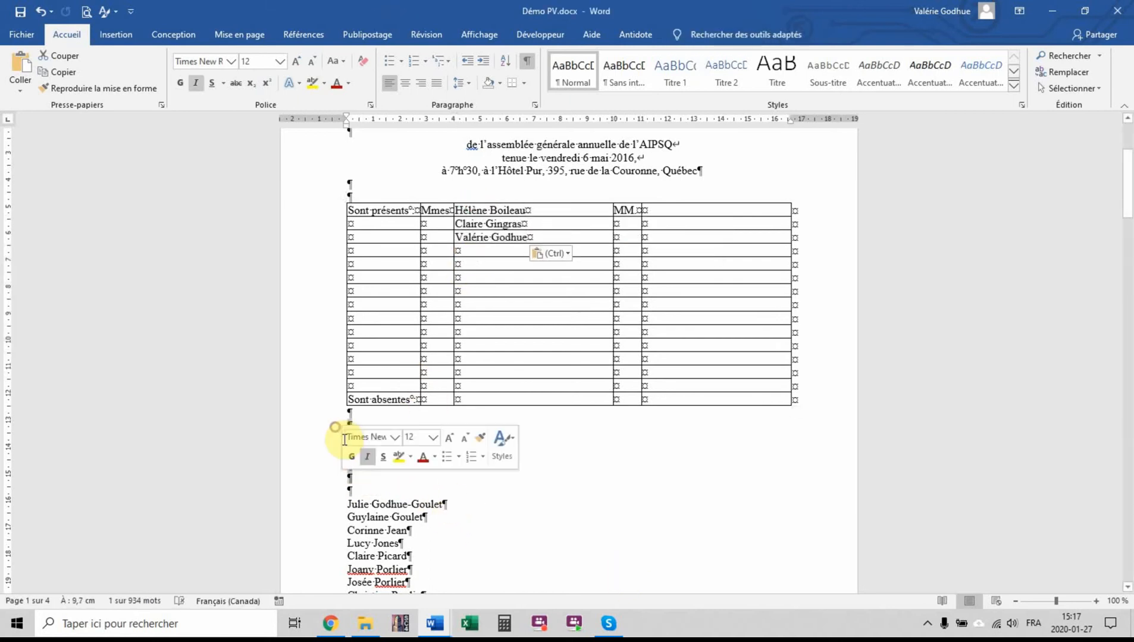
key(Delete)
drag(348, 439, 443, 439)
drag(411, 439, 459, 251)
drag(349, 451, 459, 265)
drag(348, 477, 413, 489)
drag(386, 491, 459, 305)
drag(348, 503, 459, 318)
drag(347, 517, 459, 332)
drag(347, 530, 422, 530)
drag(395, 529, 460, 346)
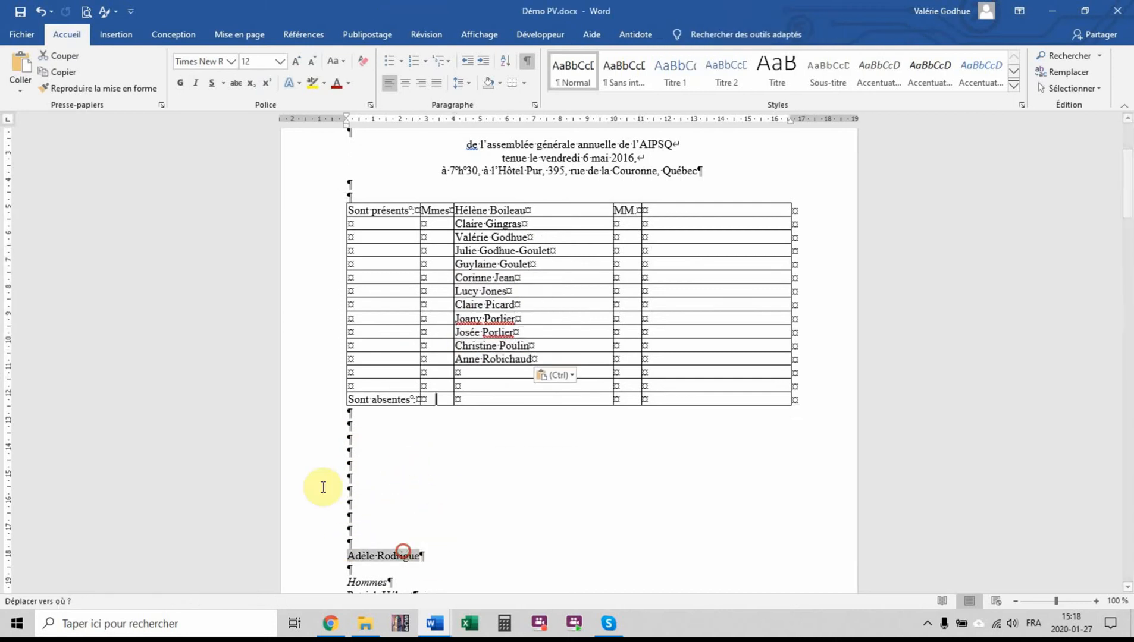
drag(403, 552, 459, 373)
Delete the leftover empty paragraphs above "Hommes" and move the four men's names into the table's fifth column, one per row
drag(323, 452, 323, 568)
key(Delete)
drag(347, 465, 646, 211)
drag(348, 477, 440, 477)
drag(430, 476, 646, 224)
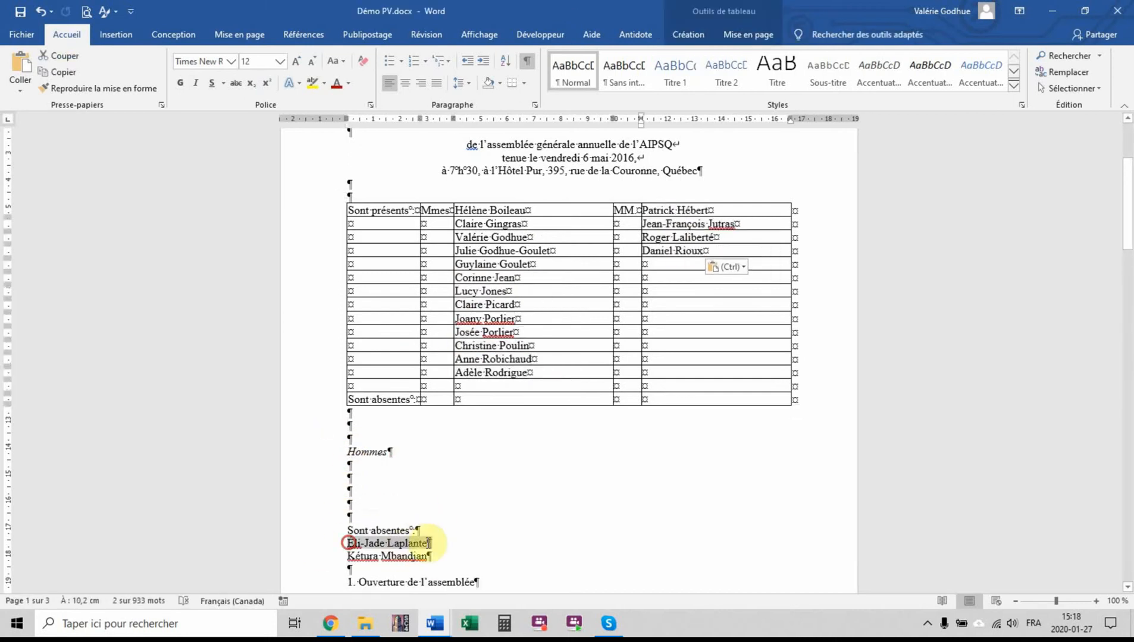
Add a row at the table's end, enter "Mmes" beside "Sont absentes :" and move the two absent women's names into the third column
click(694, 399)
key(Tab)
drag(348, 556, 428, 556)
drag(411, 556, 459, 400)
click(433, 400)
text(Mmes)
drag(348, 569, 428, 569)
drag(420, 570, 462, 414)
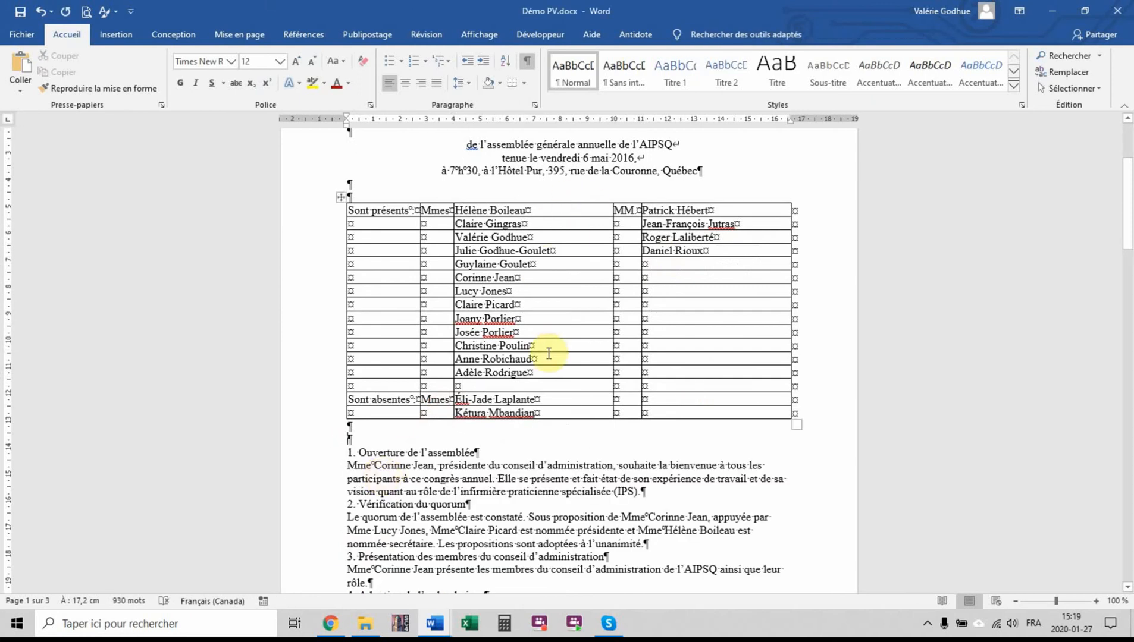
Remove all borders from the whole attendance table and check the page layout in the print preview
click(360, 182)
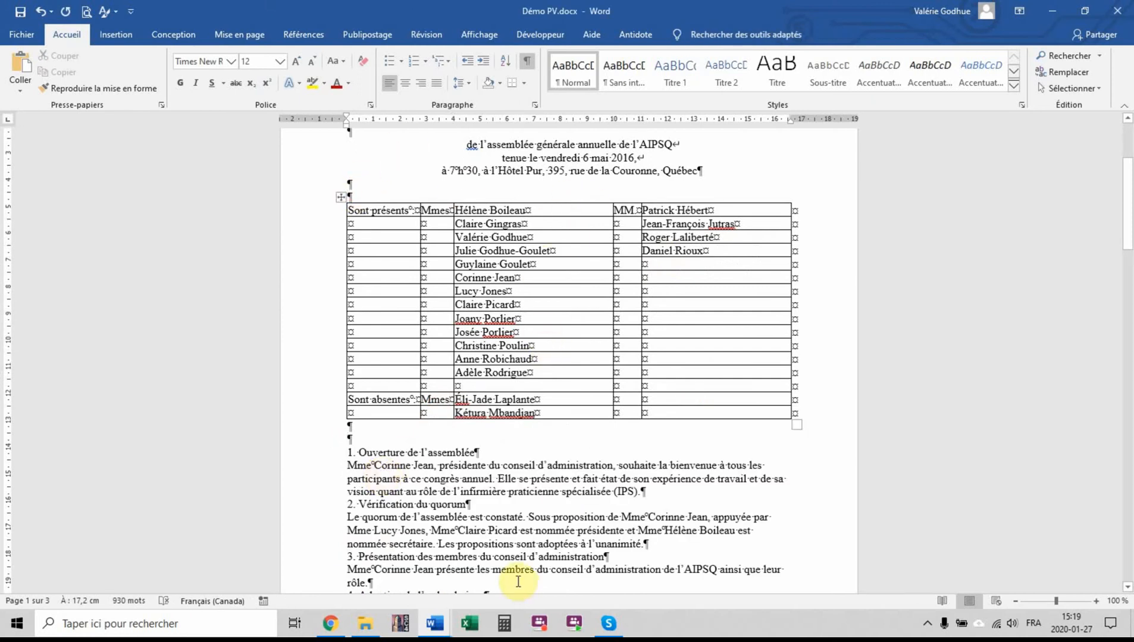
click(329, 387)
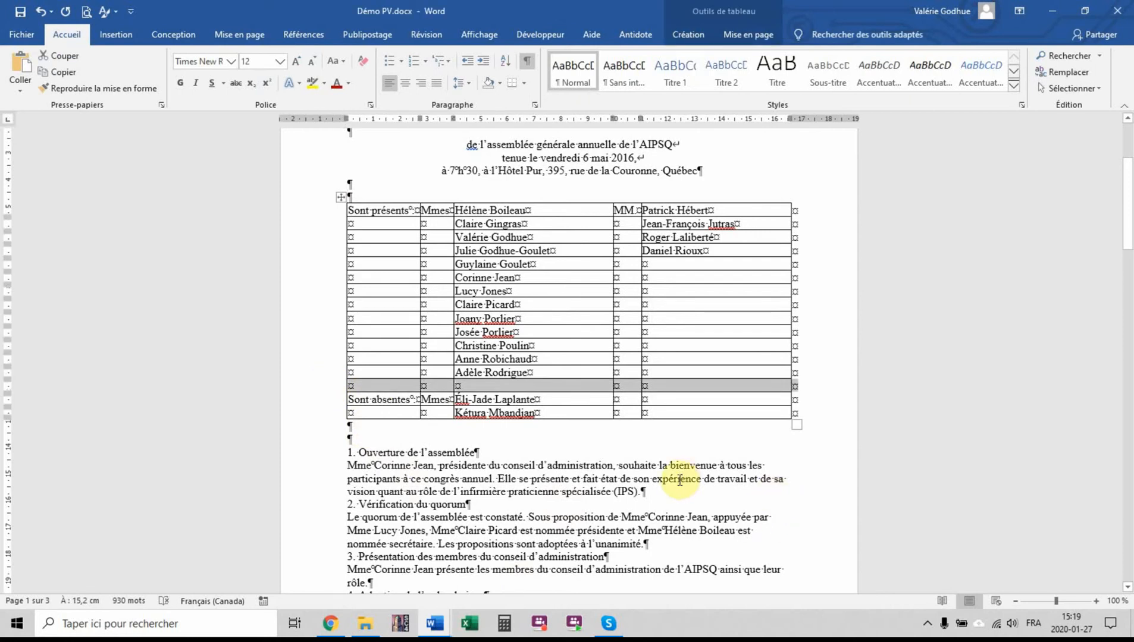
click(339, 197)
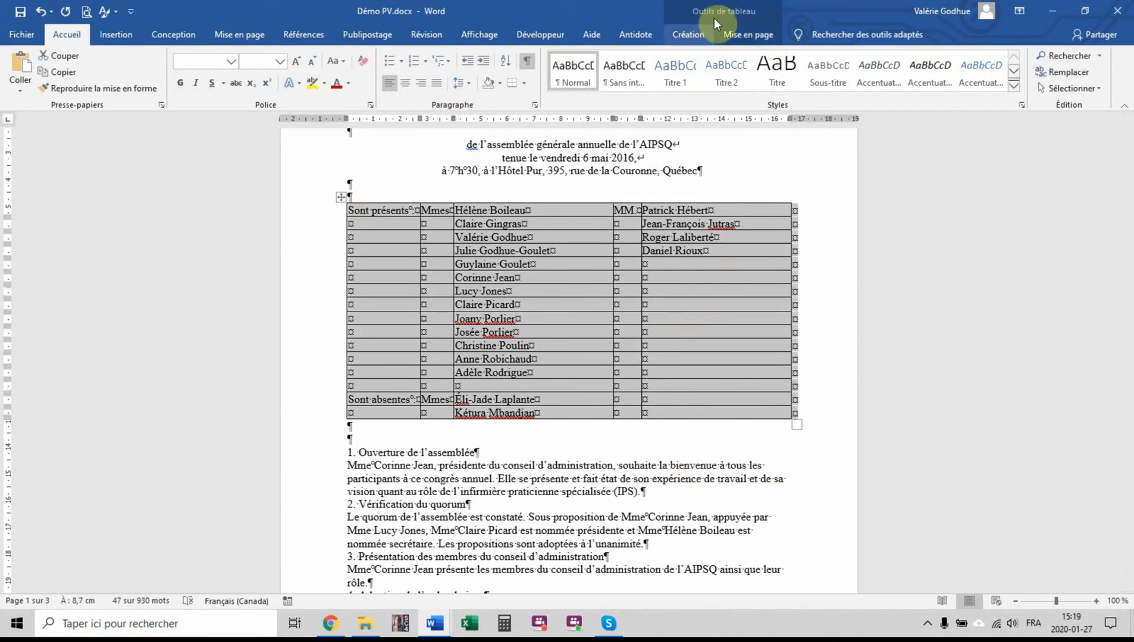
click(756, 36)
click(692, 30)
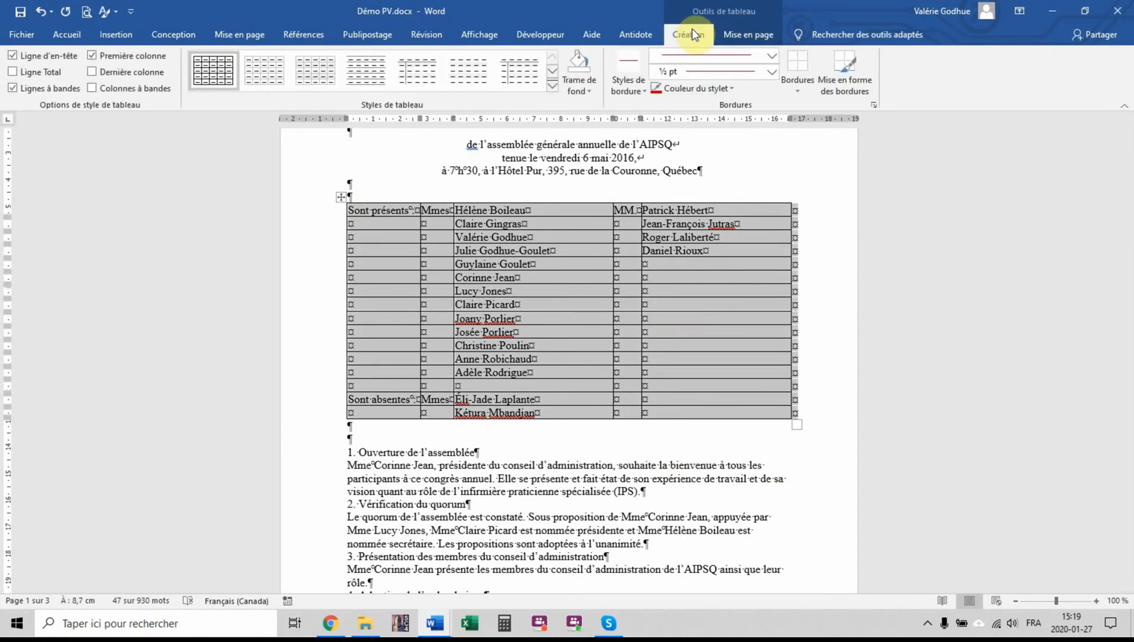
click(797, 85)
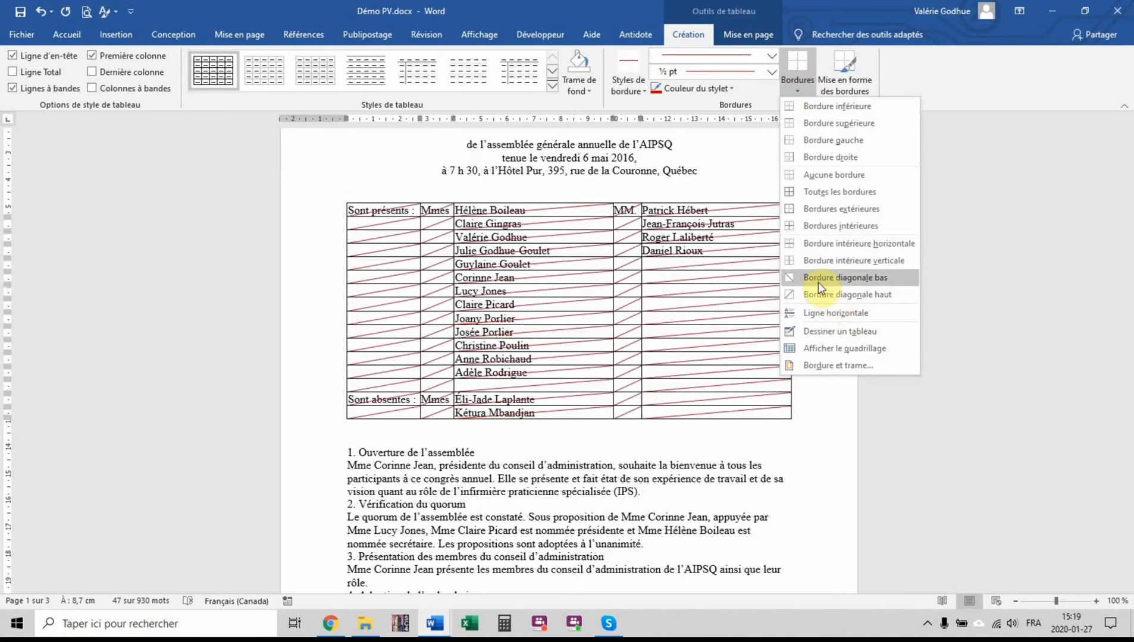
click(819, 177)
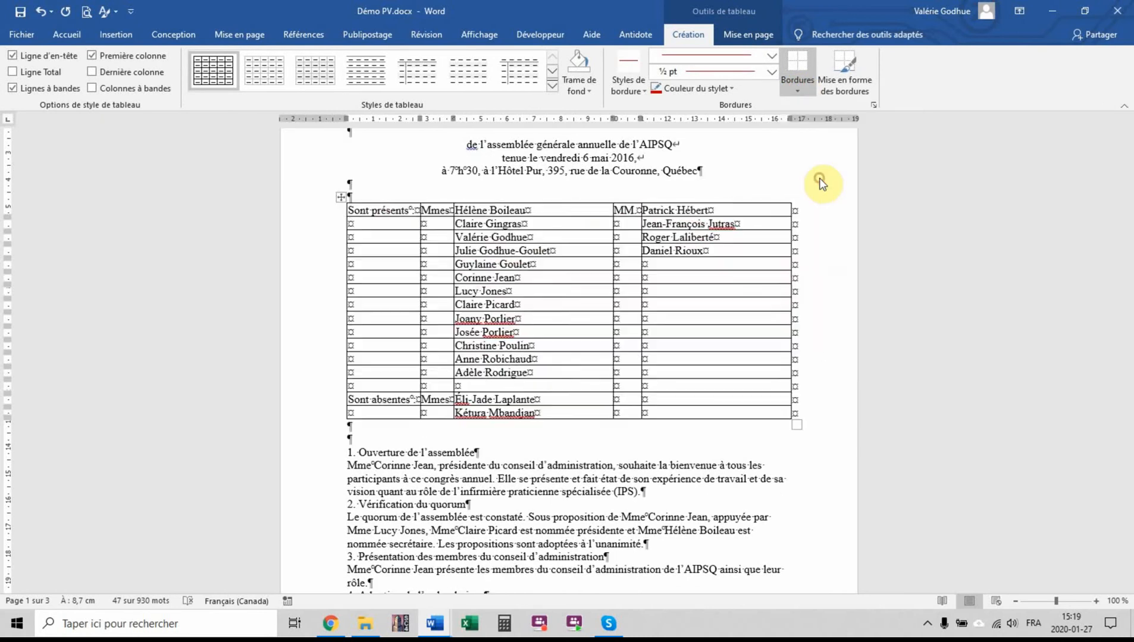
click(829, 442)
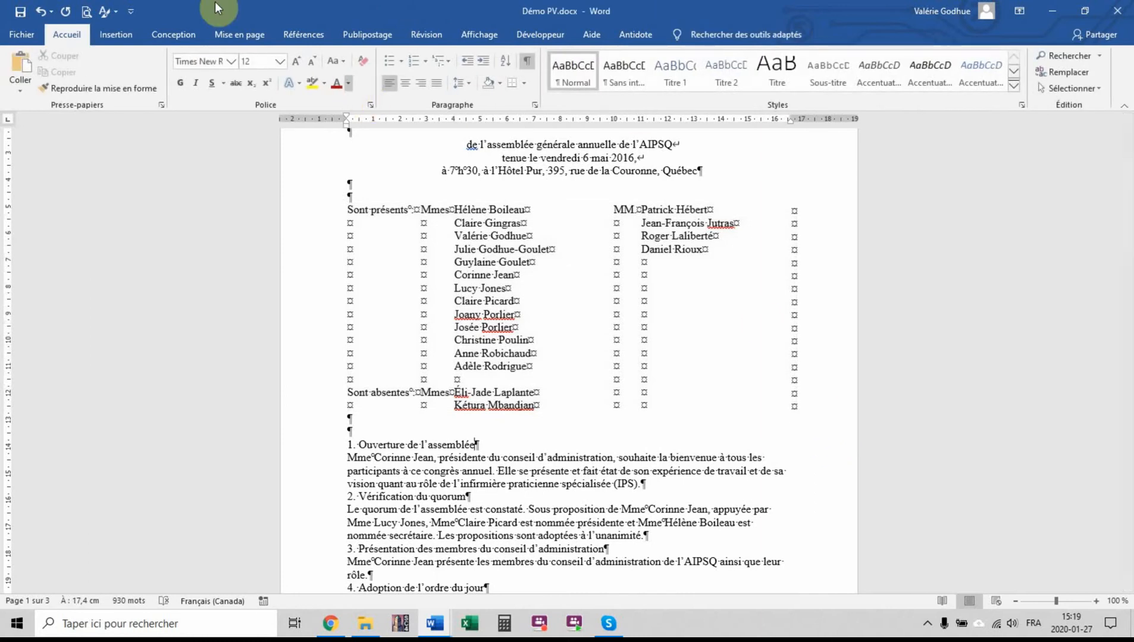
click(87, 12)
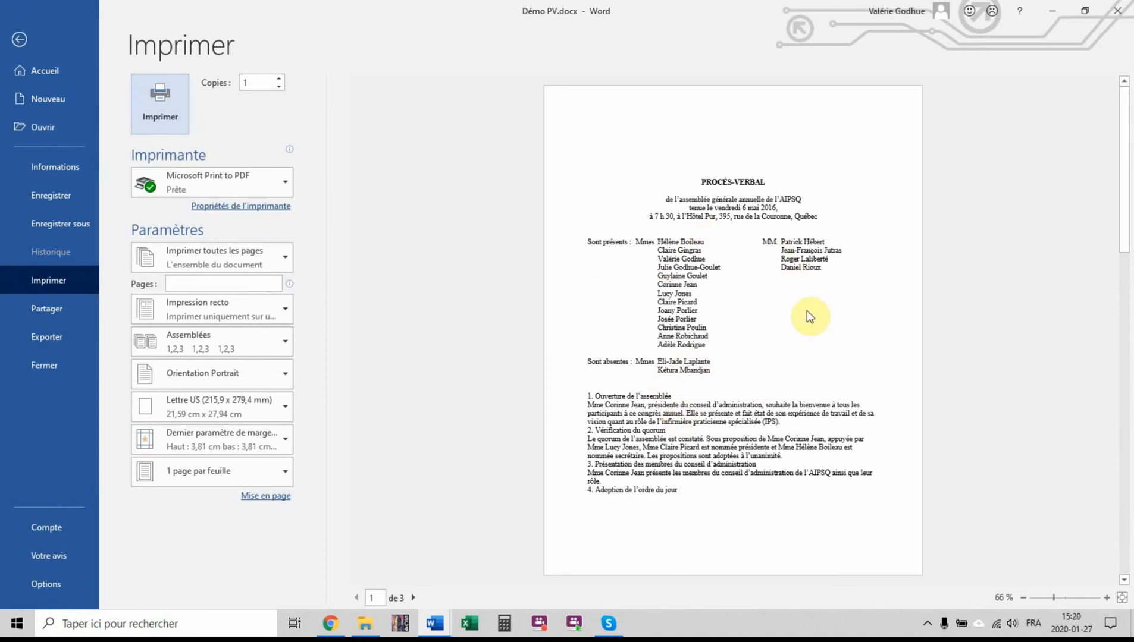
click(20, 41)
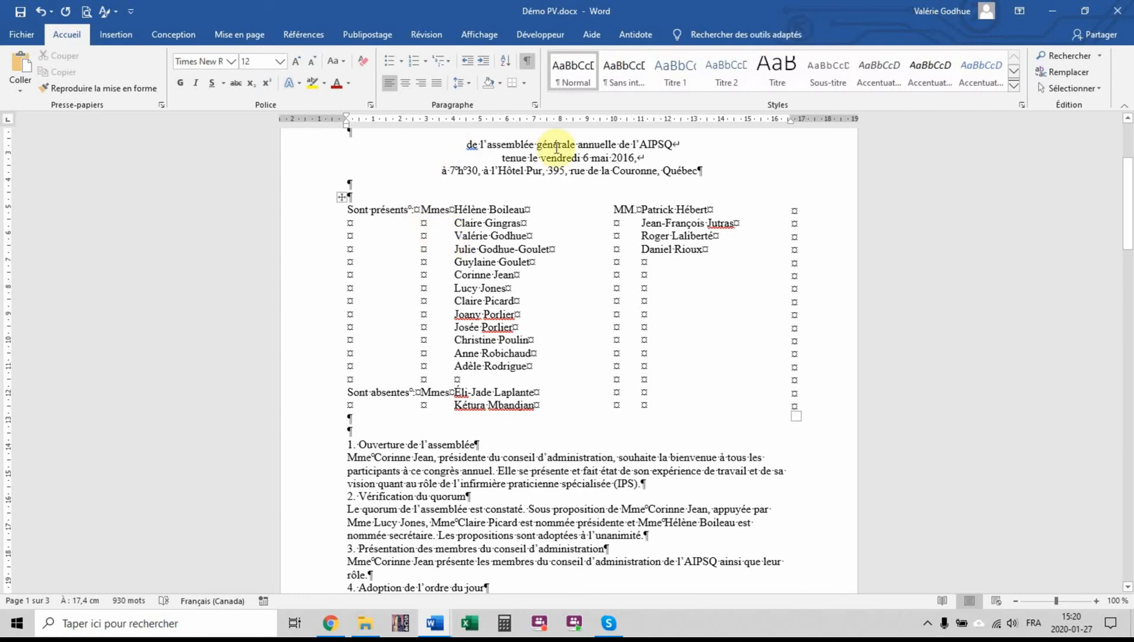
Restore the Démo PV.docx window and resize it to sit beside the PV entraînement.docx instructions, making the instructions active
click(1085, 11)
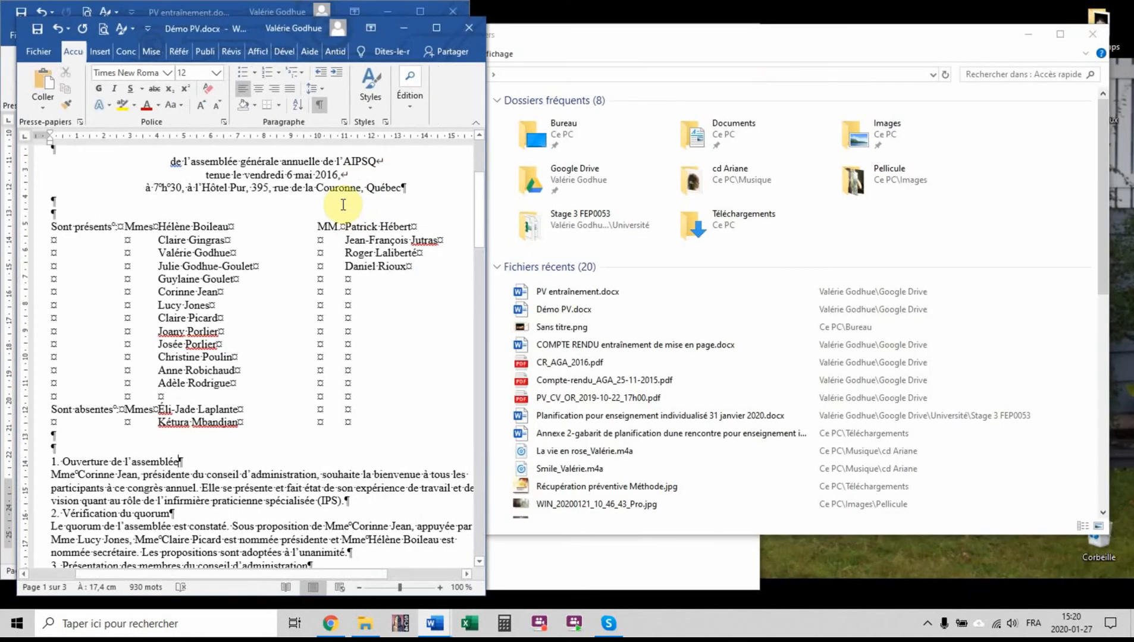
drag(396, 27, 1132, 2)
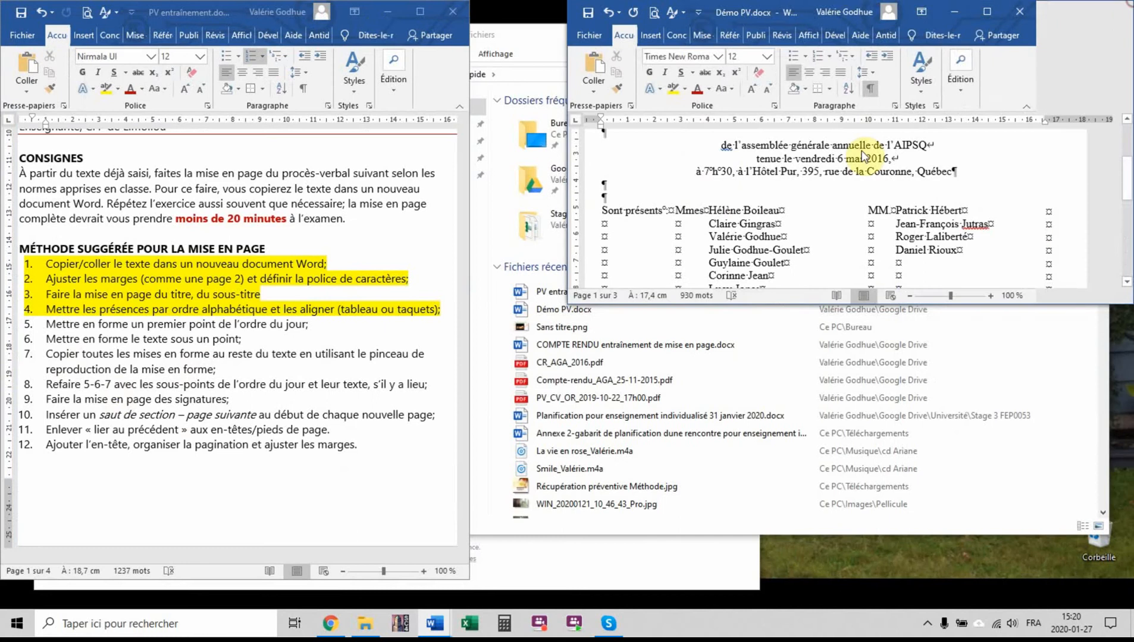
drag(570, 304, 472, 569)
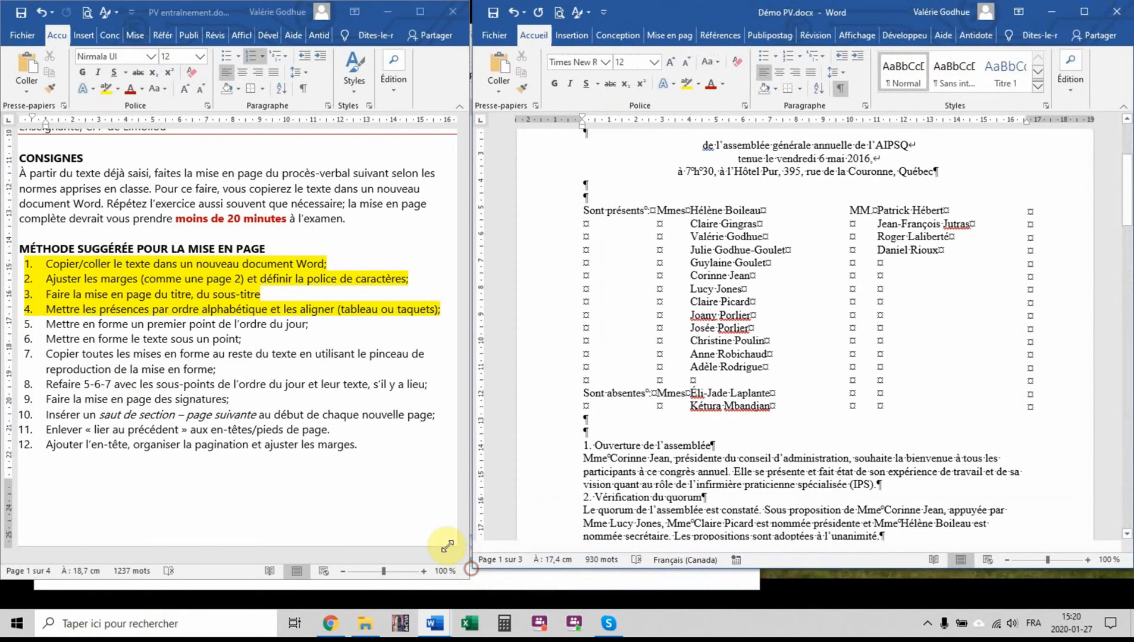
click(313, 332)
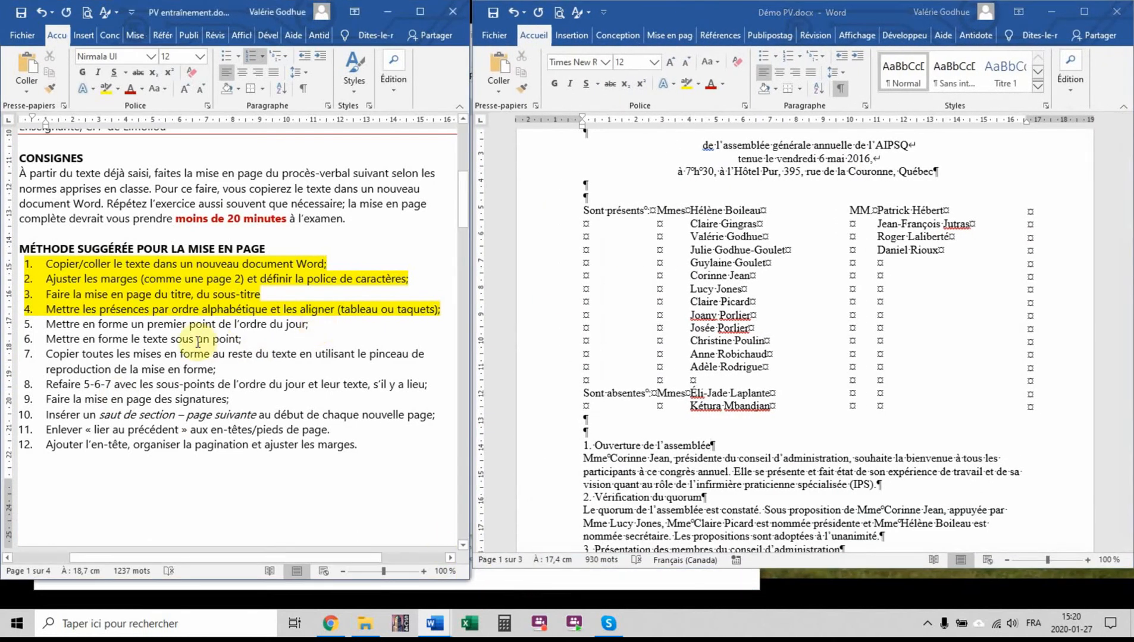
Highlight method items 5 and 6 in yellow in the instructions and return to the first agenda item in Démo PV.docx
drag(248, 340, 27, 323)
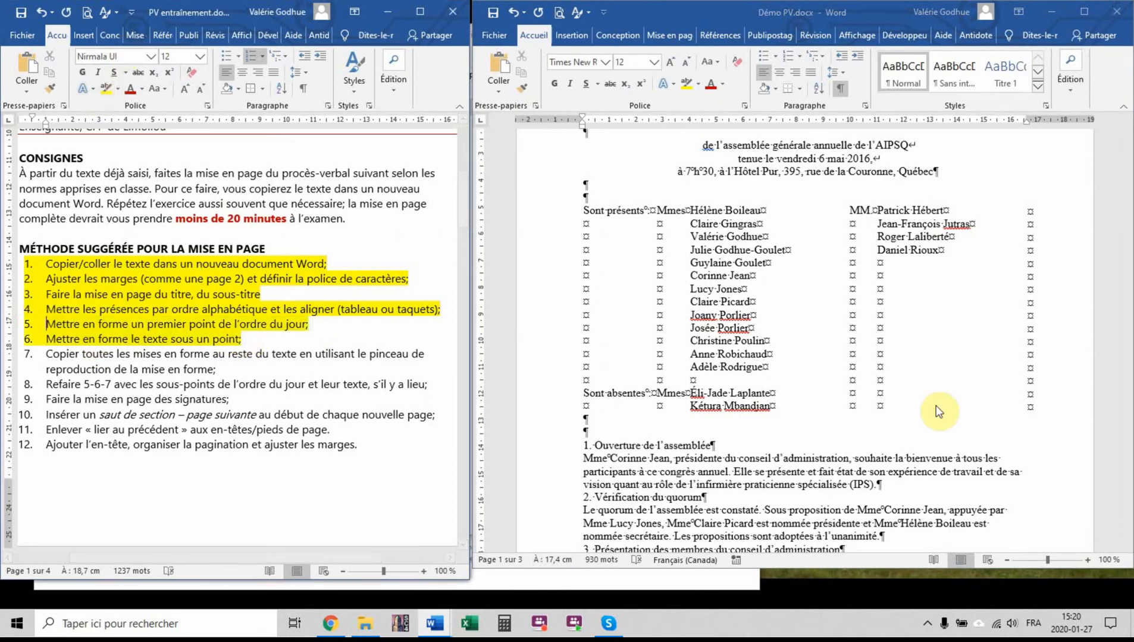
click(860, 443)
scroll(910, 340, down, 4)
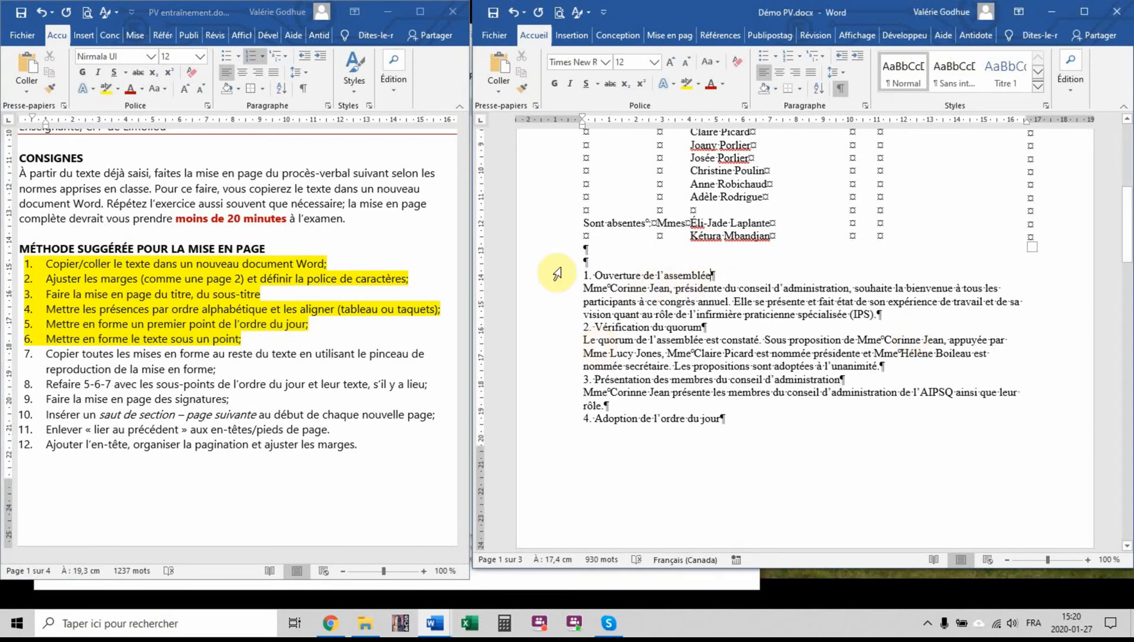
Number the heading "Ouverture de l'assemblée" with a new 1, 2, 3 number format aligned "À droite" and make it bold
click(569, 280)
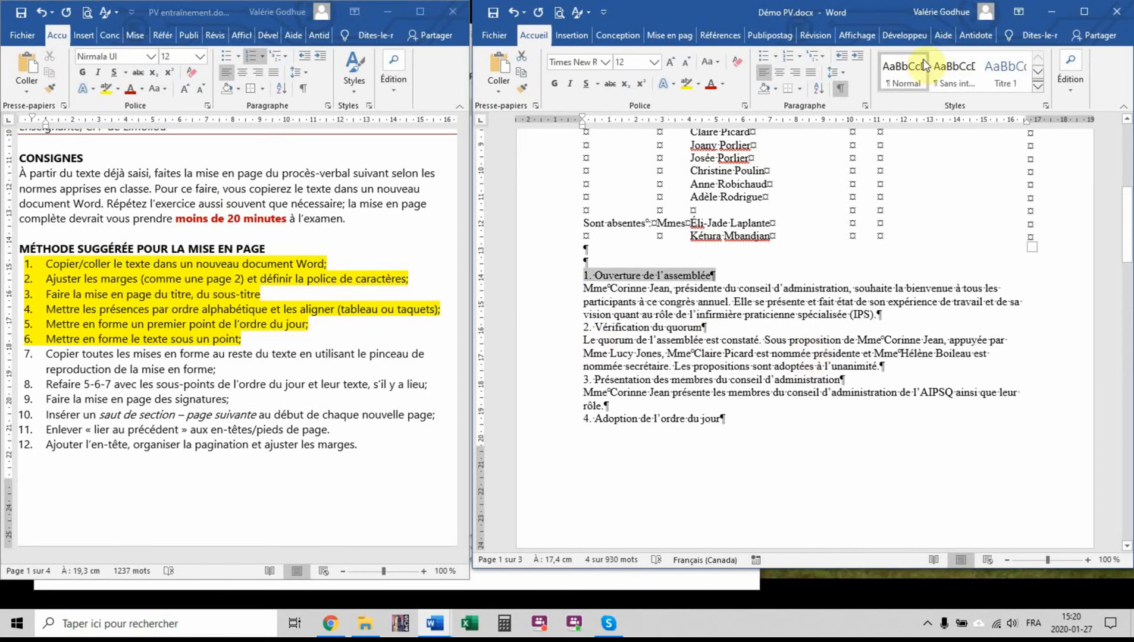
click(800, 56)
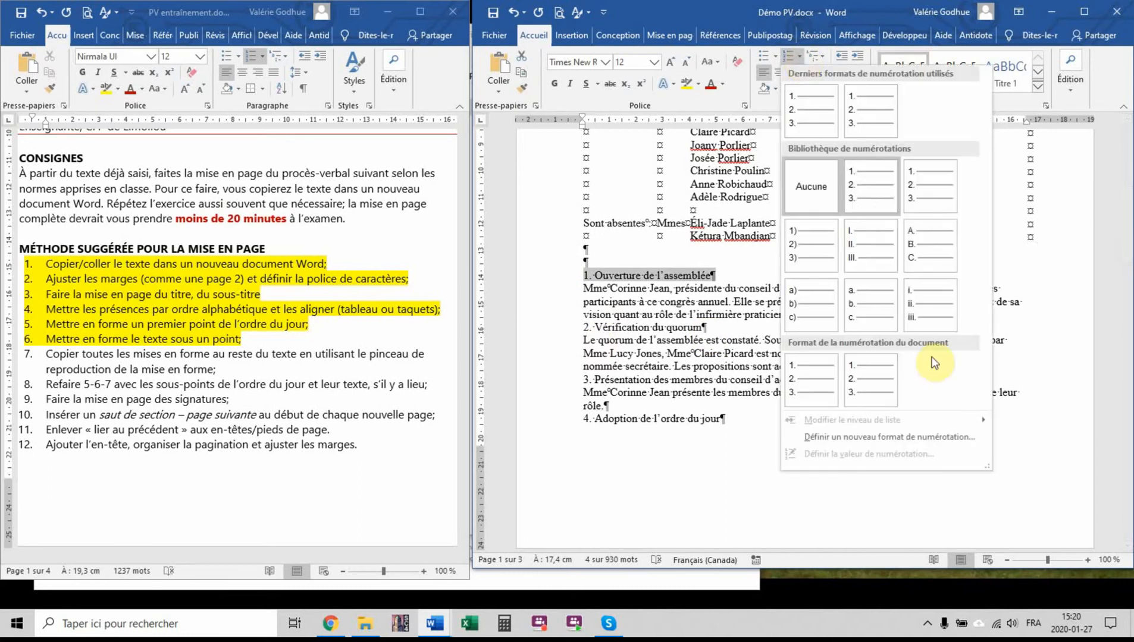
click(938, 432)
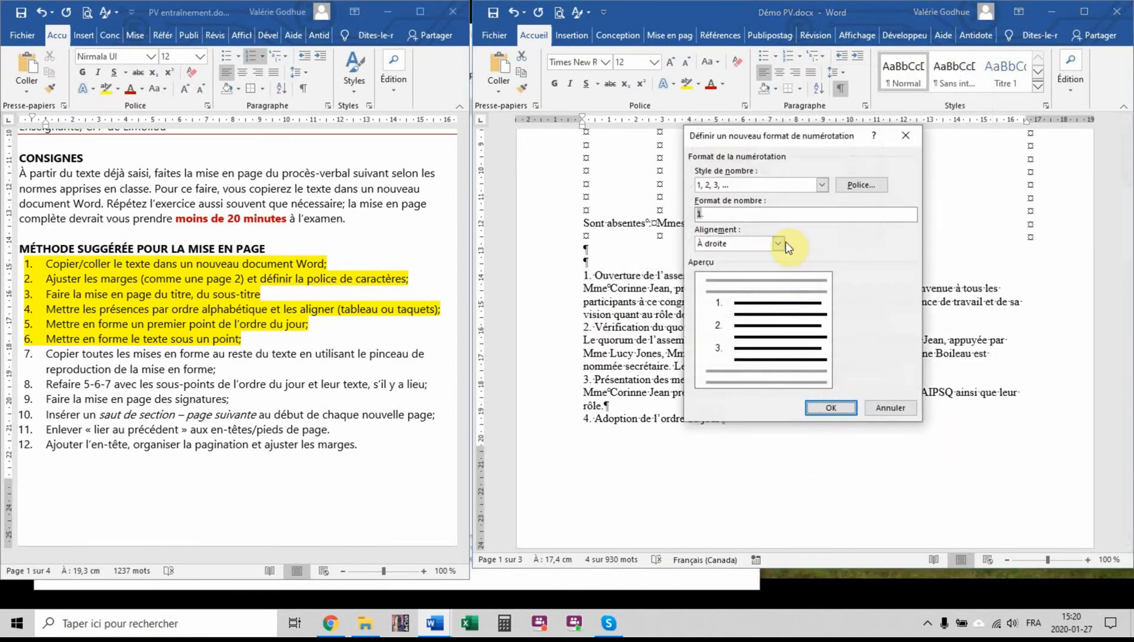
click(779, 244)
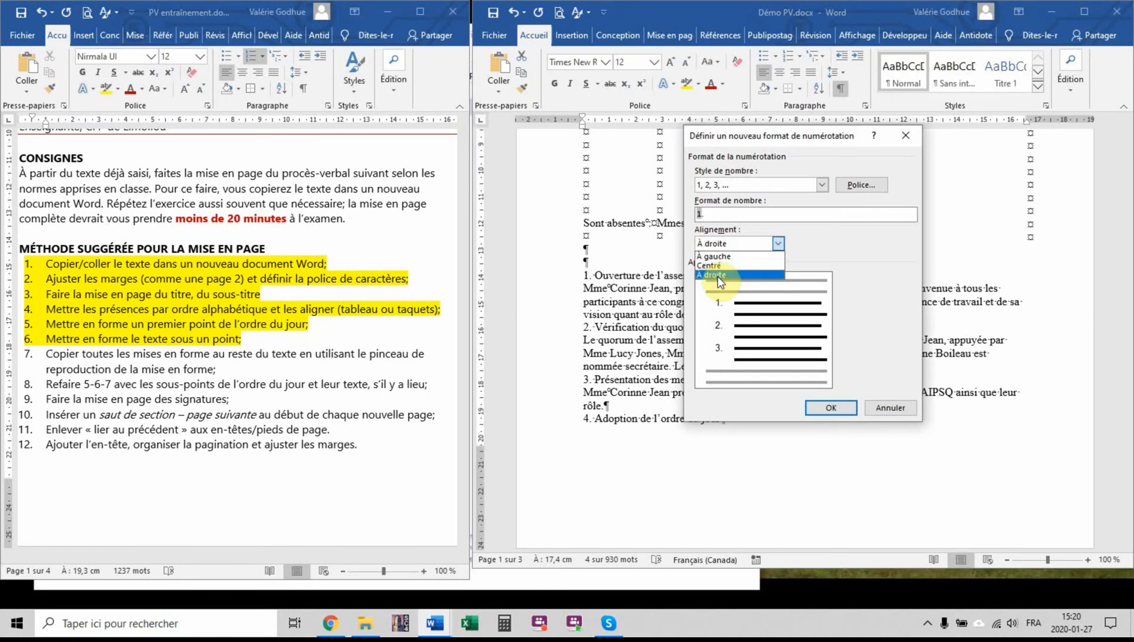
click(718, 276)
click(831, 408)
click(555, 83)
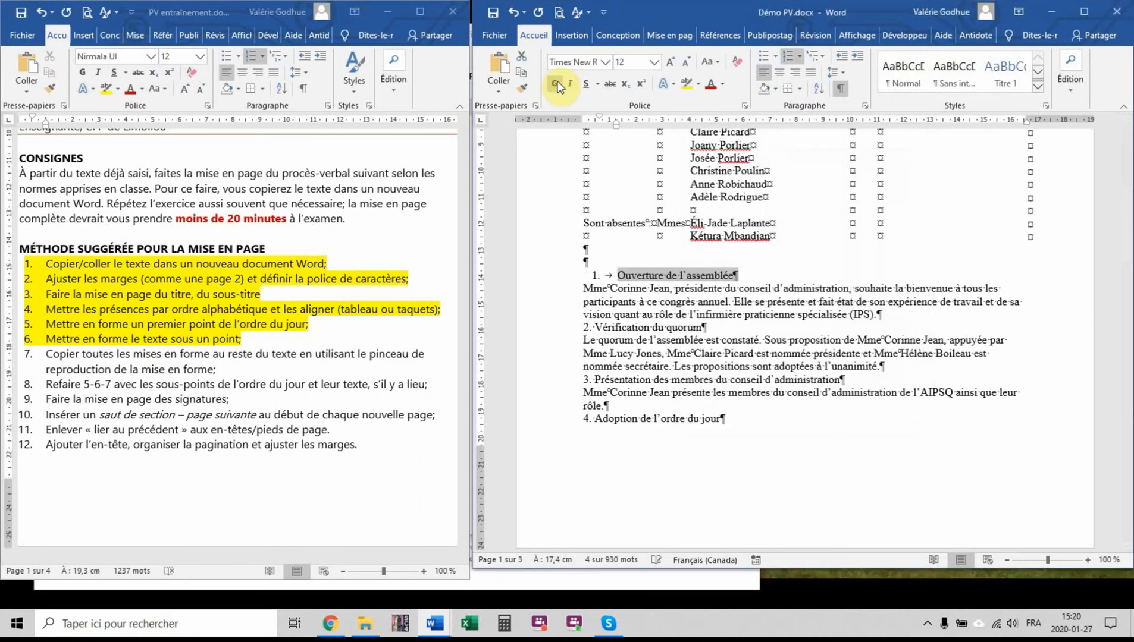
click(720, 289)
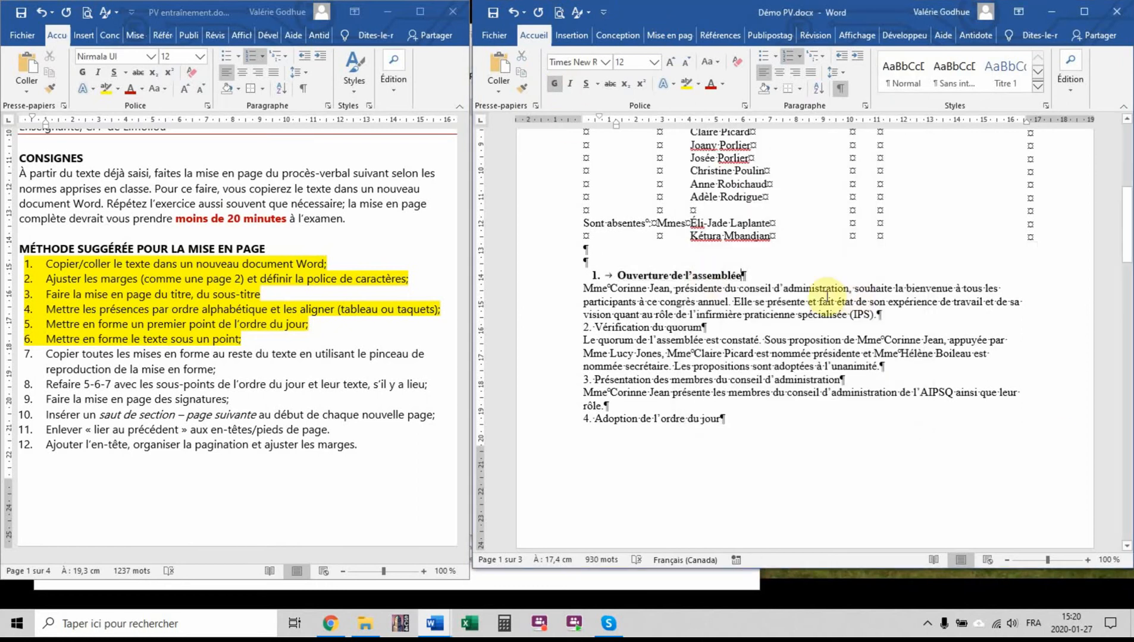
Indent the paragraph under "Ouverture de l'assemblée" so all its lines align with the heading's text
drag(561, 291, 562, 315)
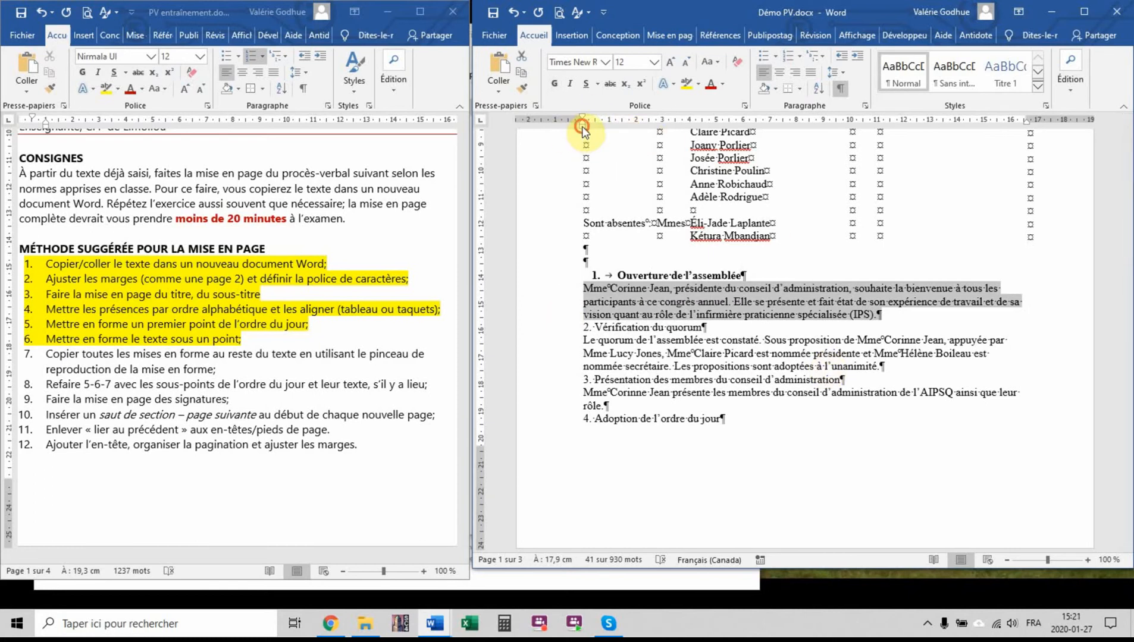
drag(582, 127, 616, 127)
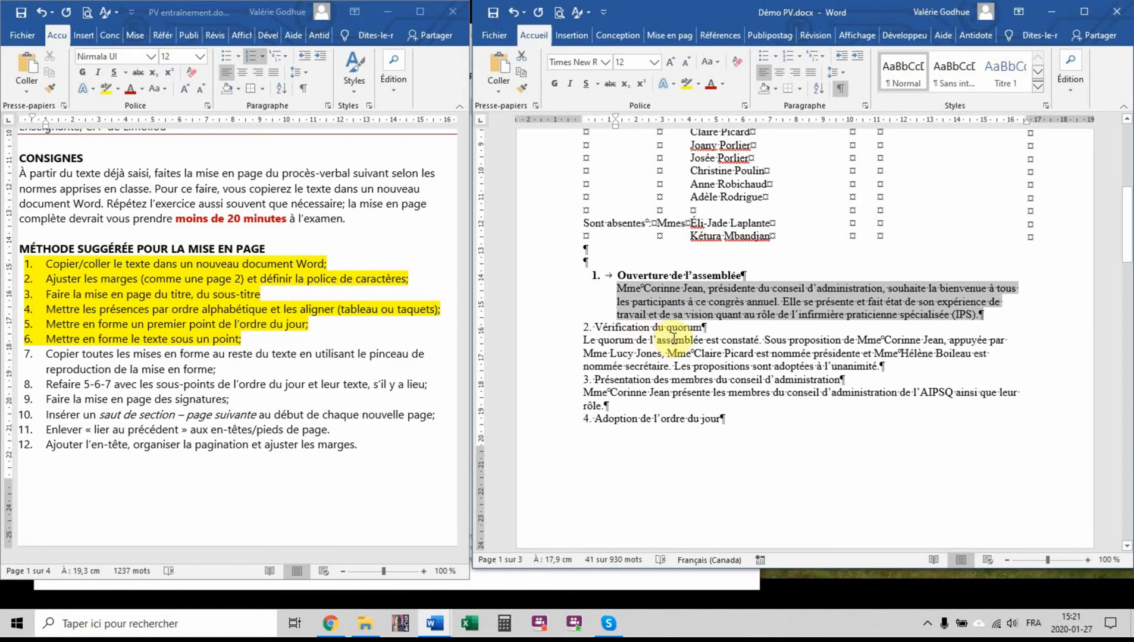
Copy the formatting of the "Ouverture de l'assemblée" heading with the Format Painter onto the headings of agenda items 2 to 6
click(552, 276)
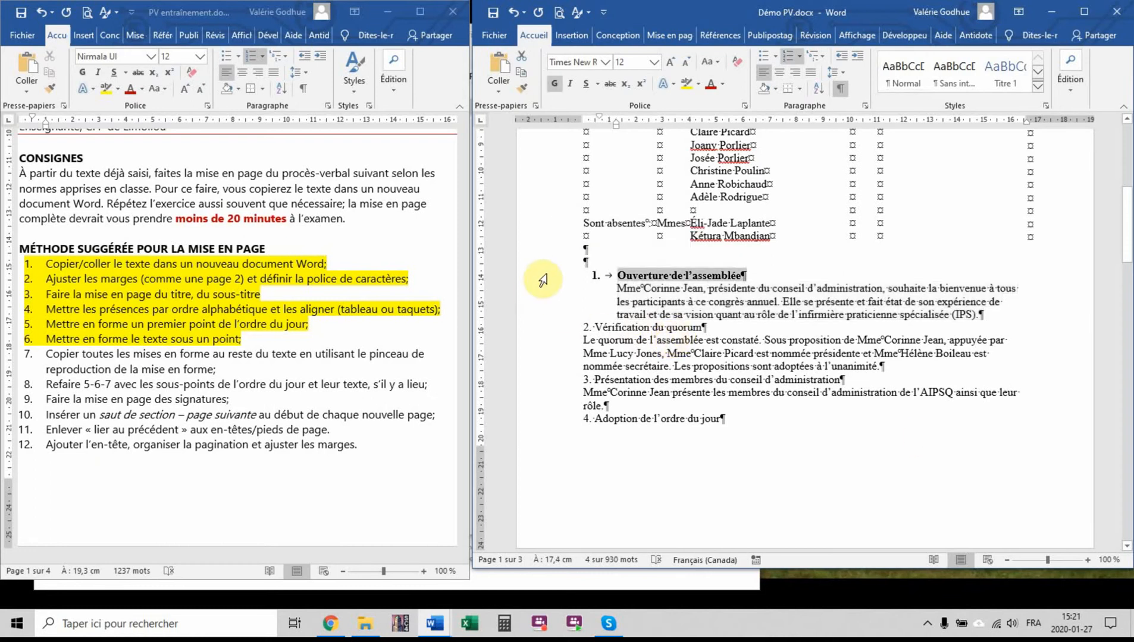
click(523, 94)
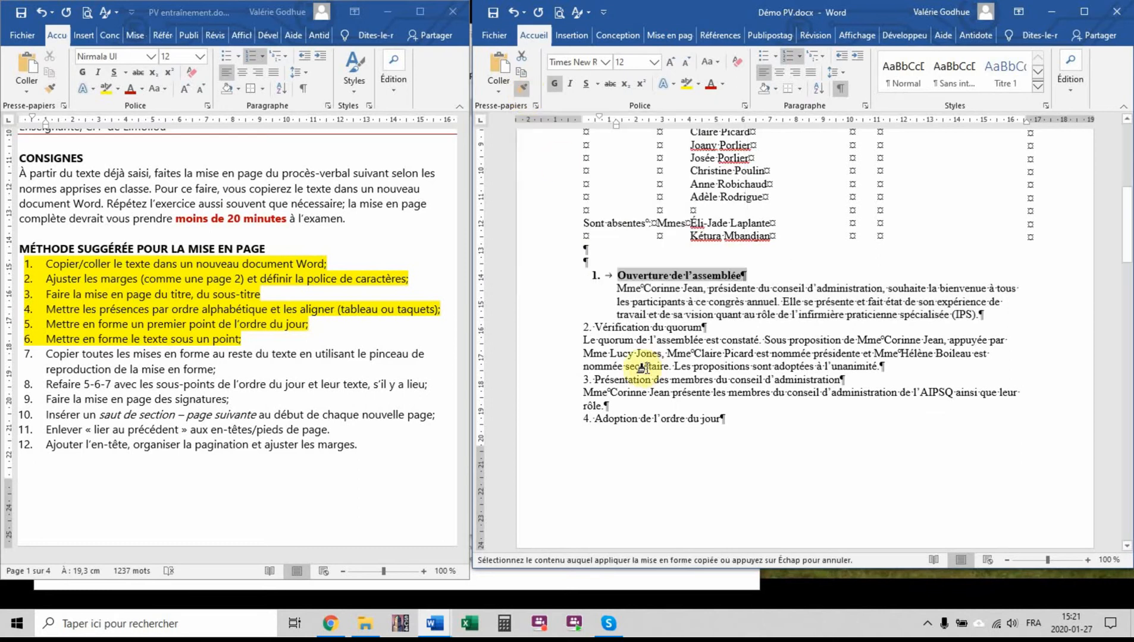
click(556, 328)
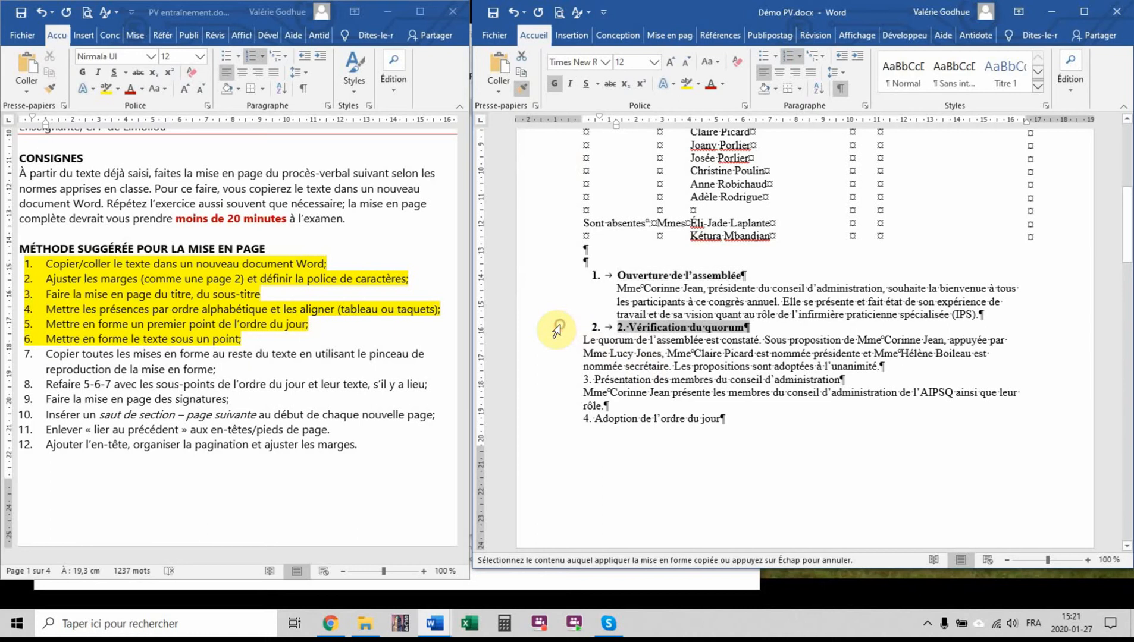
click(559, 381)
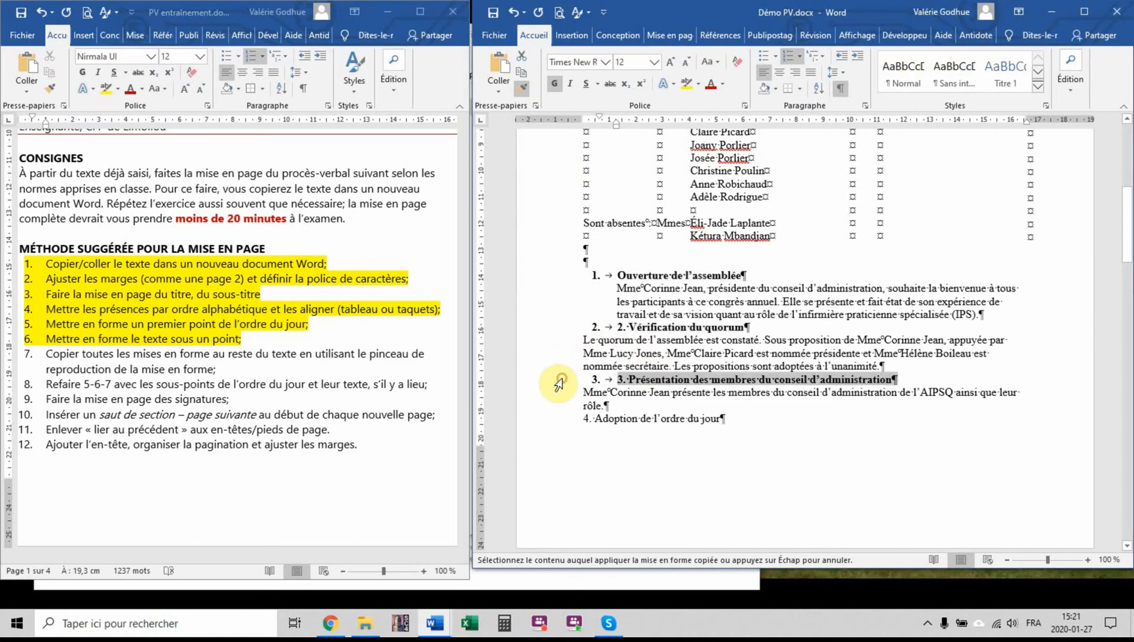
click(559, 419)
scroll(750, 416, down, 5)
scroll(749, 406, down, 5)
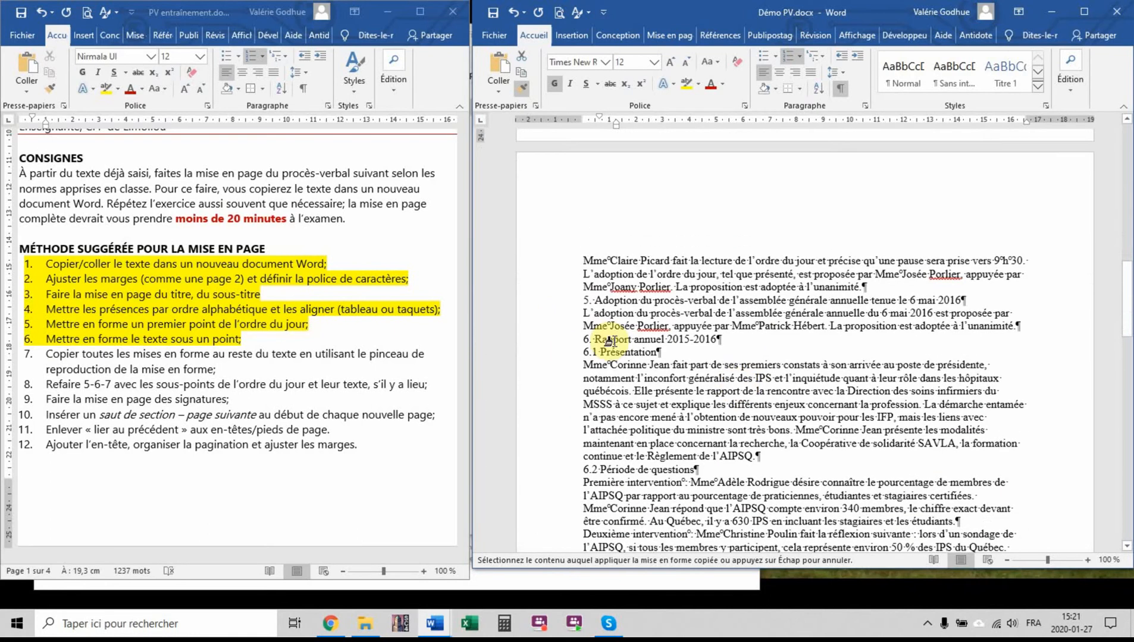
click(562, 304)
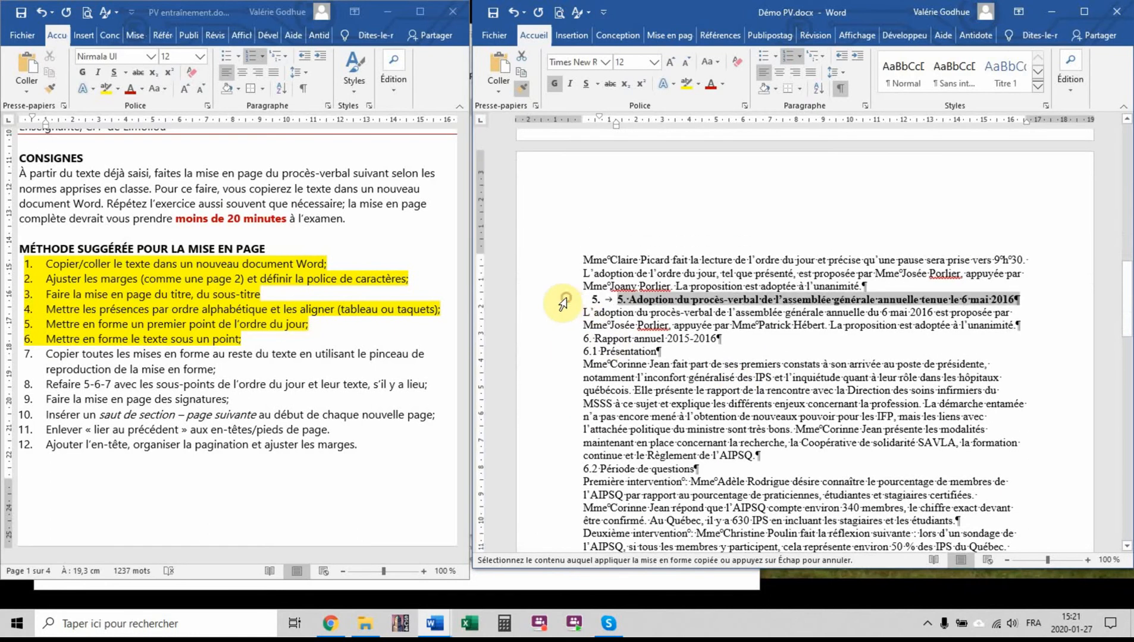
click(567, 341)
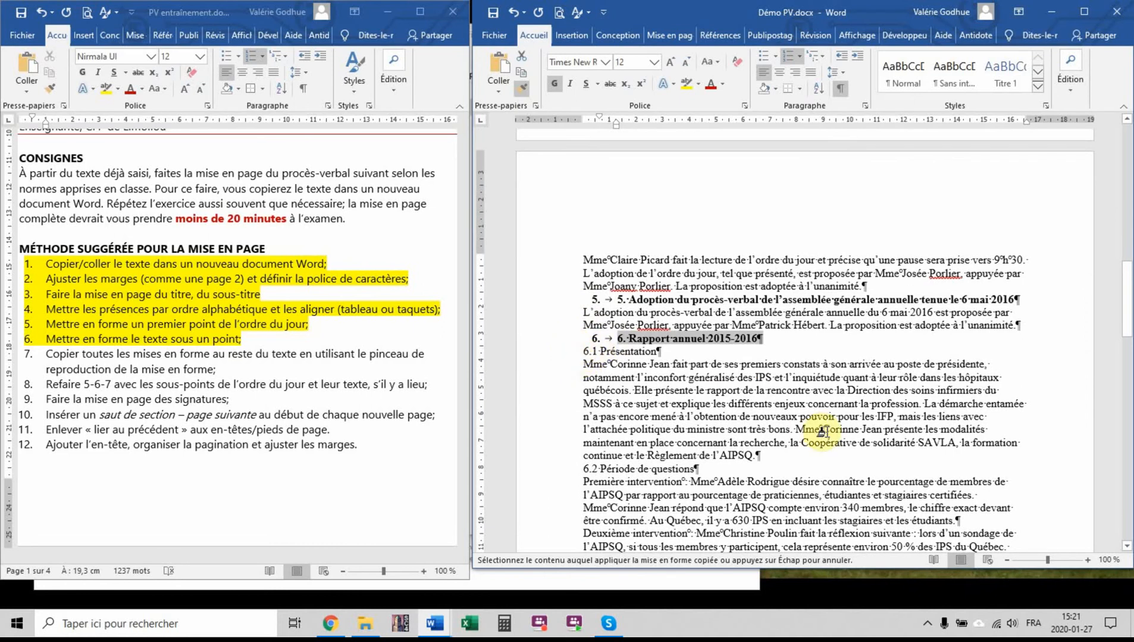
Apply the copied heading formatting to agenda items 7 to 10, ending with "Levée de l'assemblée", and leave the Format Painter
scroll(798, 410, down, 4)
scroll(787, 383, down, 2)
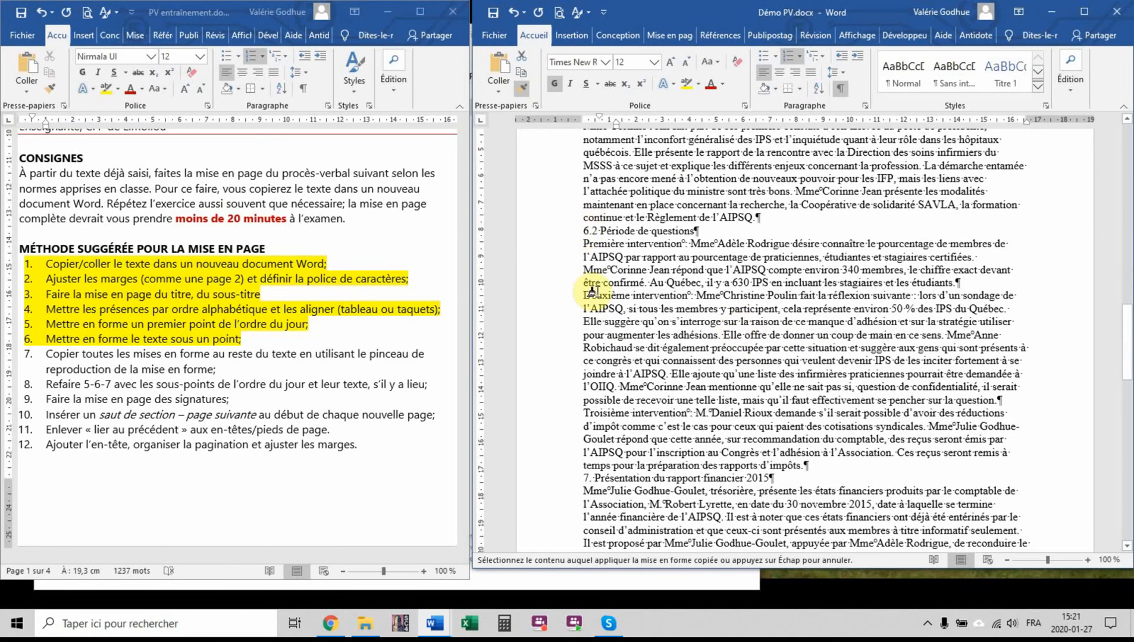
click(560, 481)
scroll(704, 405, down, 13)
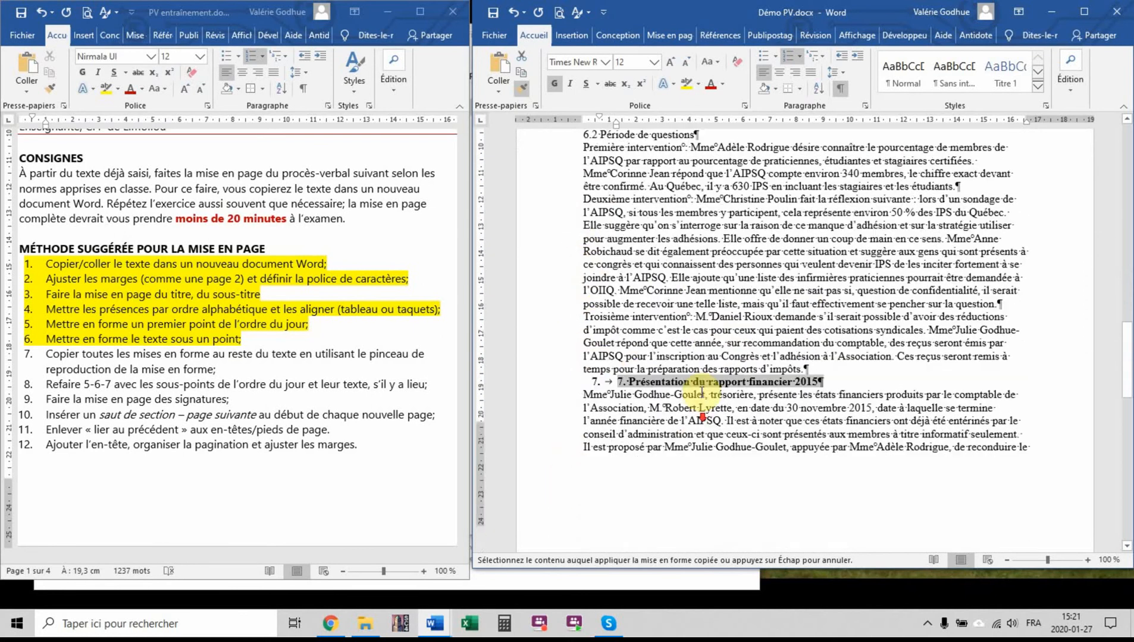
click(561, 196)
click(562, 274)
click(562, 338)
key(Escape)
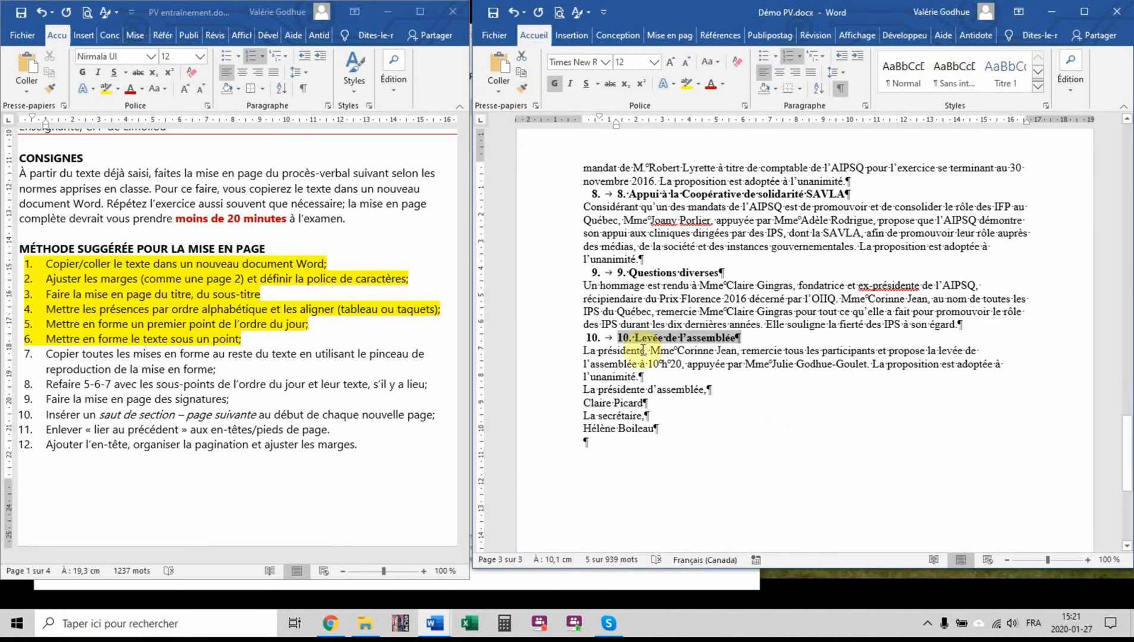
Delete the duplicate manually entered numbers in front of the headings of agenda items 10, 9 and 8
click(634, 339)
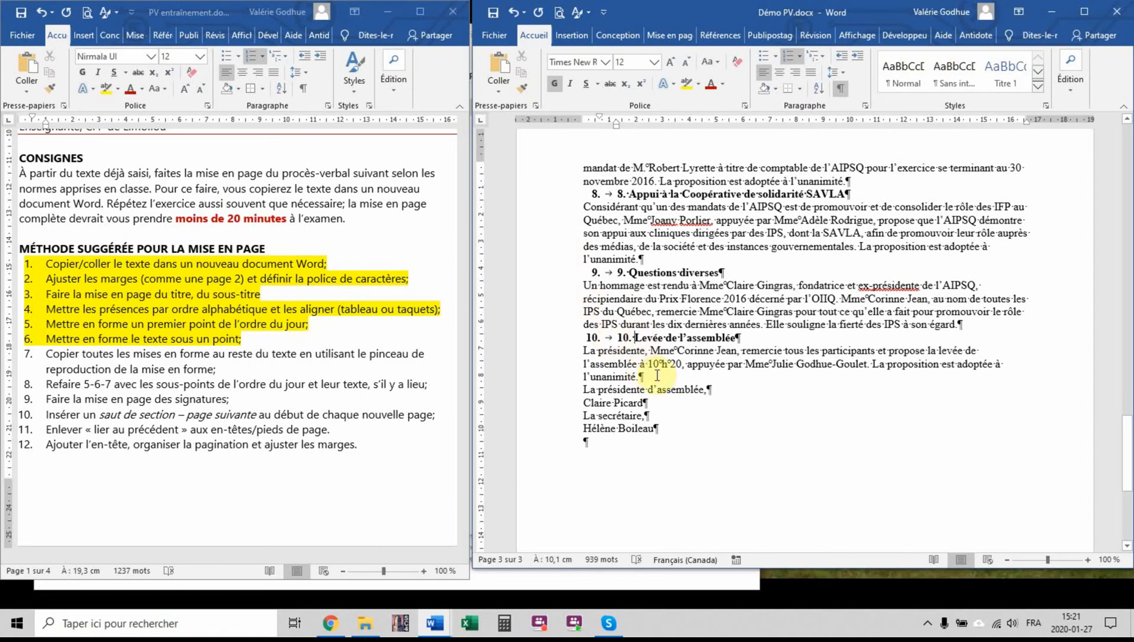
key(BackSpace)
key(BackSpace)
key(BackSpace)
key(BackSpace)
click(630, 273)
key(BackSpace)
key(BackSpace)
key(BackSpace)
click(629, 195)
Remove the duplicate manually entered numbers from the headings of agenda items 7 back to 2
key(BackSpace)
key(BackSpace)
key(BackSpace)
scroll(628, 250, up, 15)
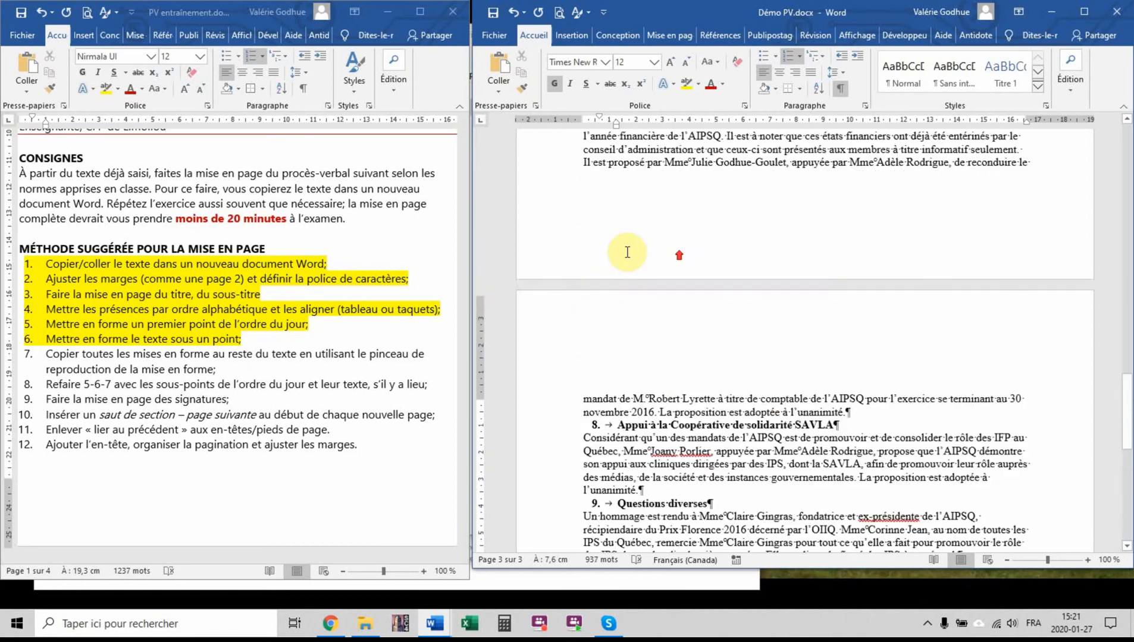
click(628, 168)
click(631, 279)
key(BackSpace)
key(BackSpace)
key(BackSpace)
click(630, 244)
key(BackSpace)
key(BackSpace)
key(BackSpace)
click(628, 191)
key(BackSpace)
key(BackSpace)
key(BackSpace)
scroll(689, 331, up, 2)
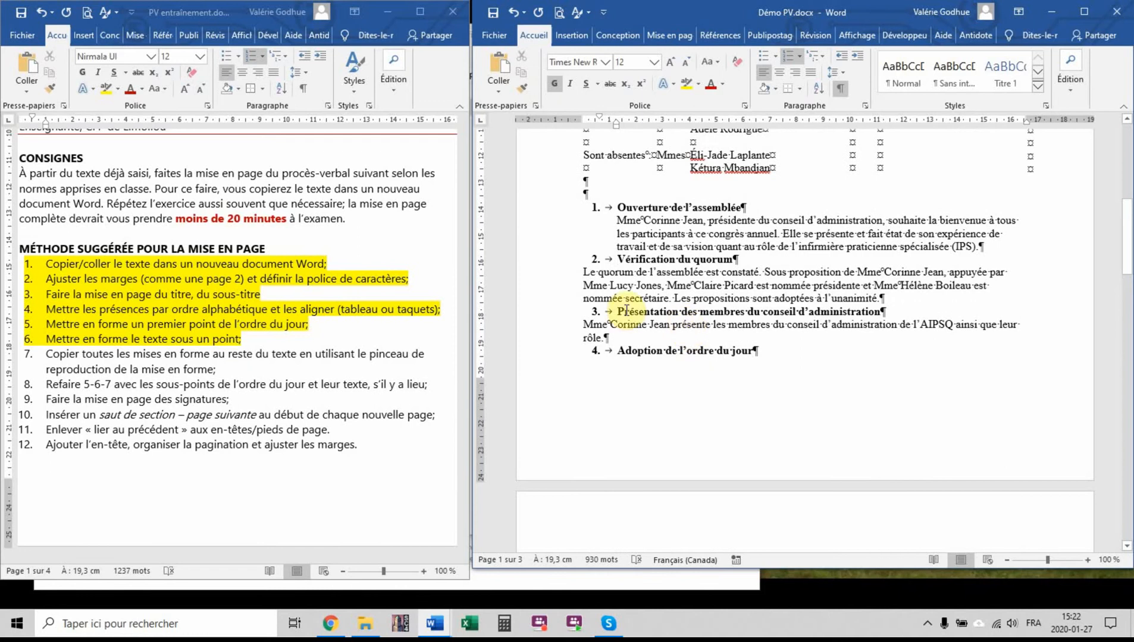
Copy the indented paragraph formatting under item 1 onto the body text of items 2 to 5 and 7 to 10
drag(553, 215, 542, 248)
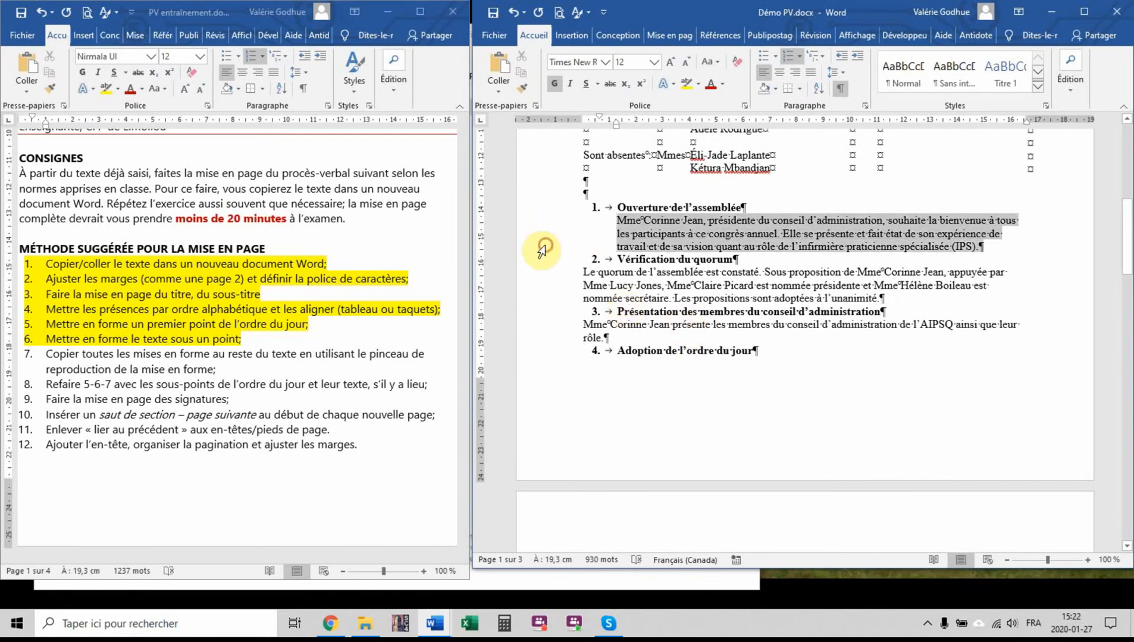
click(525, 91)
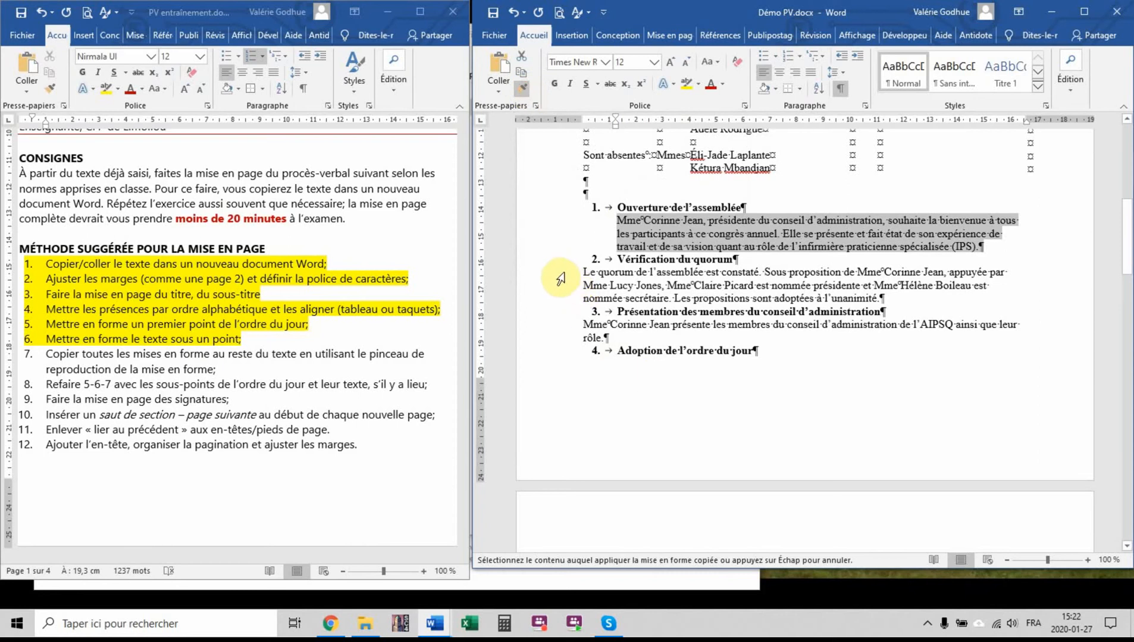
drag(558, 278, 561, 338)
scroll(560, 336, down, 9)
mouse_move(560, 226)
mouse_down()
mouse_move(574, 416)
mouse_move(575, 400)
mouse_up()
scroll(568, 294, down, 11)
scroll(575, 415, down, 4)
scroll(574, 381, down, 4)
drag(576, 267, 568, 323)
drag(571, 347, 564, 387)
drag(570, 420, 561, 457)
key(Escape)
Indent the subheading "6.1 Présentation" to the item 6 text, add a further hanging indent and replace the space after 6.1 with a tab
scroll(850, 392, up, 7)
scroll(850, 392, up, 5)
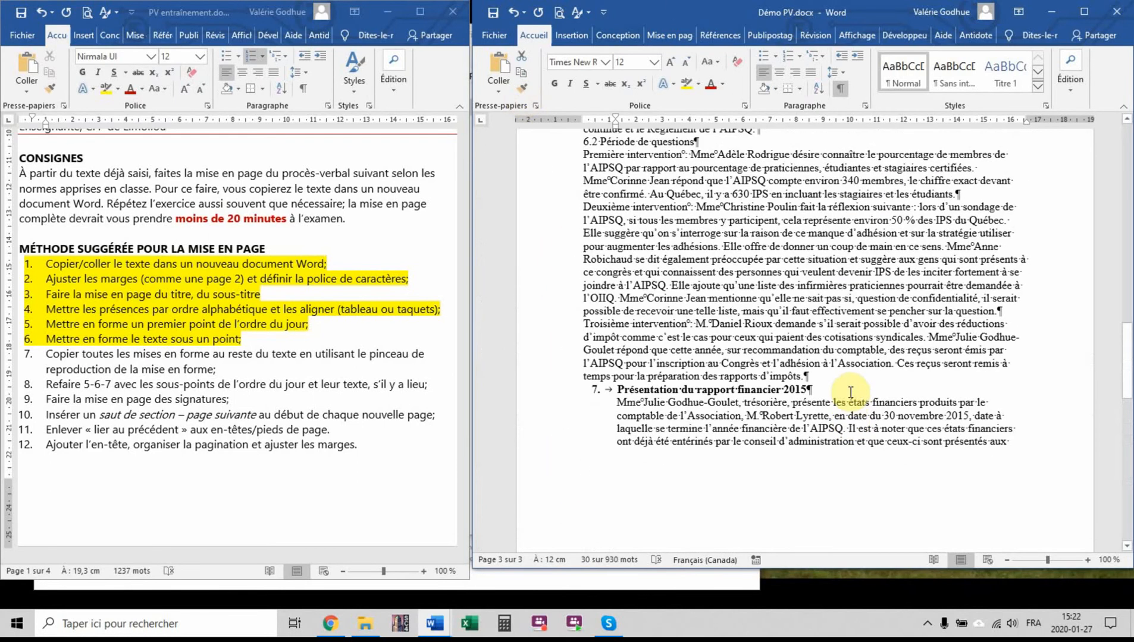
scroll(850, 392, up, 3)
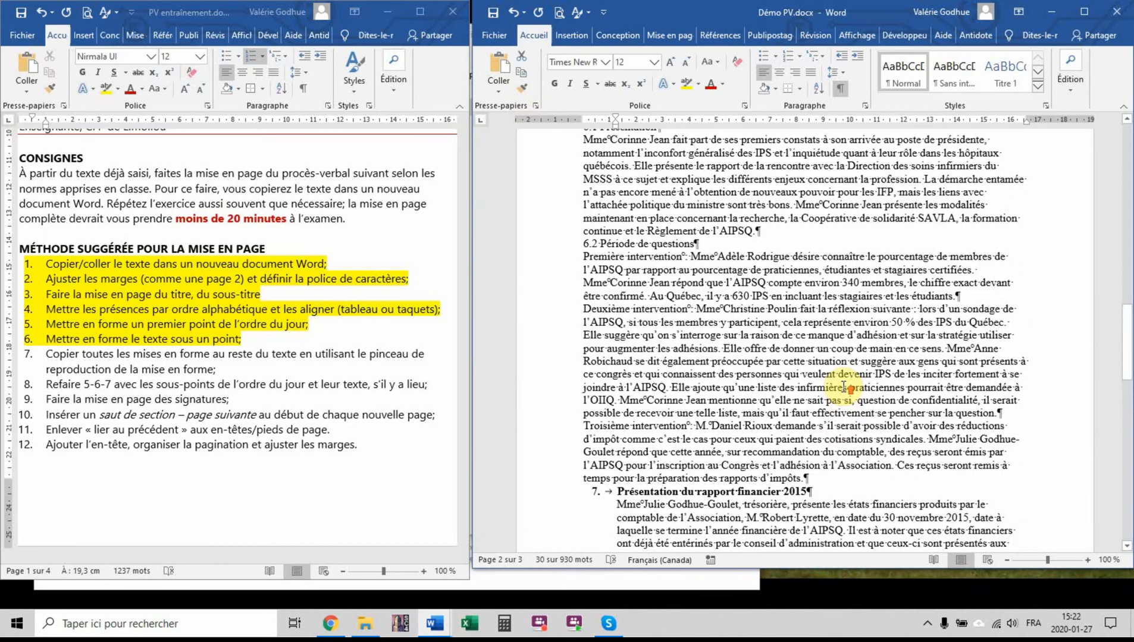
scroll(843, 387, up, 1)
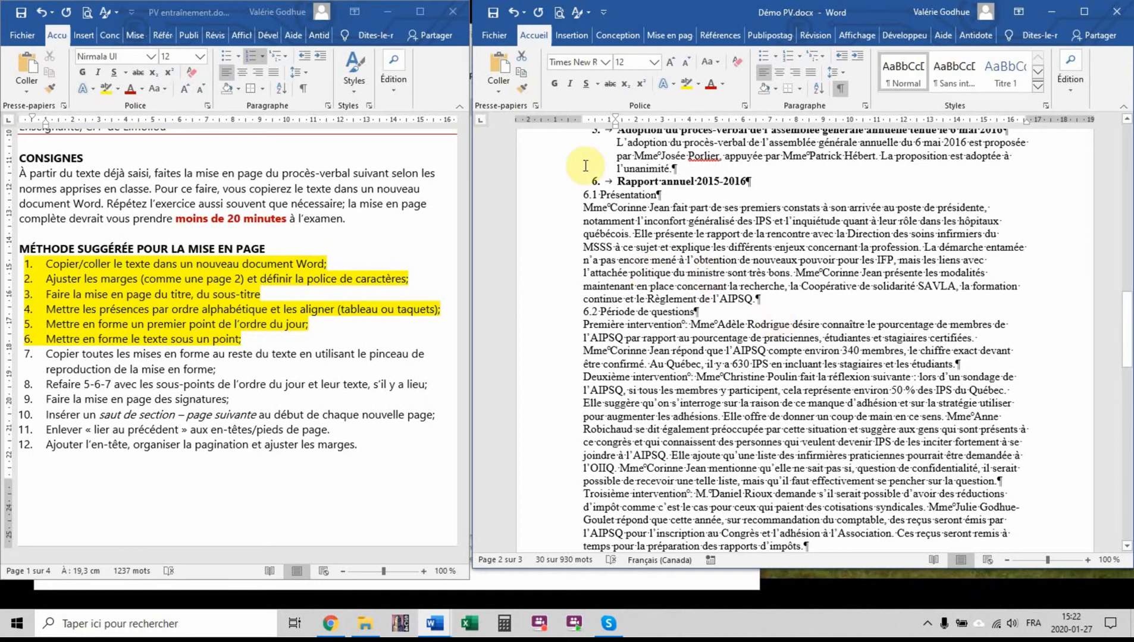
click(560, 198)
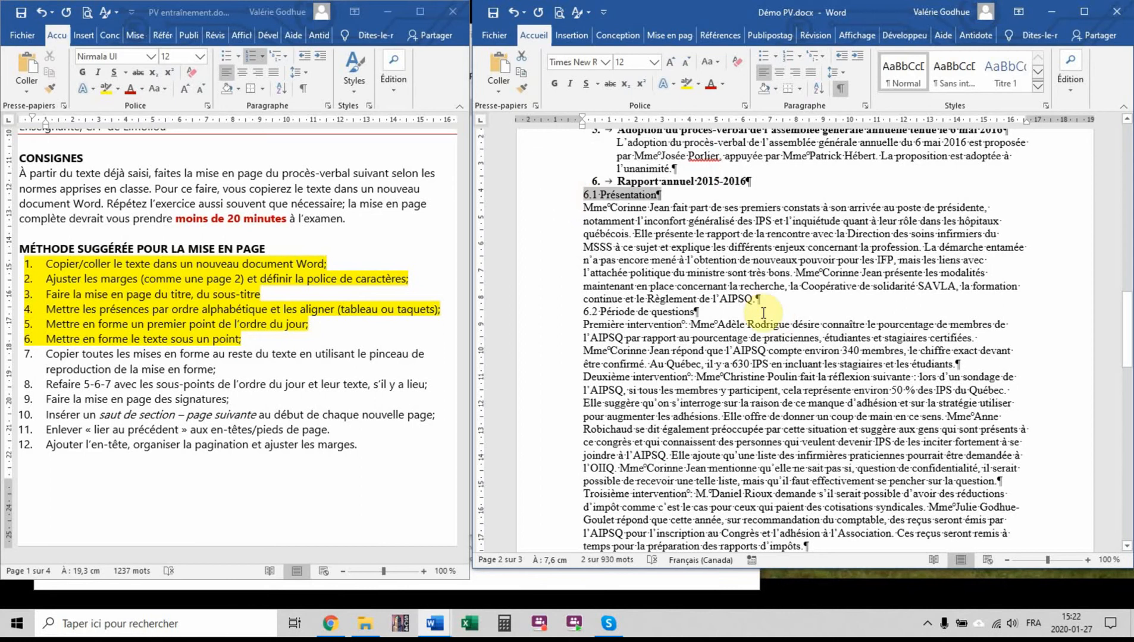
scroll(680, 256, up, 1)
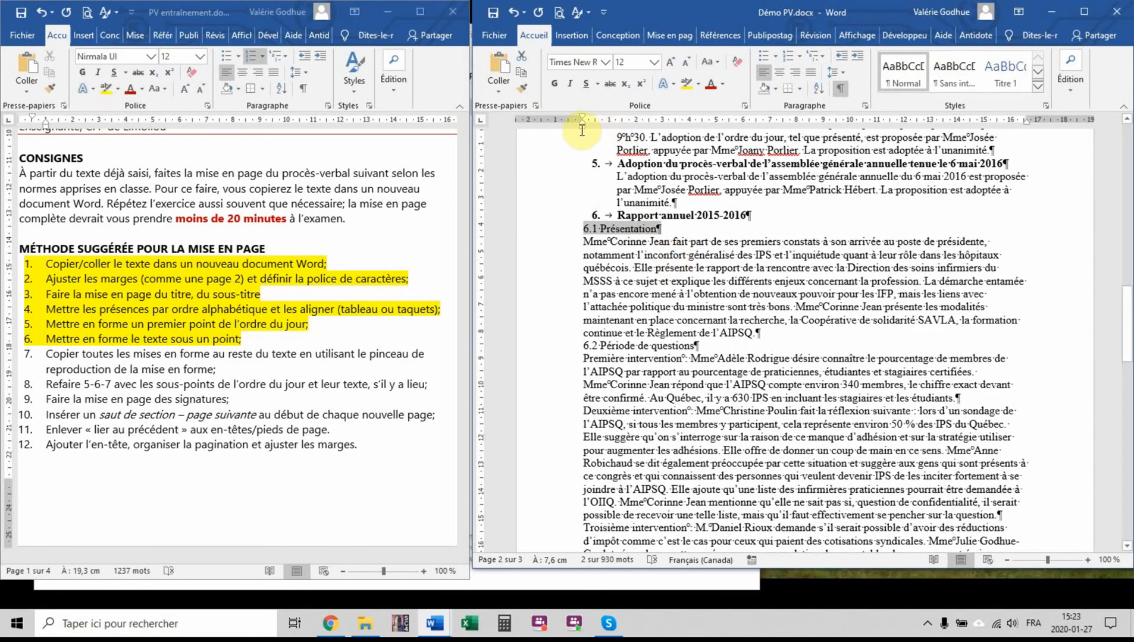
drag(581, 124, 618, 129)
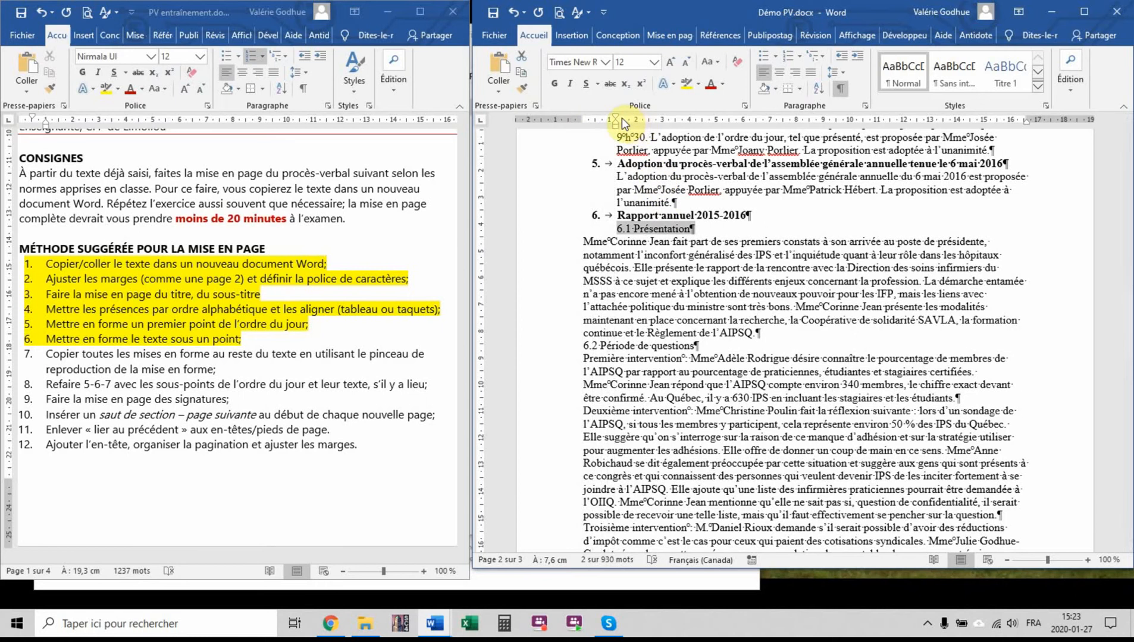
drag(616, 125, 641, 126)
click(648, 234)
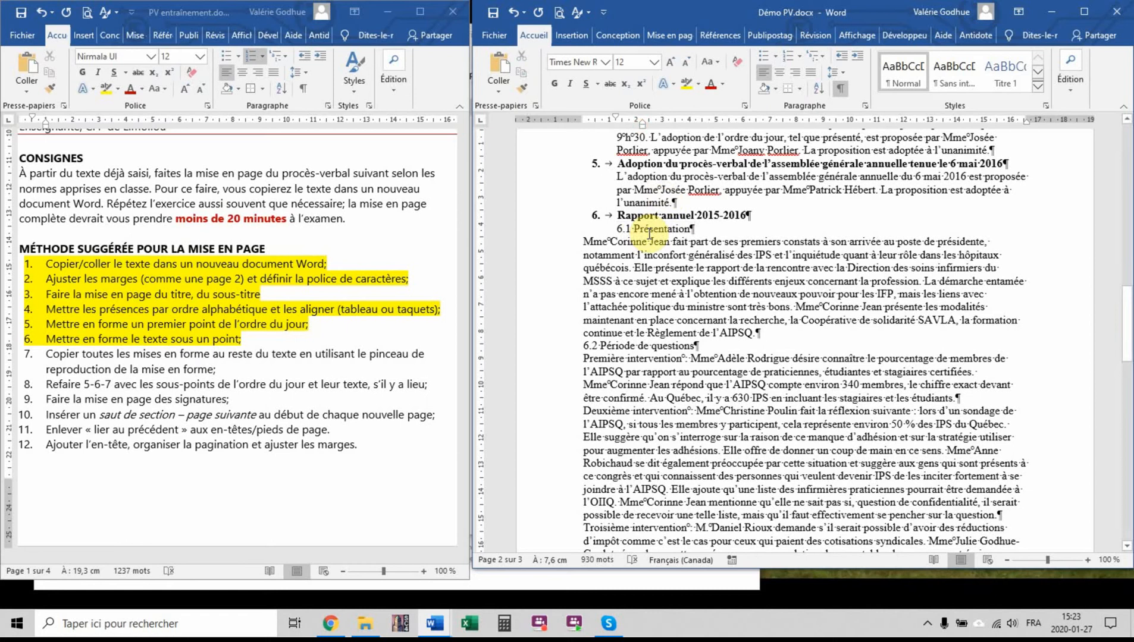
key(BackSpace)
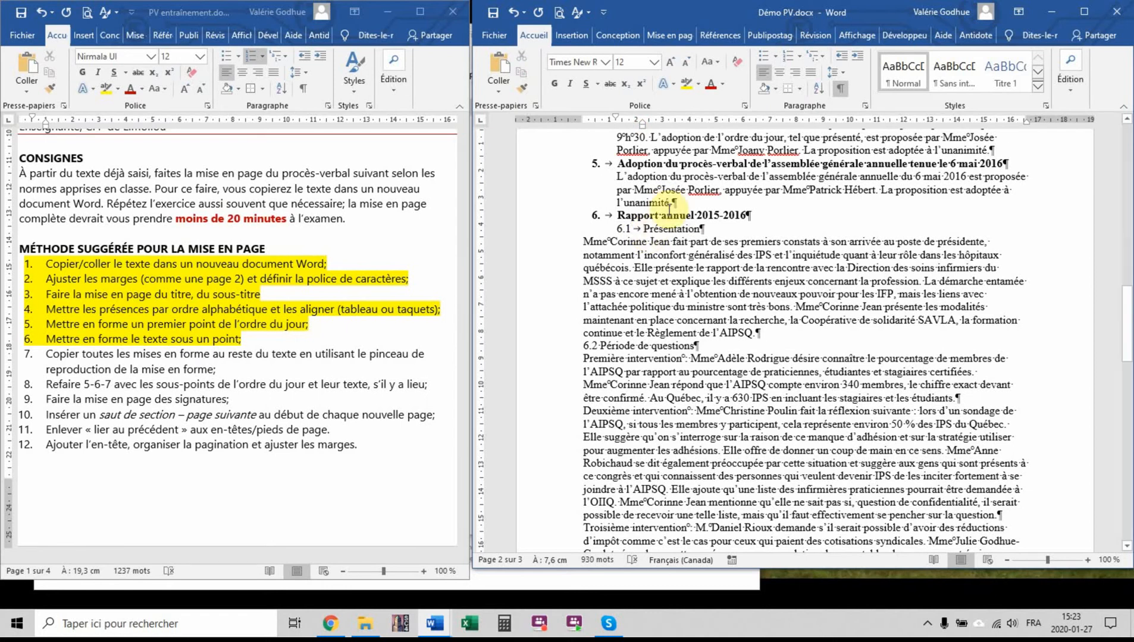
Make the subheading 6.1 "Présentation" bold and copy its formatting onto "6.2 Période de questions"
click(559, 231)
click(524, 88)
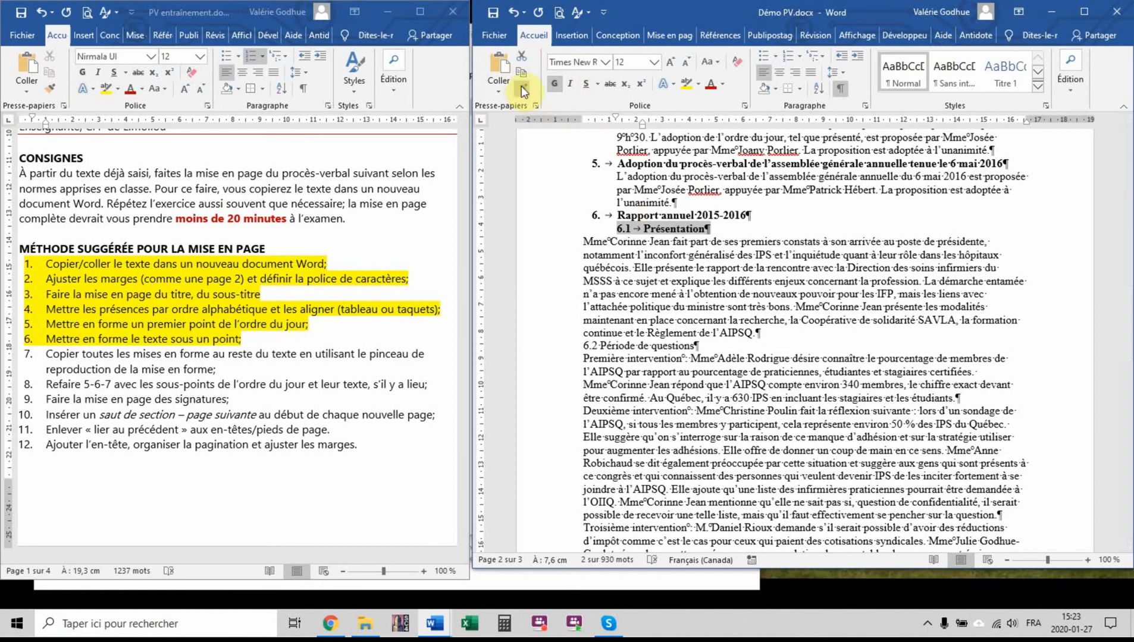
click(565, 346)
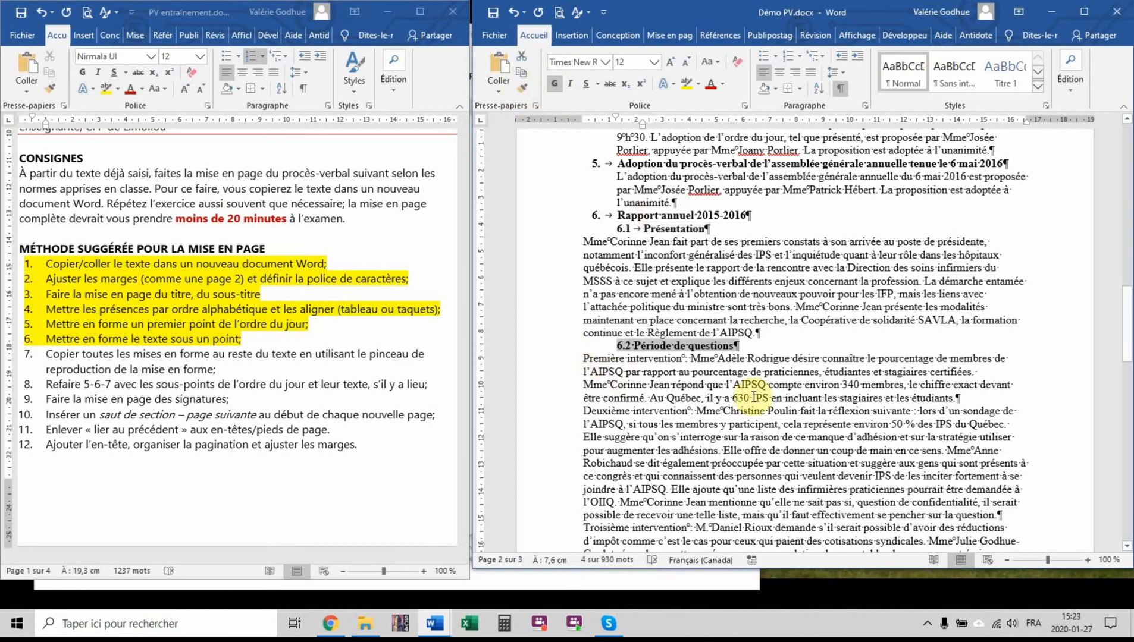
Replace the space after 6.2 with a tab and indent the paragraph under 6.1 to align with the subheading text "Présentation"
click(646, 346)
key(BackSpace)
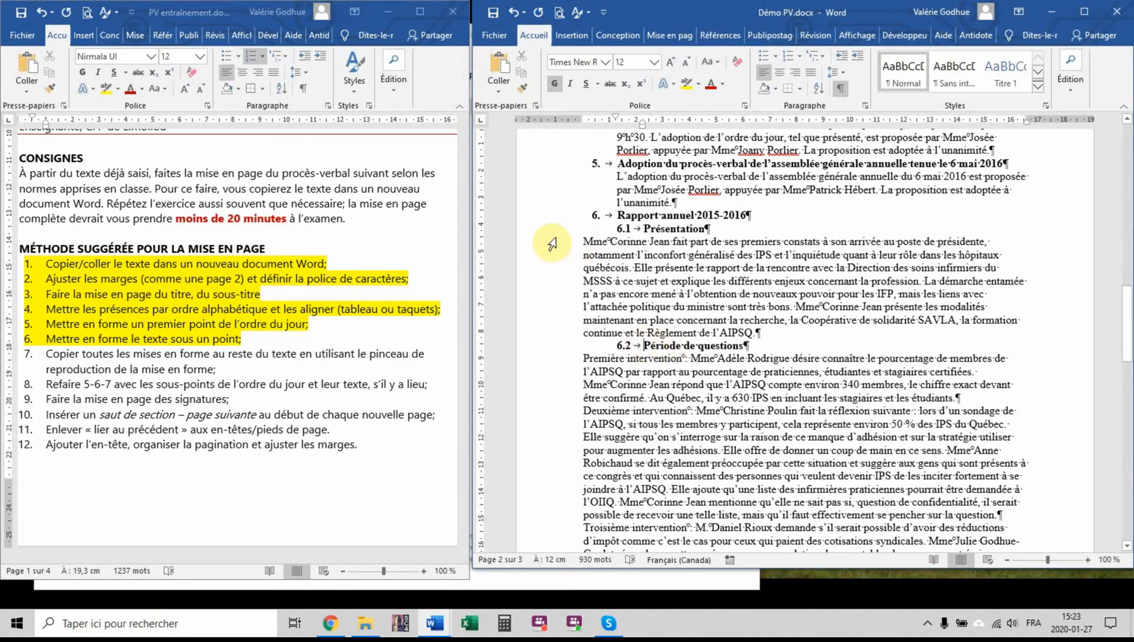
drag(552, 241, 551, 333)
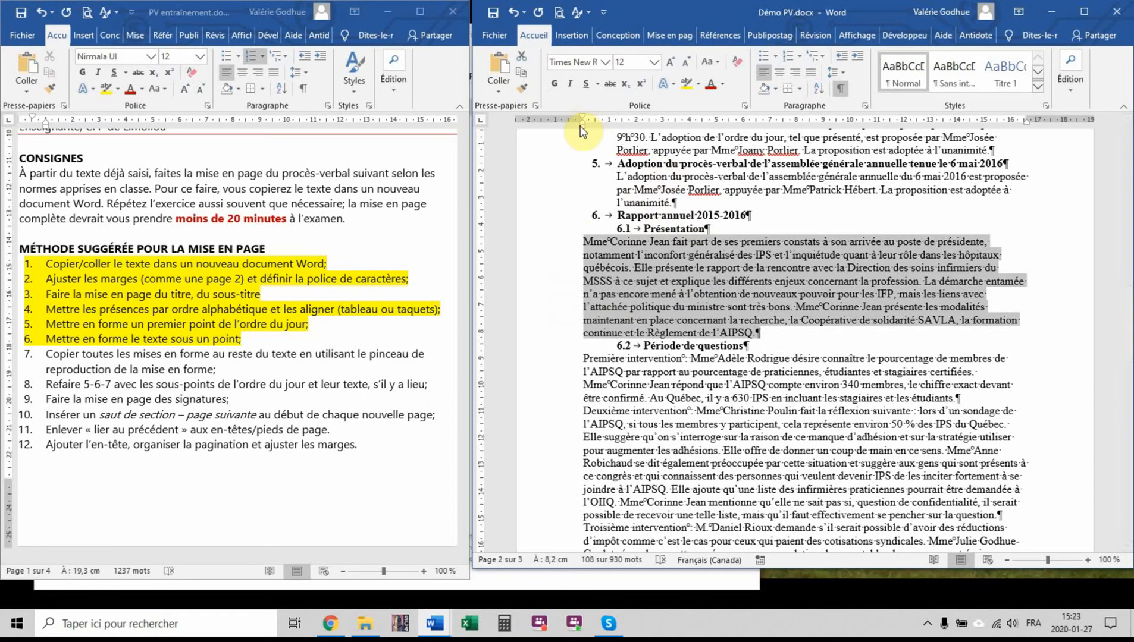
drag(580, 126, 643, 137)
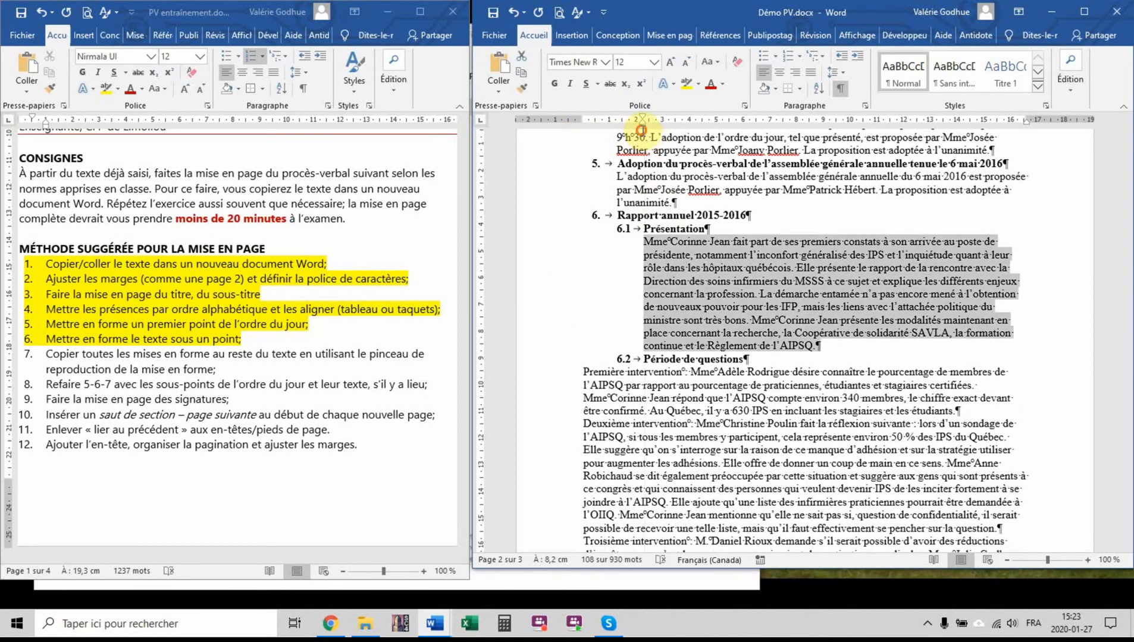
Copy the indented formatting of the 6.1 paragraph onto the three intervention paragraphs under "6.2 Période de questions"
click(521, 88)
scroll(616, 310, down, 3)
drag(571, 236, 549, 463)
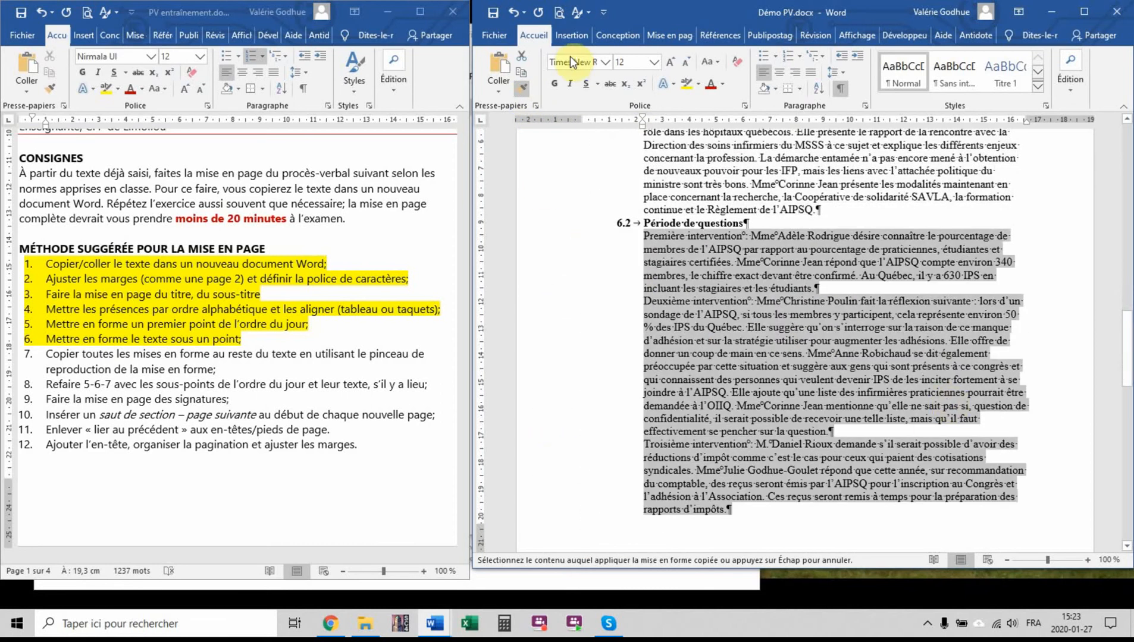
click(520, 86)
click(856, 274)
Insert a blank line after the body text of agenda items 1 to 5
scroll(833, 309, down, 6)
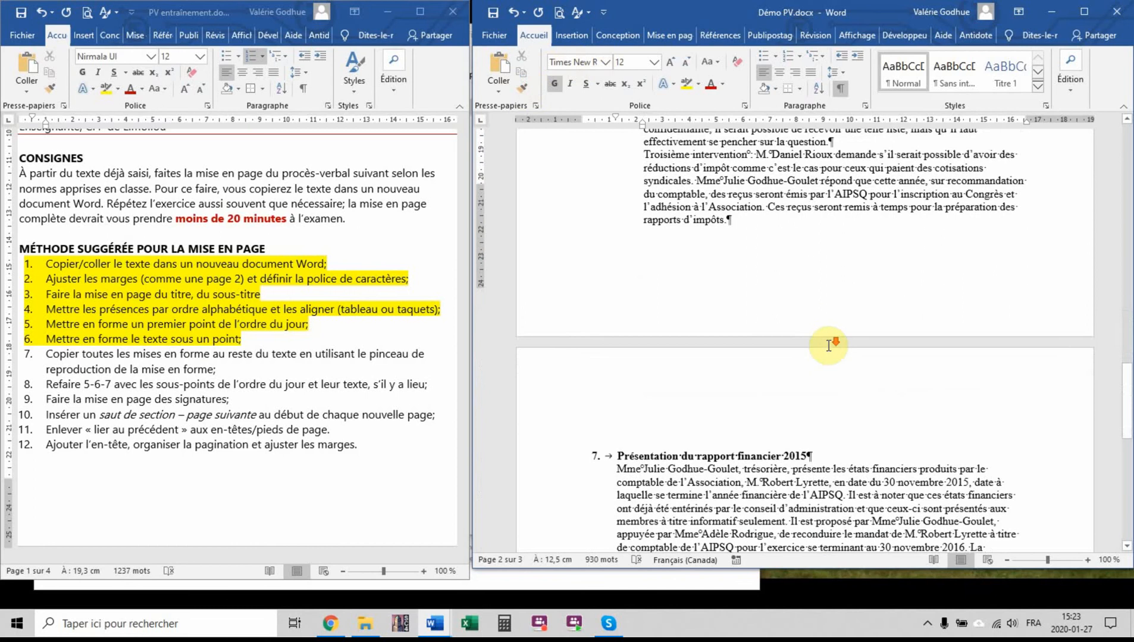
scroll(829, 345, down, 8)
scroll(827, 342, up, 7)
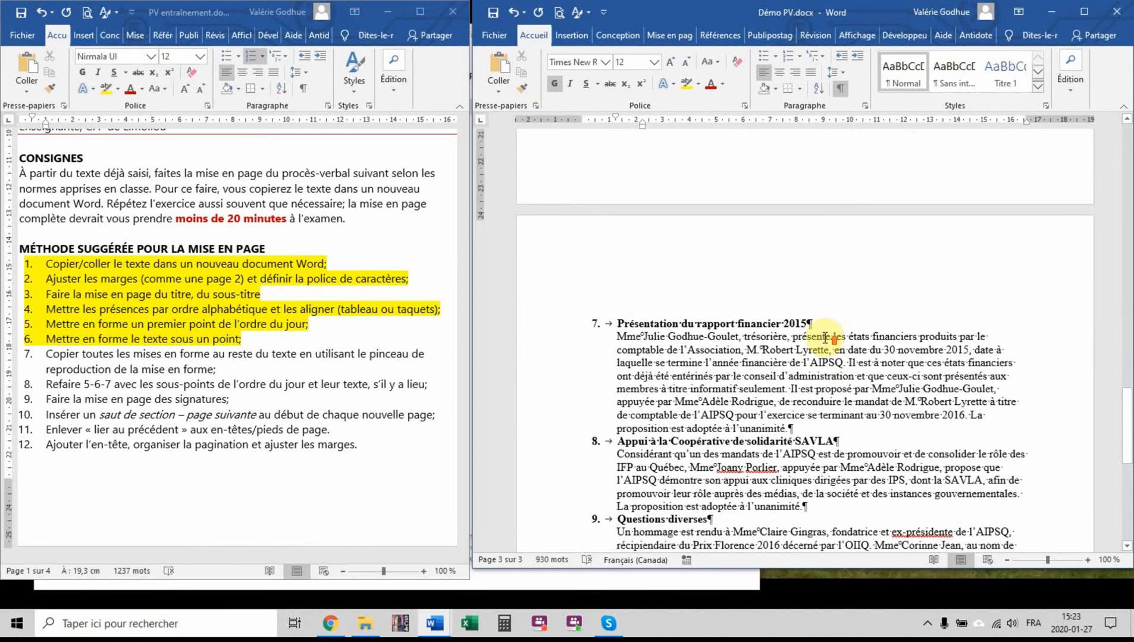
scroll(825, 337, up, 20)
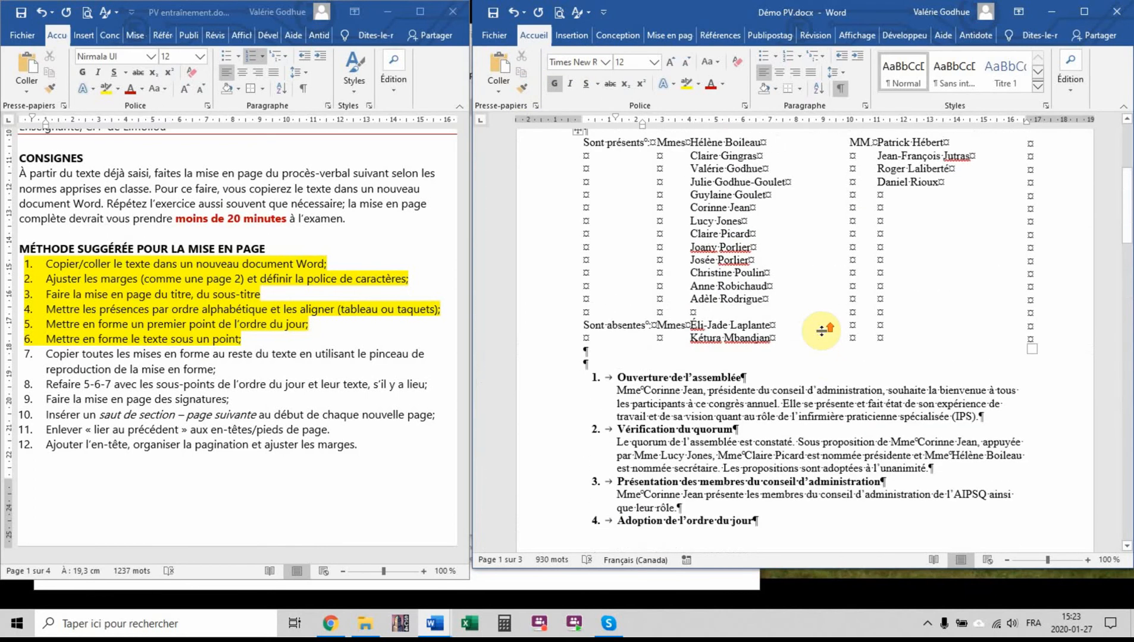
scroll(822, 330, down, 3)
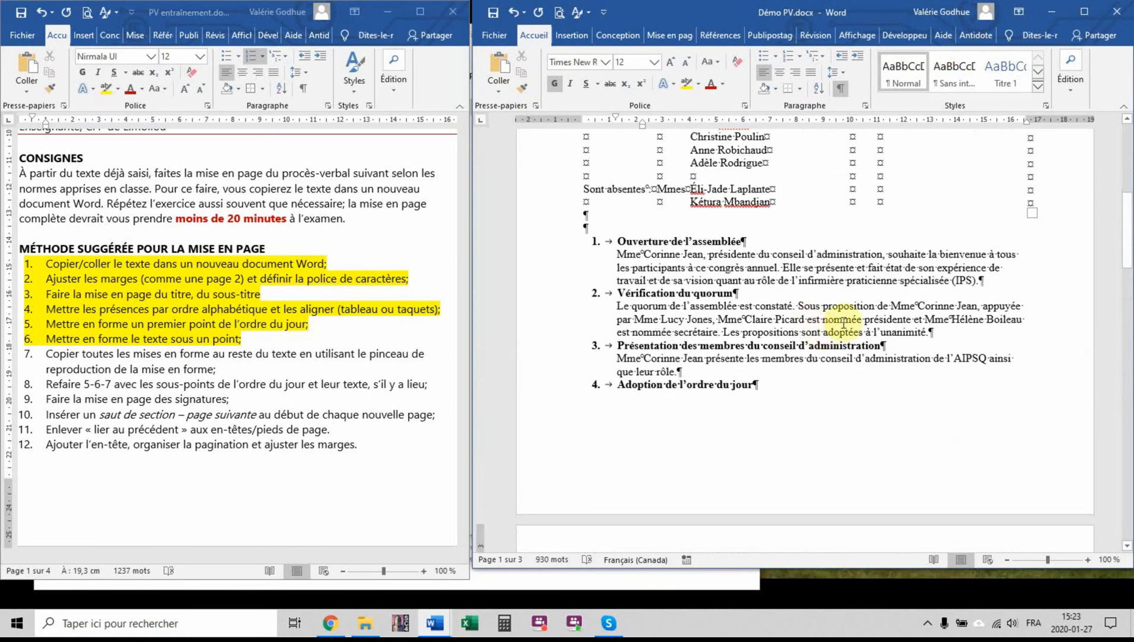
click(990, 280)
key(Return)
click(940, 344)
key(Return)
click(684, 397)
key(Return)
click(1010, 306)
key(Return)
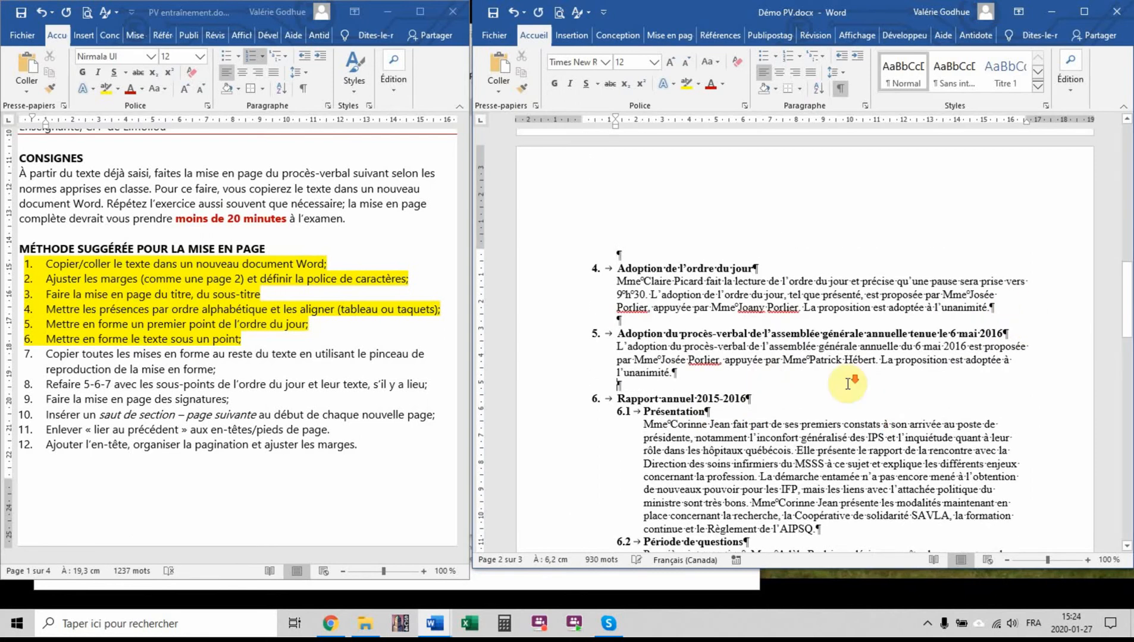
Insert a blank line after the 6.1 paragraph and after each of the three intervention paragraphs under 6.2
scroll(848, 384, down, 6)
click(843, 324)
key(Return)
scroll(827, 315, down, 3)
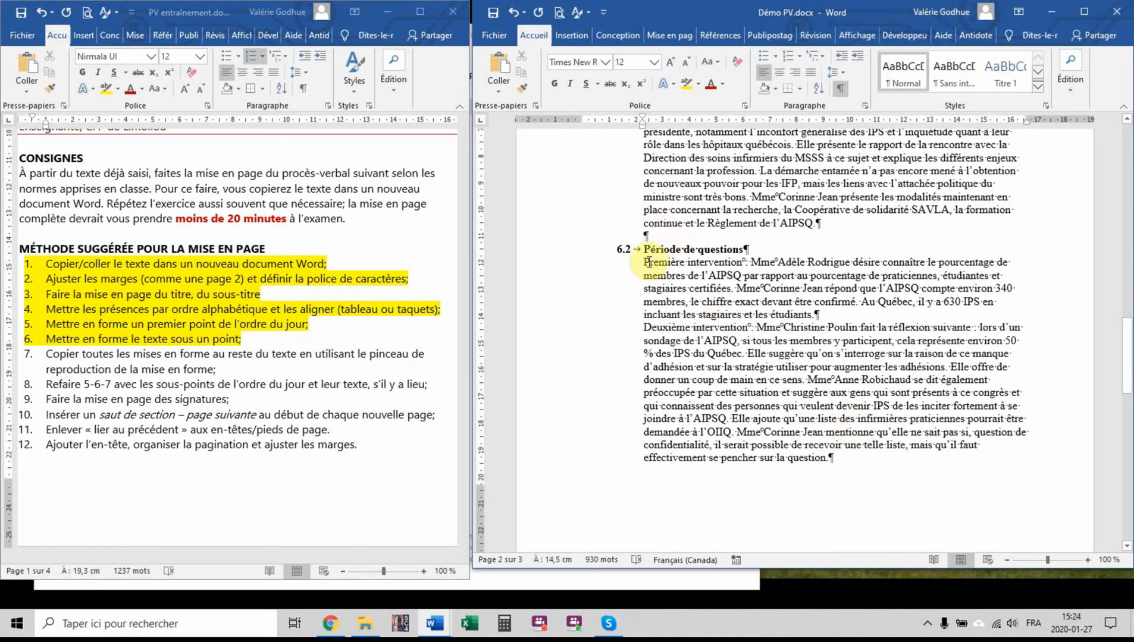
click(827, 316)
key(Return)
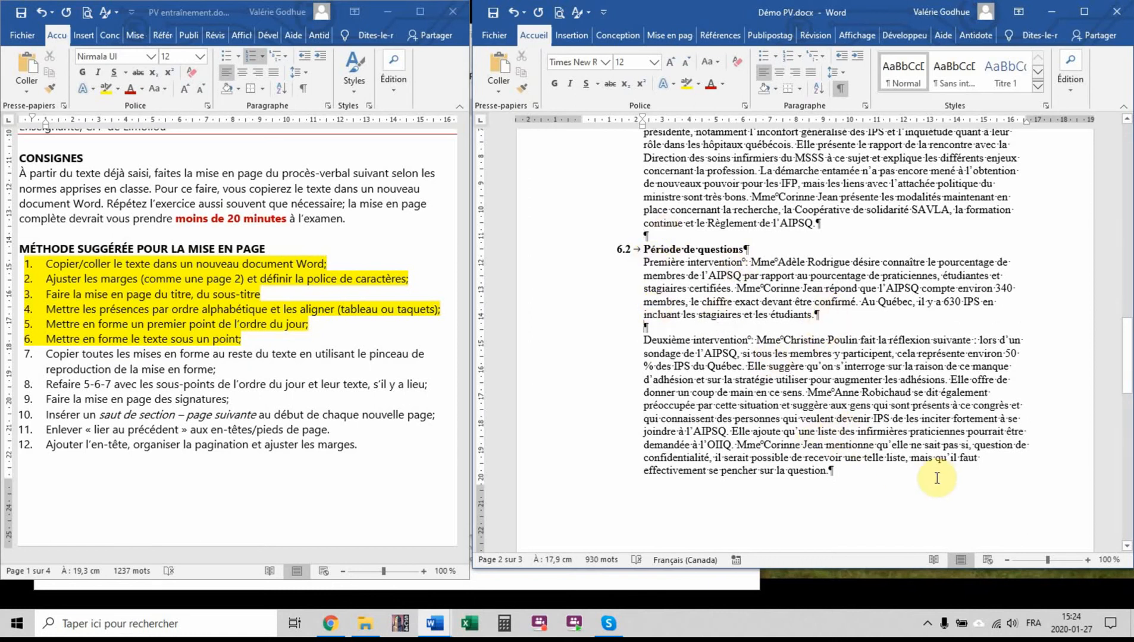
scroll(921, 463, down, 4)
click(835, 270)
key(Return)
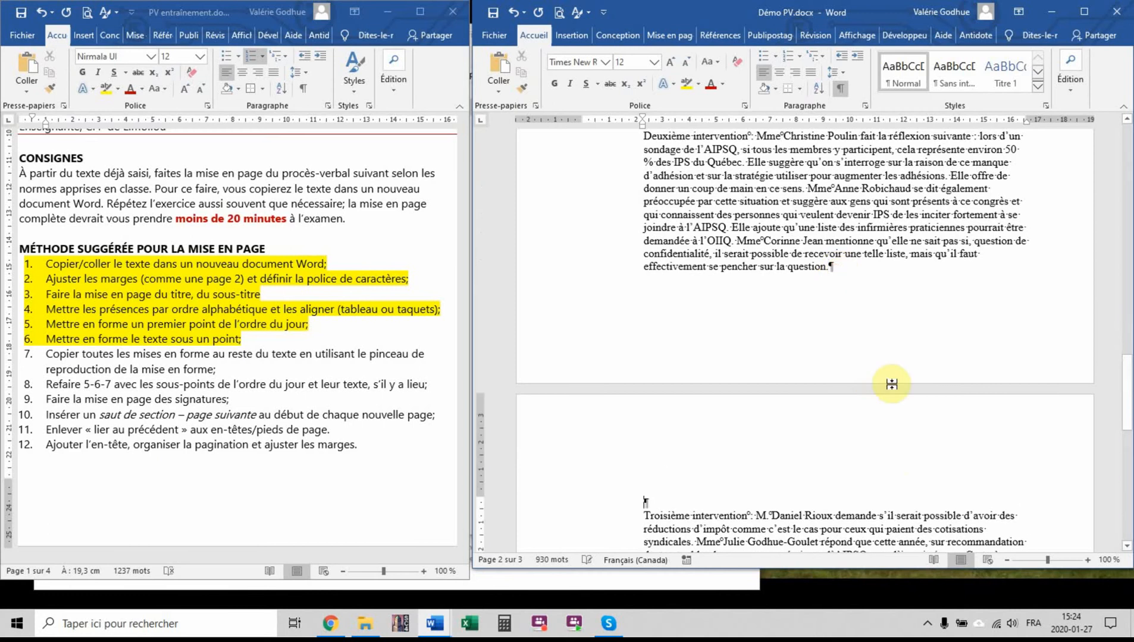
scroll(867, 348, down, 4)
scroll(868, 348, down, 1)
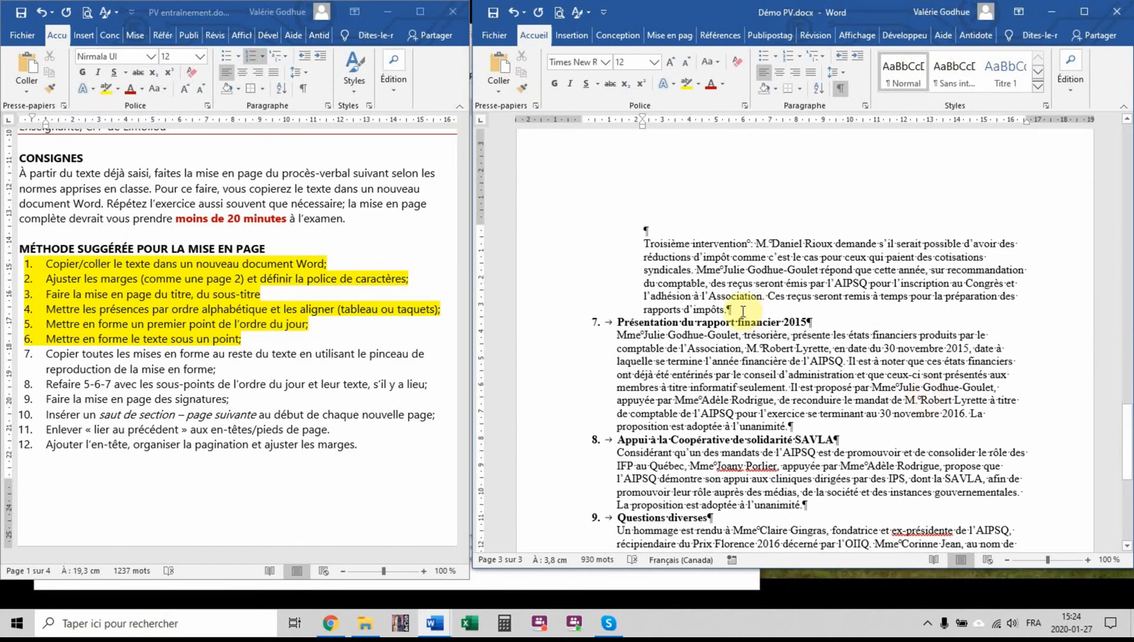
key(Return)
Insert a blank line after the body text of agenda items 7 to 10
click(804, 439)
key(Return)
scroll(860, 390, down, 4)
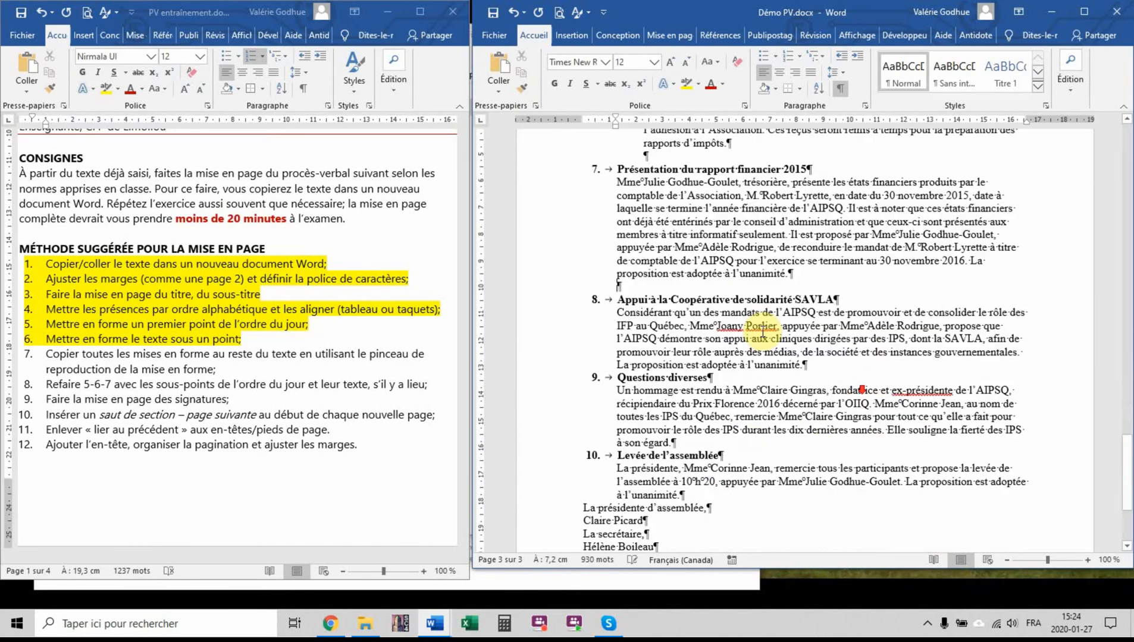
click(816, 327)
key(Return)
click(679, 418)
key(Return)
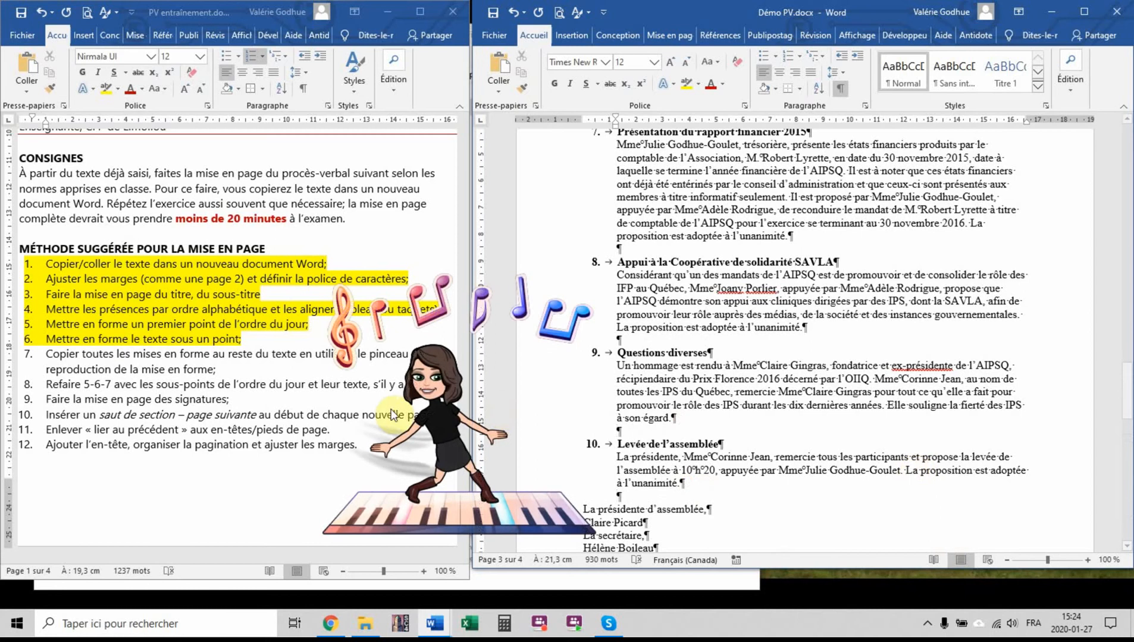
Highlight method steps 7 and 8 in yellow in the PV entraînement document
click(377, 379)
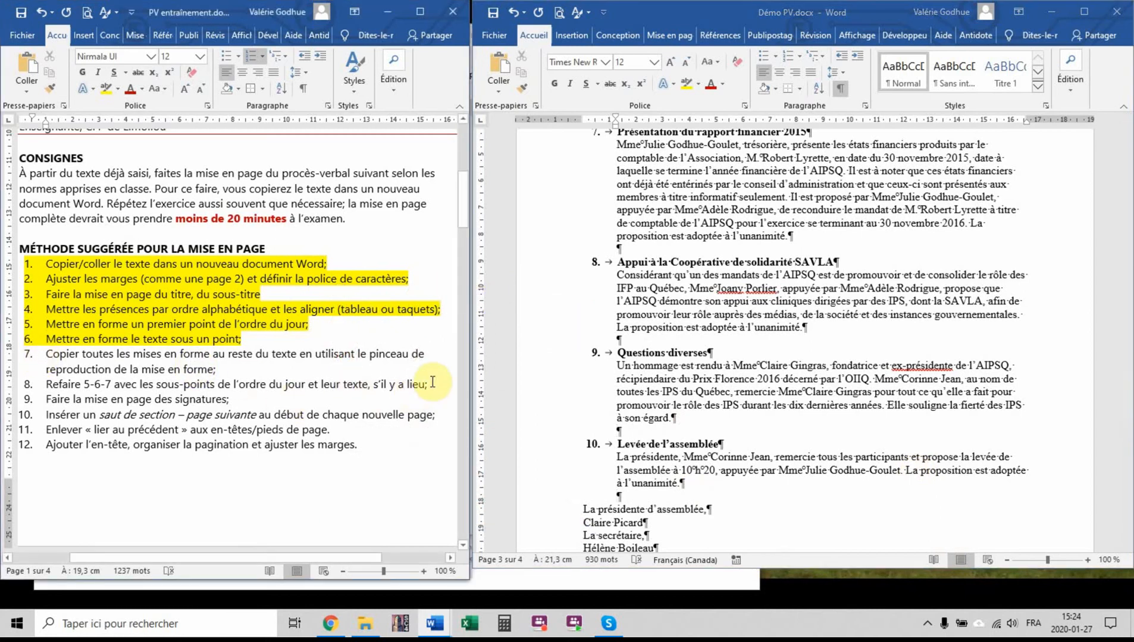
drag(432, 382, 40, 348)
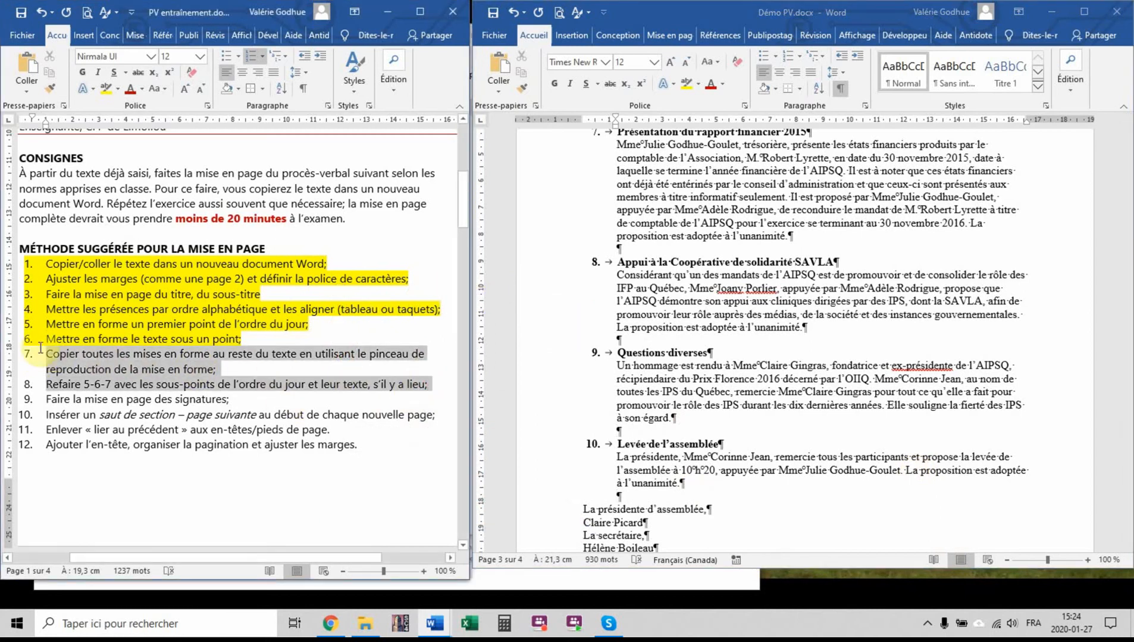
click(107, 89)
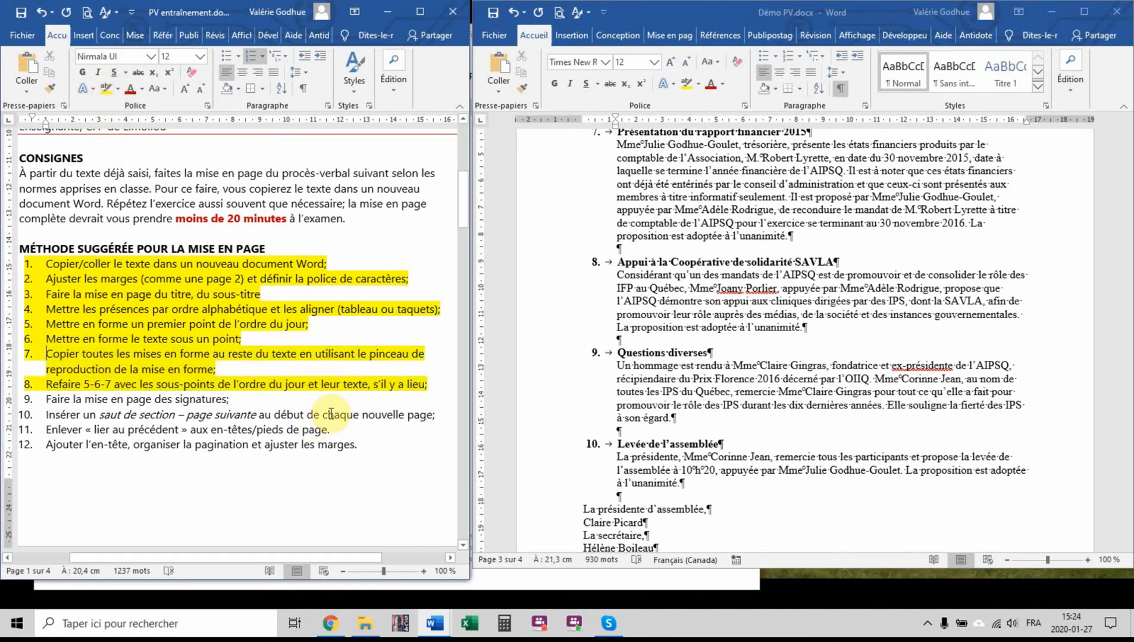
Examine the layout of the minutes from the attendance table down to the signature block in Démo PV.docx
scroll(906, 483, up, 20)
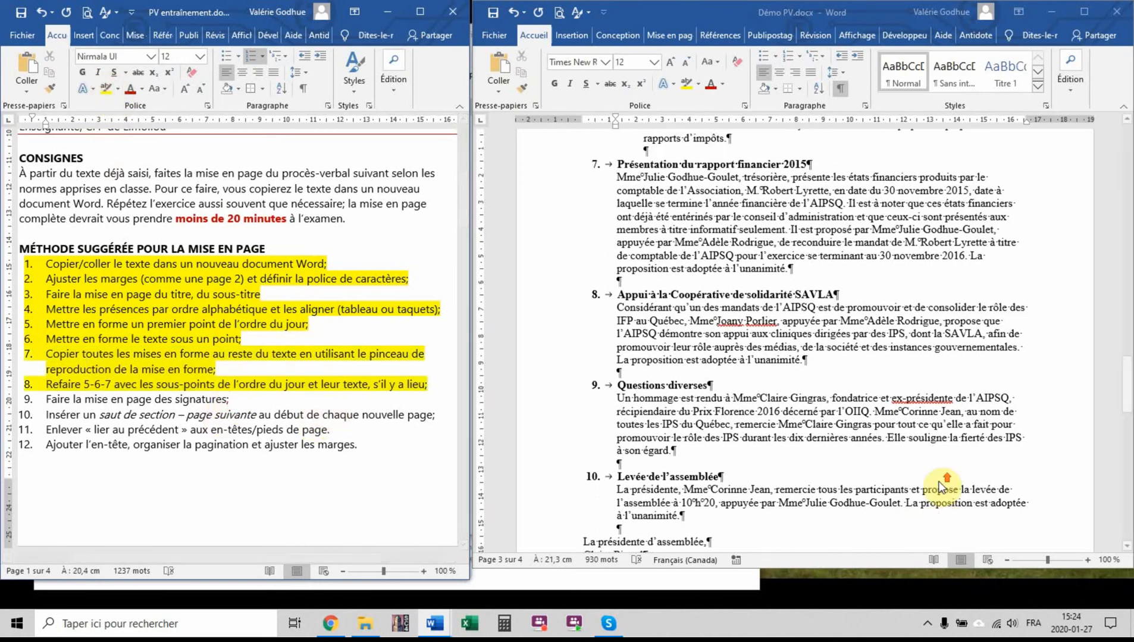
scroll(940, 485, up, 6)
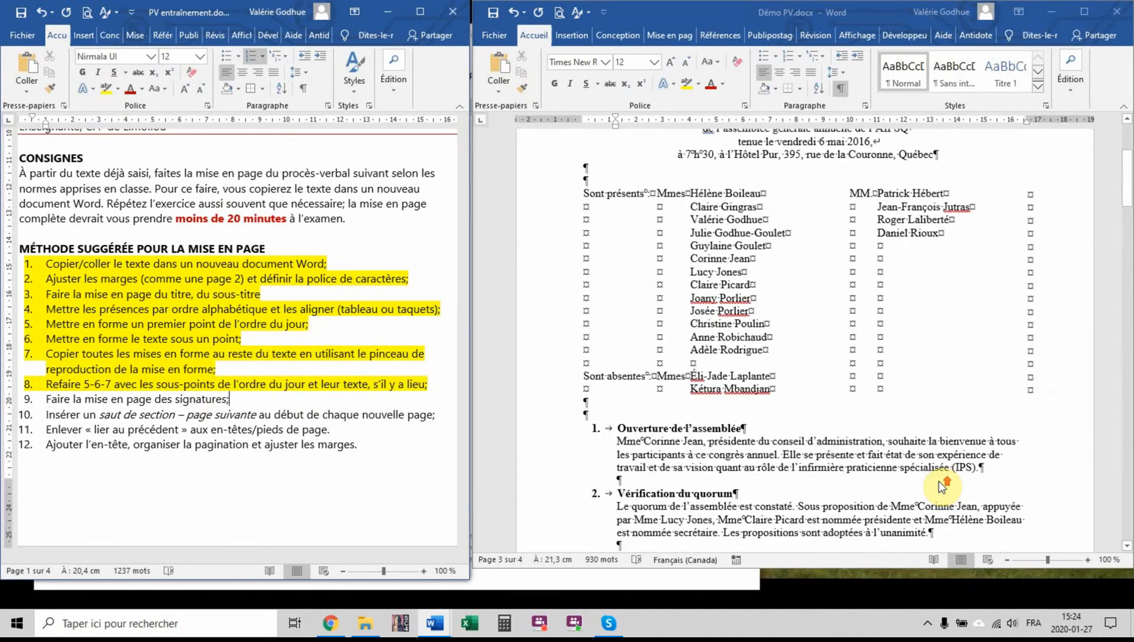
scroll(940, 485, down, 11)
scroll(940, 486, down, 15)
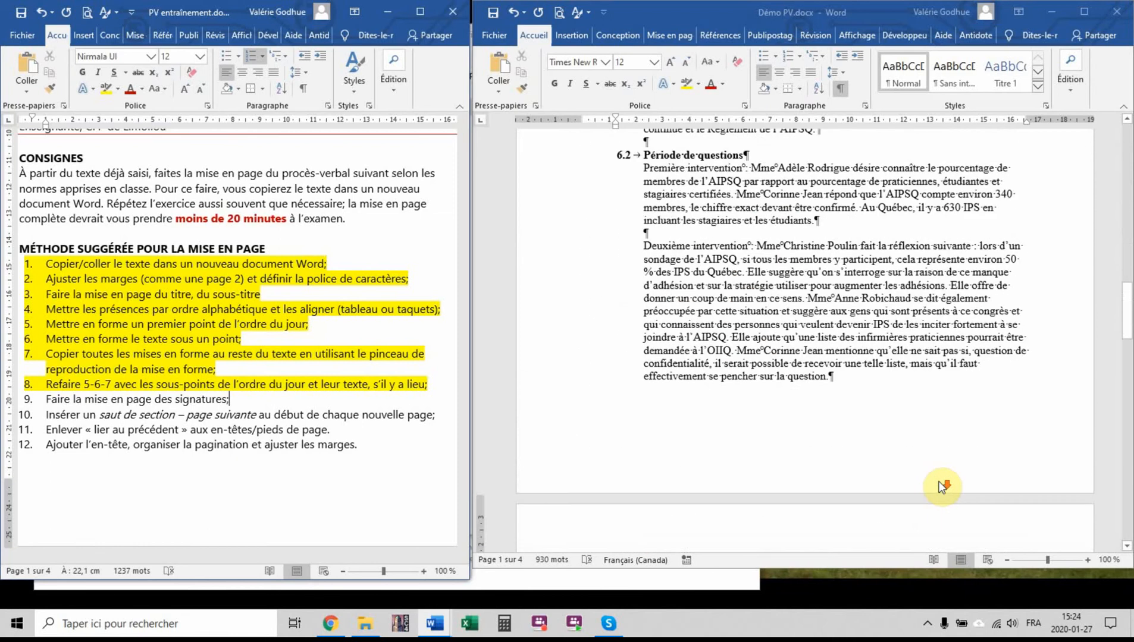
scroll(941, 487, down, 3)
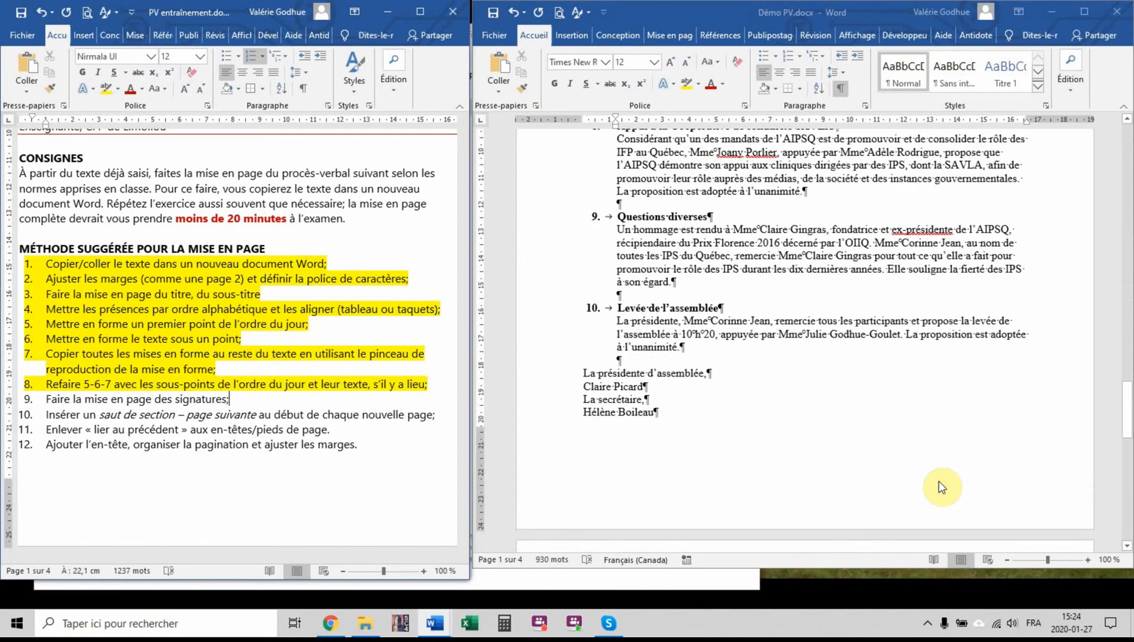
scroll(942, 487, down, 1)
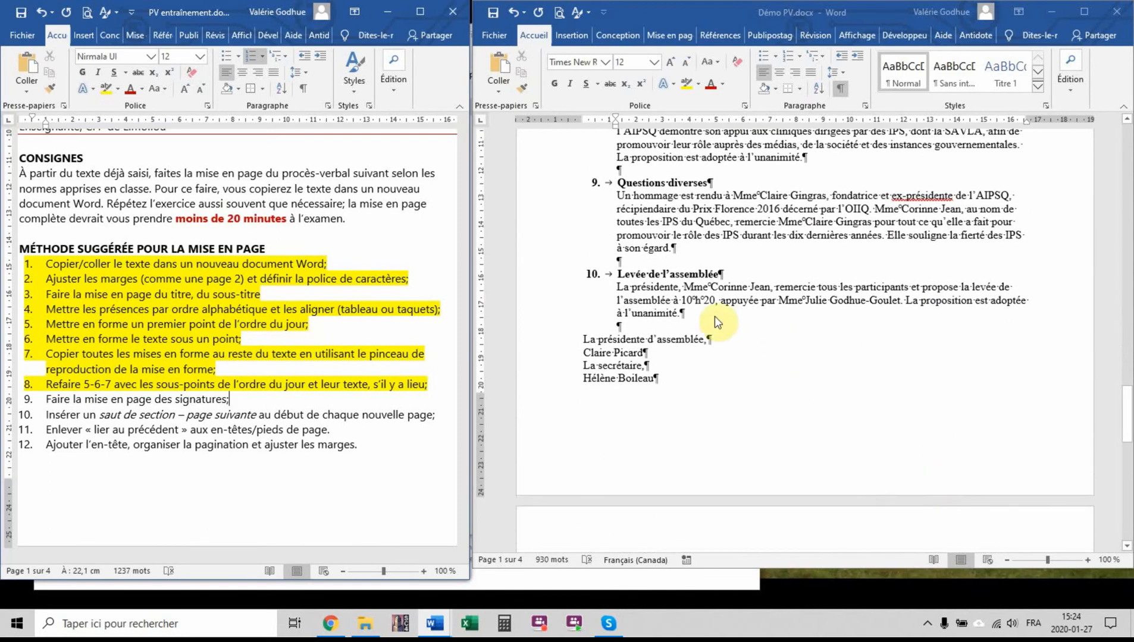
click(594, 379)
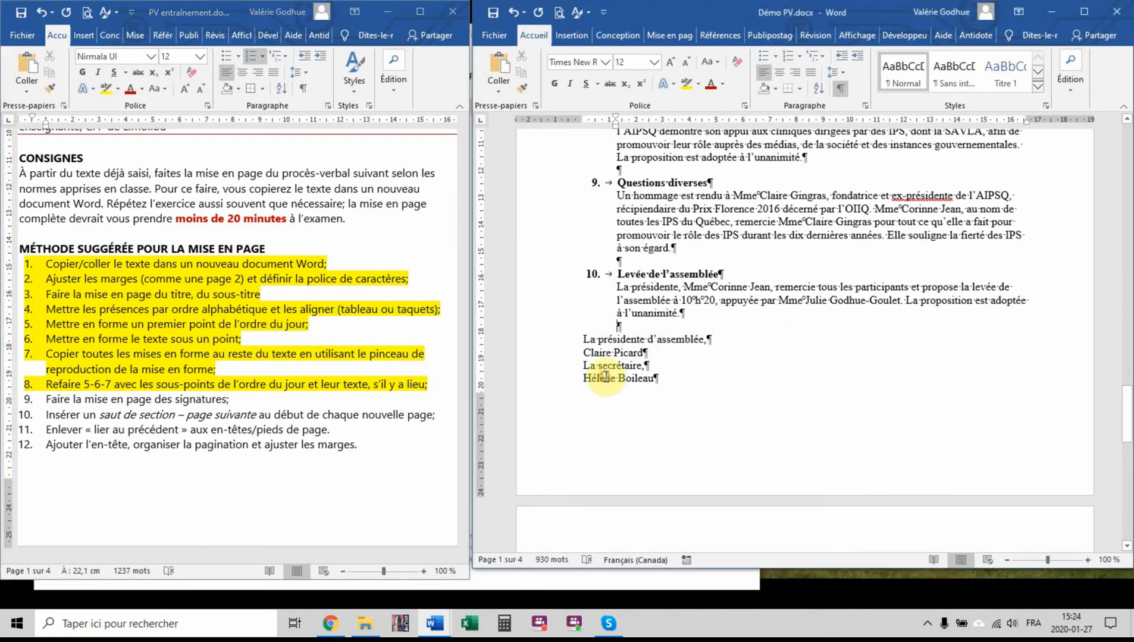
scroll(626, 373, down, 4)
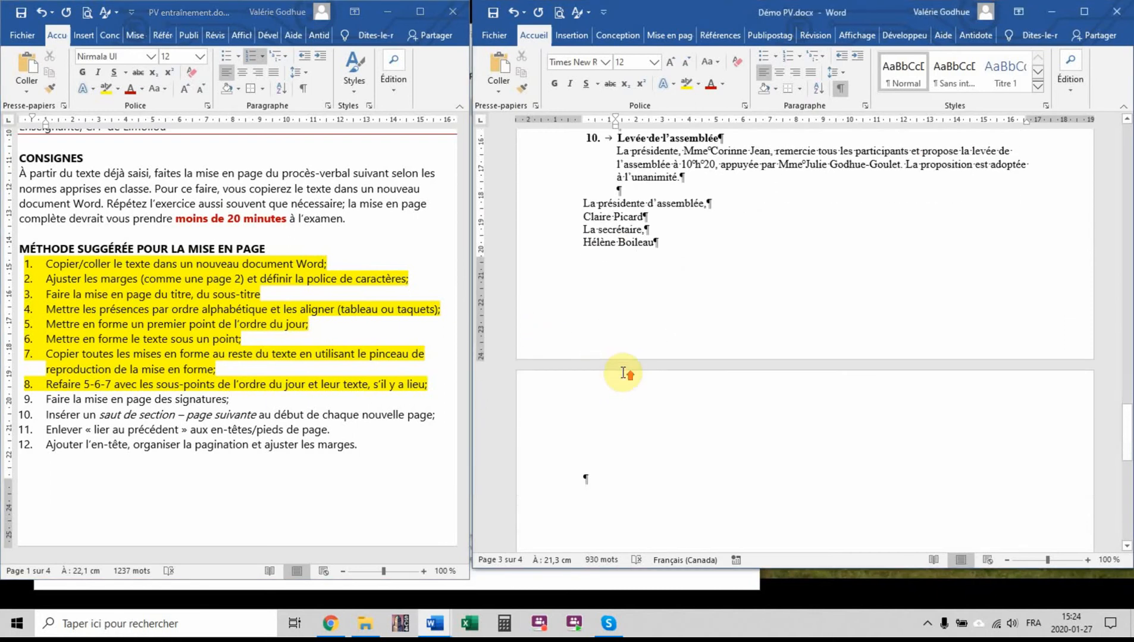
Add a left tab stop at about 8.25 cm to the four signature lines at the end of the minutes
scroll(626, 374, up, 2)
drag(562, 268, 559, 292)
click(560, 318)
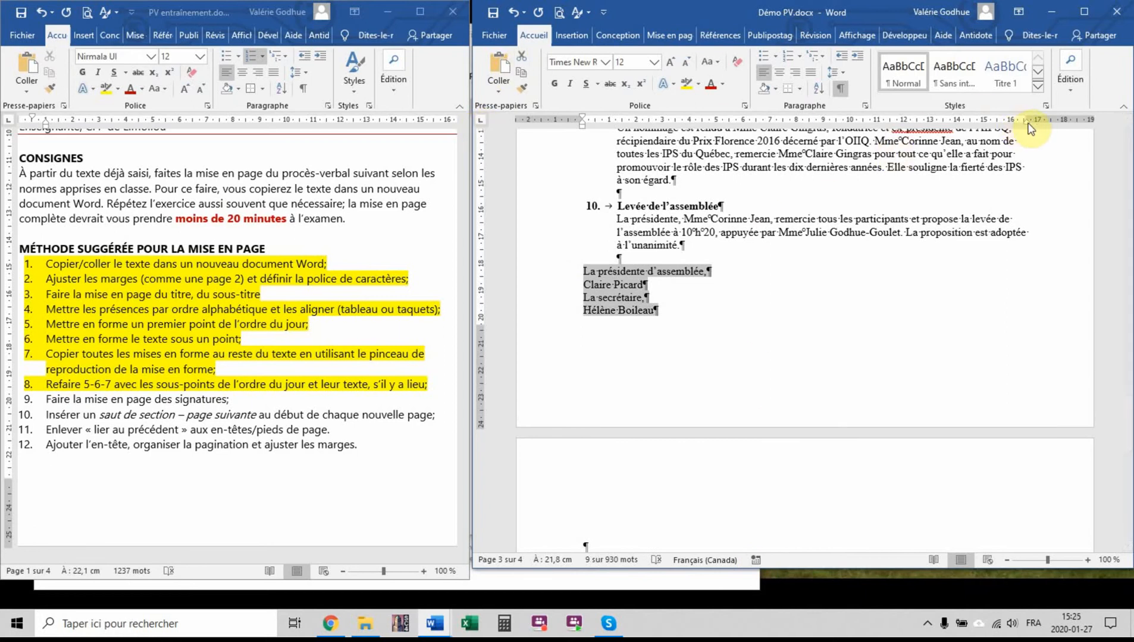
click(805, 122)
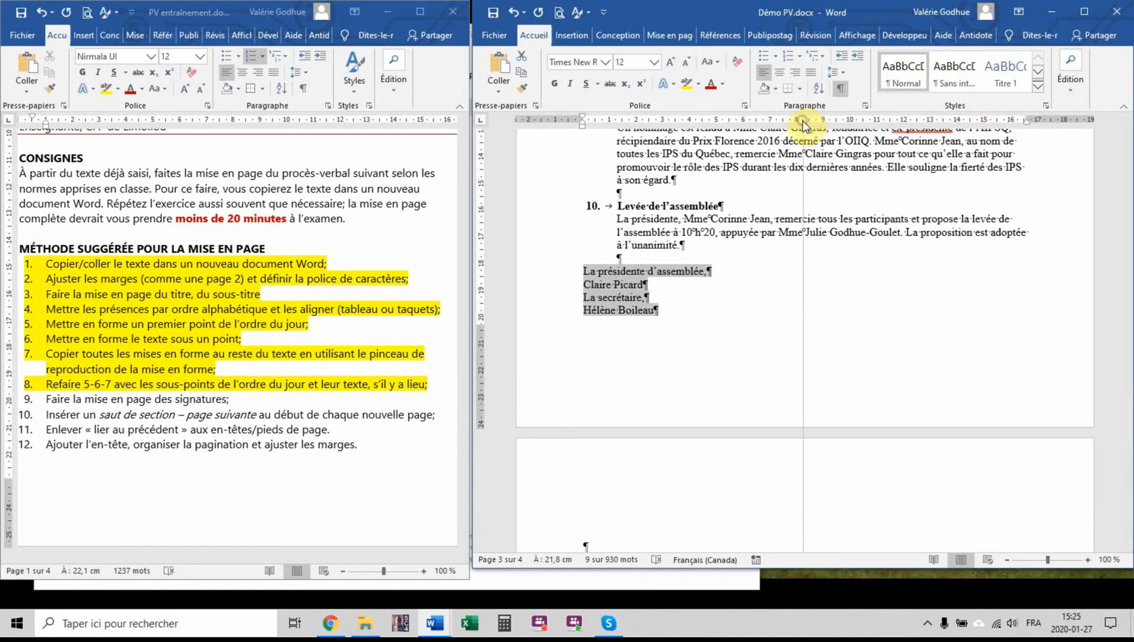
Add a tab after "La présidente d'assemblée," and move "La secrétaire," to that tab stop on the same line
click(703, 273)
key(Tab)
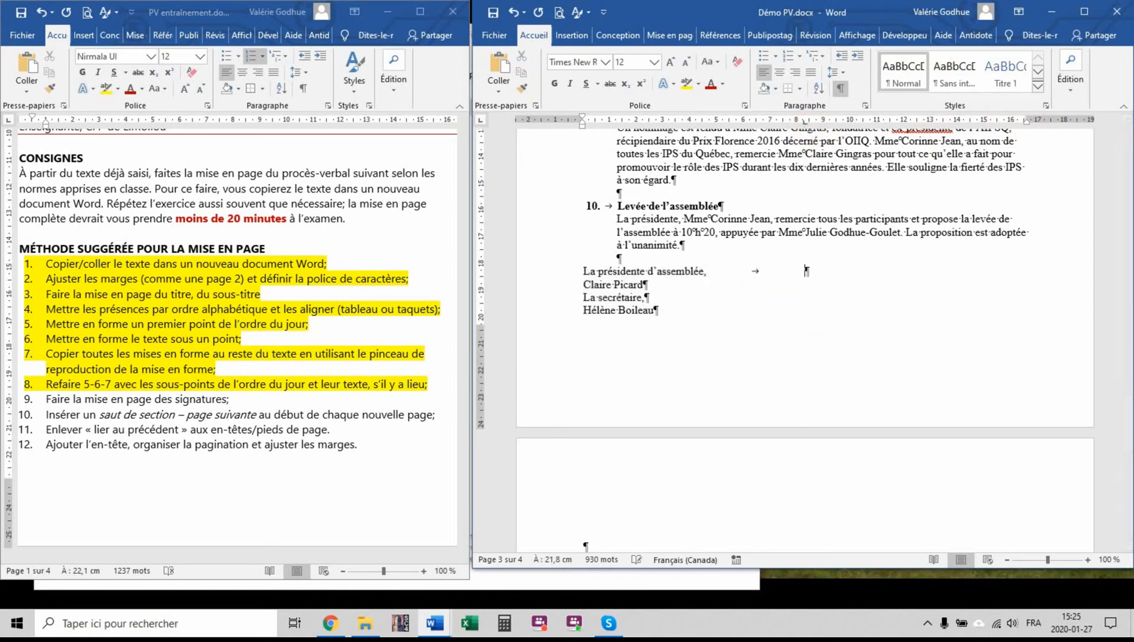
click(584, 297)
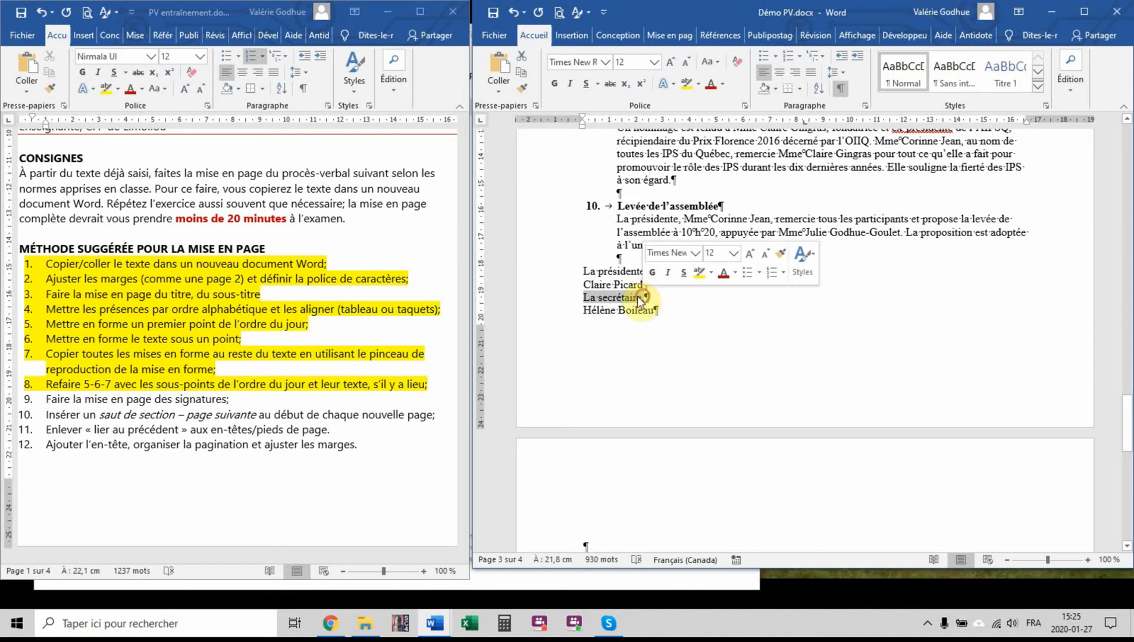
drag(638, 295, 811, 277)
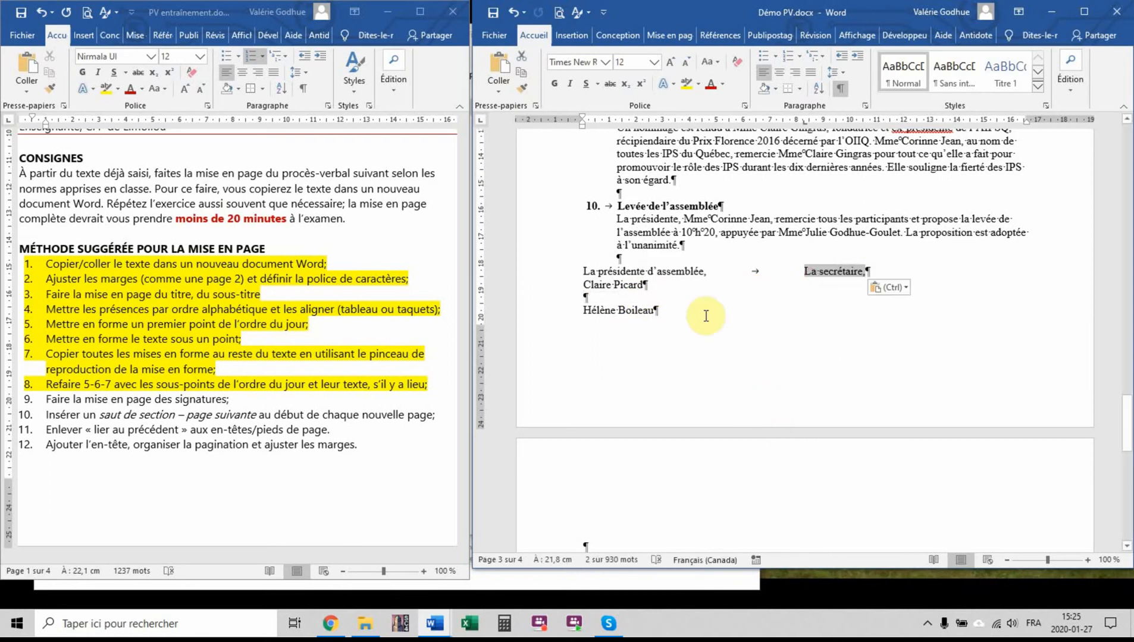
Add a tab after the president's name, move the secretary's name beside it and delete the leftover empty line below
click(668, 284)
key(Tab)
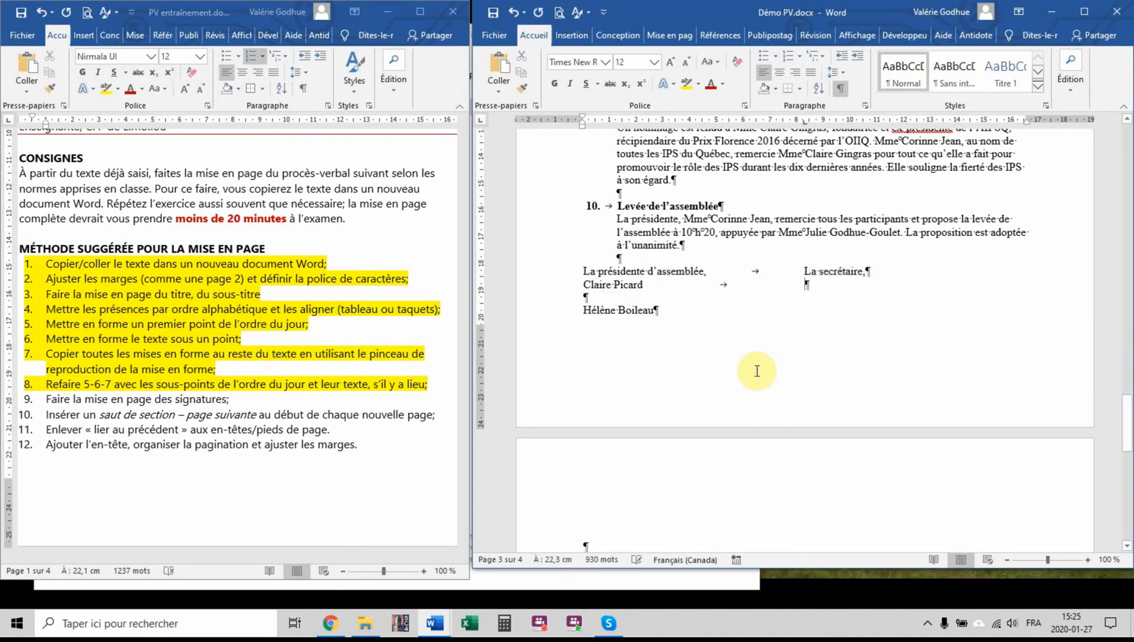
drag(583, 310, 805, 285)
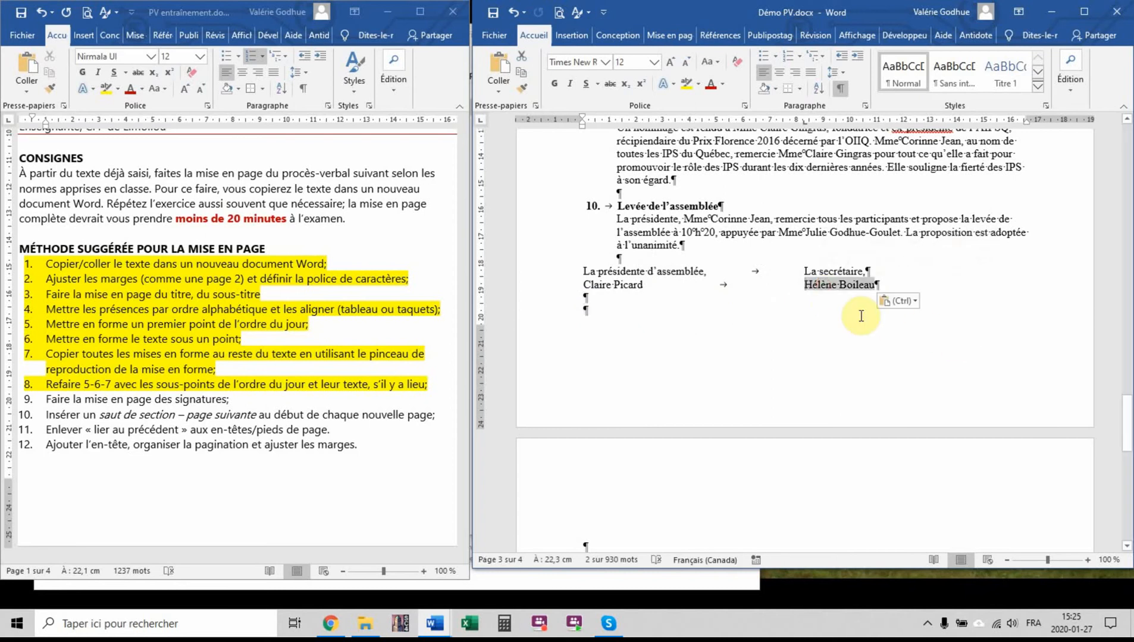
click(580, 298)
key(Delete)
Indent the two signature lines to align with the body text of the agenda items
drag(544, 403, 550, 391)
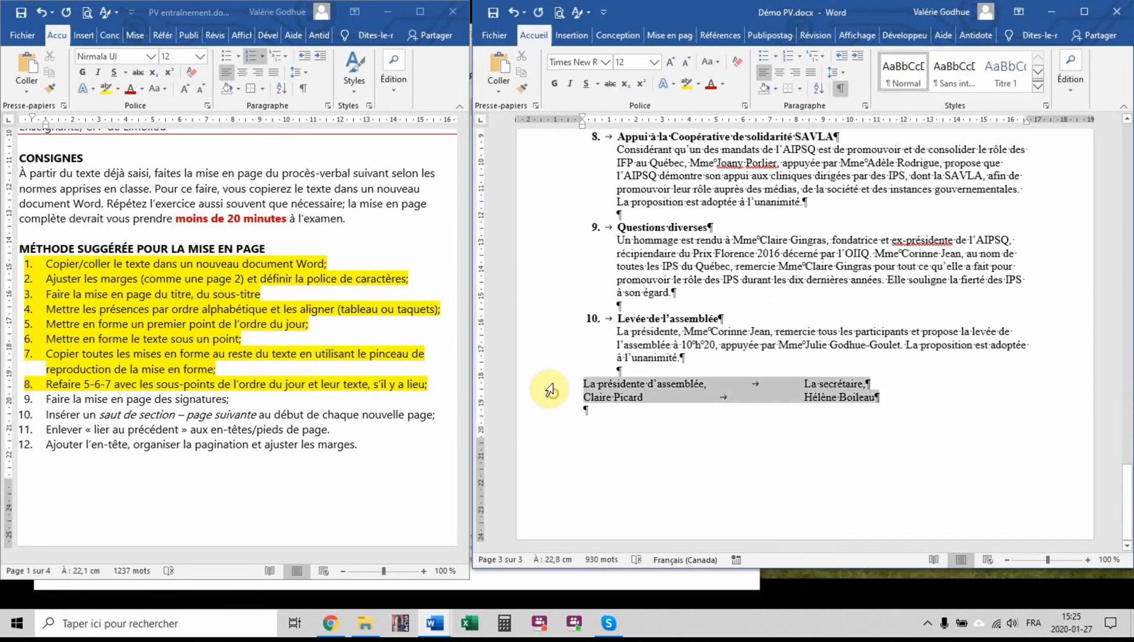
drag(581, 125, 618, 134)
click(659, 429)
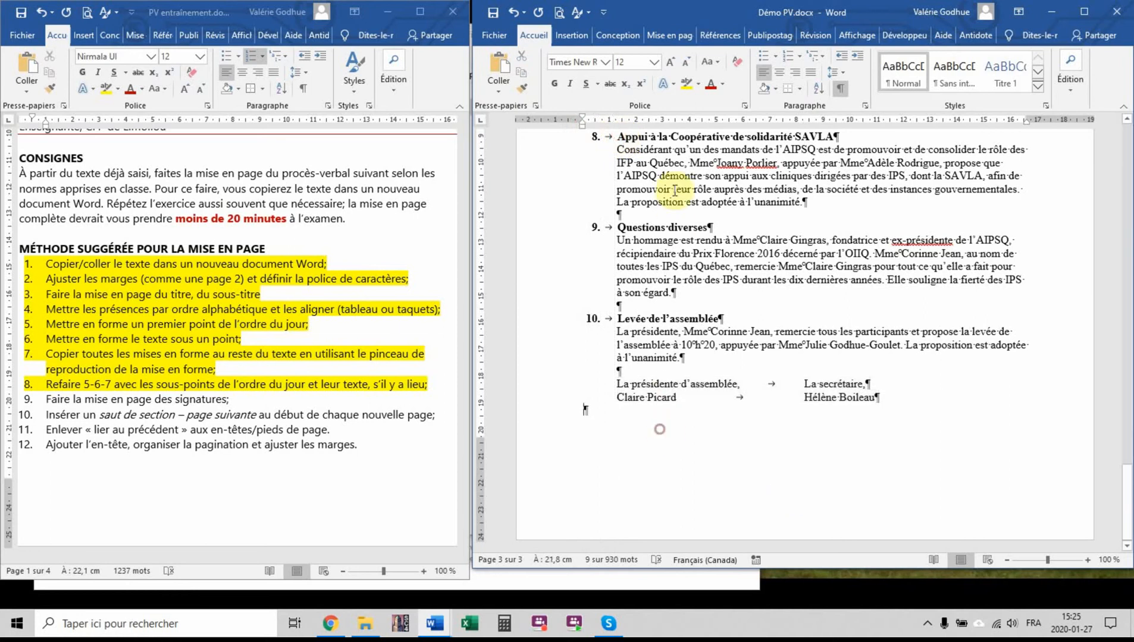
Insert three blank lines between the signatories' titles and their names to leave room for signatures
click(887, 382)
key(Return)
key(Return)
key(Return)
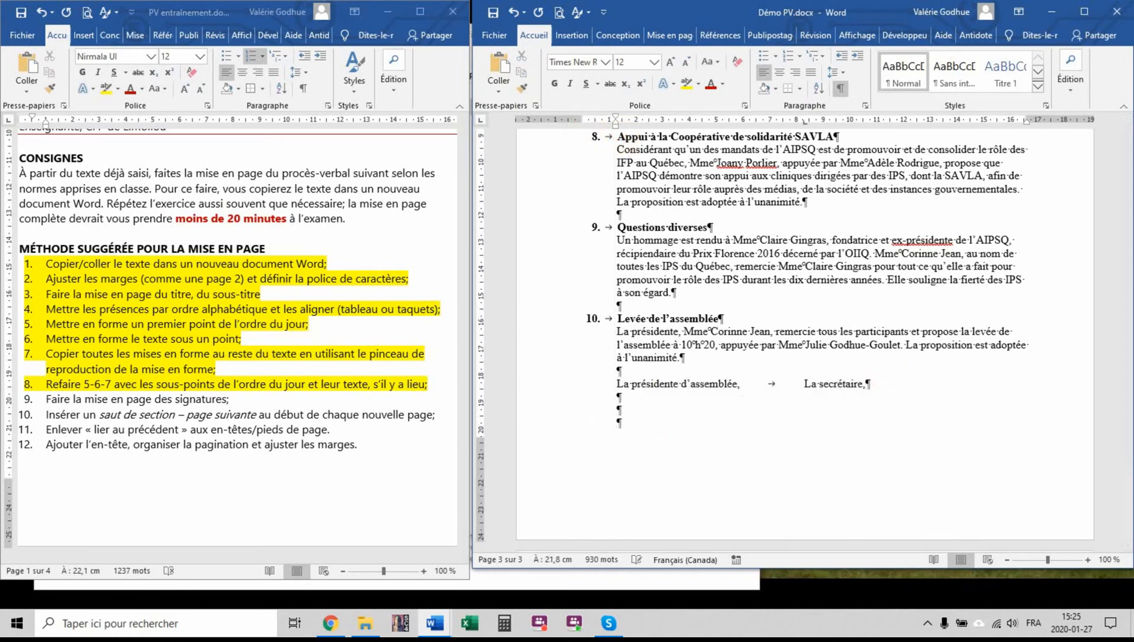
Highlight method step 9, "Faire la mise en page des signatures", in yellow in the instructions document
scroll(921, 265, up, 3)
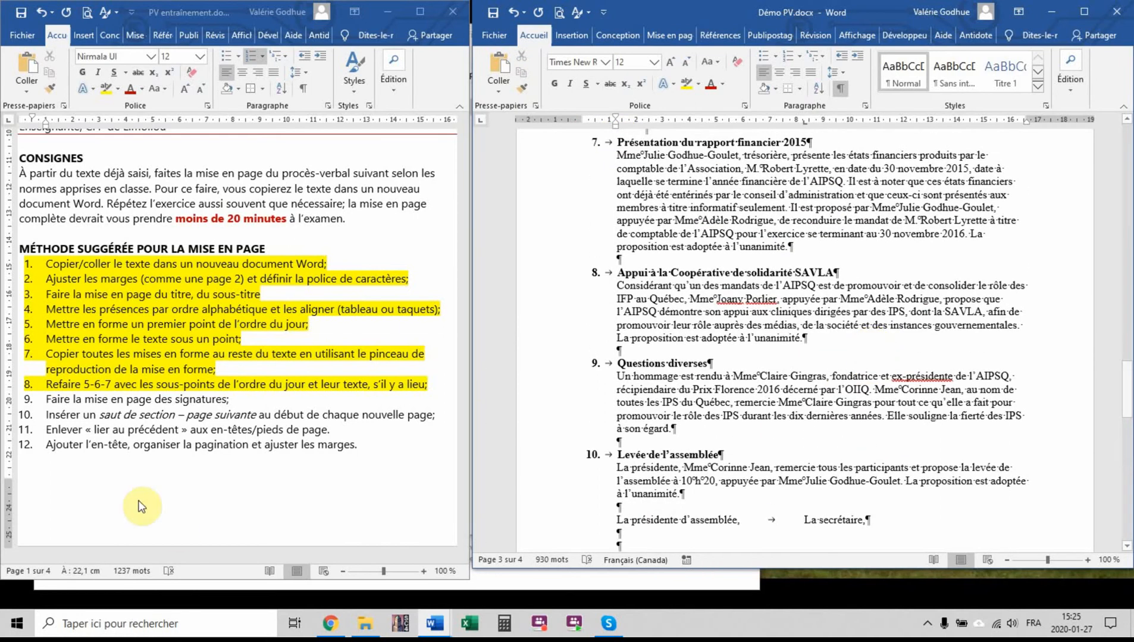
click(180, 408)
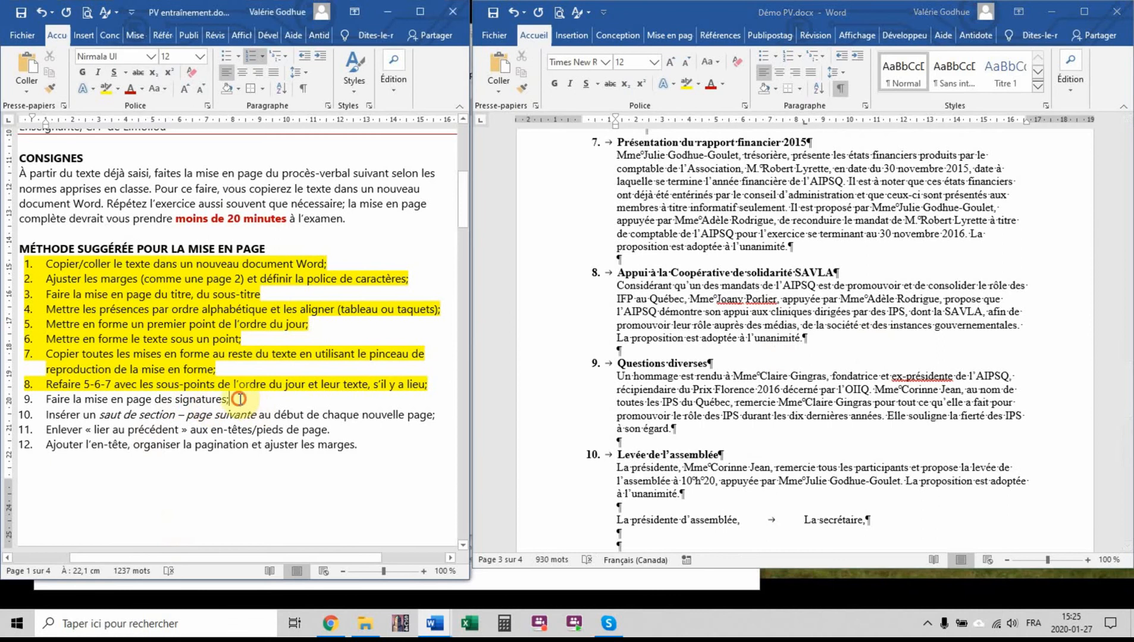
drag(239, 398, 20, 397)
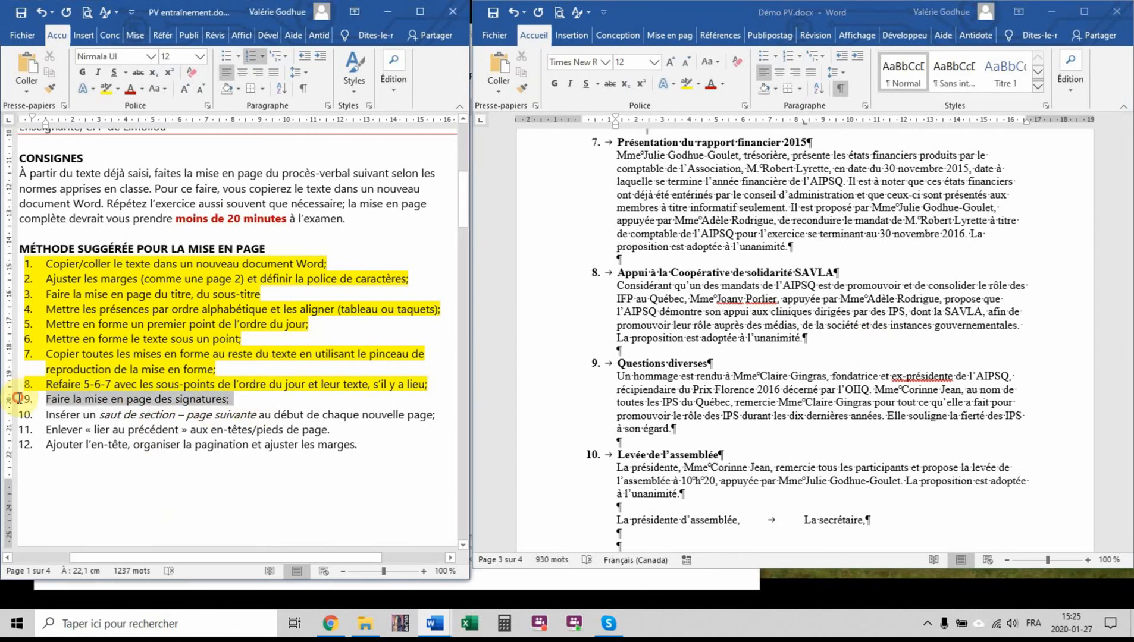
click(113, 91)
Delete the empty line at the start of page 2, above item 4 "Adoption de l'ordre du jour"
scroll(738, 431, up, 10)
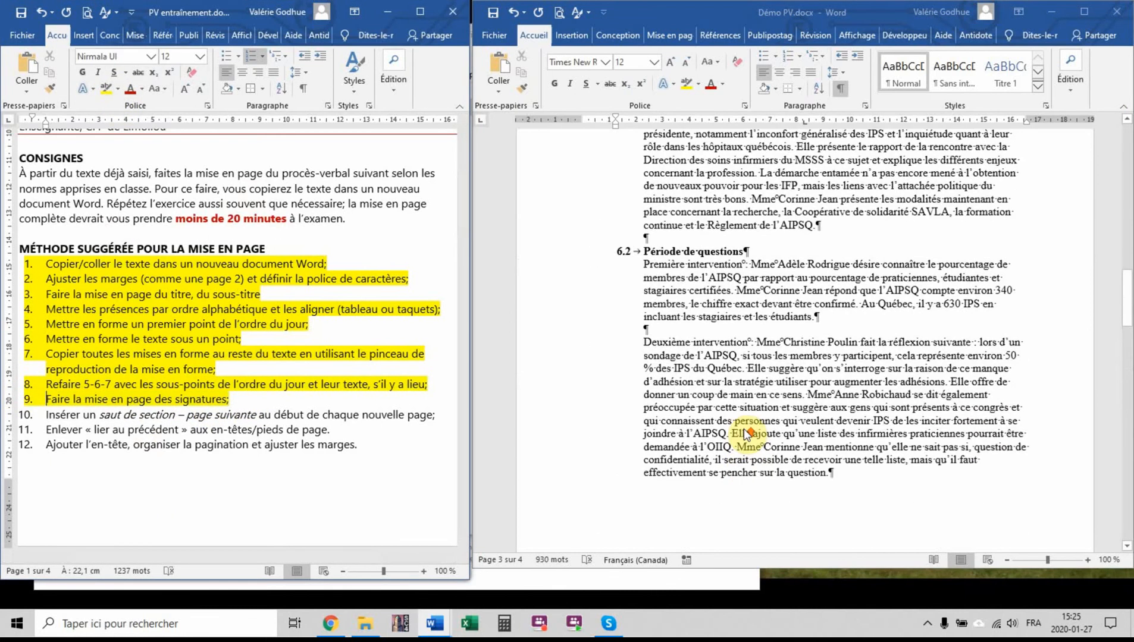
scroll(743, 430, up, 20)
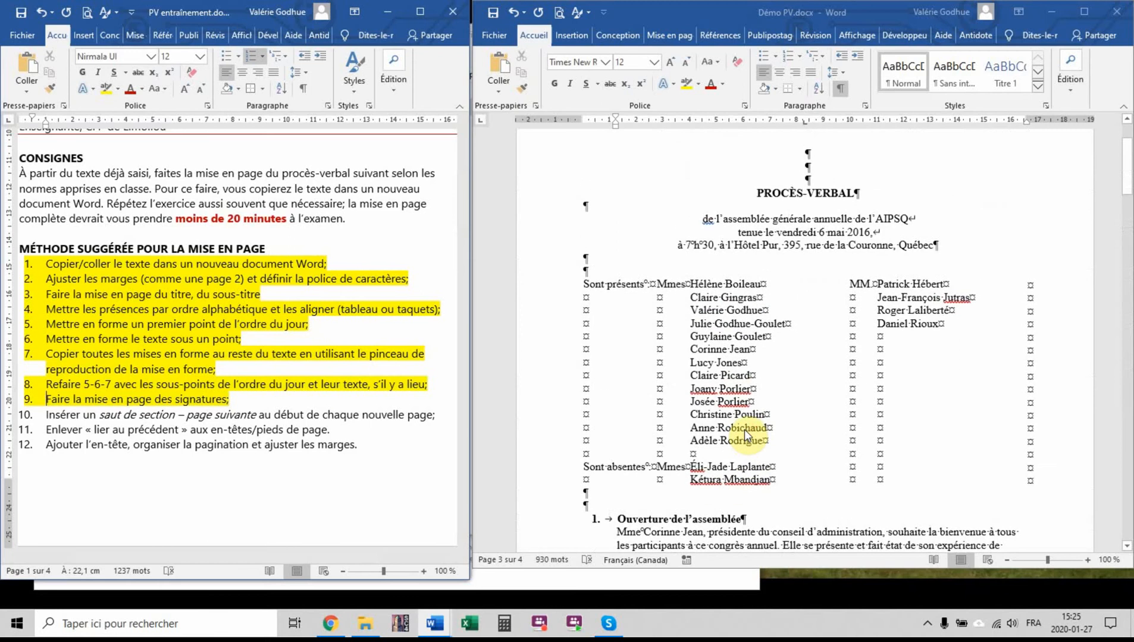
scroll(744, 429, down, 4)
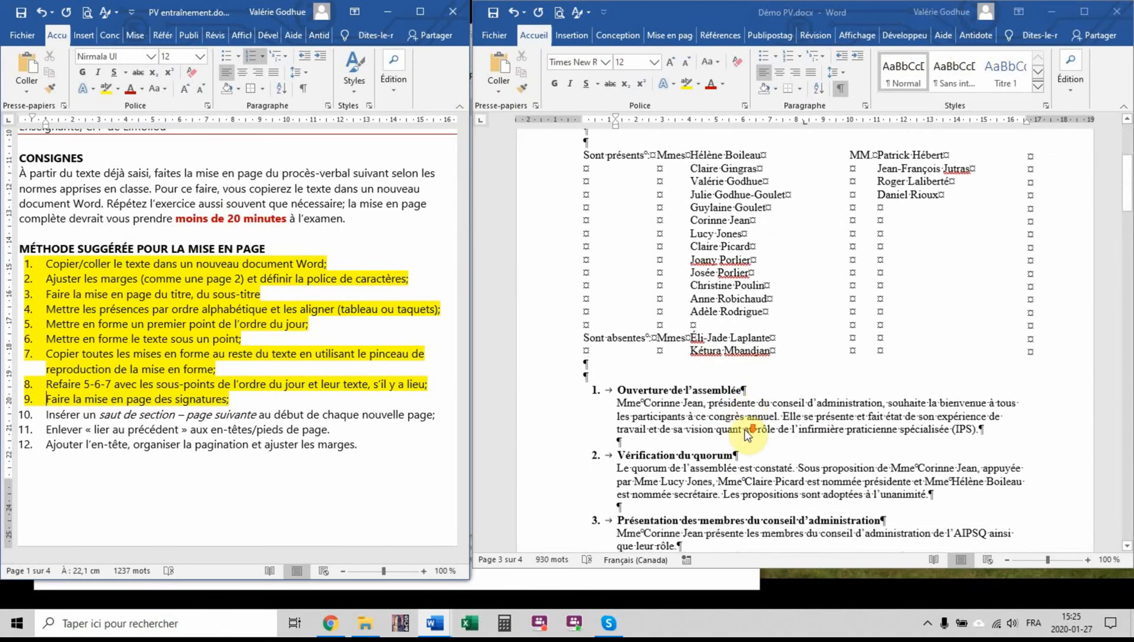
scroll(744, 429, down, 12)
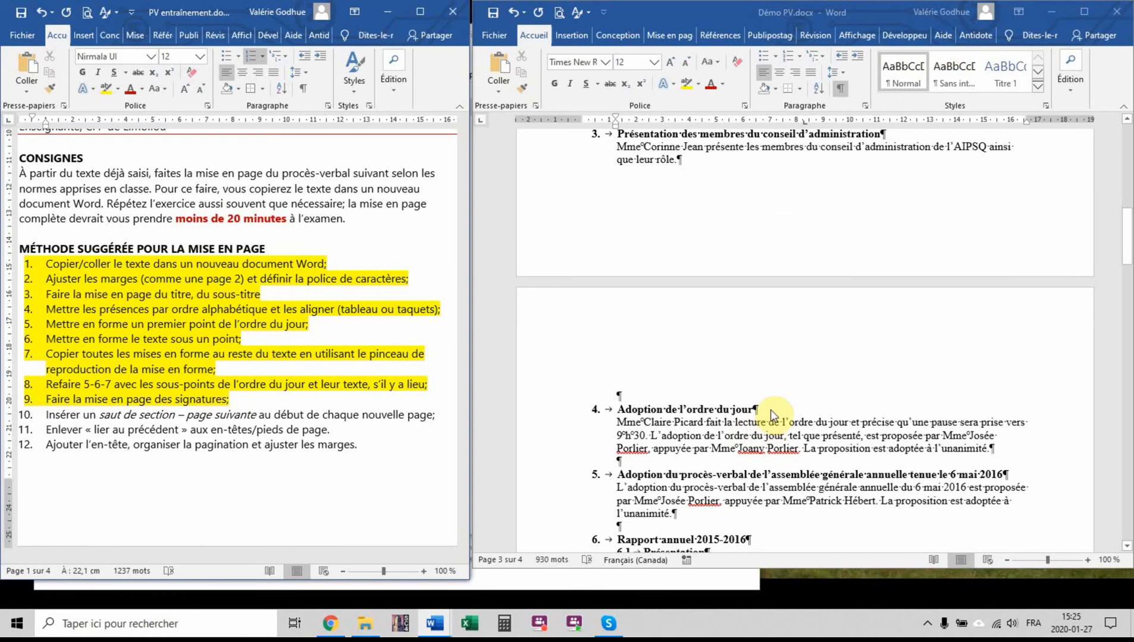
click(629, 393)
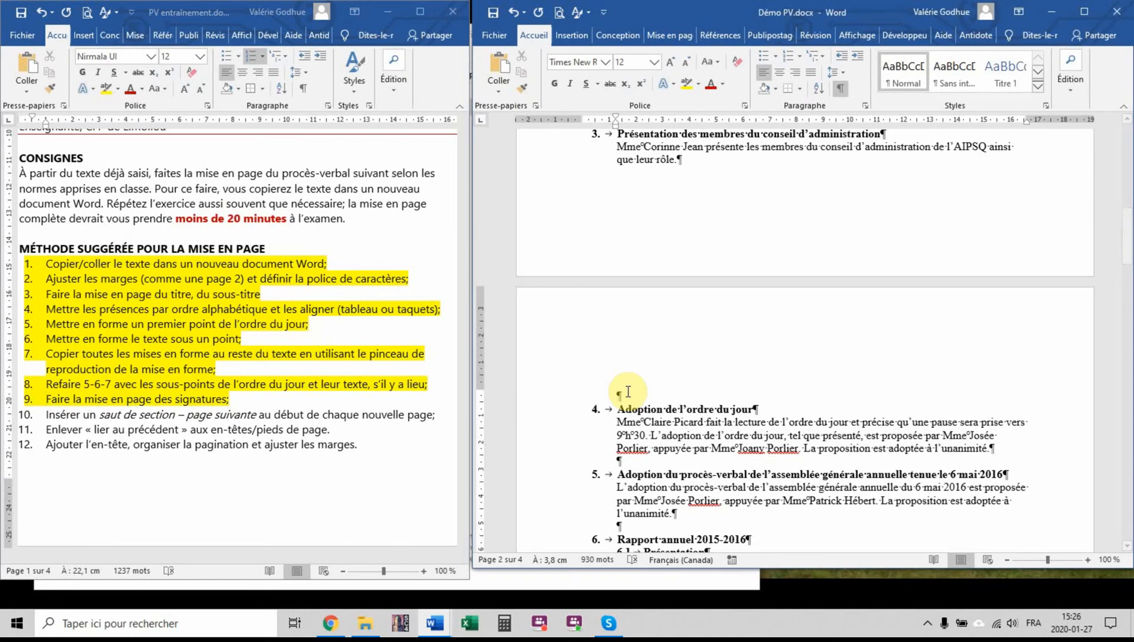
key(Delete)
Insert a next-page section break before item 4 "Adoption de l'ordre du jour"
click(607, 396)
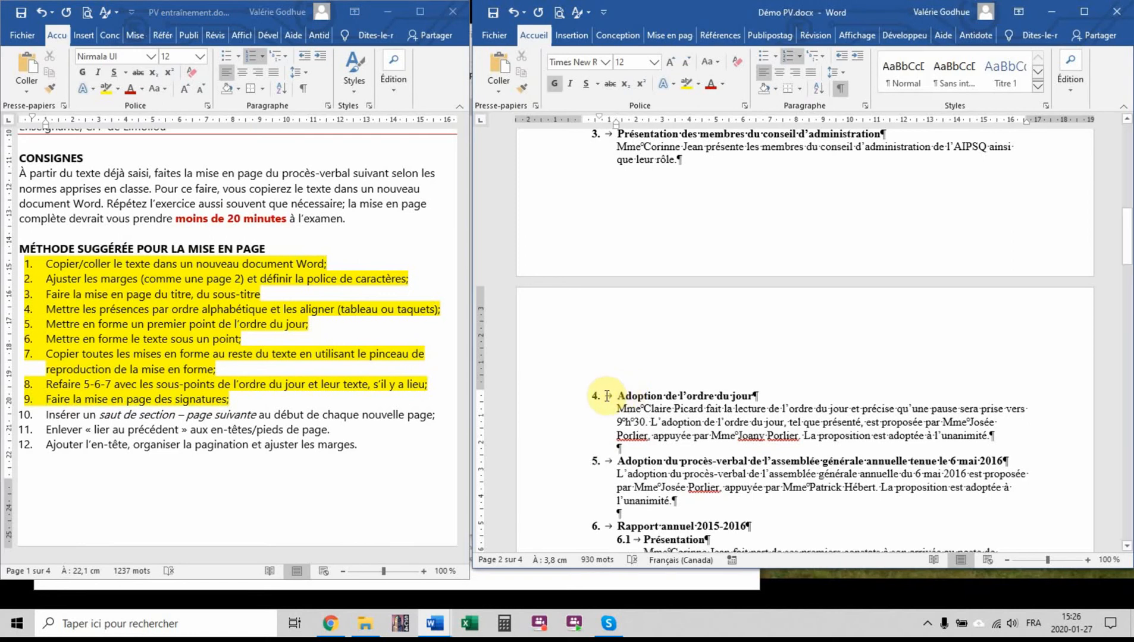
click(677, 38)
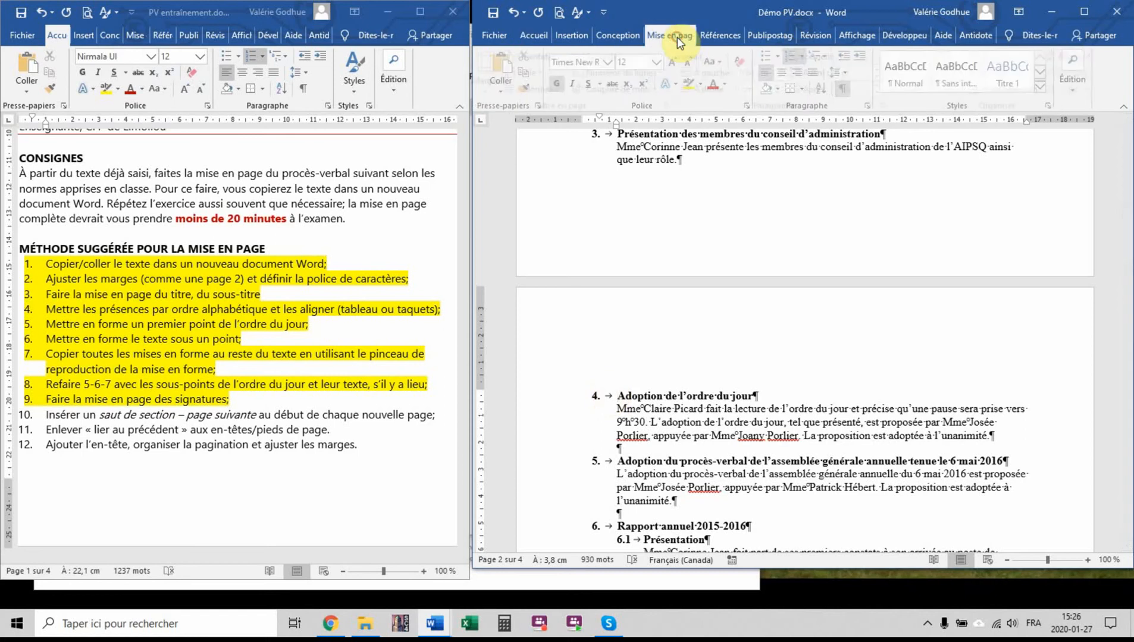
click(618, 56)
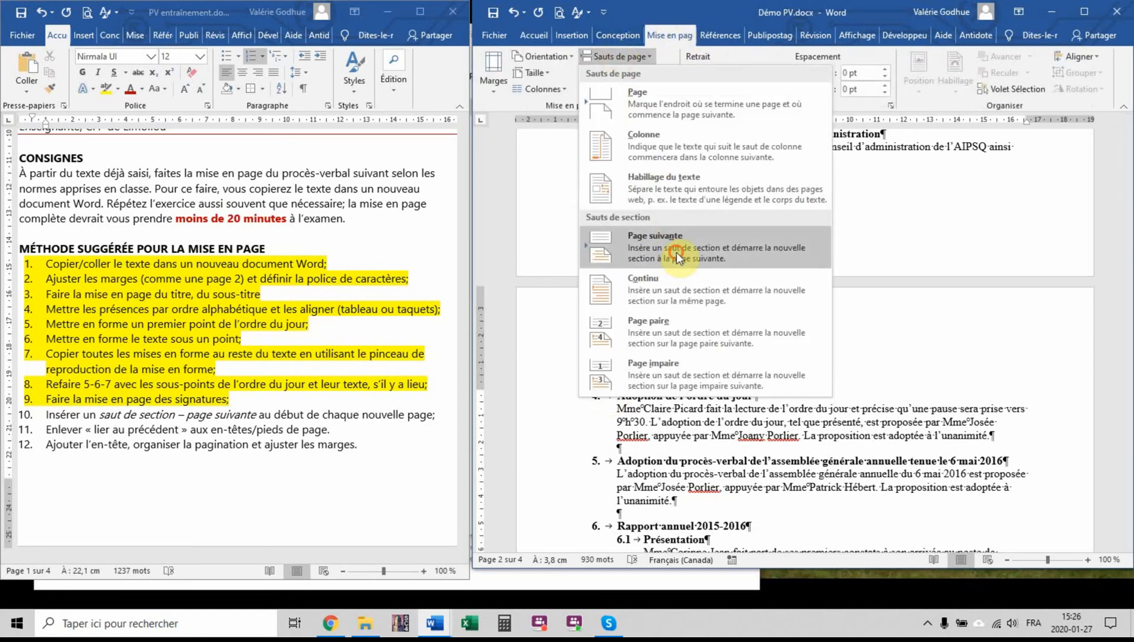
click(677, 252)
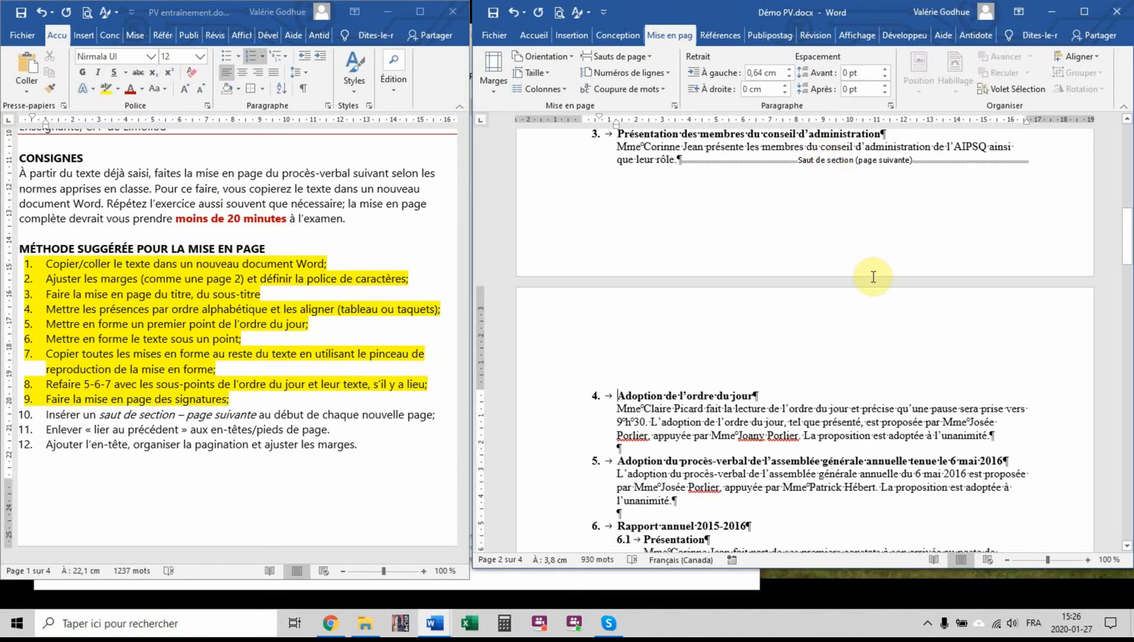
Remove the empty line at the end of page 2 and insert a next-page section break before the "Troisième intervention" paragraph
scroll(637, 425, down, 15)
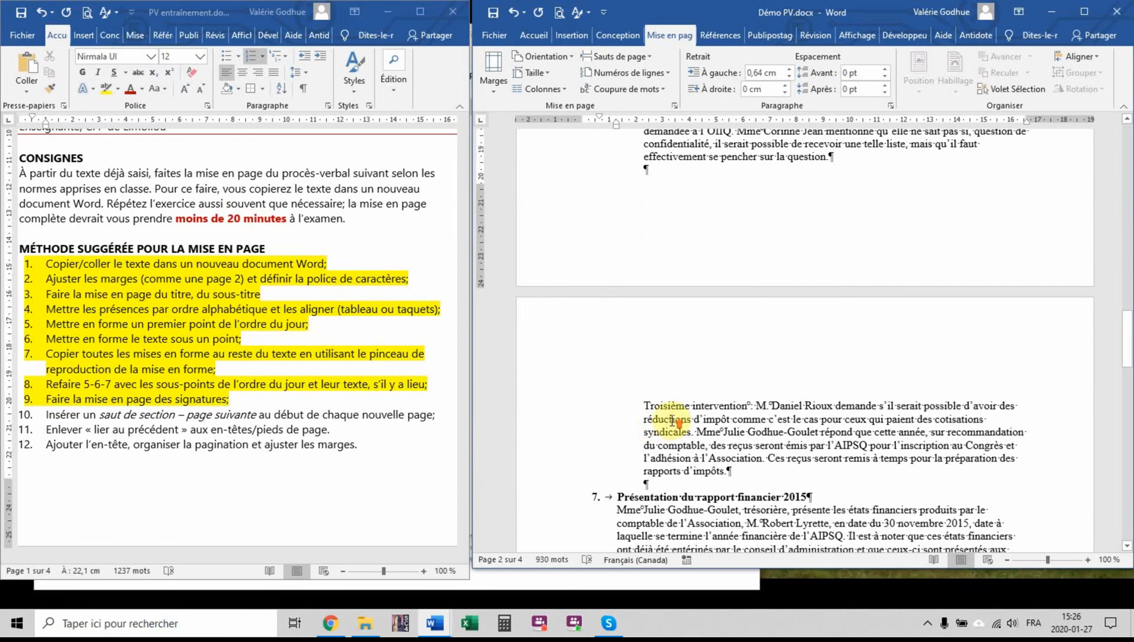
scroll(672, 422, up, 3)
scroll(672, 421, down, 4)
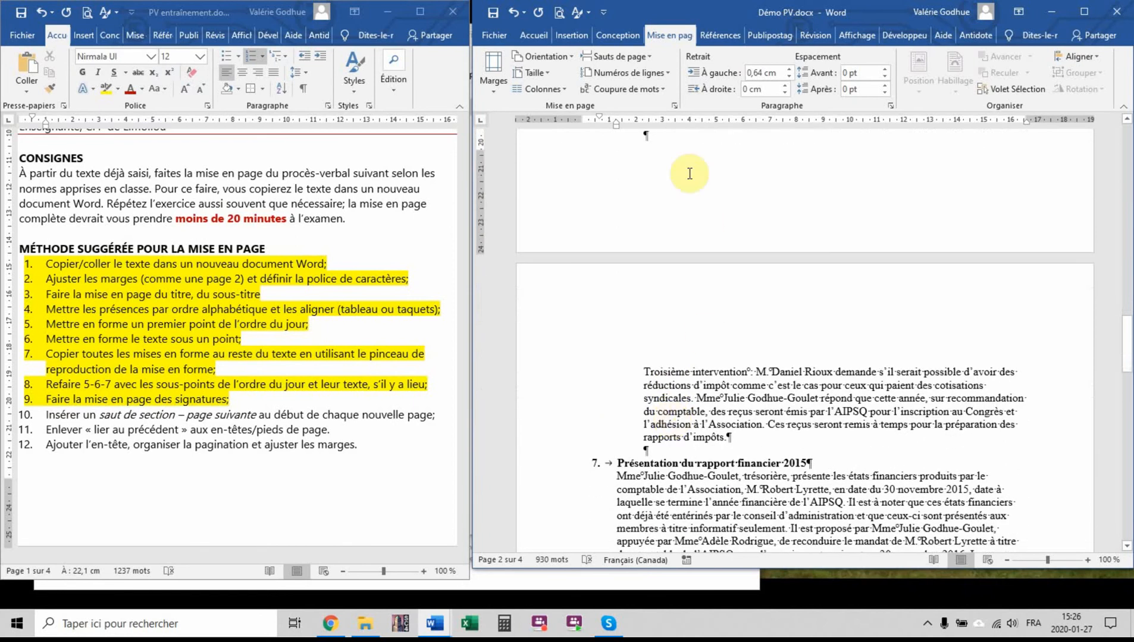
scroll(732, 250, up, 4)
click(756, 327)
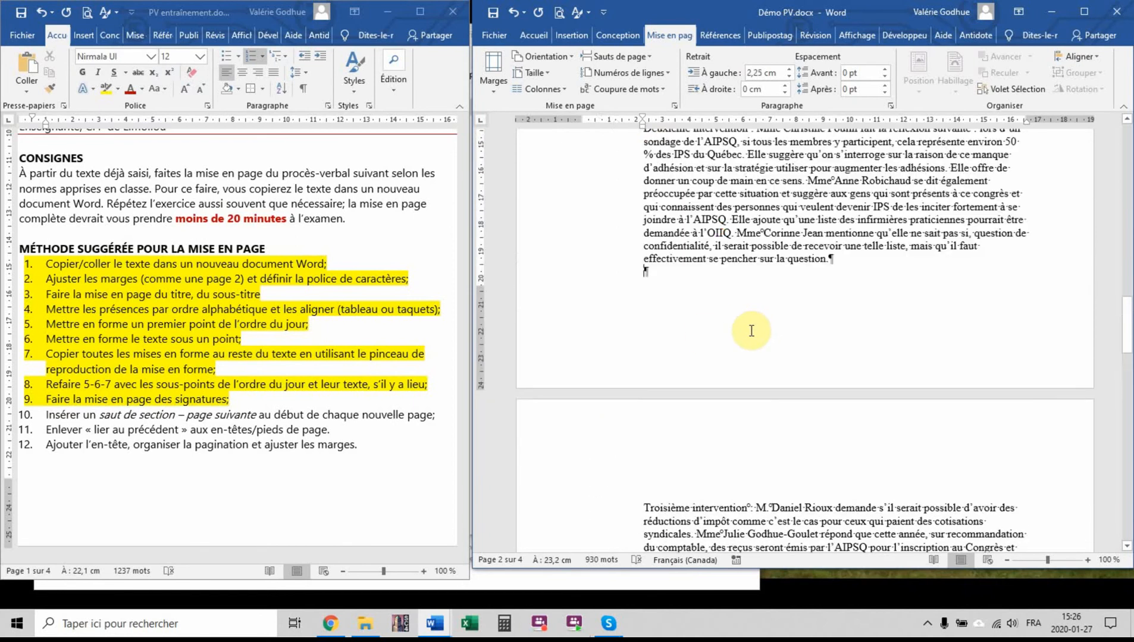
scroll(751, 331, down, 5)
click(640, 338)
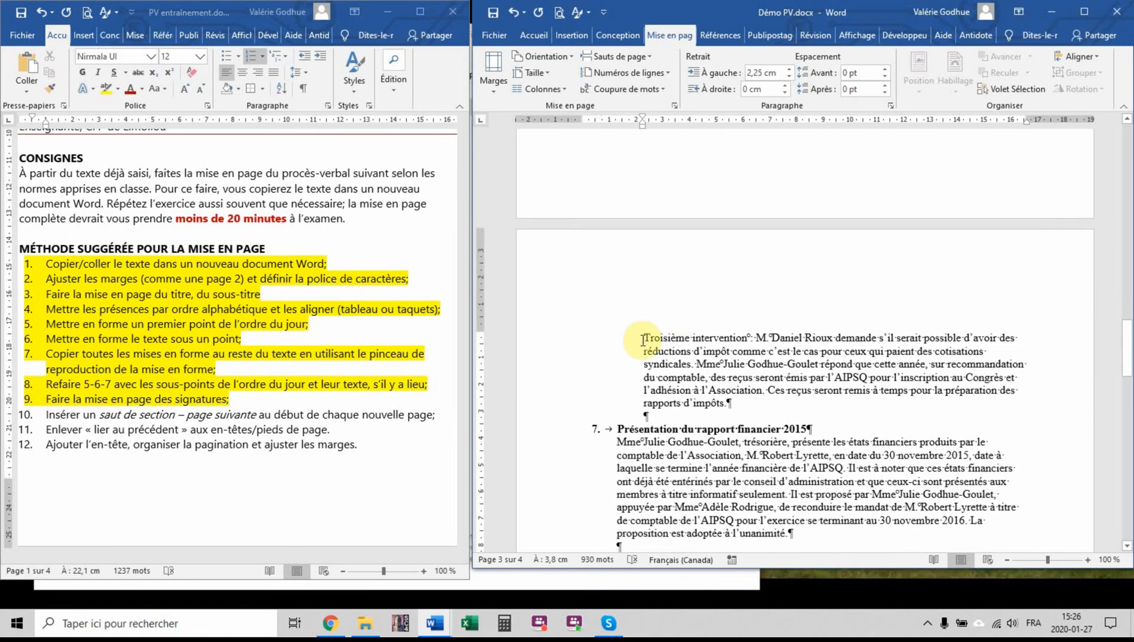
click(645, 337)
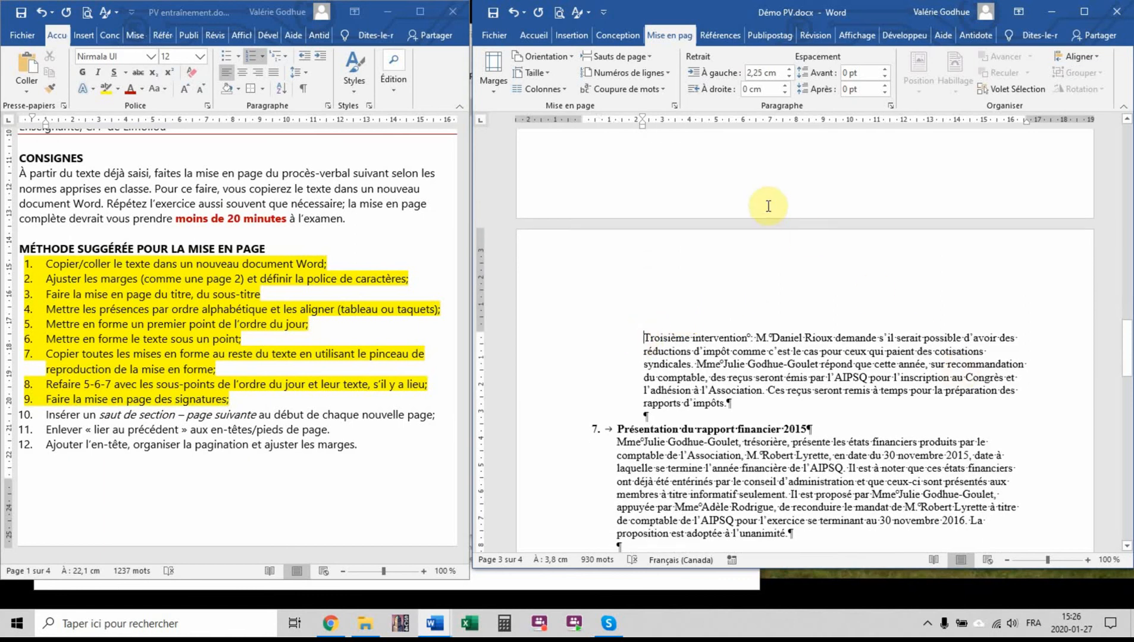
click(619, 56)
click(665, 238)
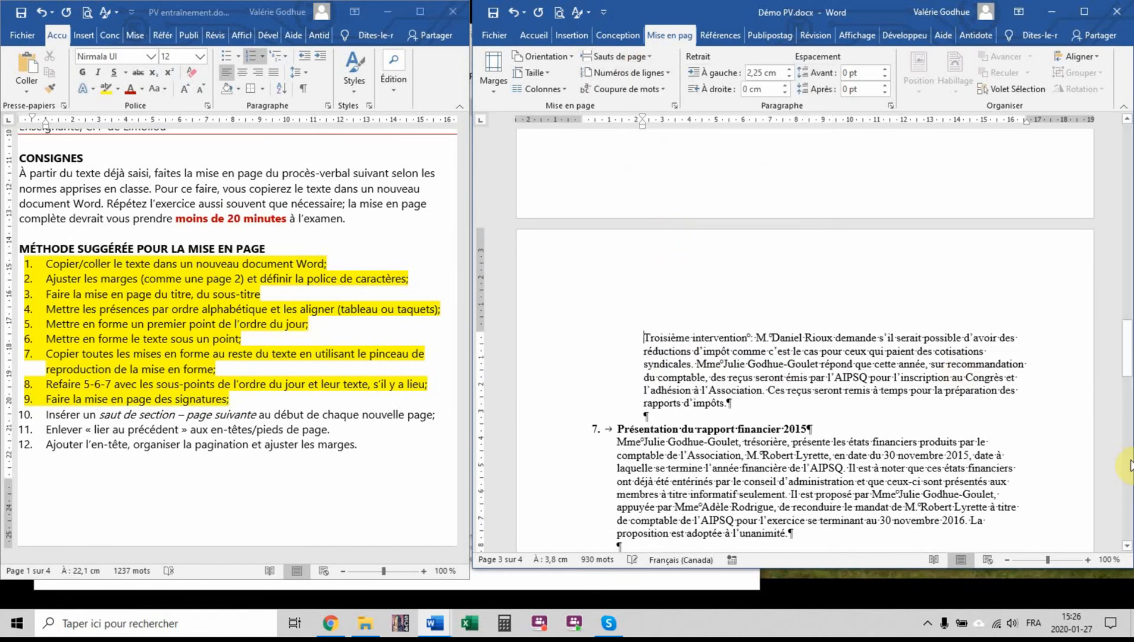
scroll(969, 324, up, 5)
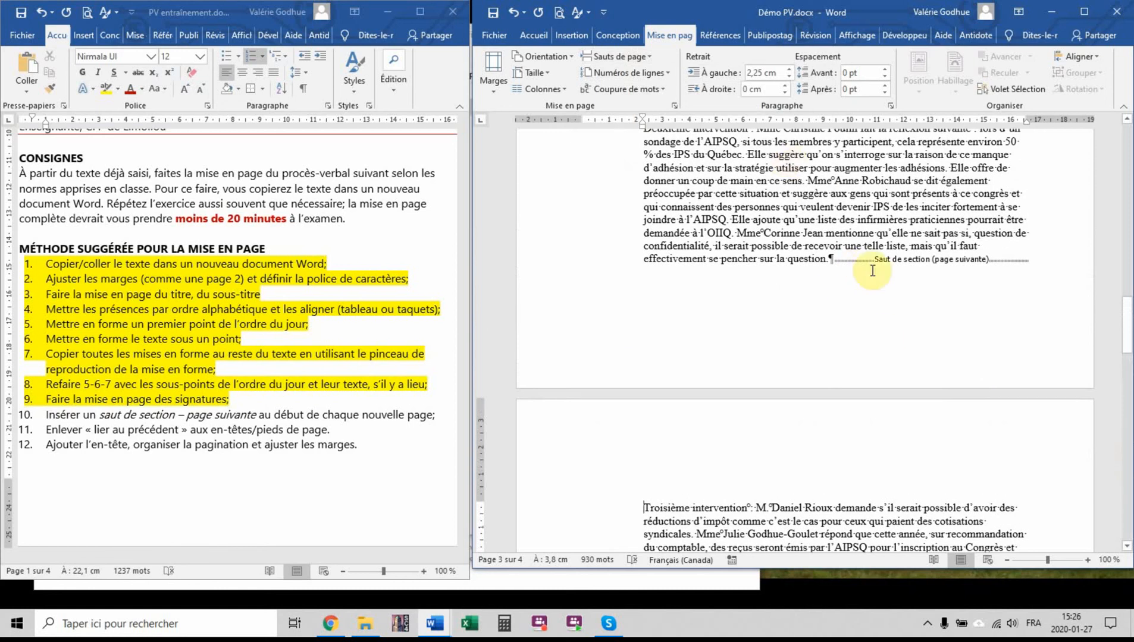
Highlight method step 10, about inserting next-page section breaks, in yellow in the instructions document
scroll(894, 297, up, 4)
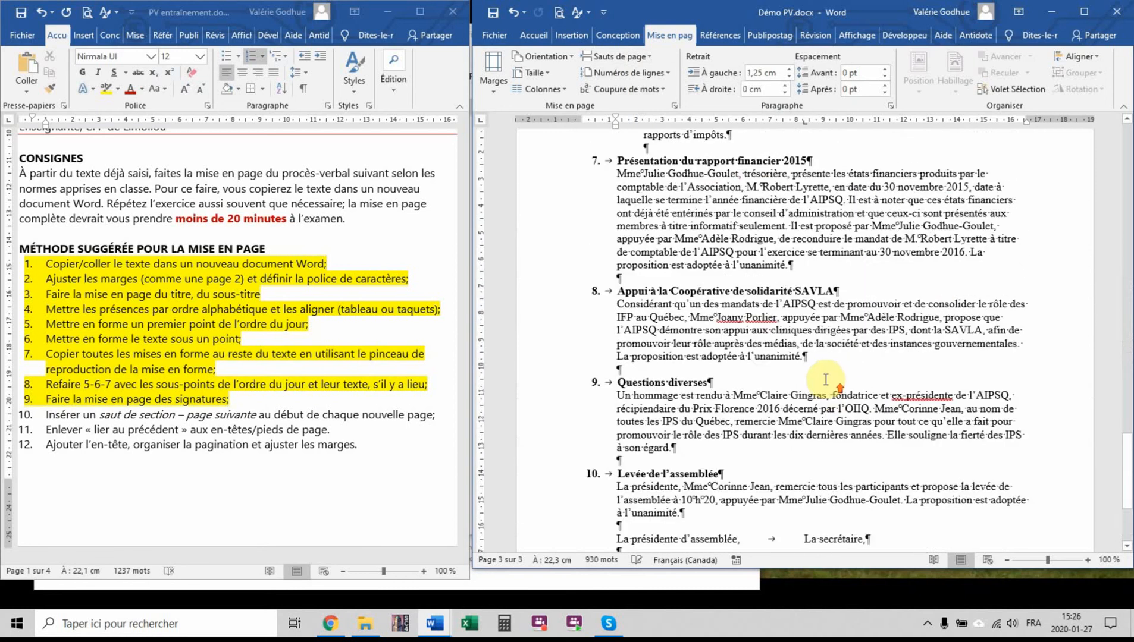
scroll(826, 380, up, 9)
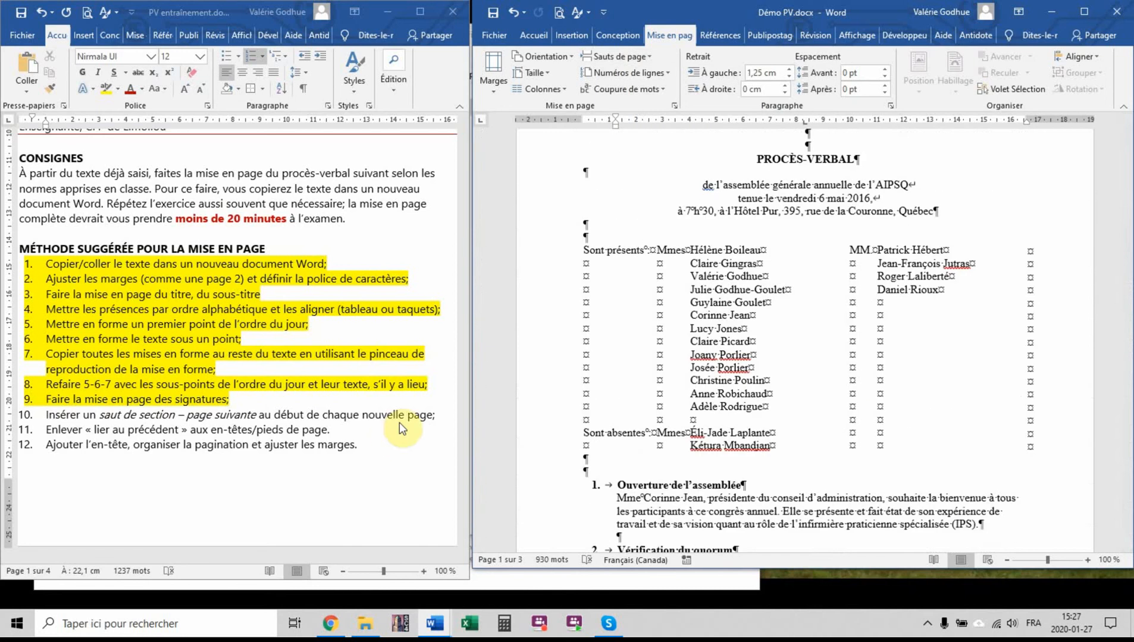
click(430, 421)
drag(442, 413, 46, 415)
click(118, 90)
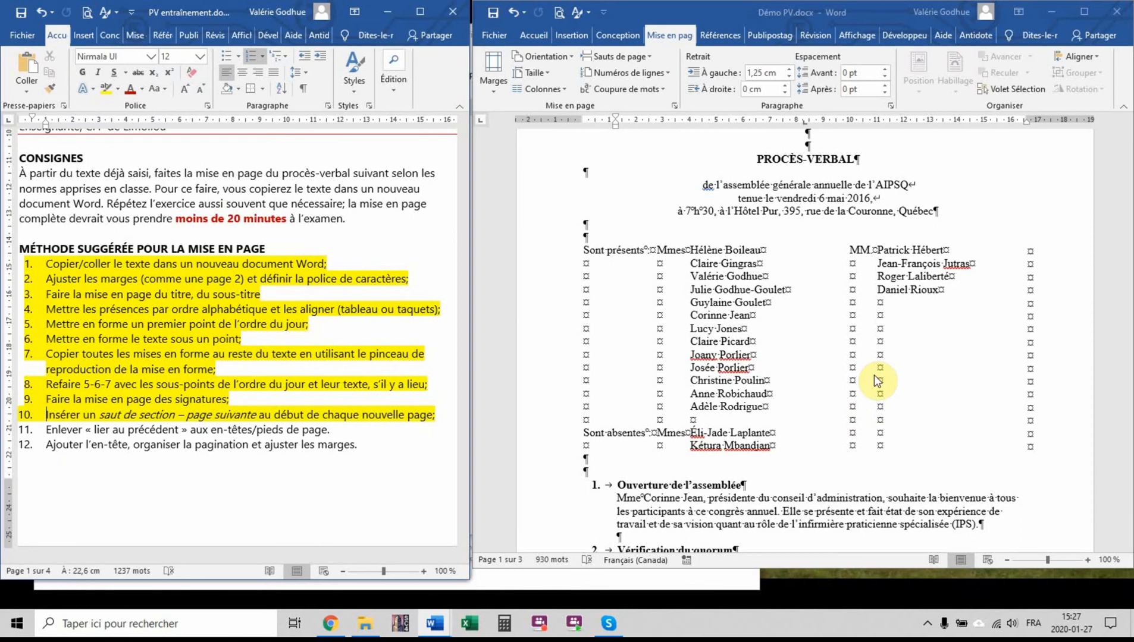
Open the minutes' header for editing in a maximized window and unlink the section 2 header from the previous section
scroll(874, 375, up, 4)
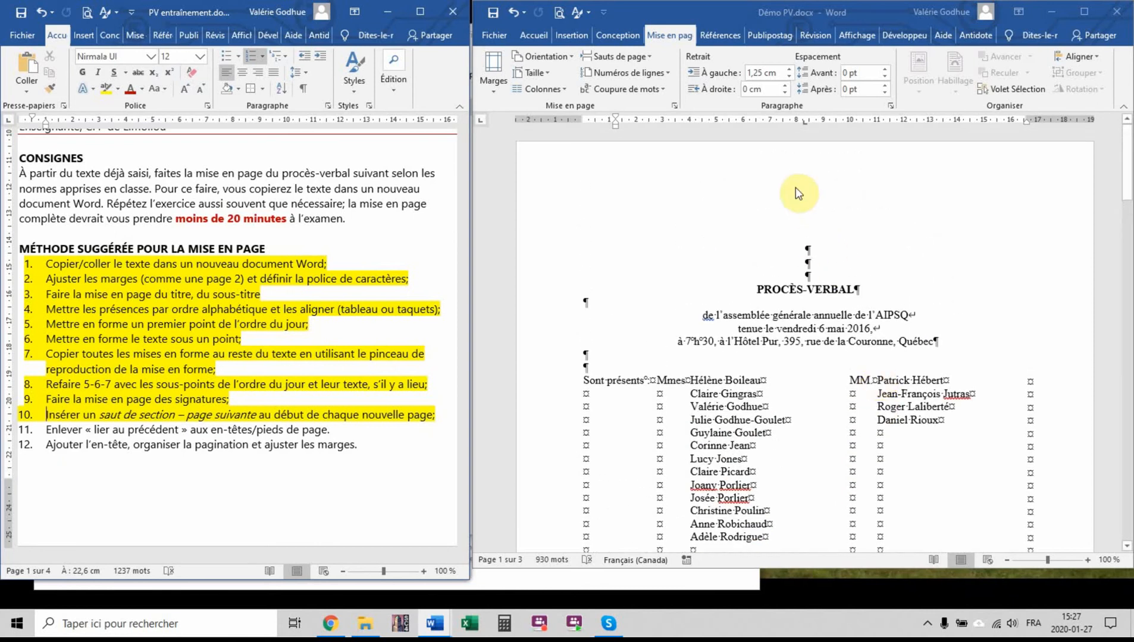
double_click(799, 193)
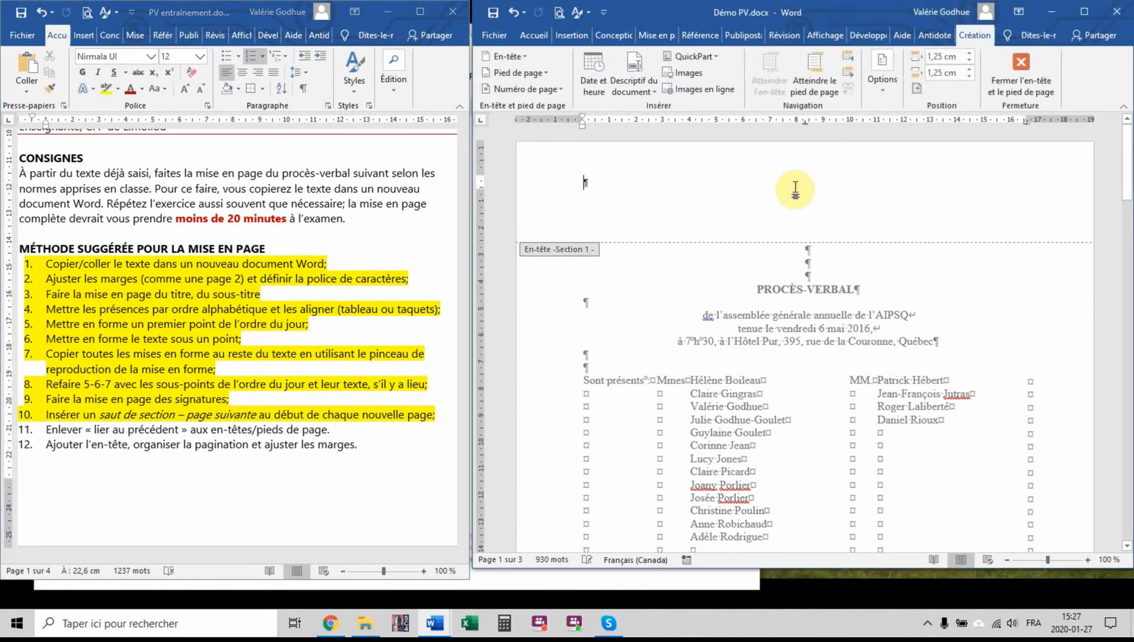
click(1093, 12)
click(428, 75)
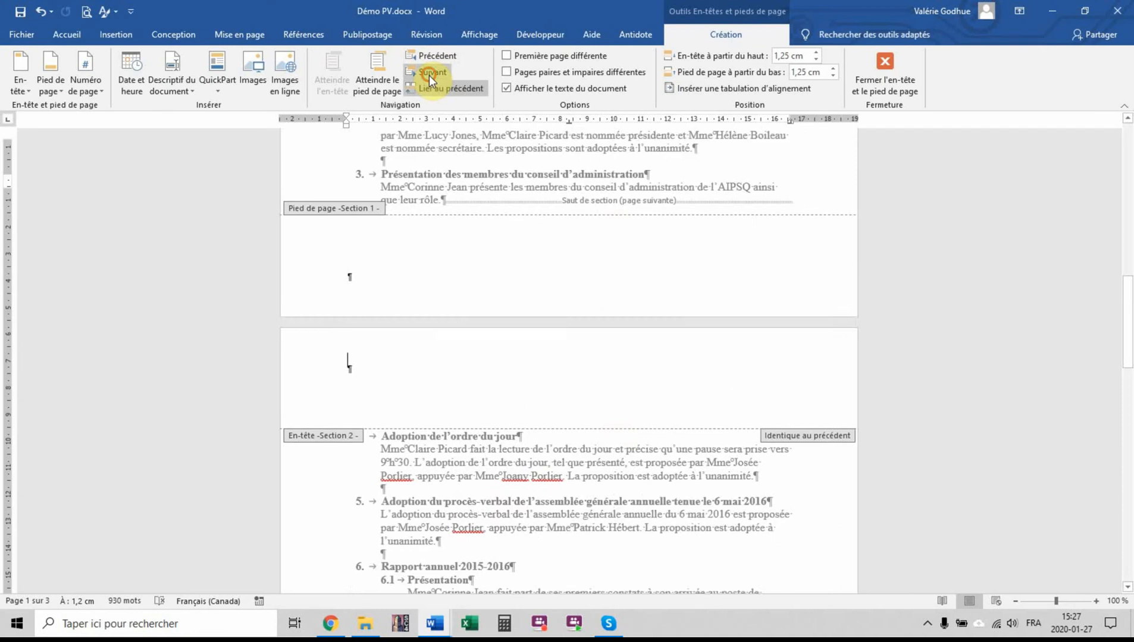
click(434, 56)
Go on to the header and footer of section 3, then close header and footer editing
scroll(589, 193, down, 15)
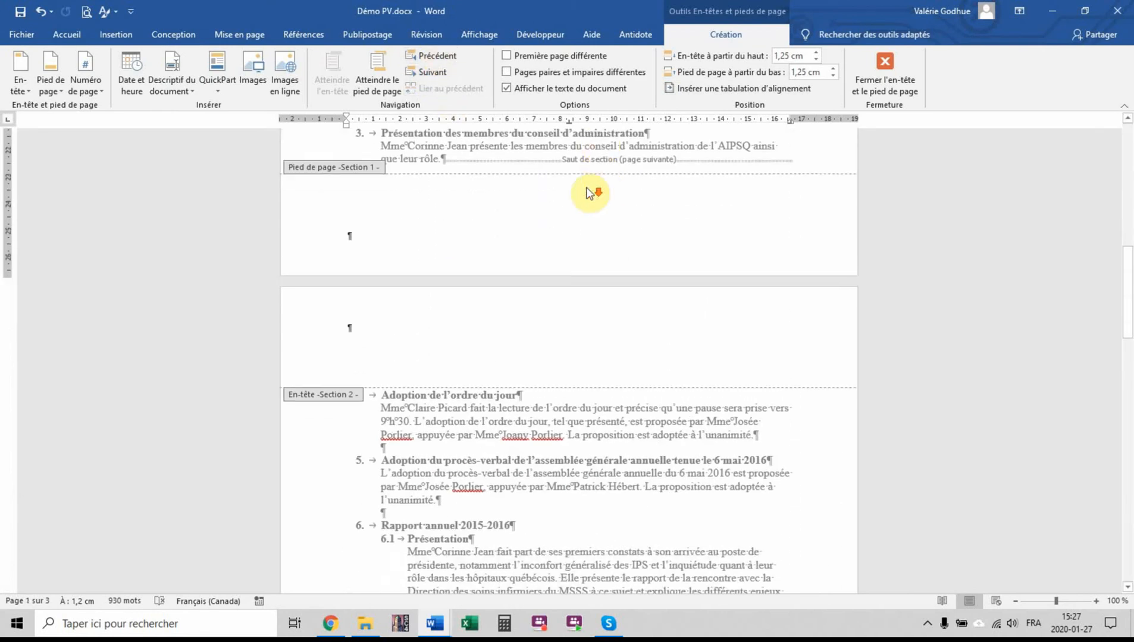
click(430, 72)
click(430, 72)
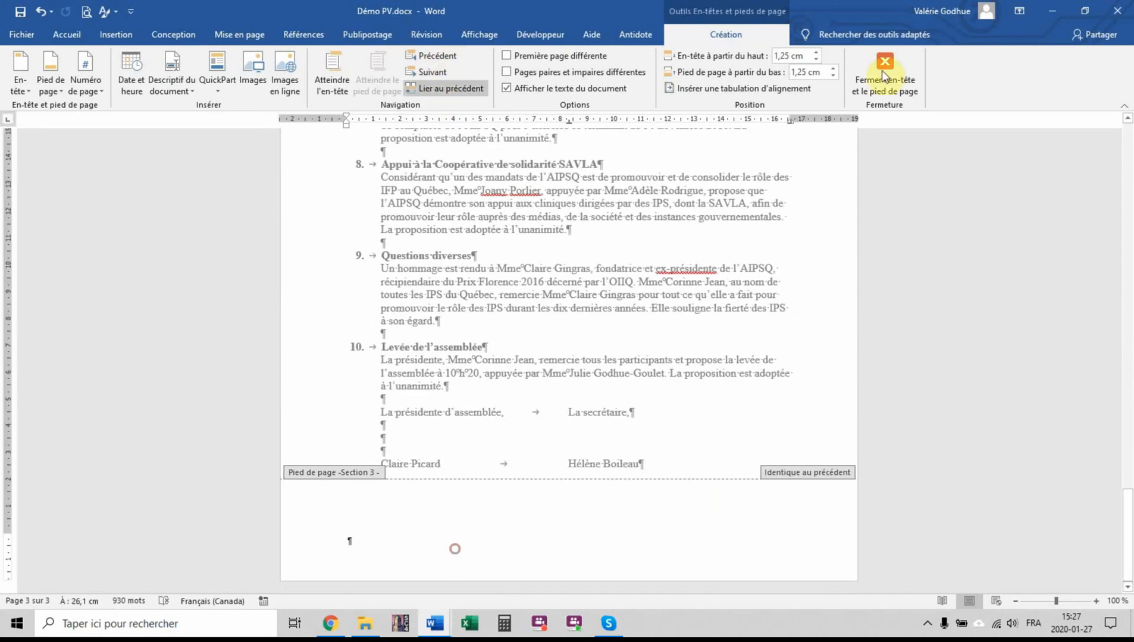
click(884, 66)
Delete the three empty lines above the "PROCÈS-VERBAL" title on page 1
scroll(877, 440, up, 20)
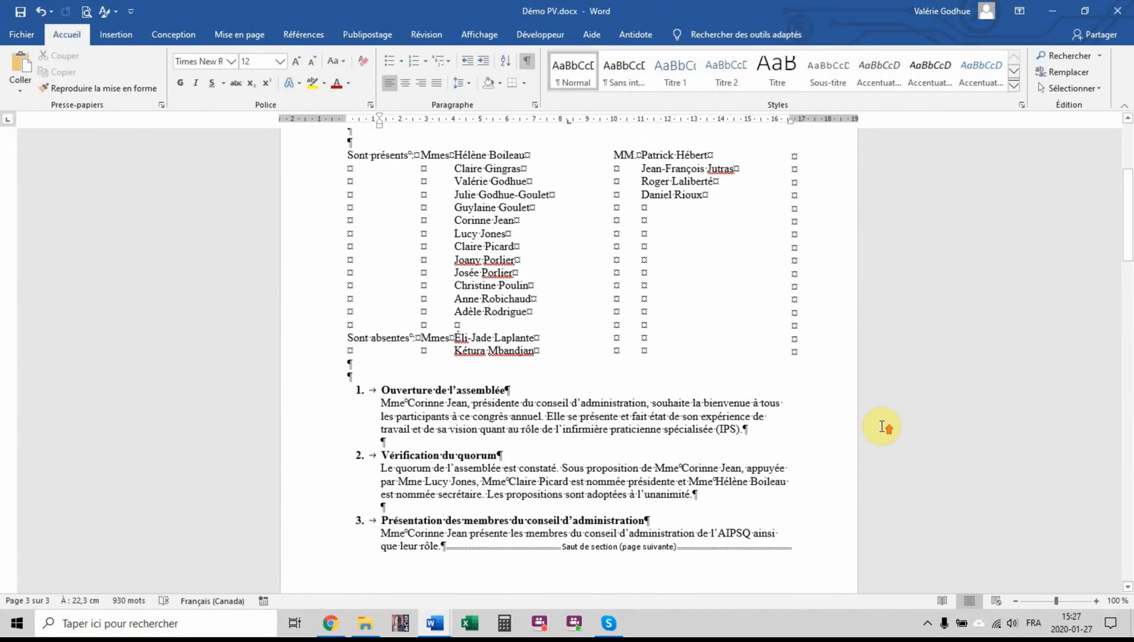
scroll(881, 427, up, 5)
click(570, 246)
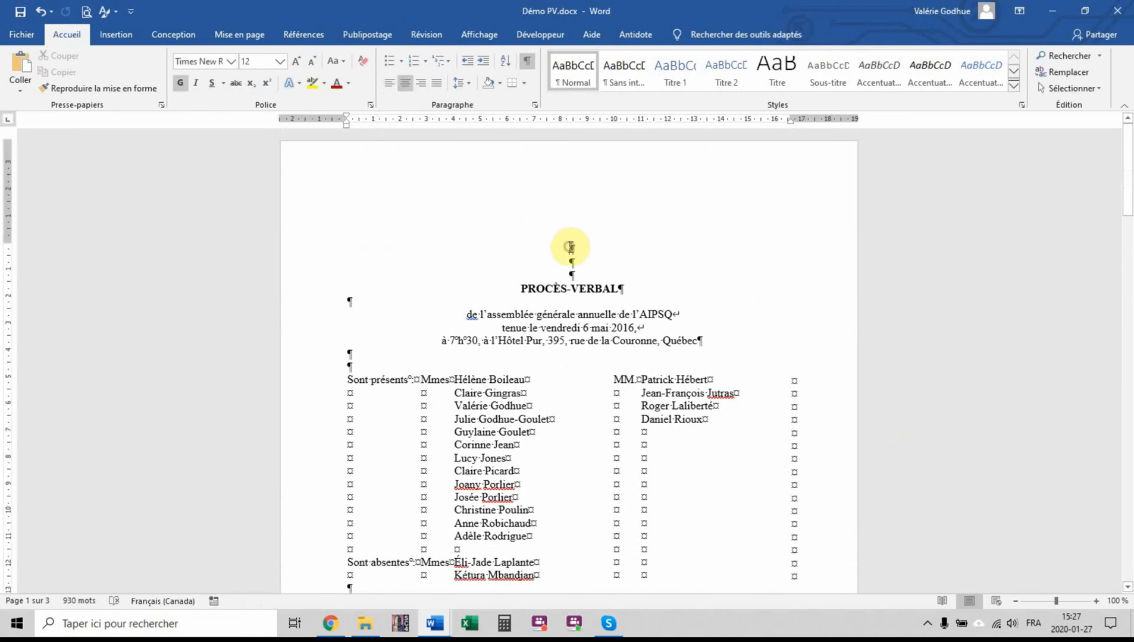
key(Delete)
key(Delete)
key(Delete)
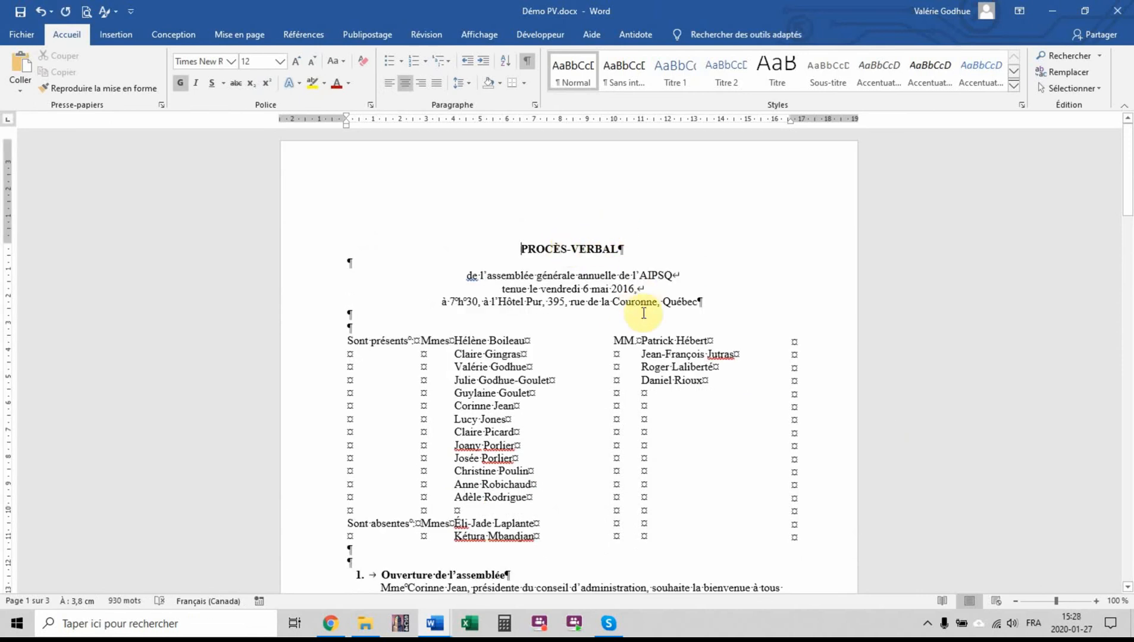
Set the top margin of the first section to 5 cm
click(239, 35)
click(247, 105)
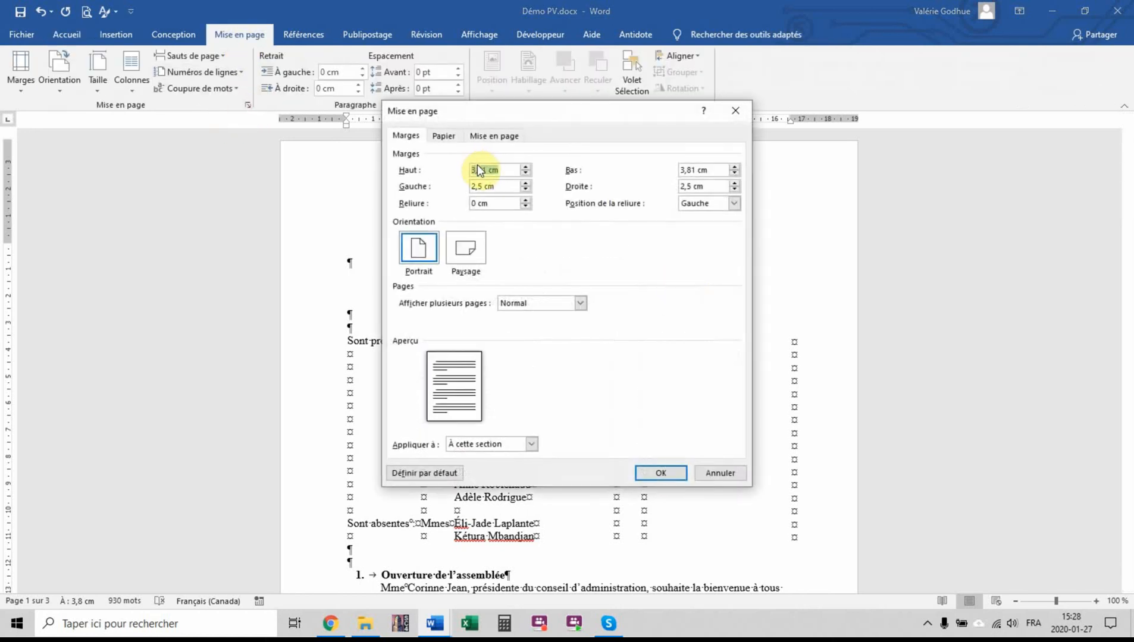
text(5)
click(648, 472)
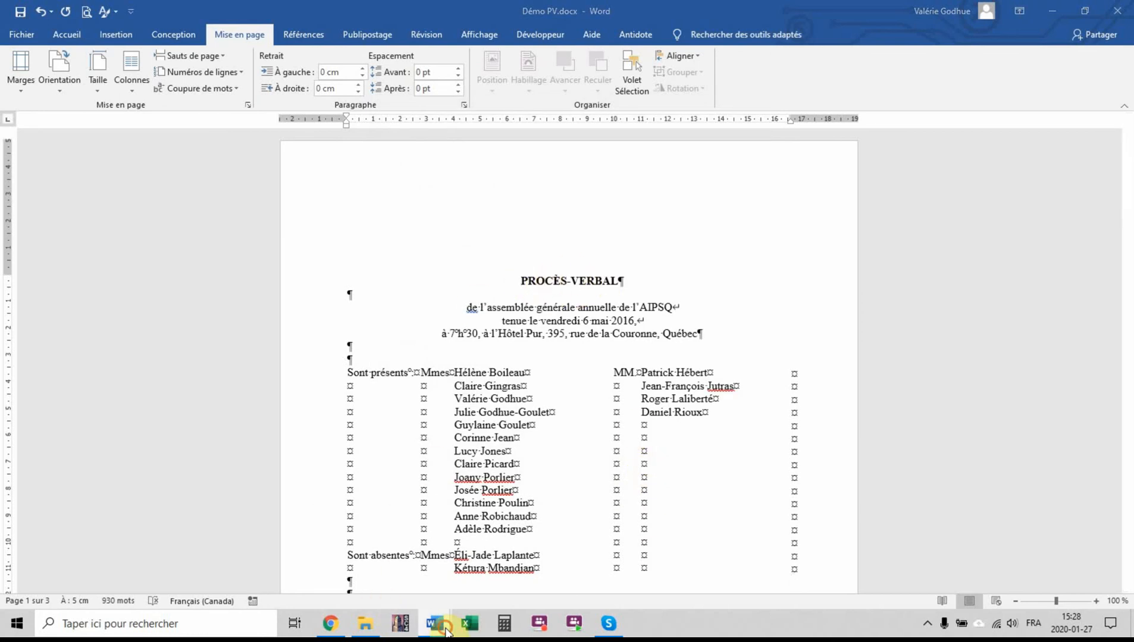
Copy the "En-tête incroyable" picture from the instructions document and paste it into the section 1 header of the minutes
click(376, 568)
scroll(202, 381, down, 8)
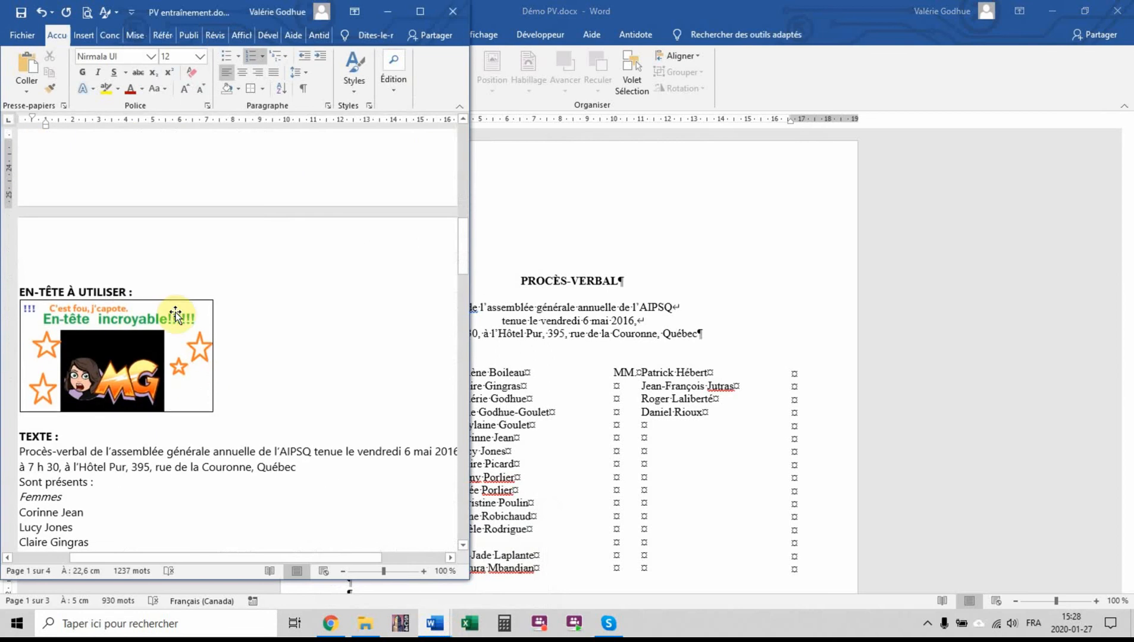
click(175, 313)
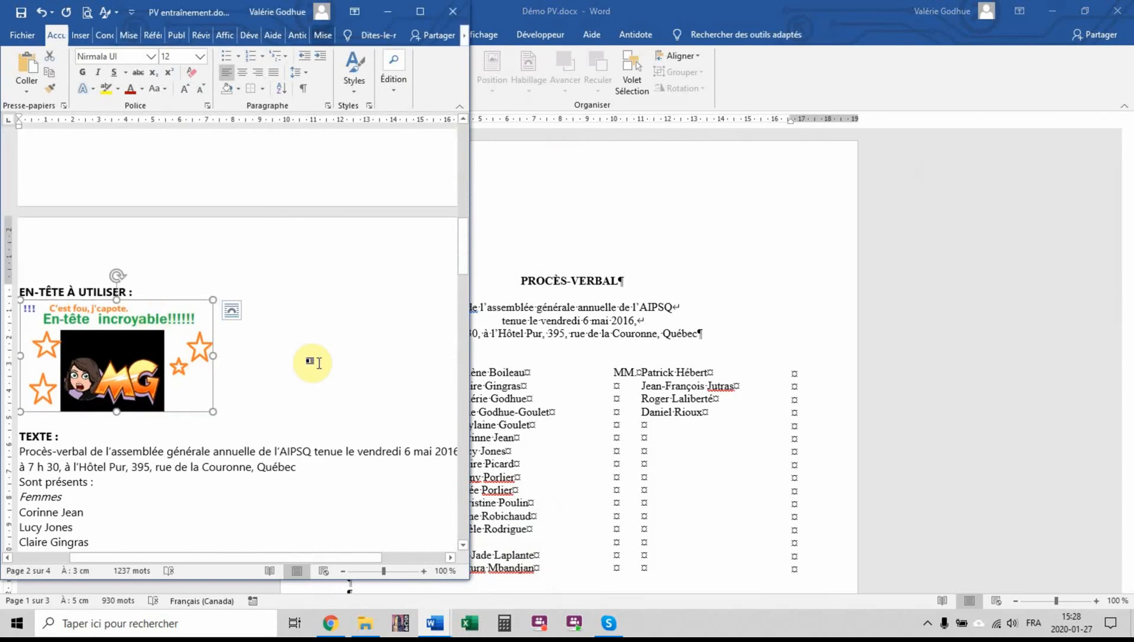
double_click(589, 180)
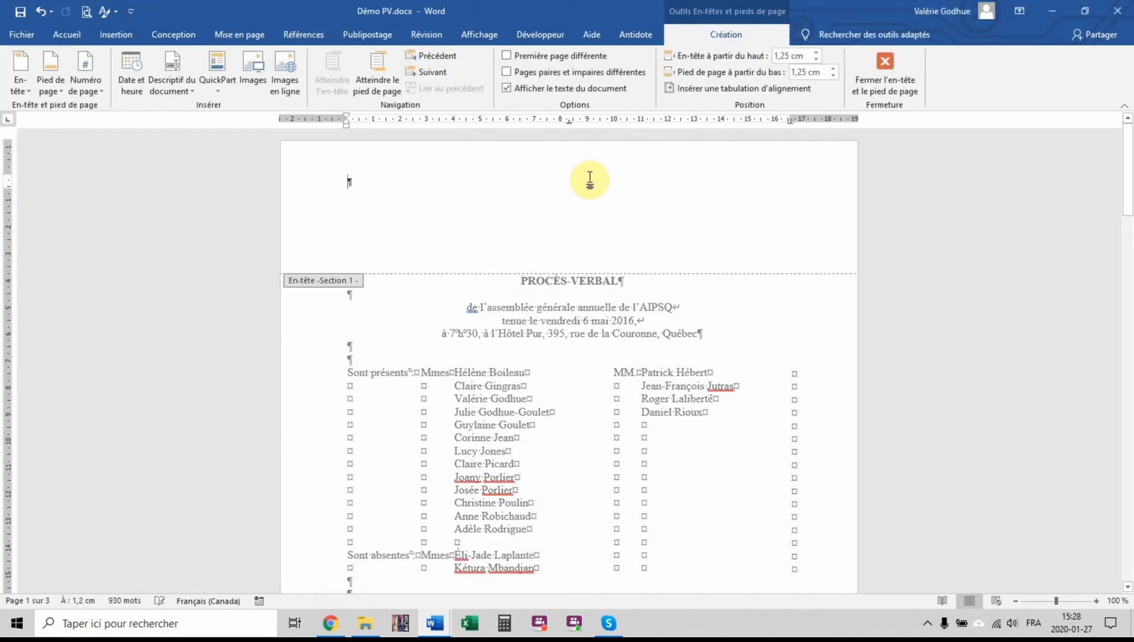
key(ctrl+v)
Center the picture horizontally in the section 1 header
click(110, 36)
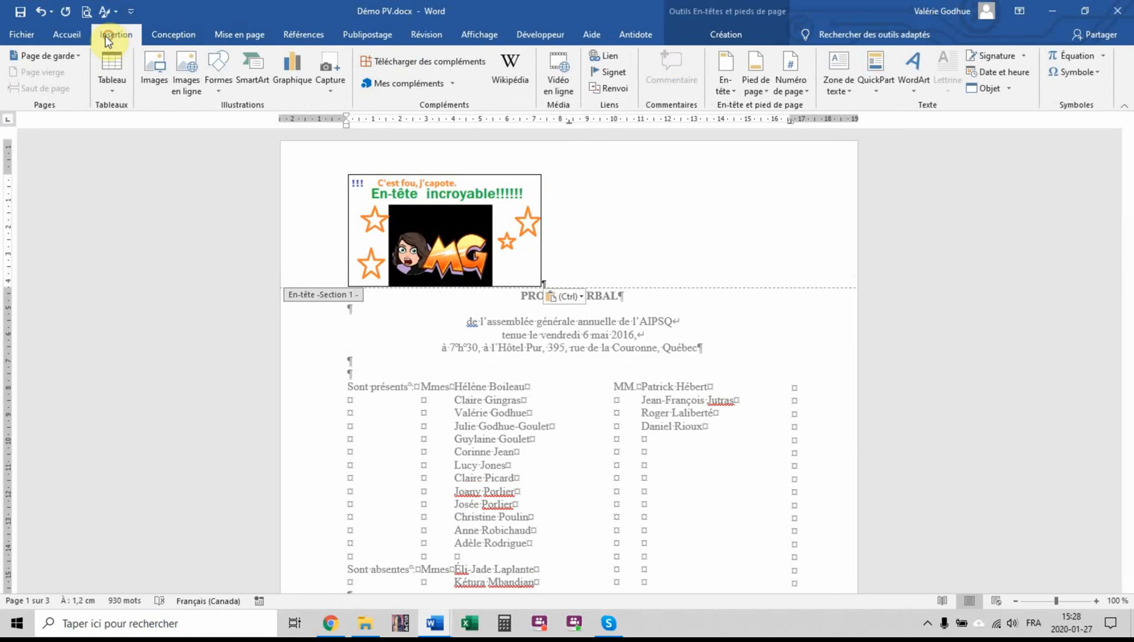
click(66, 35)
click(405, 84)
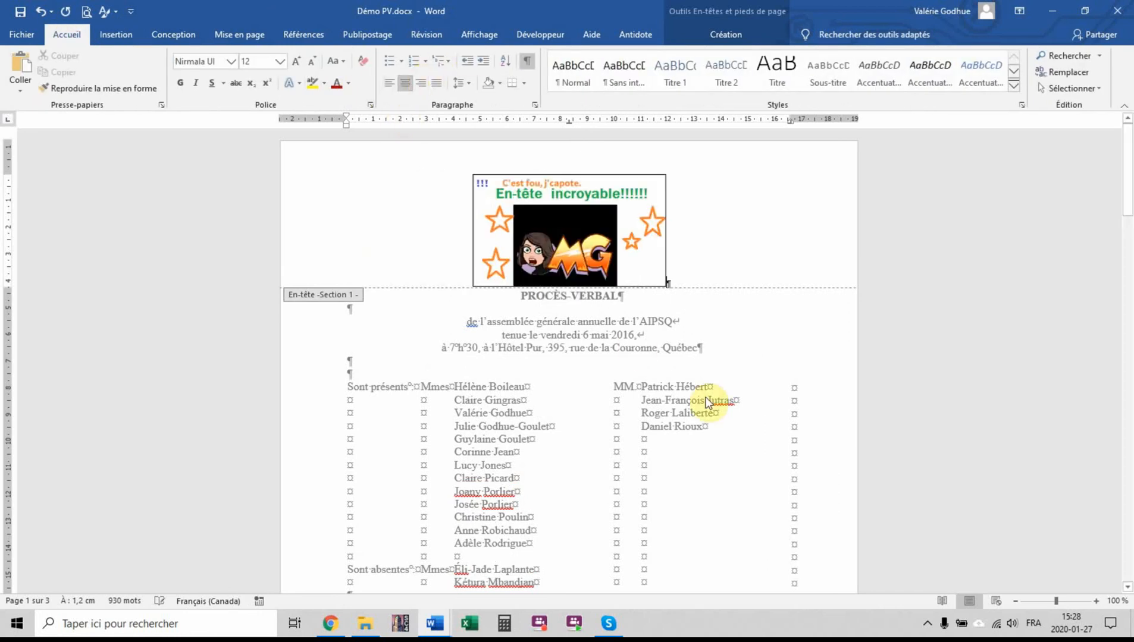
Increase the top margin of section 1 to 6 cm to clear the header picture above the title
double_click(718, 339)
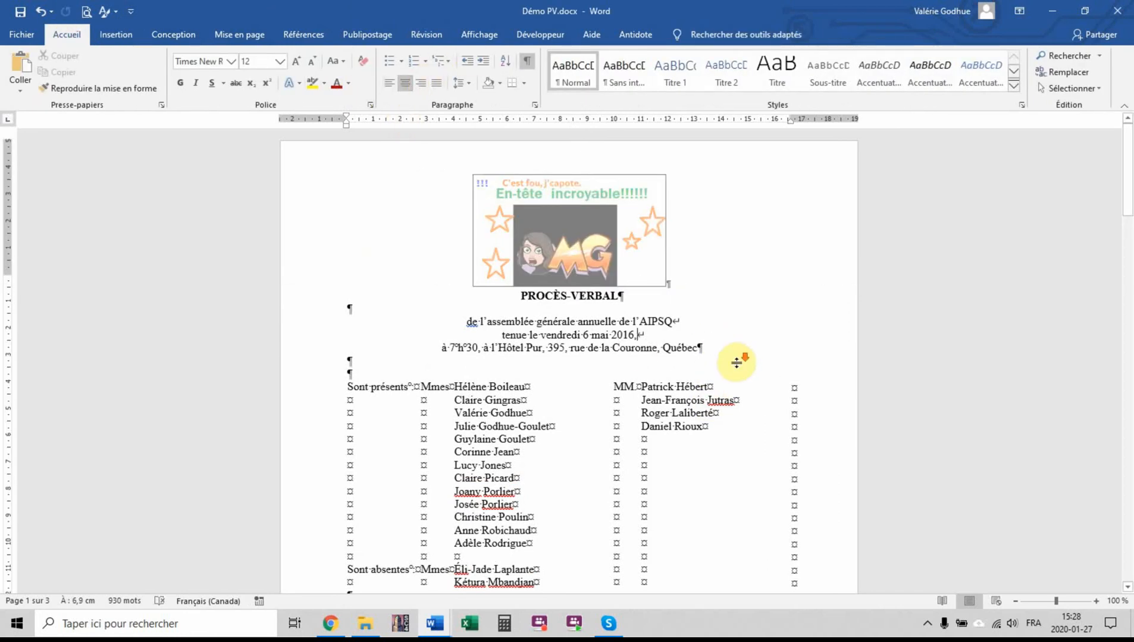
scroll(737, 363, down, 6)
scroll(734, 367, up, 4)
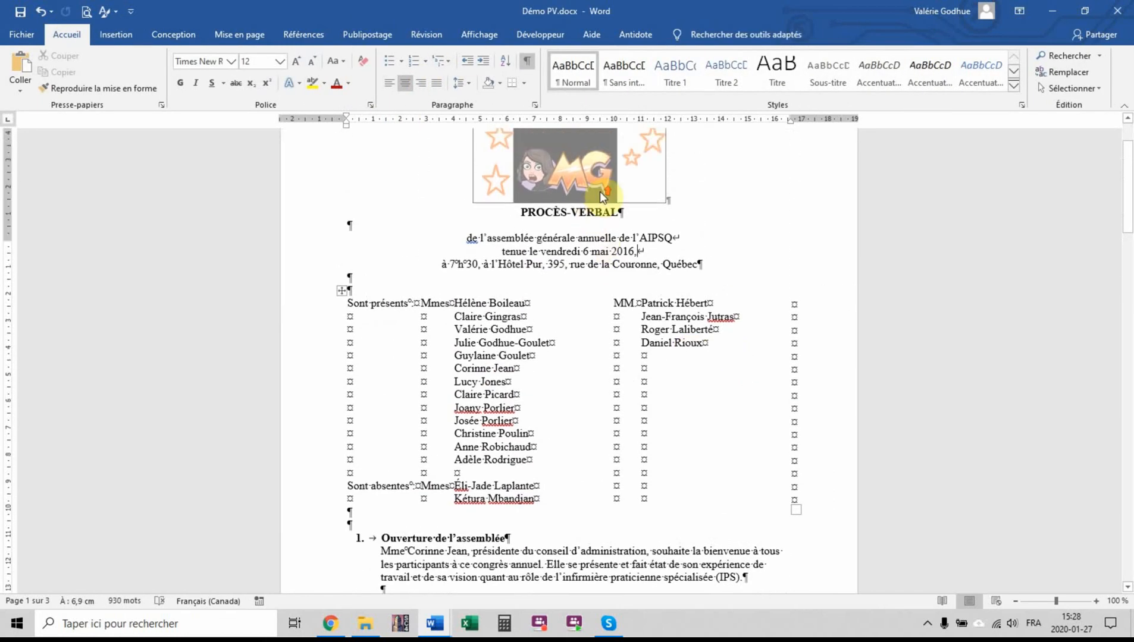
scroll(600, 191, up, 2)
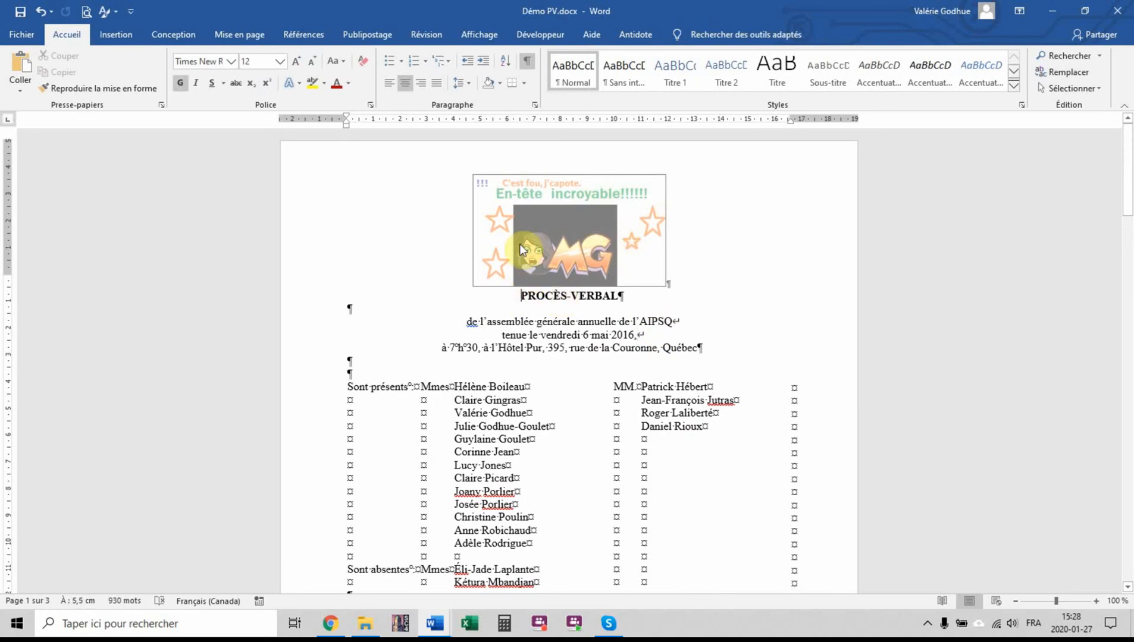
click(250, 33)
click(248, 107)
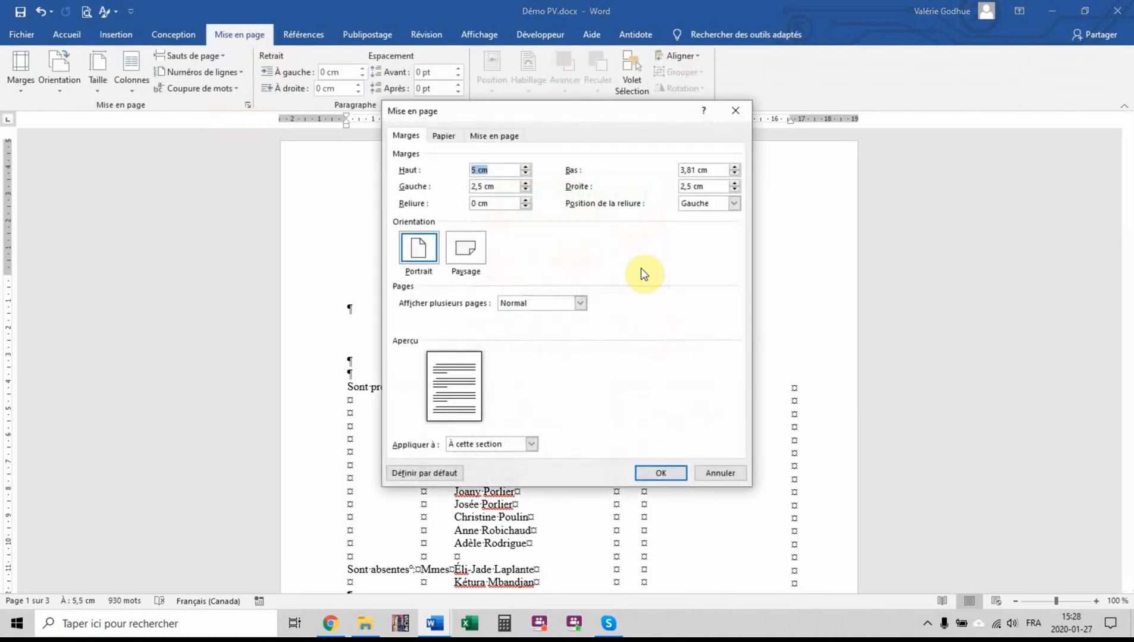
click(525, 166)
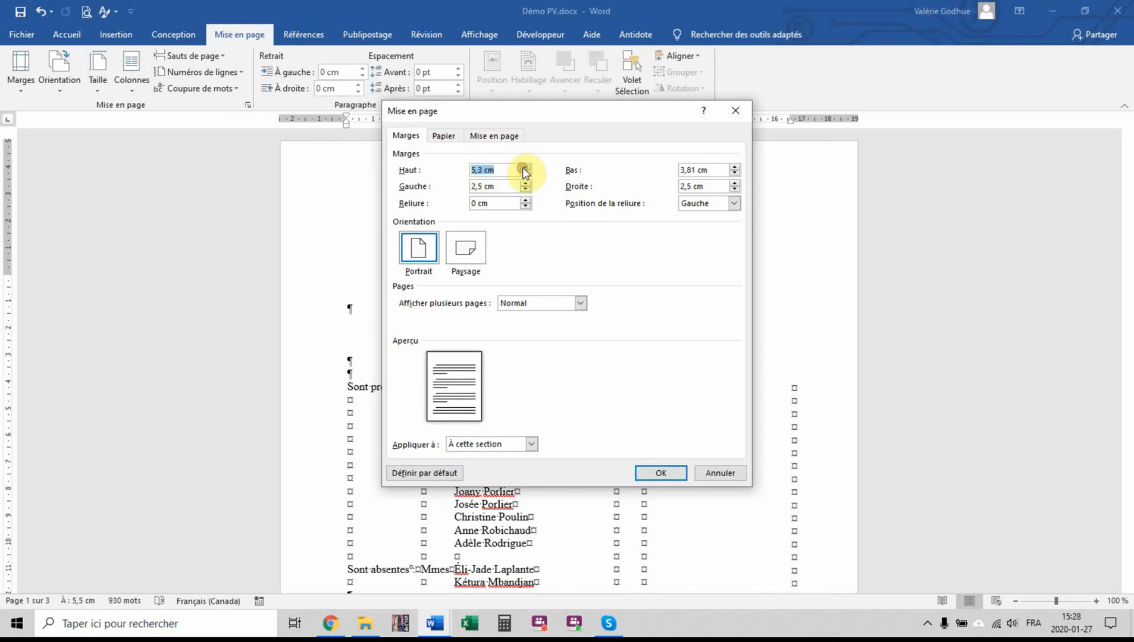
click(660, 473)
Move item 3, "Présentation des membres du conseil d'administration", with its paragraph to the start of section 2, before item 4
scroll(783, 350, down, 15)
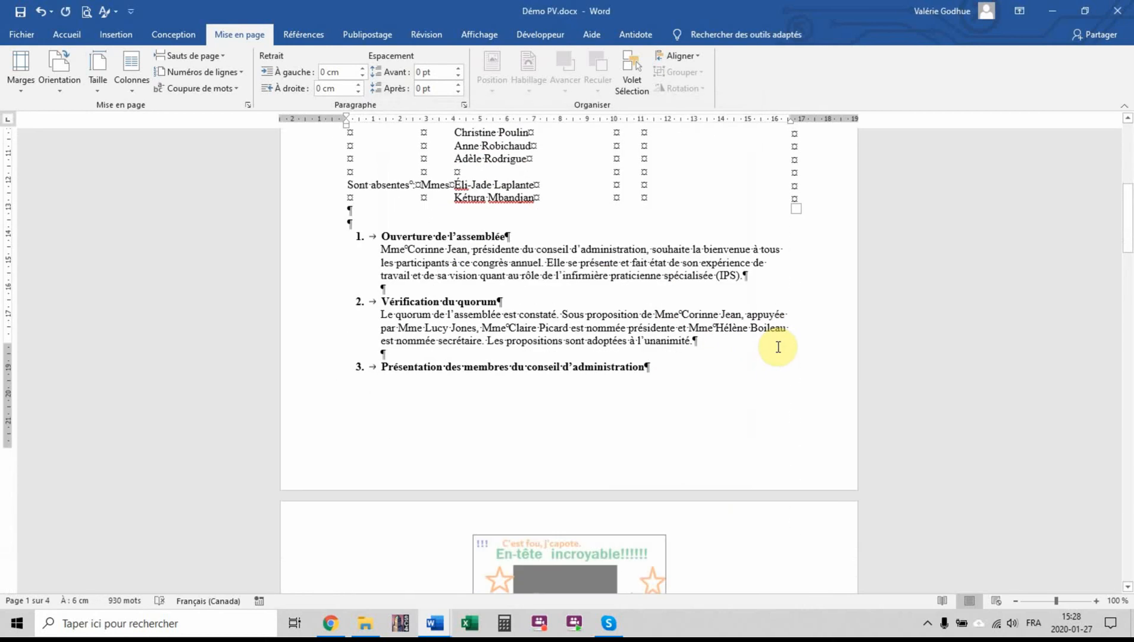
scroll(779, 352, down, 3)
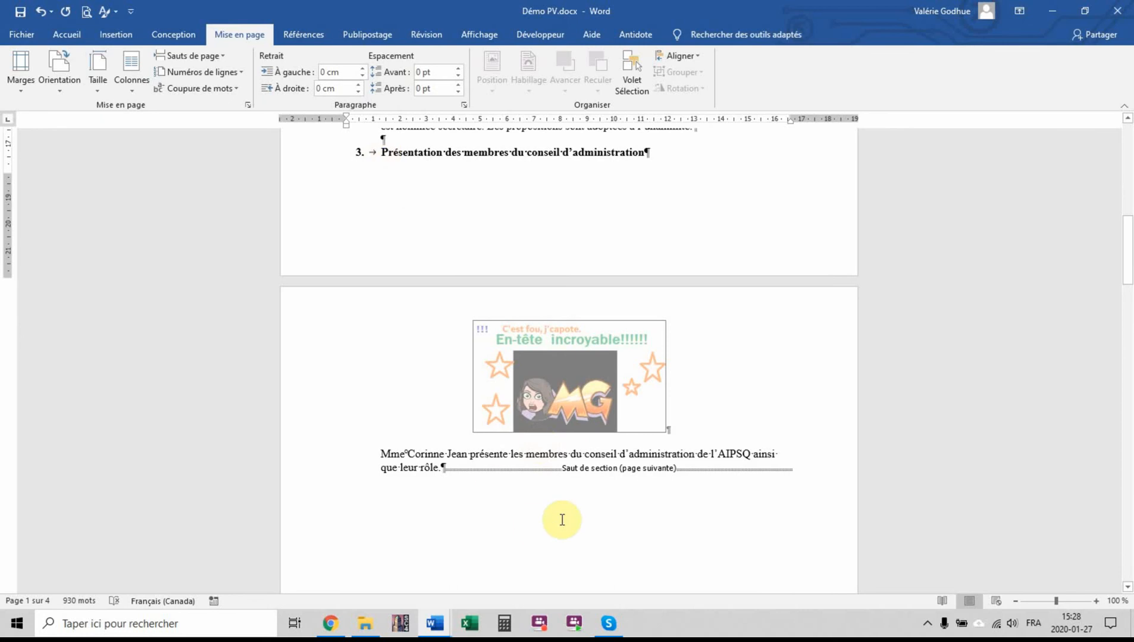
scroll(563, 522, up, 1)
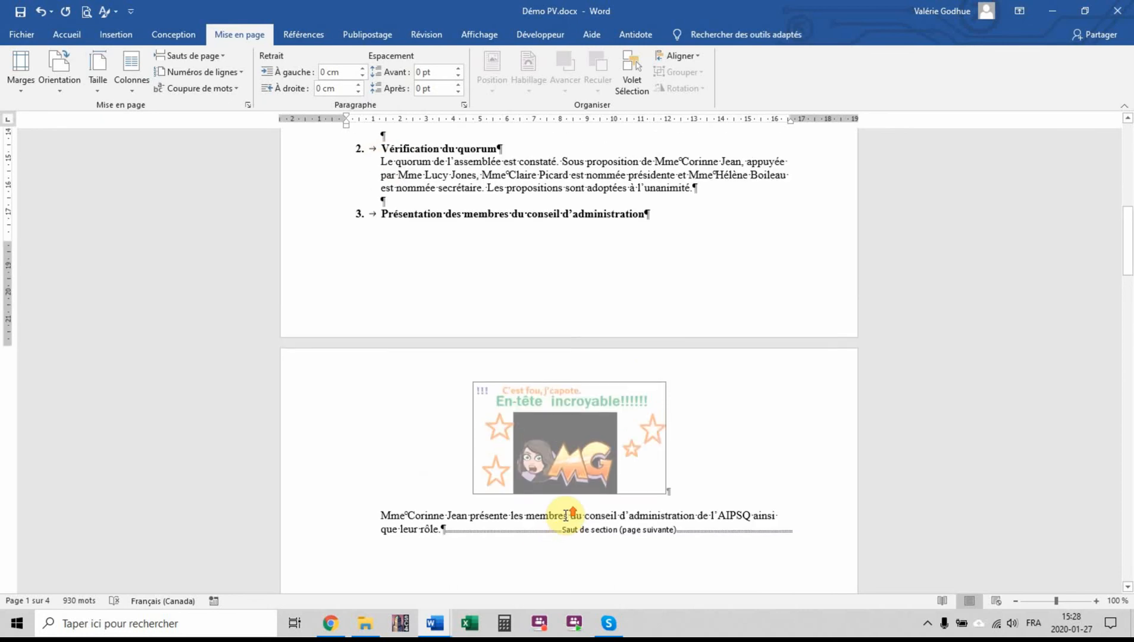
ctrl+click(382, 219)
ctrl+click(441, 534)
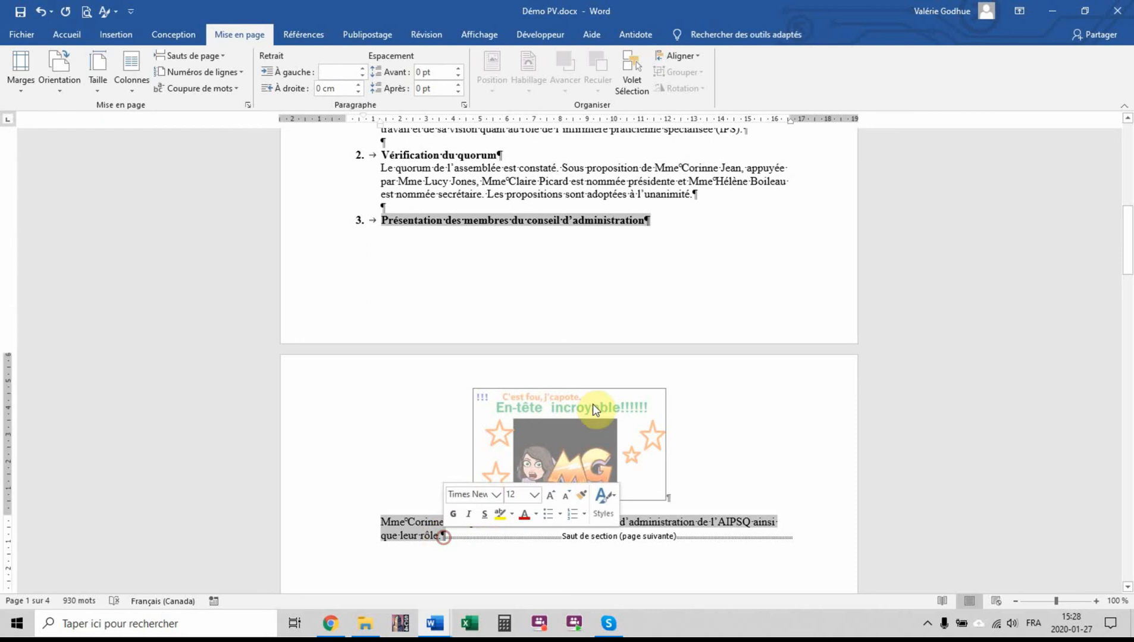
scroll(592, 404, down, 4)
drag(440, 264, 385, 453)
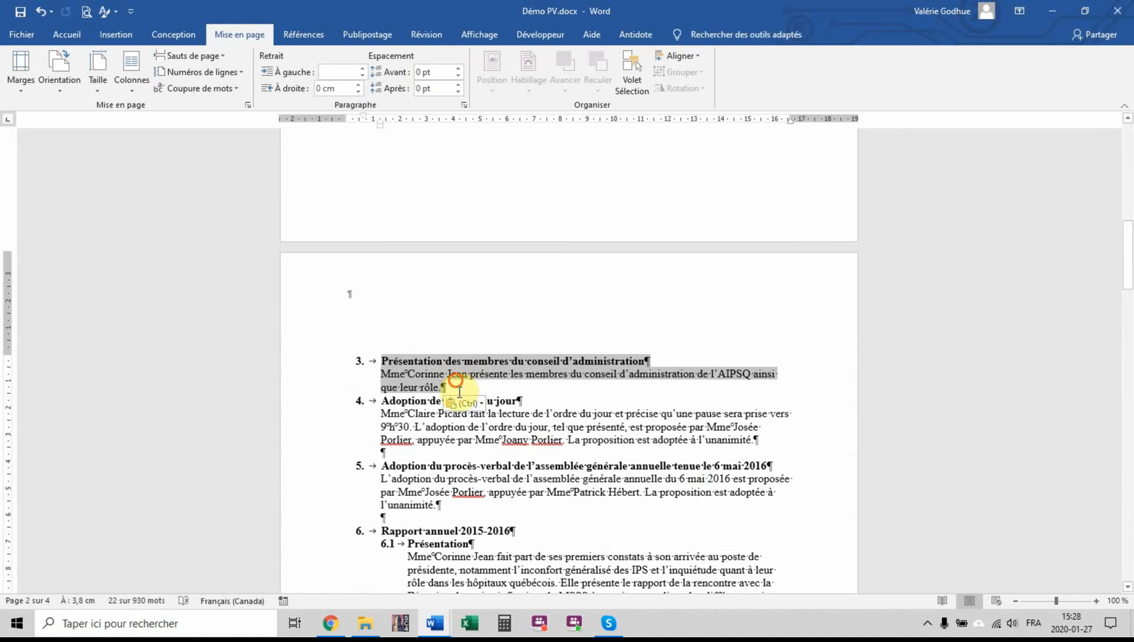
Insert a next-page section break before the "Deuxième intervention" paragraph in item 6.2
scroll(560, 375, down, 10)
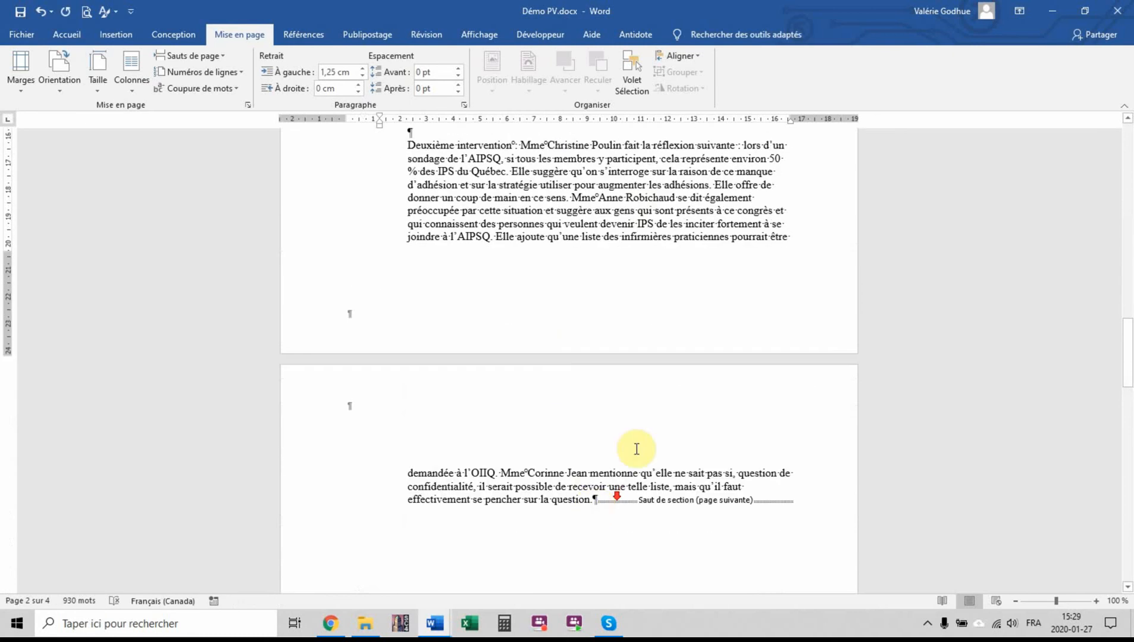
click(573, 198)
scroll(426, 194, up, 2)
scroll(630, 300, down, 2)
scroll(631, 301, up, 2)
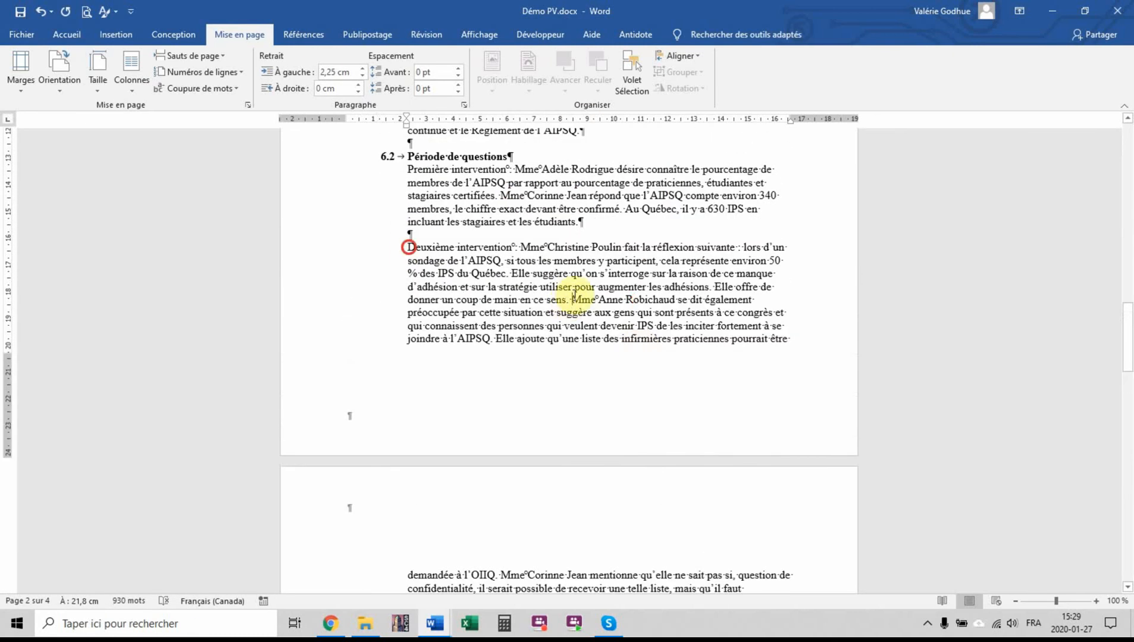
click(190, 55)
click(285, 234)
Insert a next-page section break before item 9, "Questions diverses"
scroll(595, 285, down, 10)
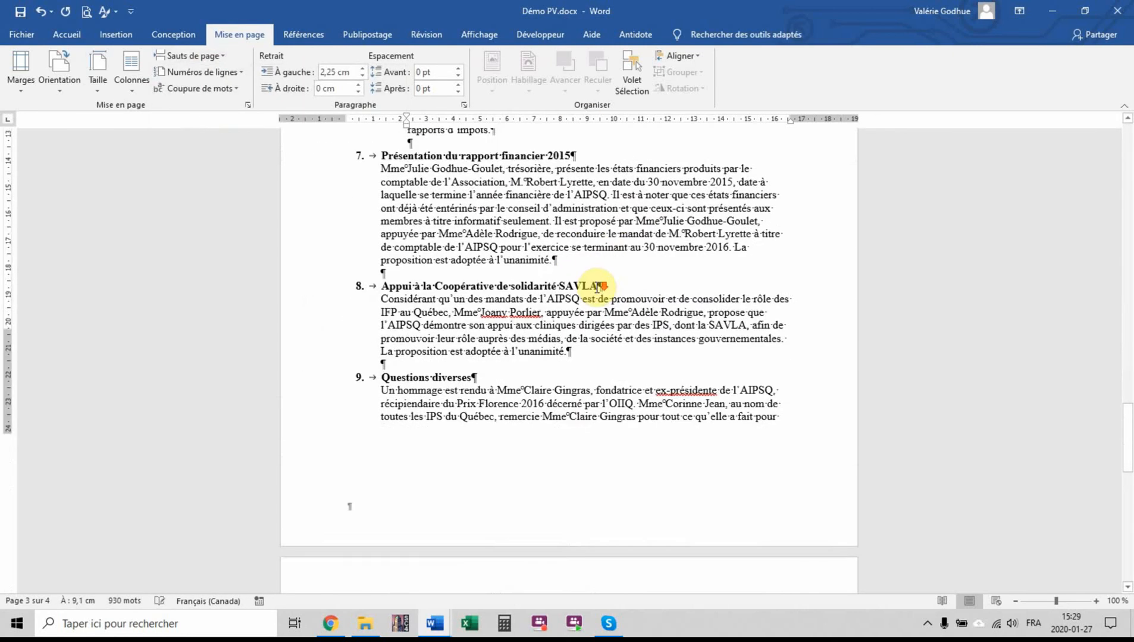
scroll(598, 288, down, 8)
scroll(597, 286, up, 6)
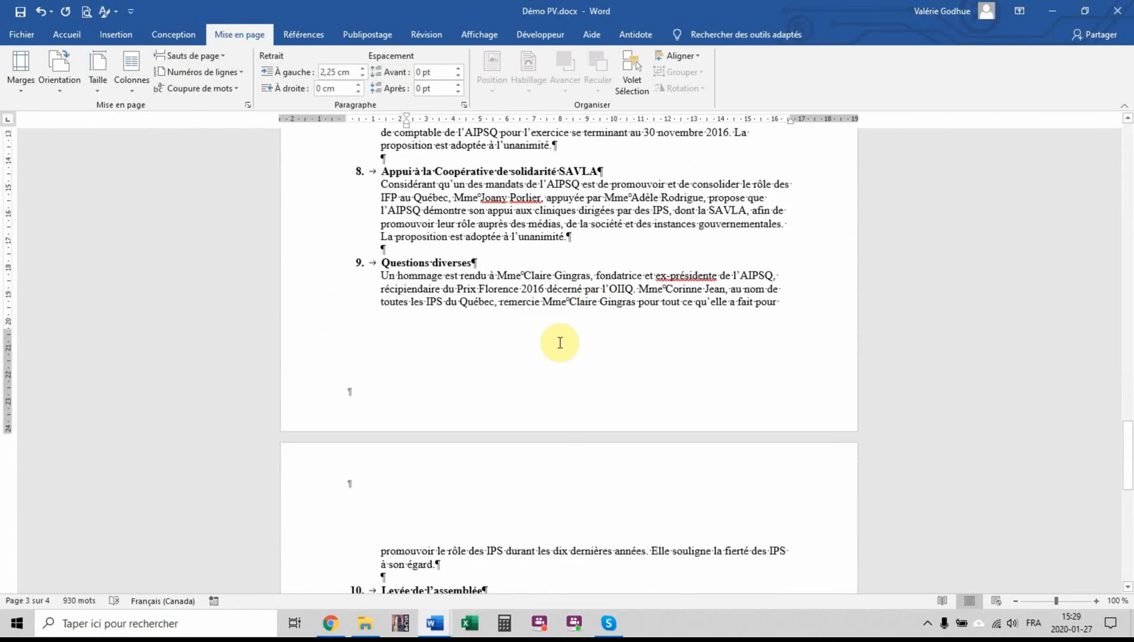
click(377, 262)
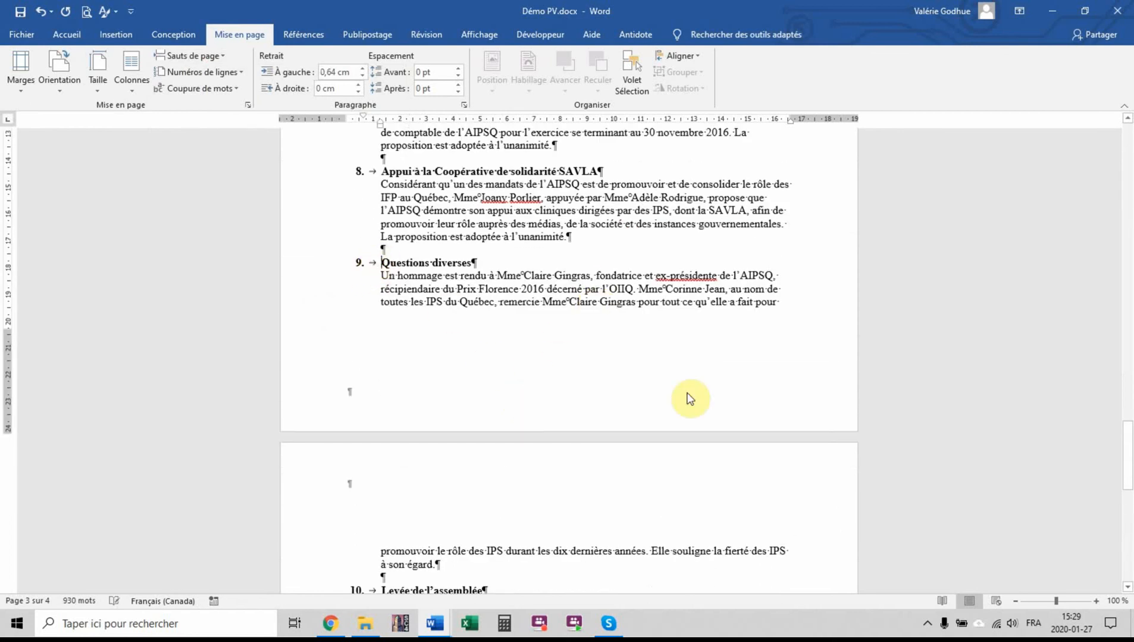
click(194, 58)
click(246, 246)
Enter the continuation mark "... 2" in the section 1 footer on page 1
scroll(763, 466, up, 15)
drag(1128, 320, 1129, 221)
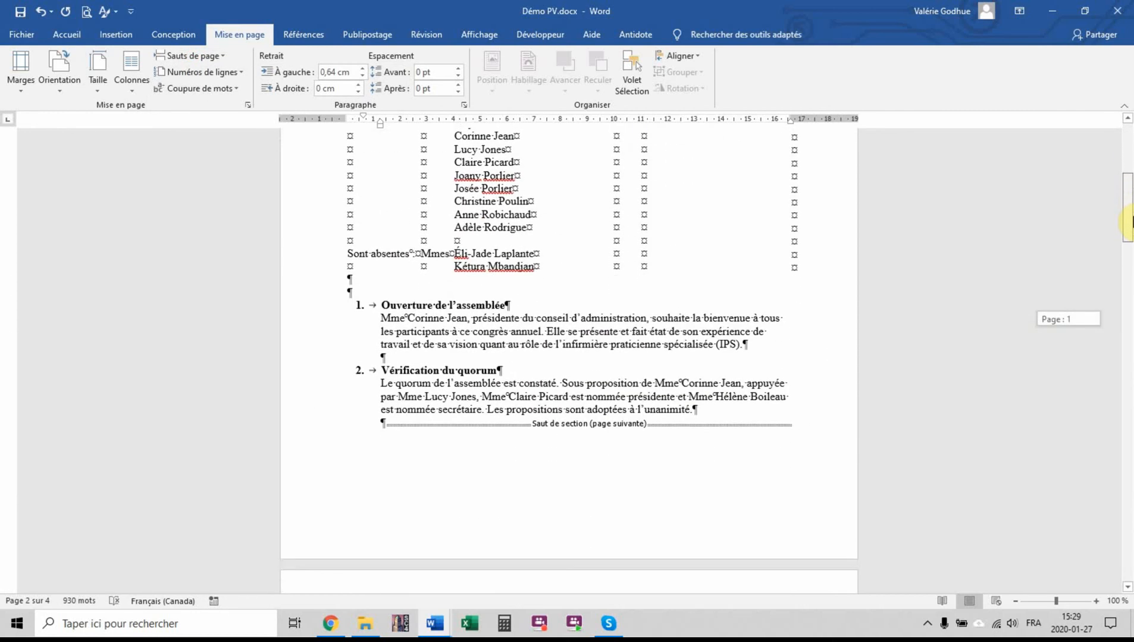
double_click(800, 527)
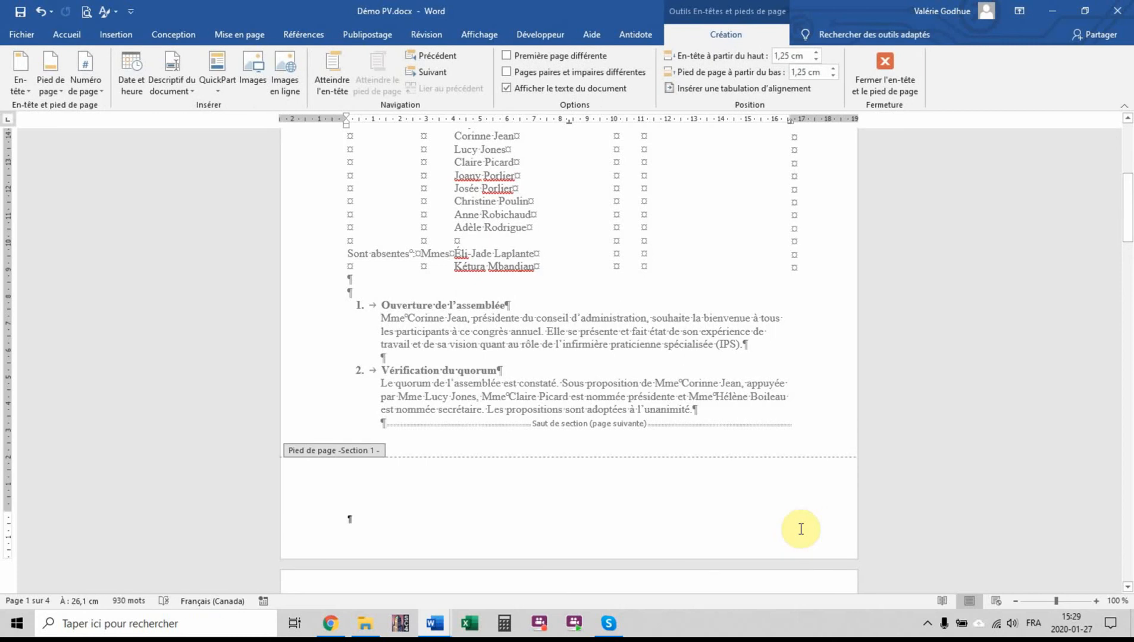
text(... 2)
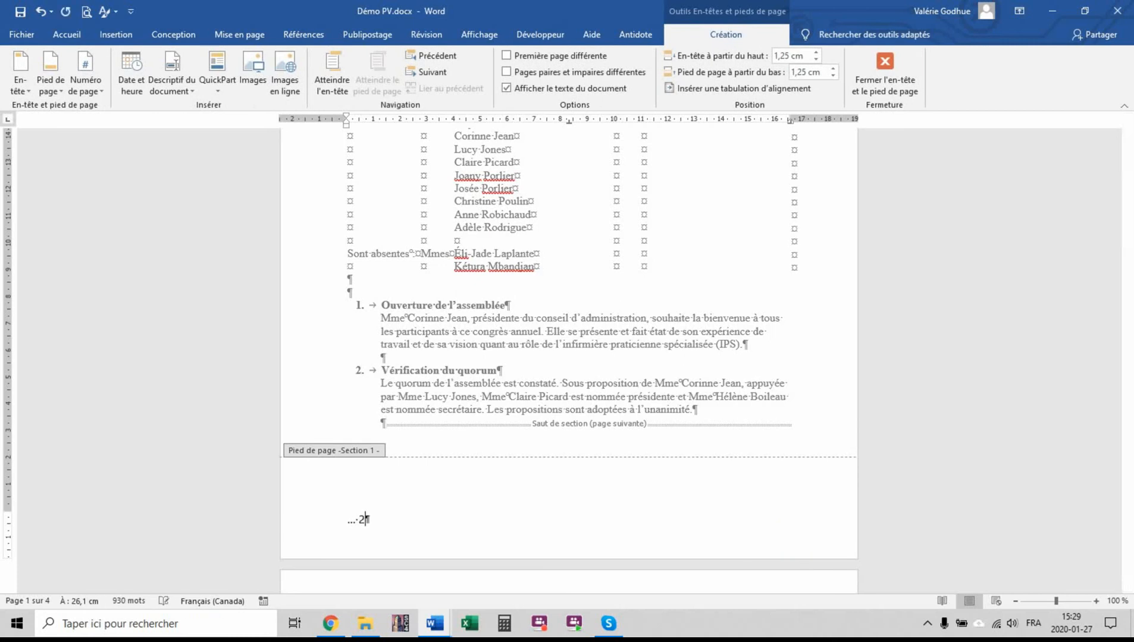
Format the "... 2" footer text in Times New Roman and align it right
click(325, 519)
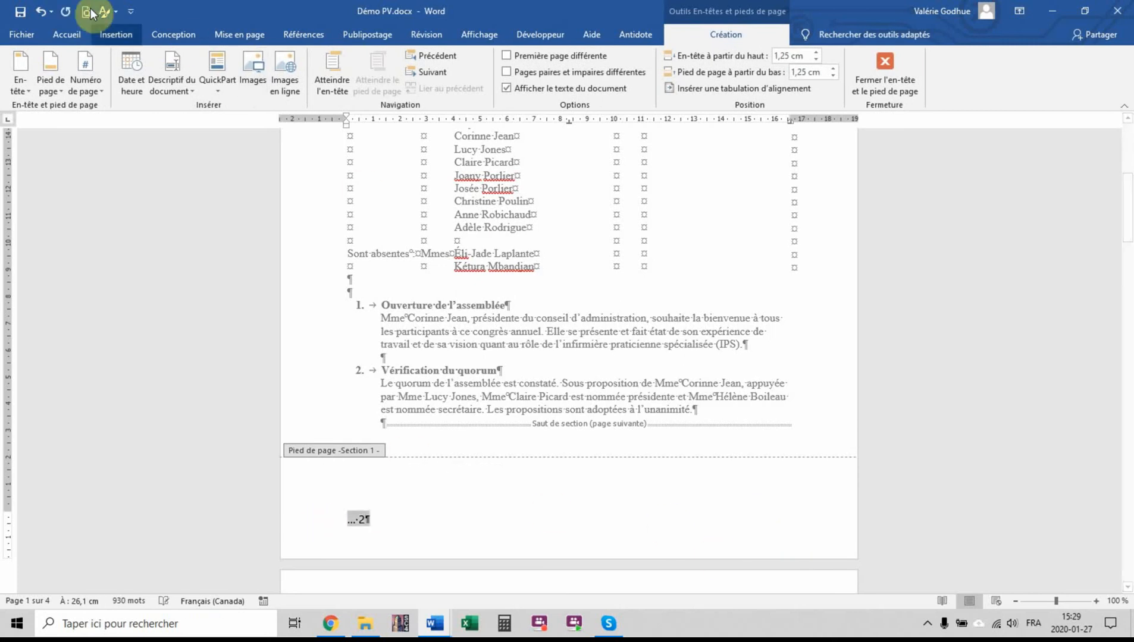
click(68, 34)
click(227, 63)
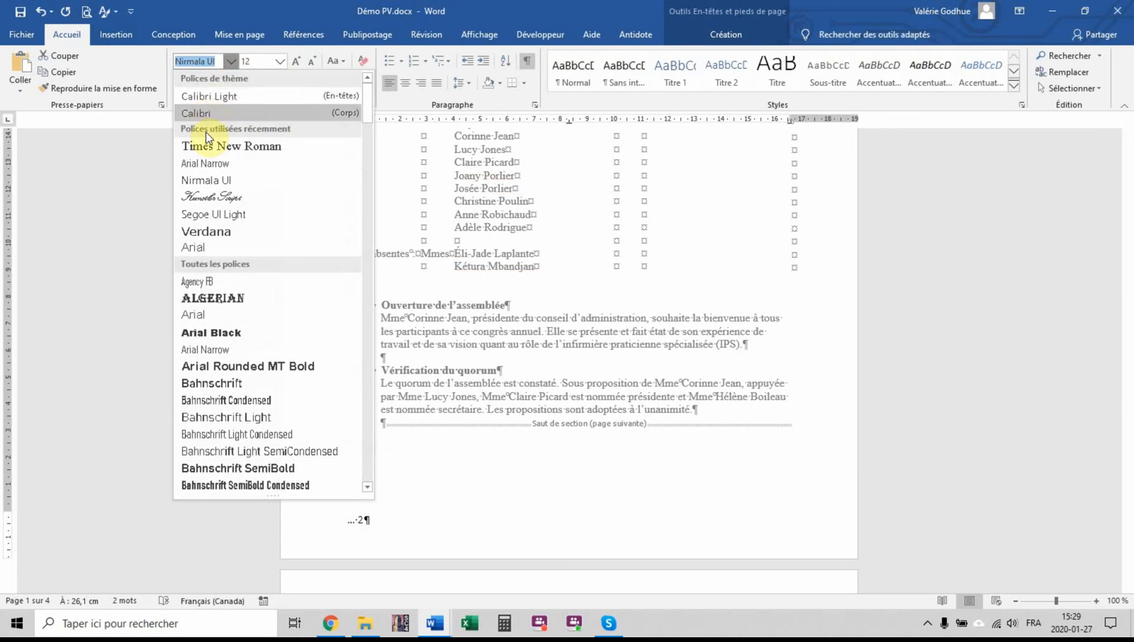
click(207, 148)
click(424, 83)
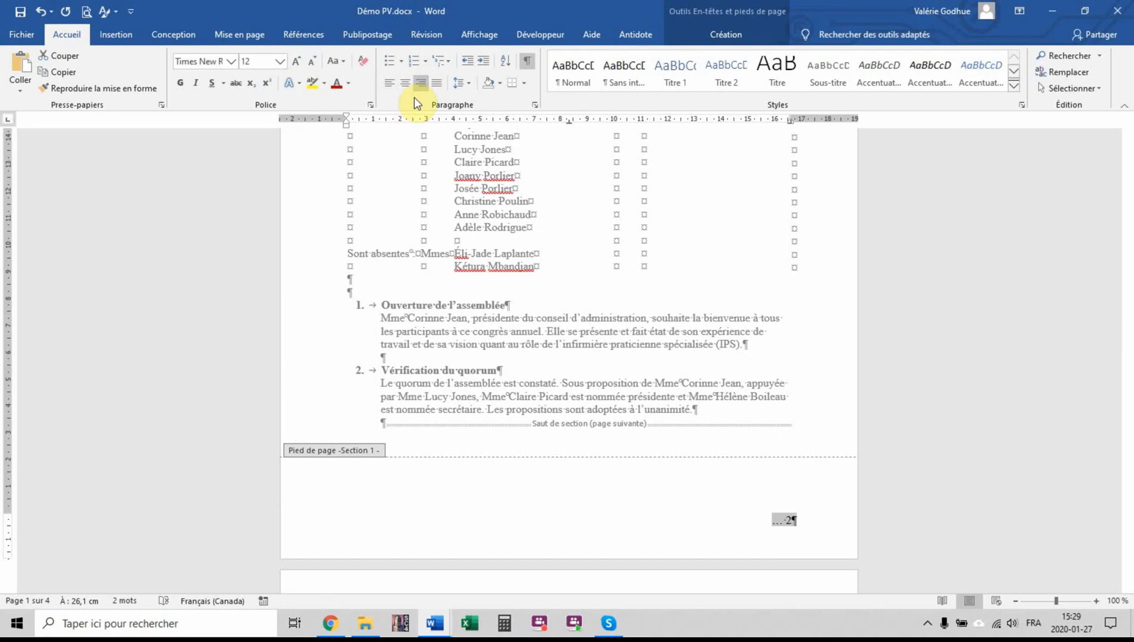
Set the section 1 footer's distance from the page bottom to 2,5 cm
click(741, 34)
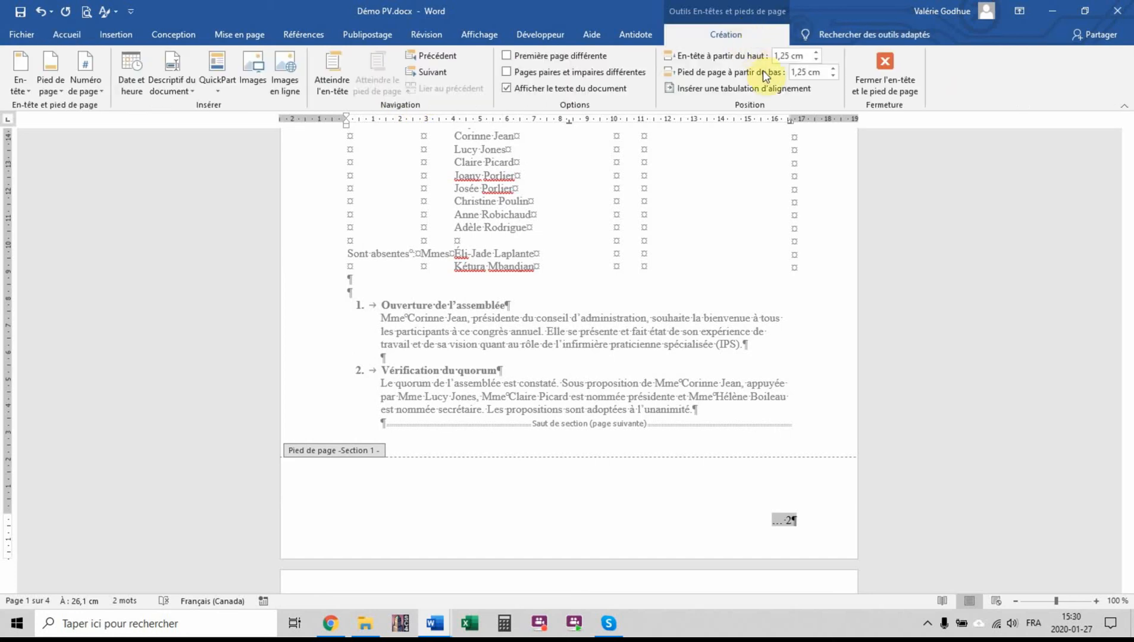
click(804, 73)
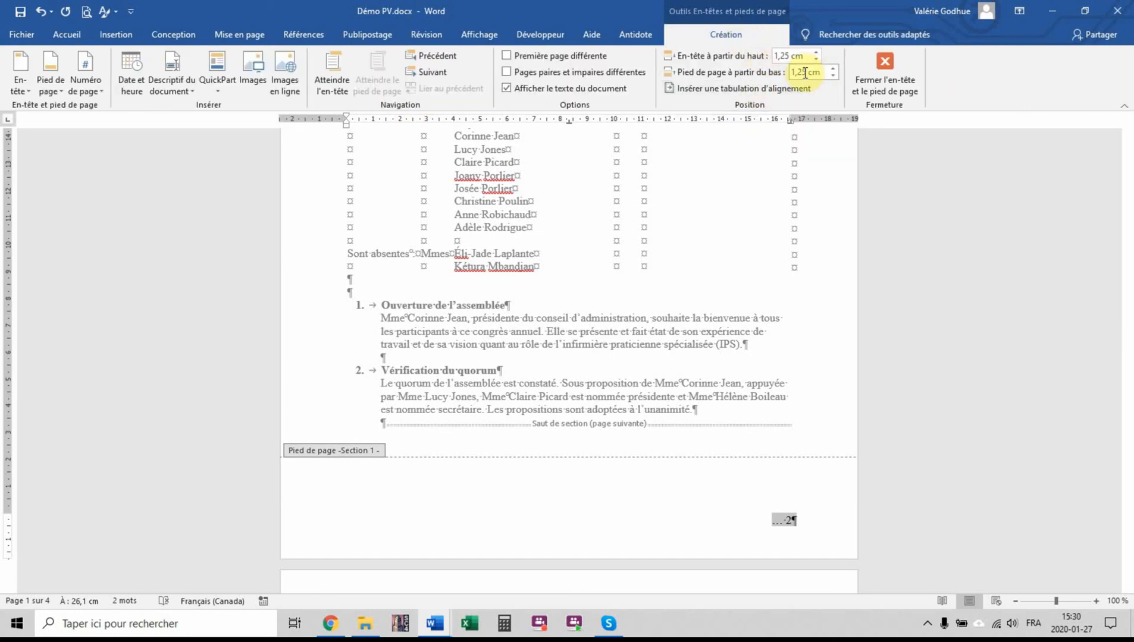
key(BackSpace)
drag(796, 75, 806, 75)
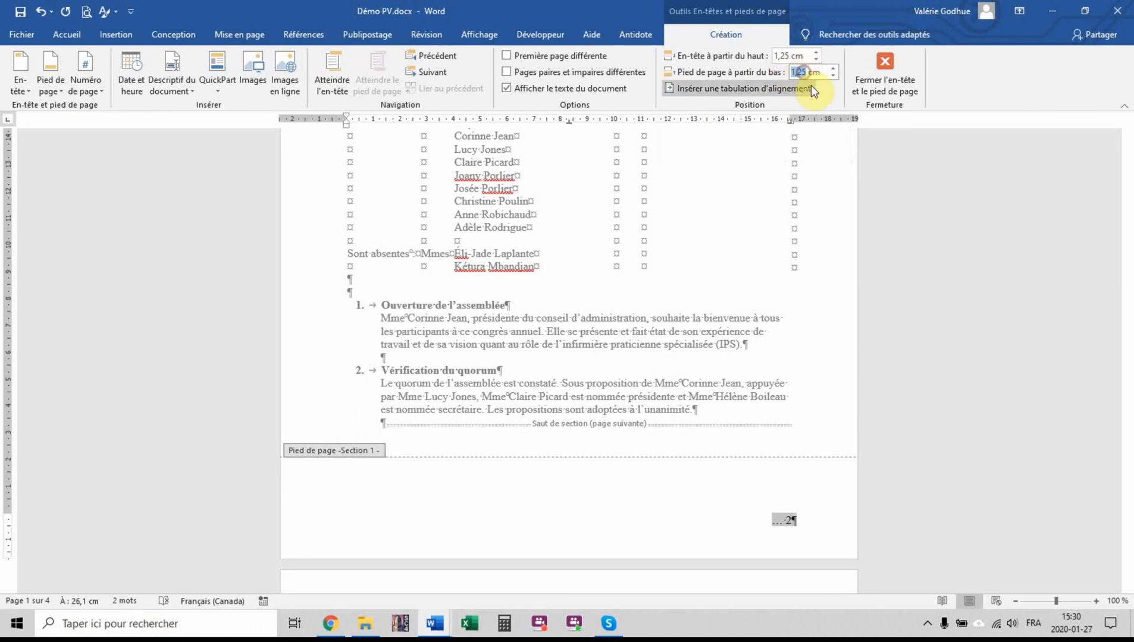
text(2,5)
key(Return)
Enter the page number 2 in the section 2 header
scroll(779, 299, down, 3)
scroll(775, 299, down, 3)
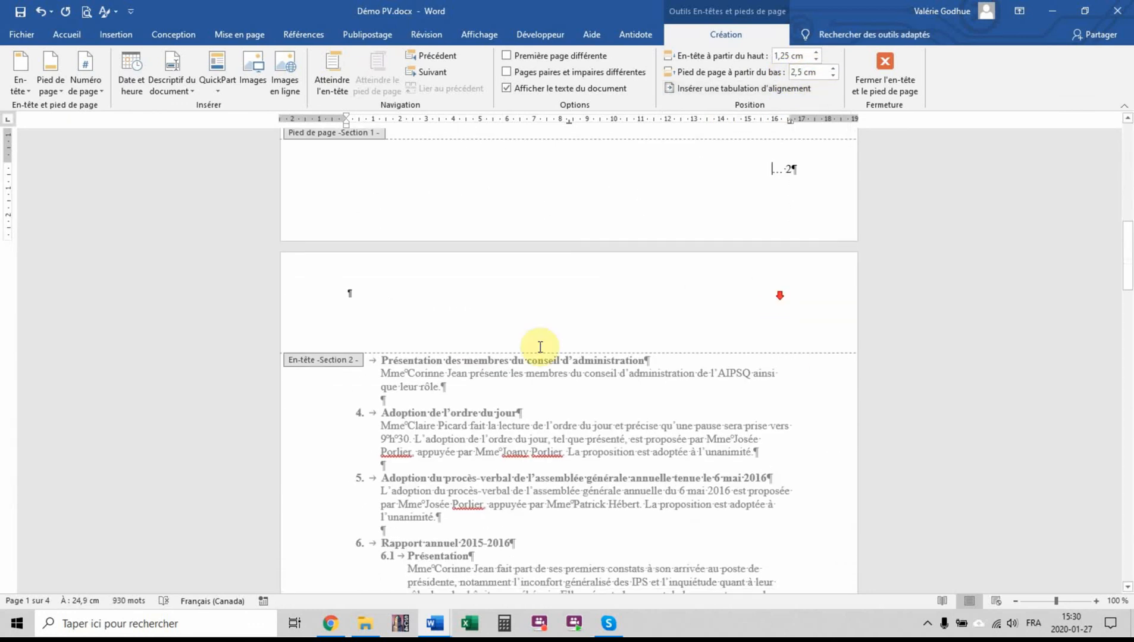
click(354, 289)
text(2)
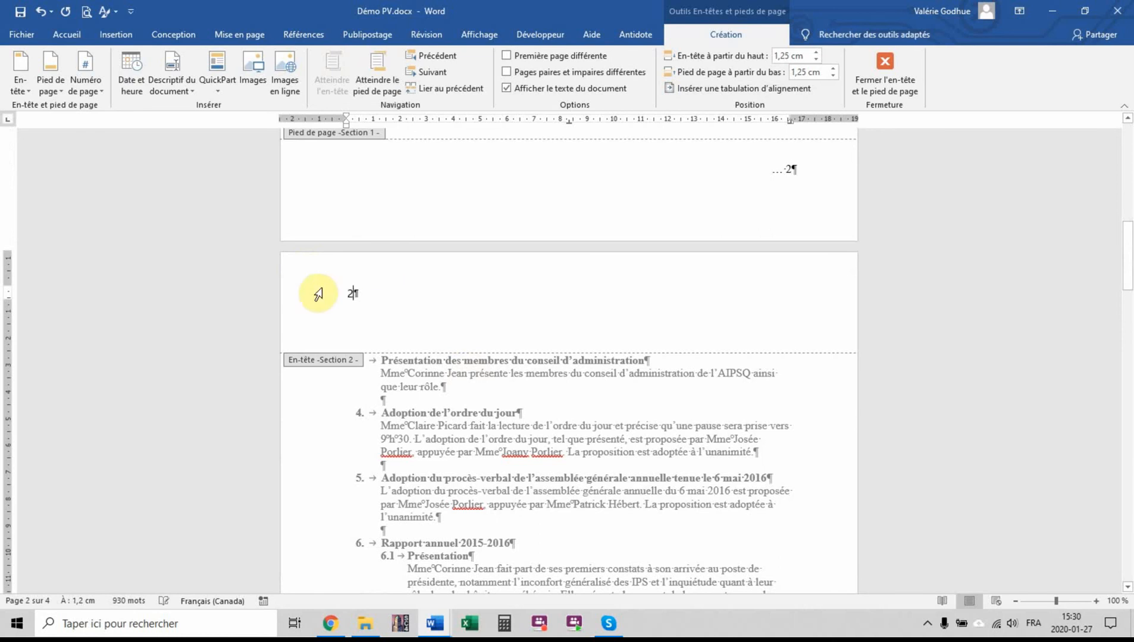
Format the number in the section 2 header in Times New Roman and align it right
click(317, 296)
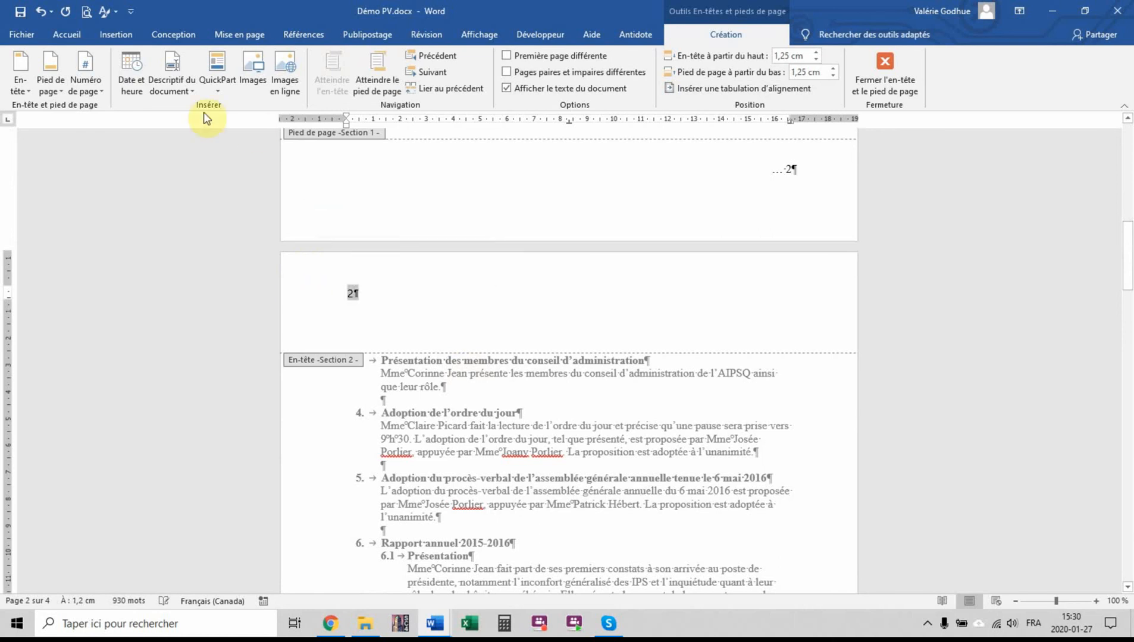
click(67, 34)
click(230, 61)
click(212, 142)
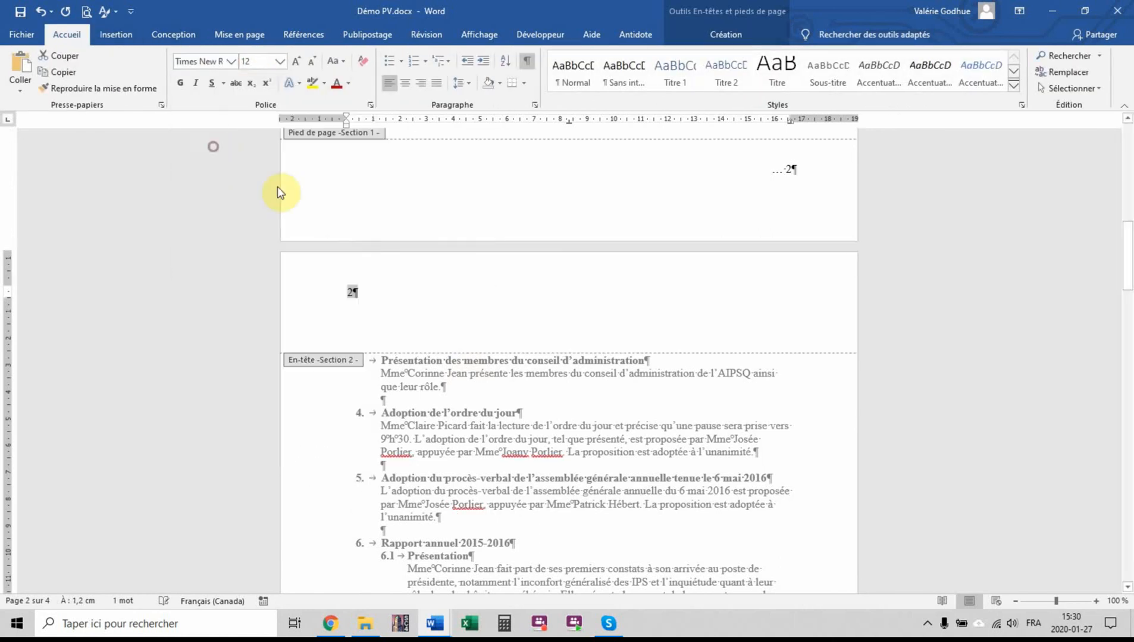
click(421, 84)
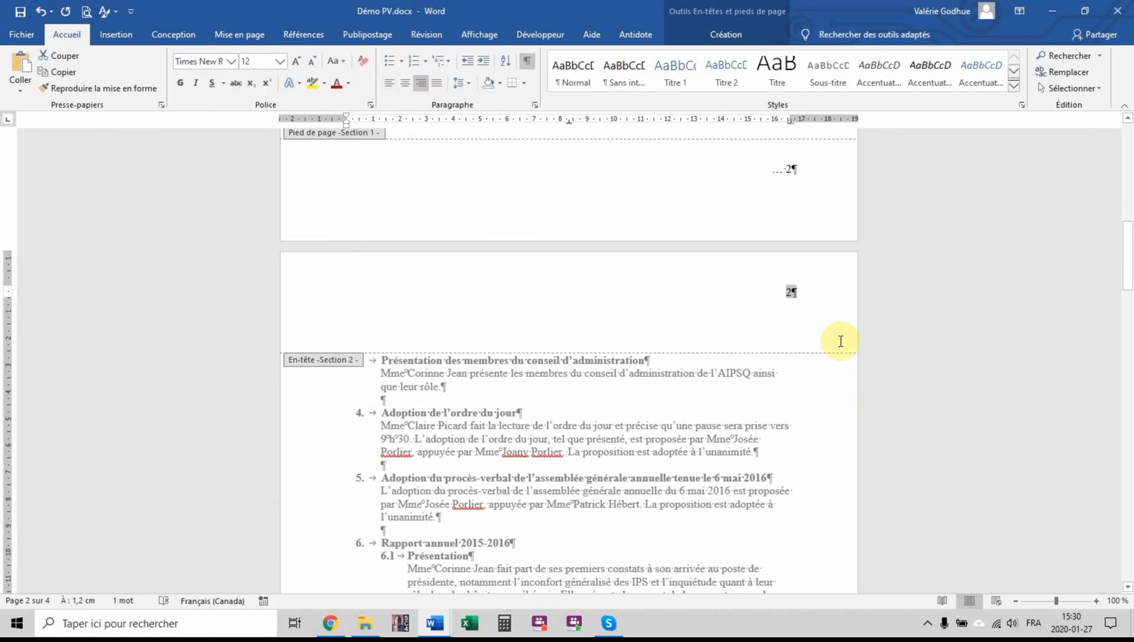
Set both the header distance from the top and the footer distance from the bottom to 2,5 cm for section 2
click(756, 39)
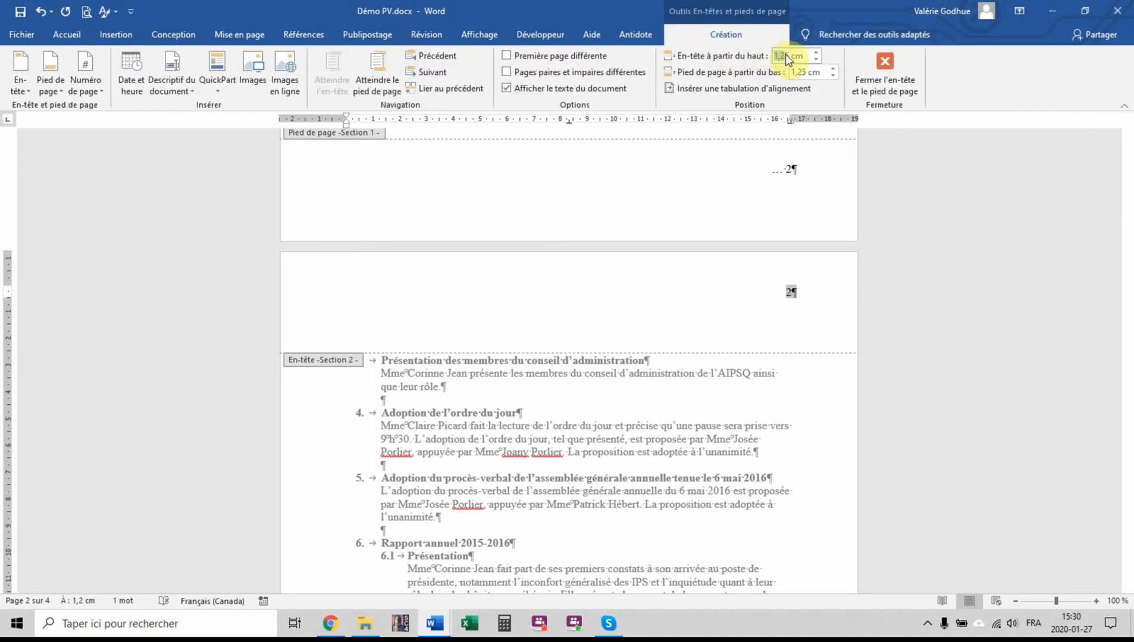
text(2,5)
click(806, 72)
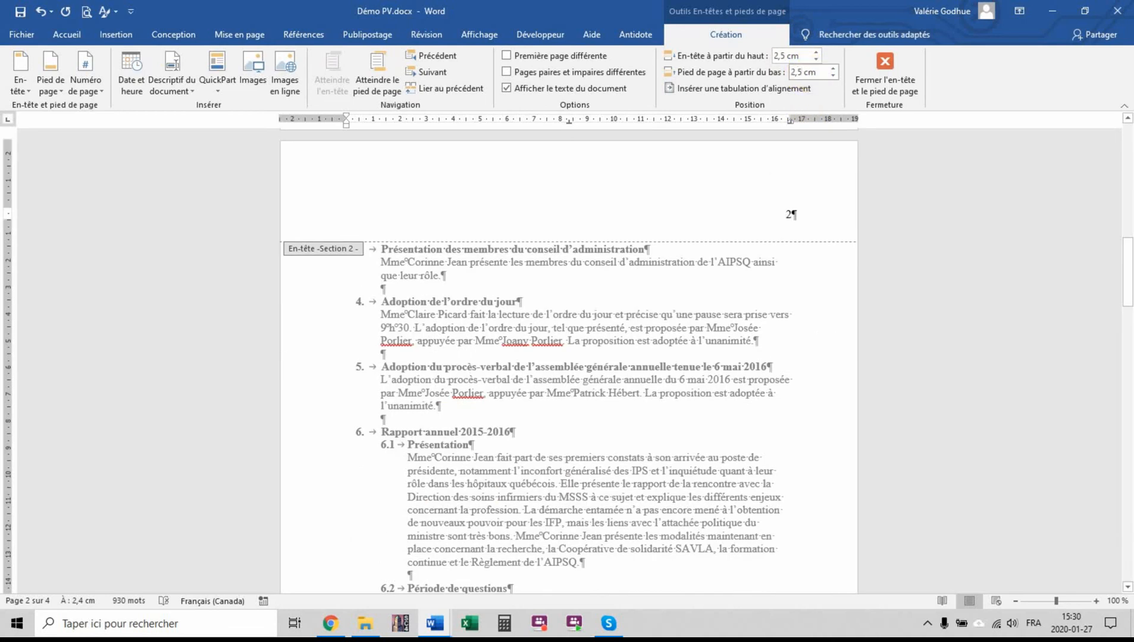
Enter the continuation mark "… 3" in the section 2 footer, formatted in Times New Roman and aligned right
click(408, 374)
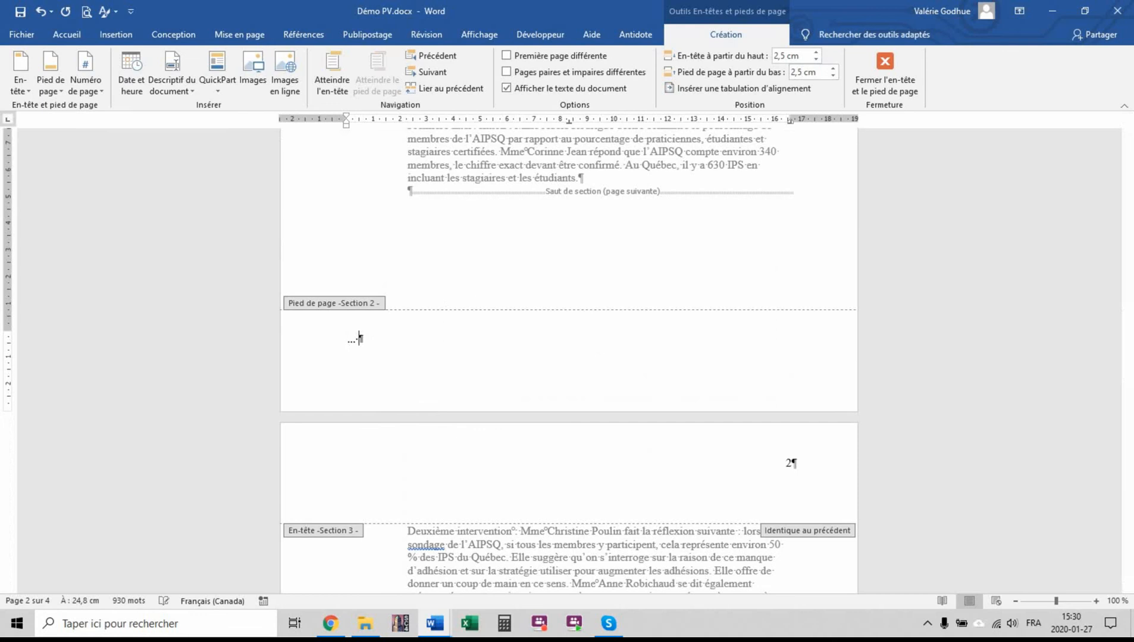
click(321, 339)
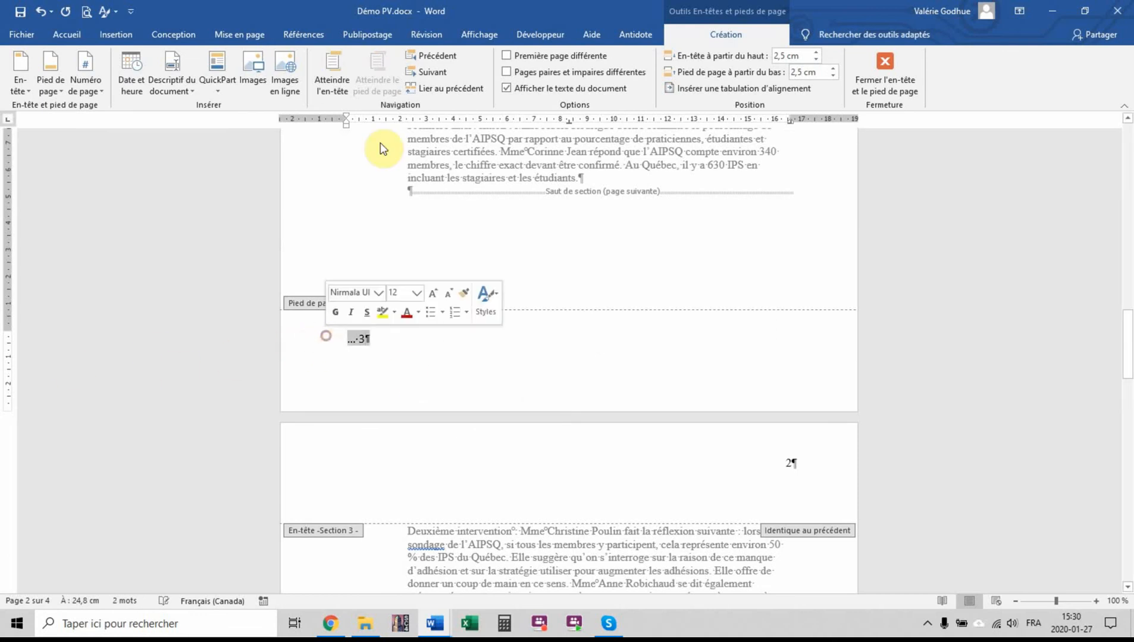
click(122, 36)
click(66, 35)
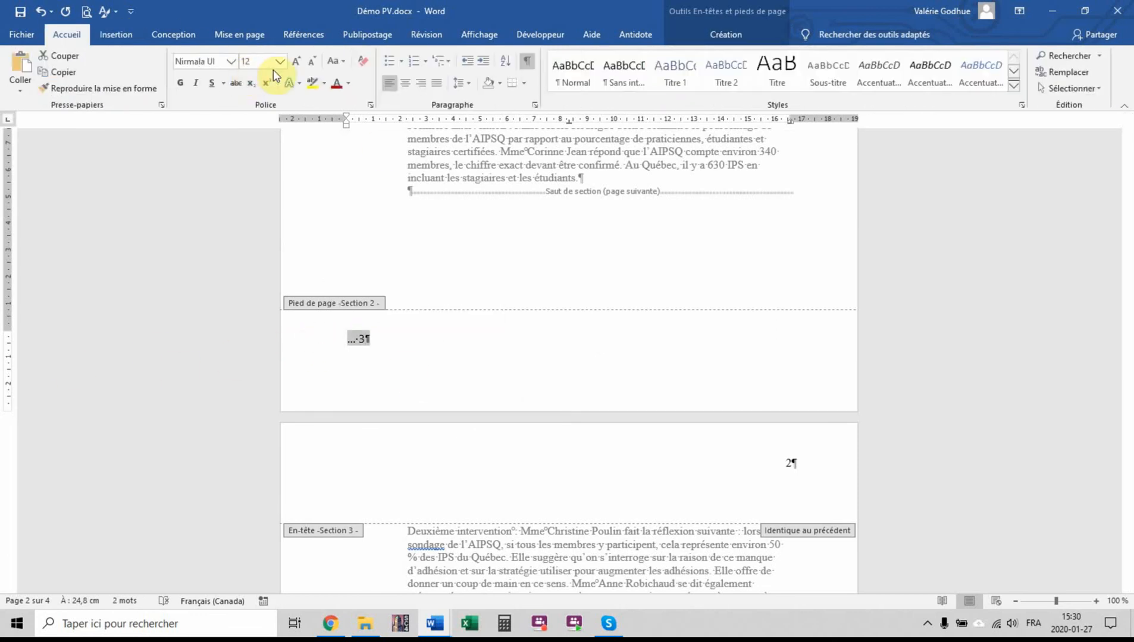
click(235, 61)
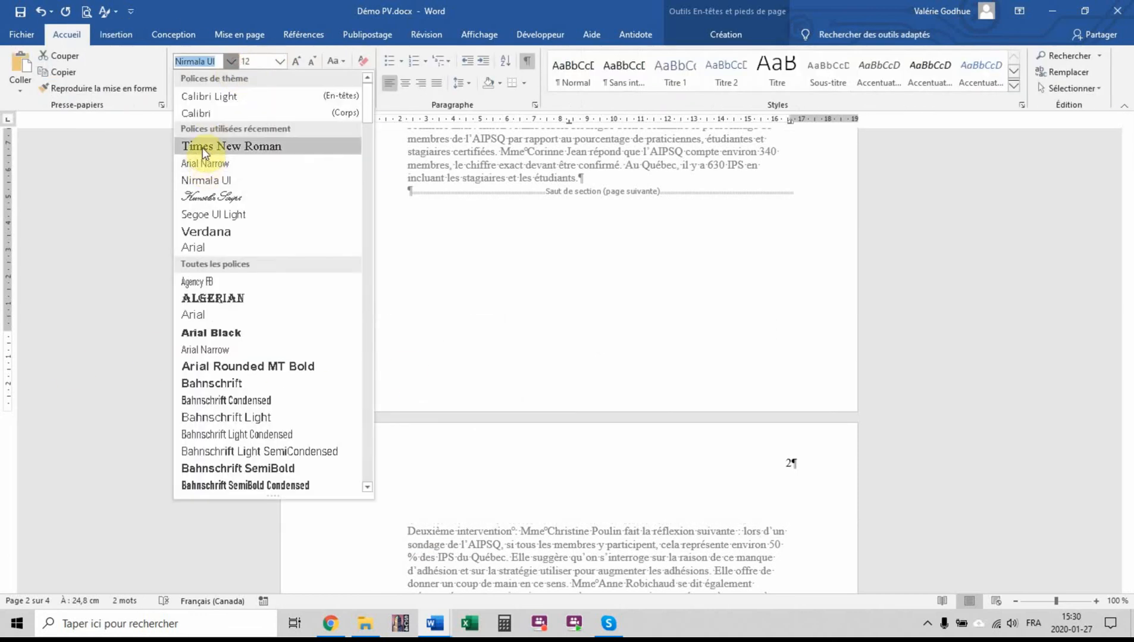
click(202, 148)
click(420, 83)
Unlink the section 3 header from the previous section and change its page number to 3
click(805, 467)
click(726, 36)
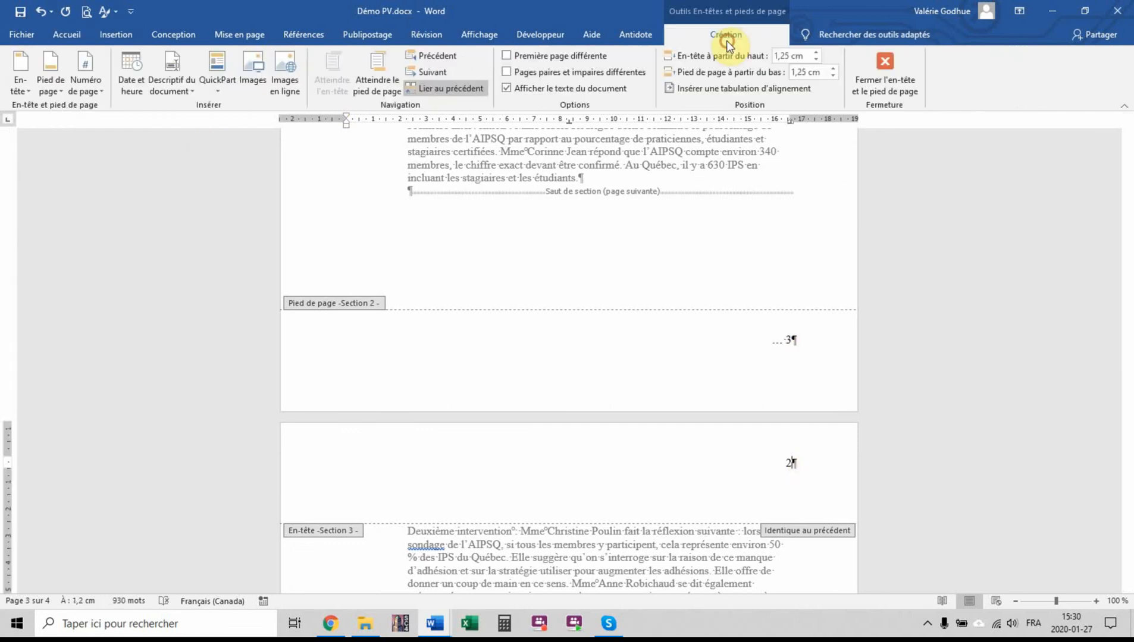
click(449, 74)
click(310, 184)
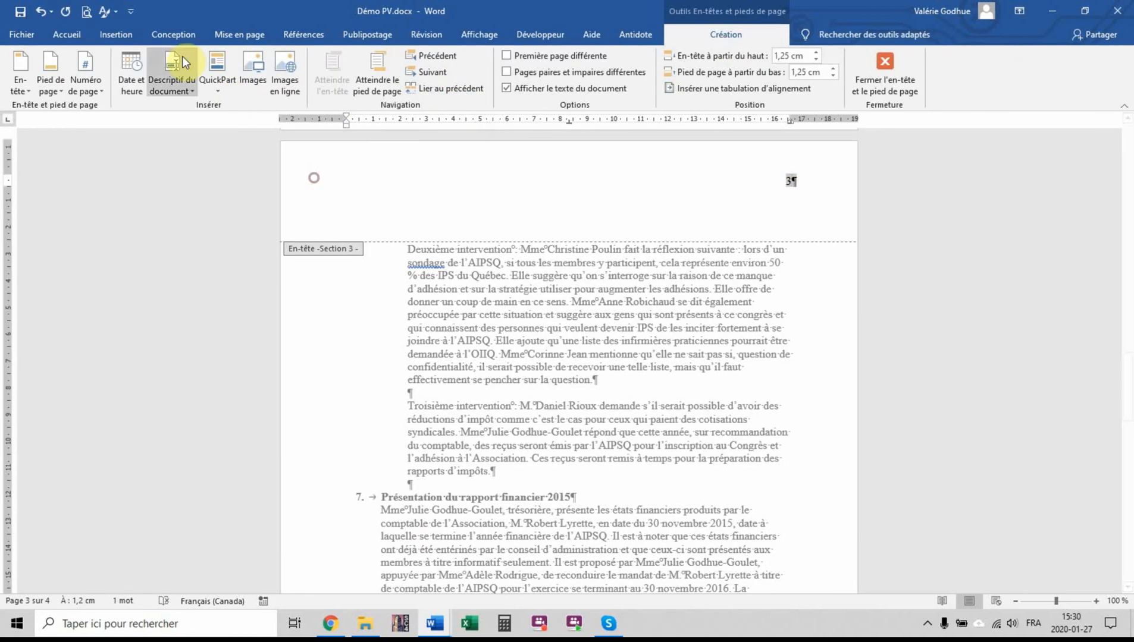
Set the section 3 header's distance from the page top to 2,5 cm
click(66, 34)
click(725, 34)
click(781, 54)
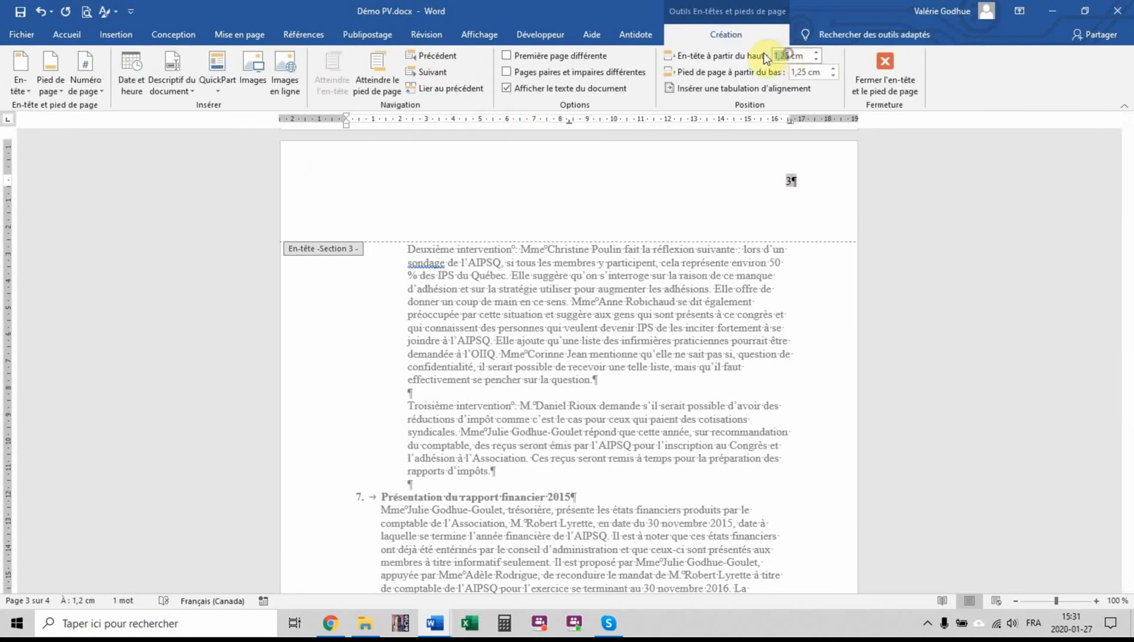
text(2,5)
Unlink the section 3 footer from the previous one and change its mark to "… 4", placed 2,5 cm from the page bottom
click(788, 323)
scroll(788, 324, down, 12)
click(789, 342)
click(442, 92)
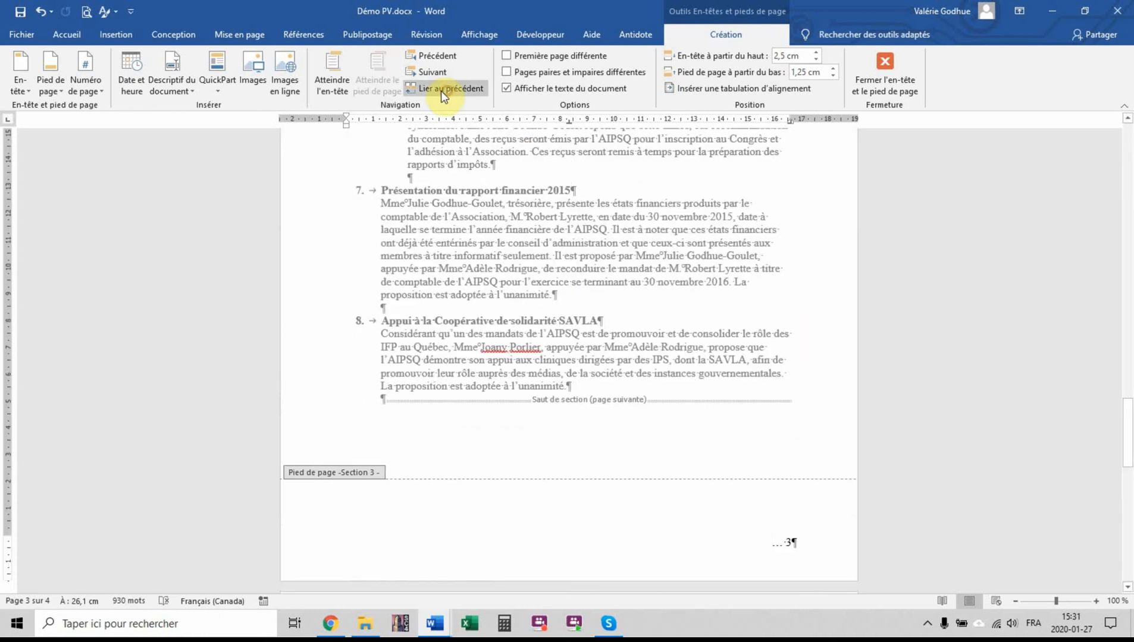
click(791, 546)
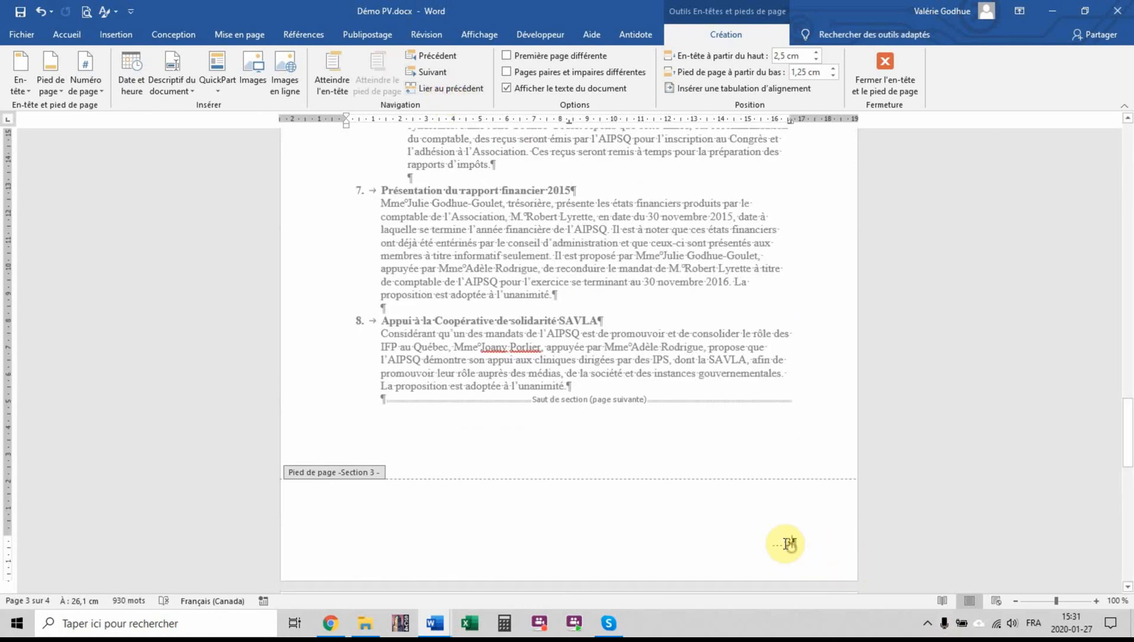
scroll(716, 435, down, 4)
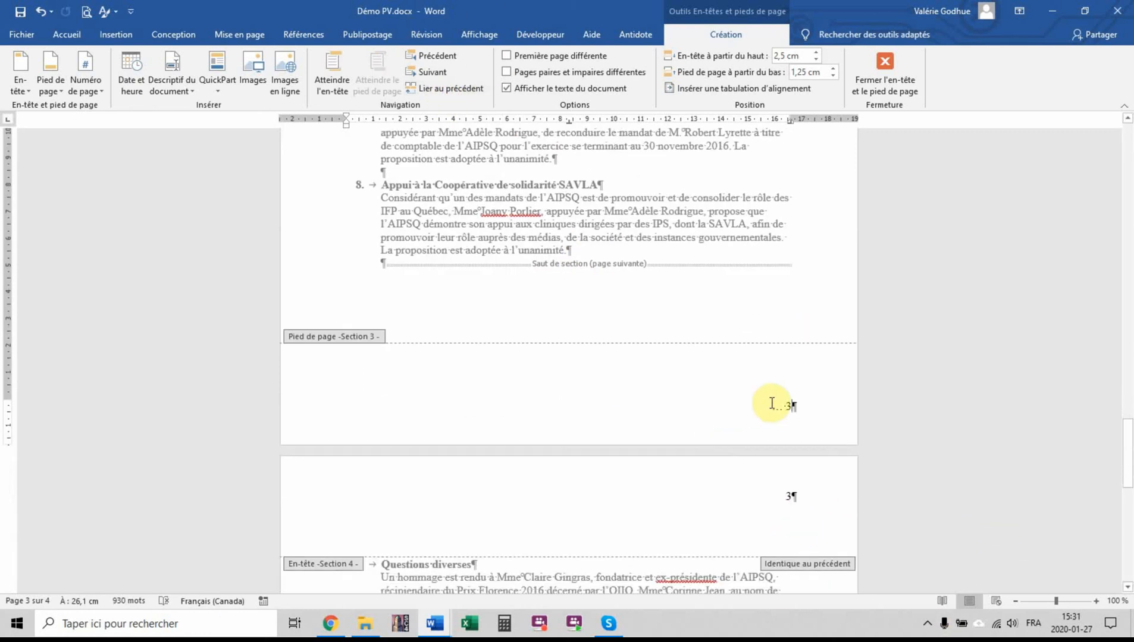
key(BackSpace)
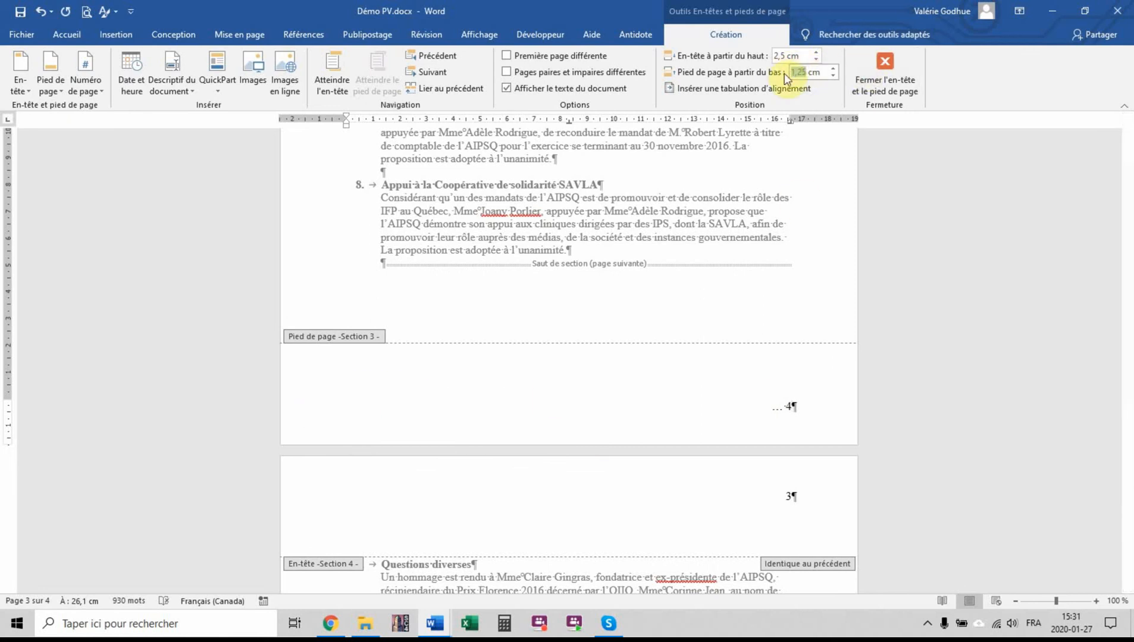
scroll(832, 474, up, 3)
click(820, 483)
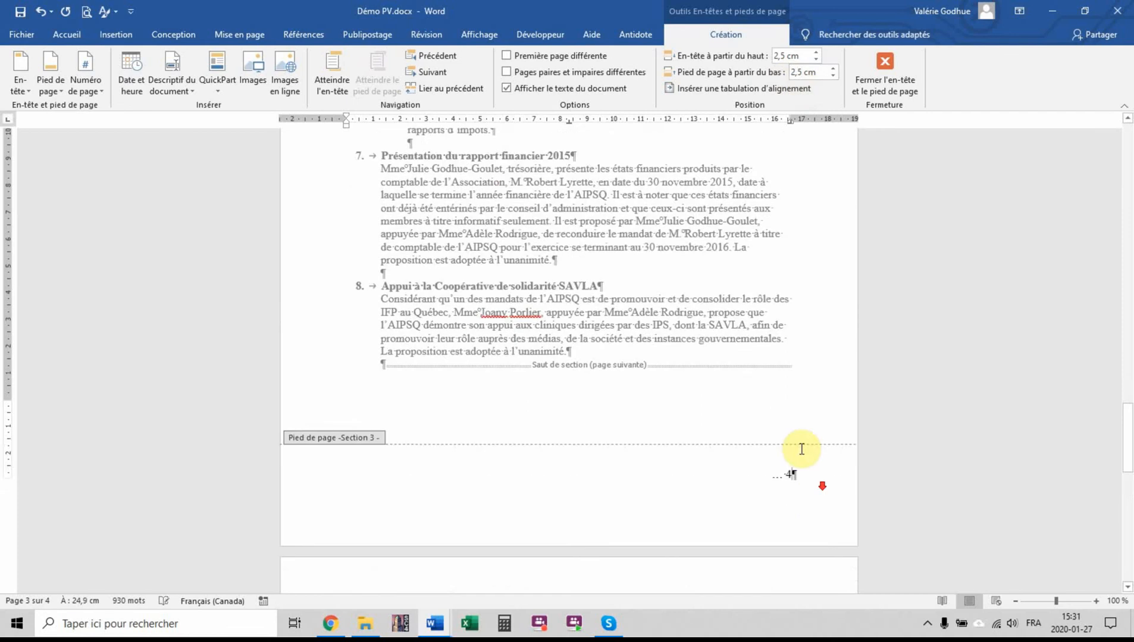
Unlink the section 4 header from the previous section and change its page number to 4
scroll(800, 451, down, 6)
click(797, 395)
click(447, 87)
key(BackSpace)
text(4)
Set the section 4 header's distance from the page top to 2,5 cm and return to the body text
click(785, 54)
text(2,5)
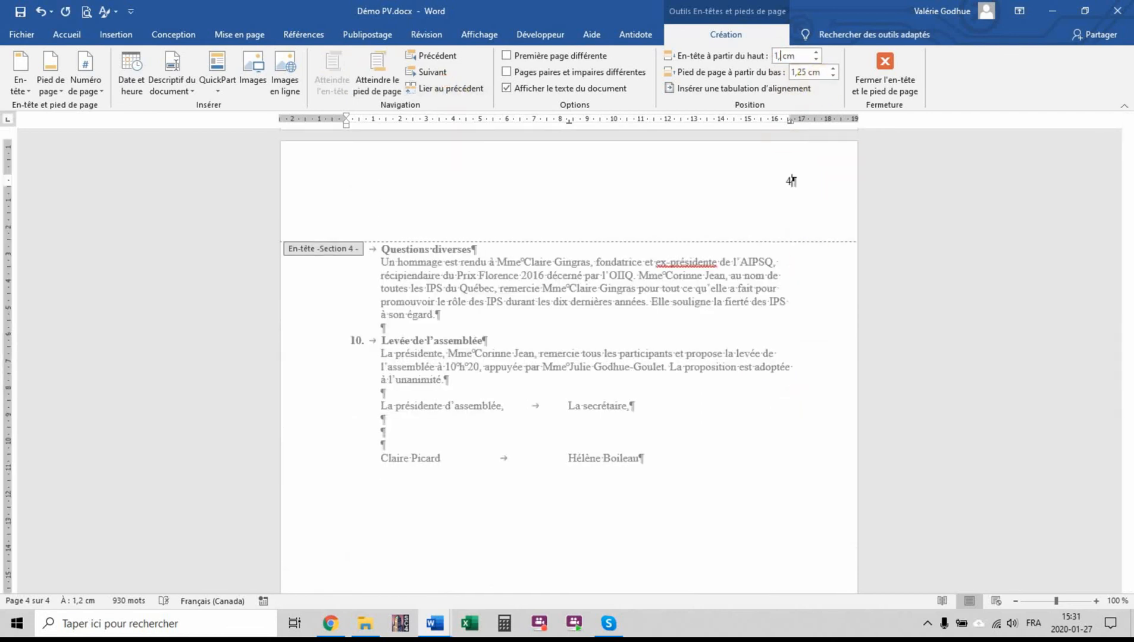
click(884, 71)
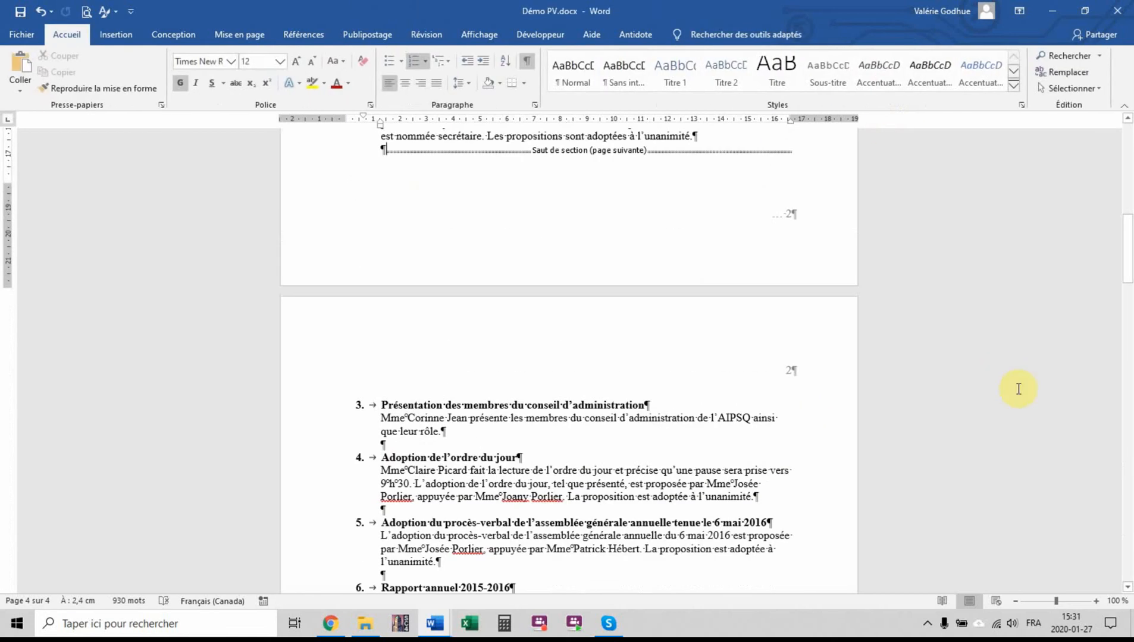
Unlink the section 4 footer from the previous section and delete its continuation mark
drag(1130, 244, 1127, 554)
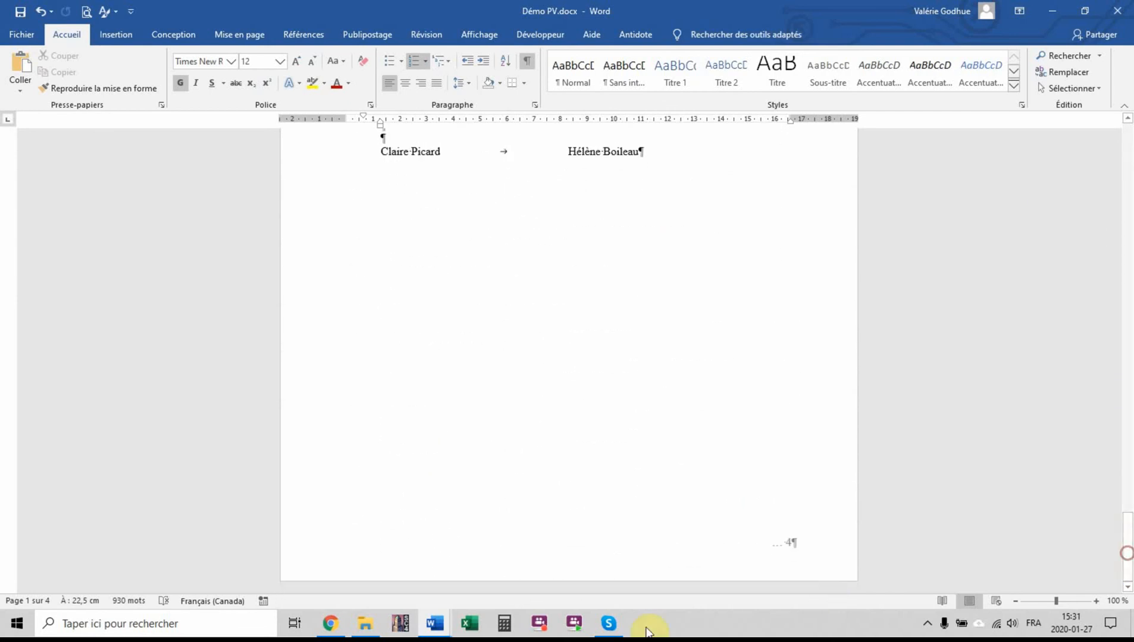
double_click(790, 542)
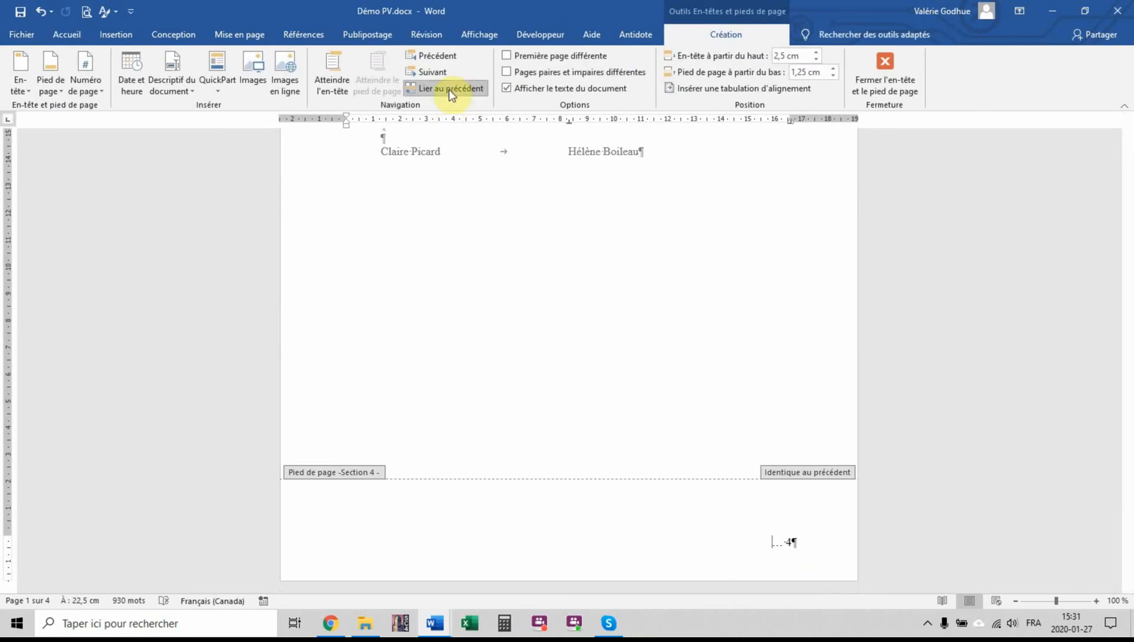
click(448, 89)
drag(774, 544, 809, 540)
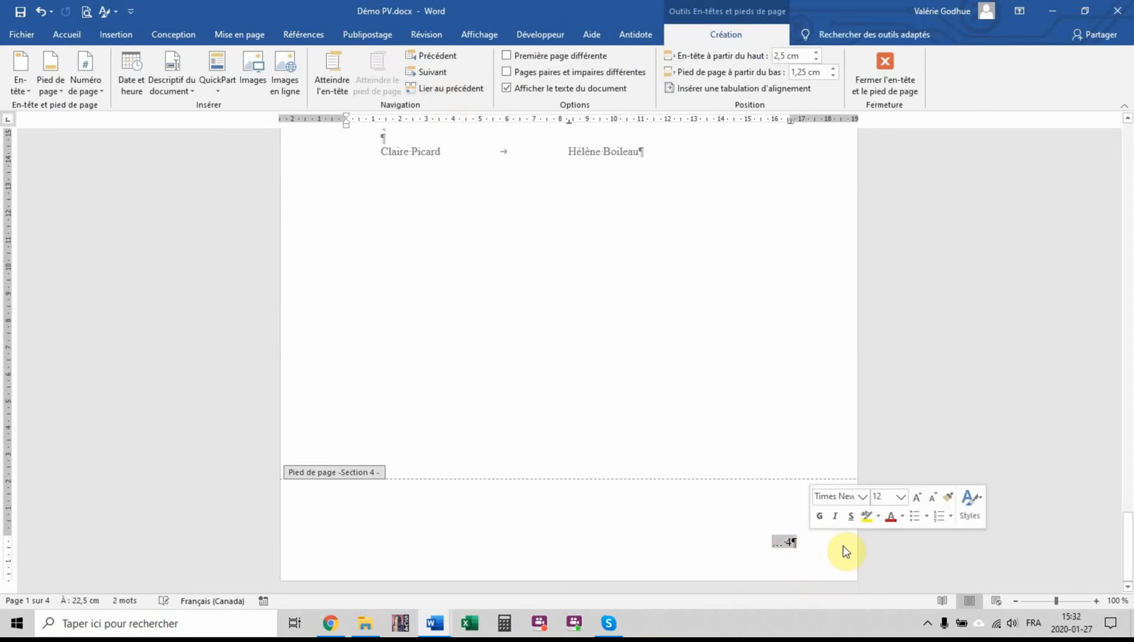
key(Delete)
double_click(803, 366)
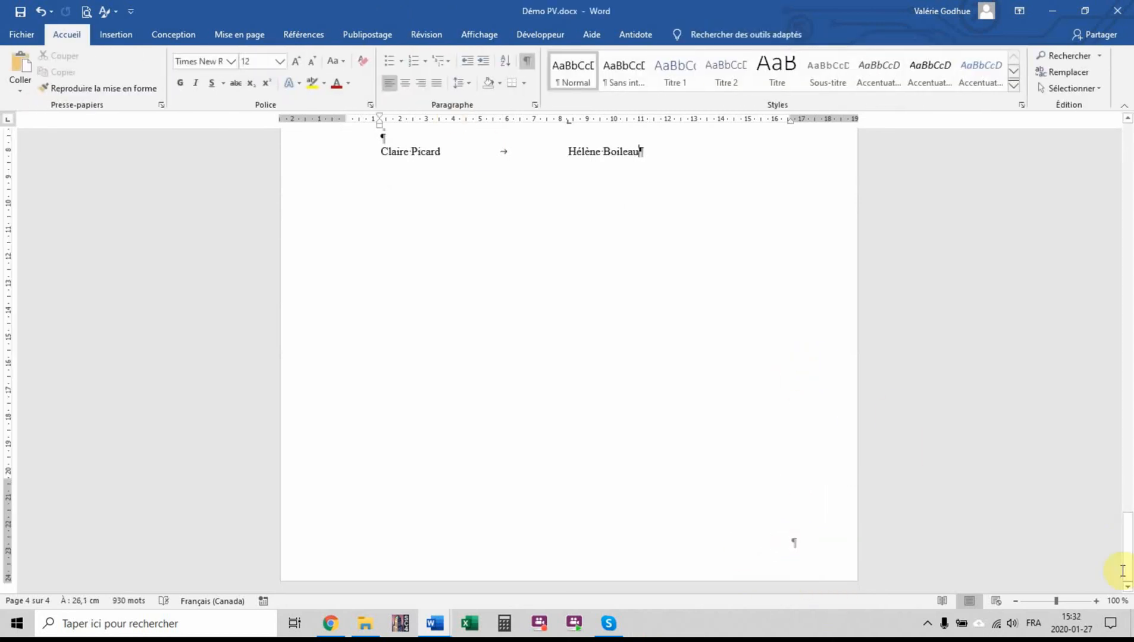
Split the "Deuxième intervention" paragraph on page 3 after "donner un coup de main en ce sens."
drag(1129, 543, 1130, 335)
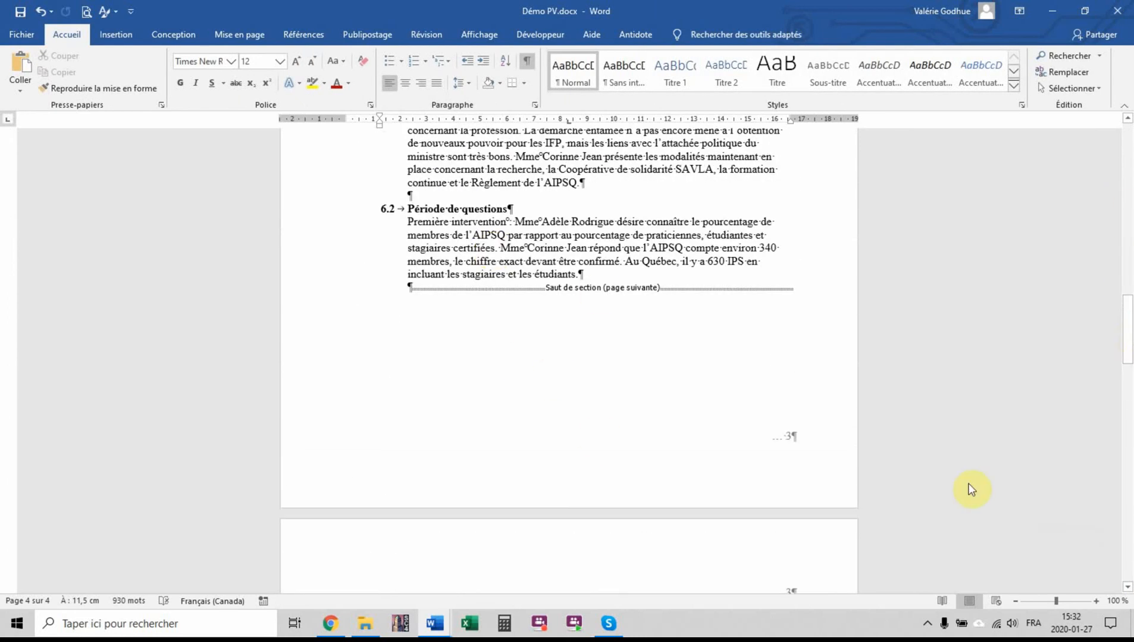
scroll(675, 407, down, 6)
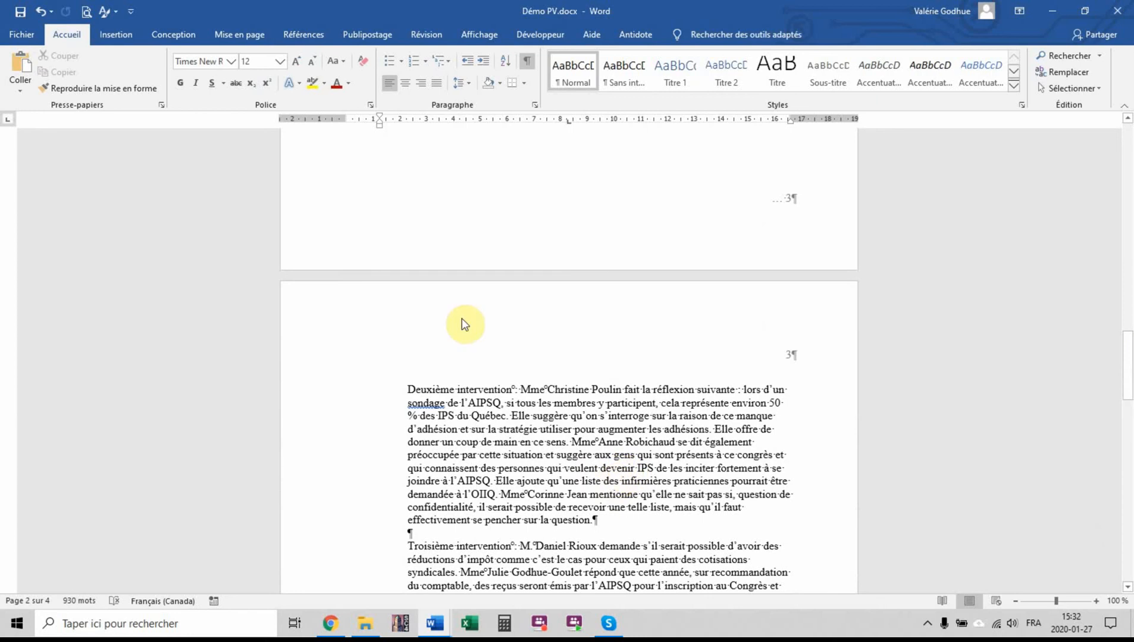
click(571, 442)
key(Return)
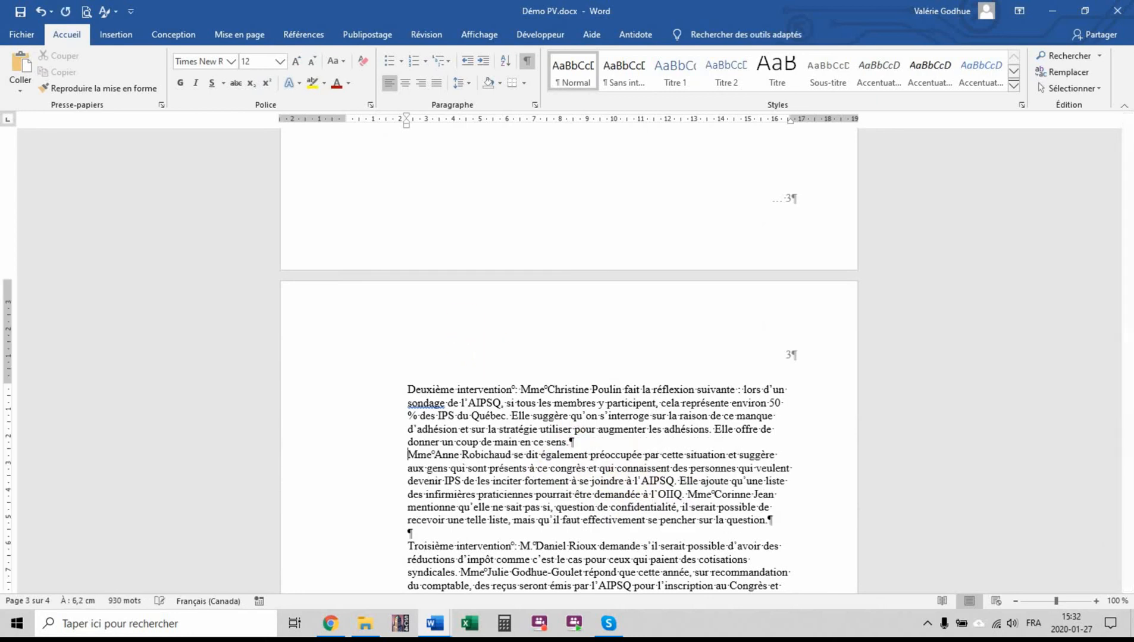
Move the first part of "Deuxième intervention" before the section break on page 2 and insert a blank line above it
triple_click(405, 396)
scroll(601, 420, up, 1)
scroll(601, 419, up, 3)
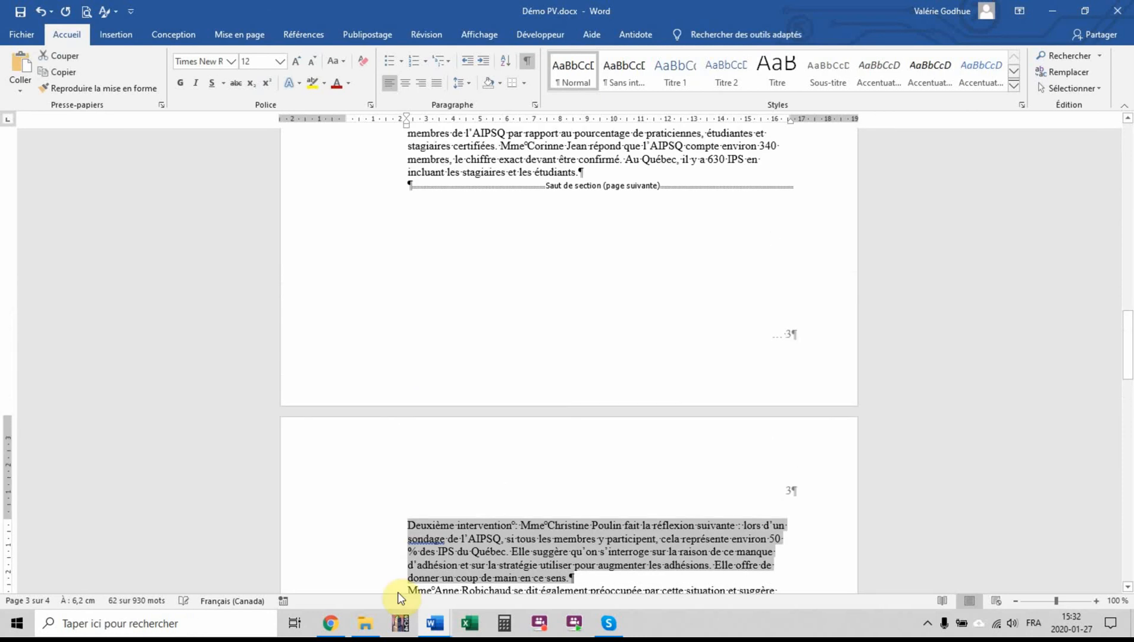
drag(412, 531, 602, 277)
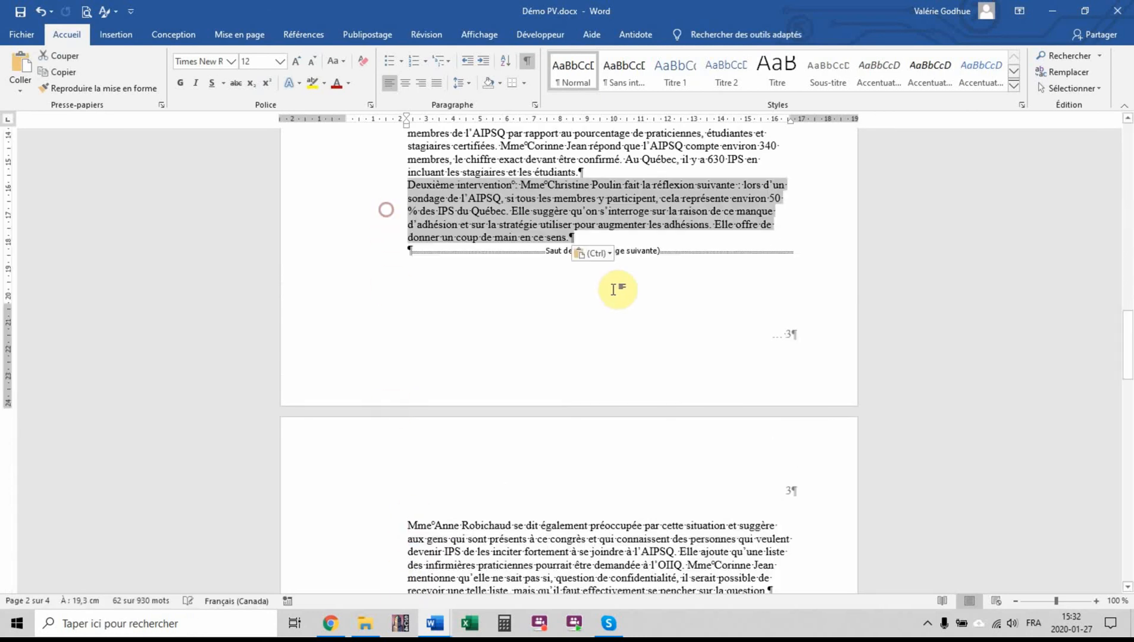
click(591, 172)
key(Return)
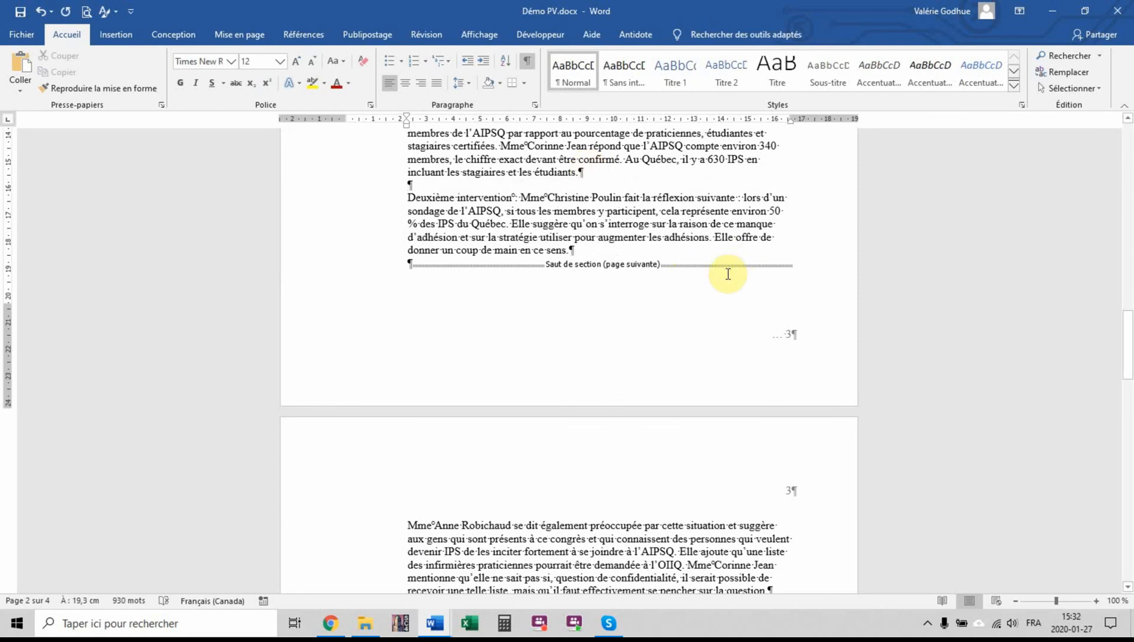
Move item 9, "Questions diverses", before the section break on page 3 and add a blank line above it
scroll(779, 285, down, 8)
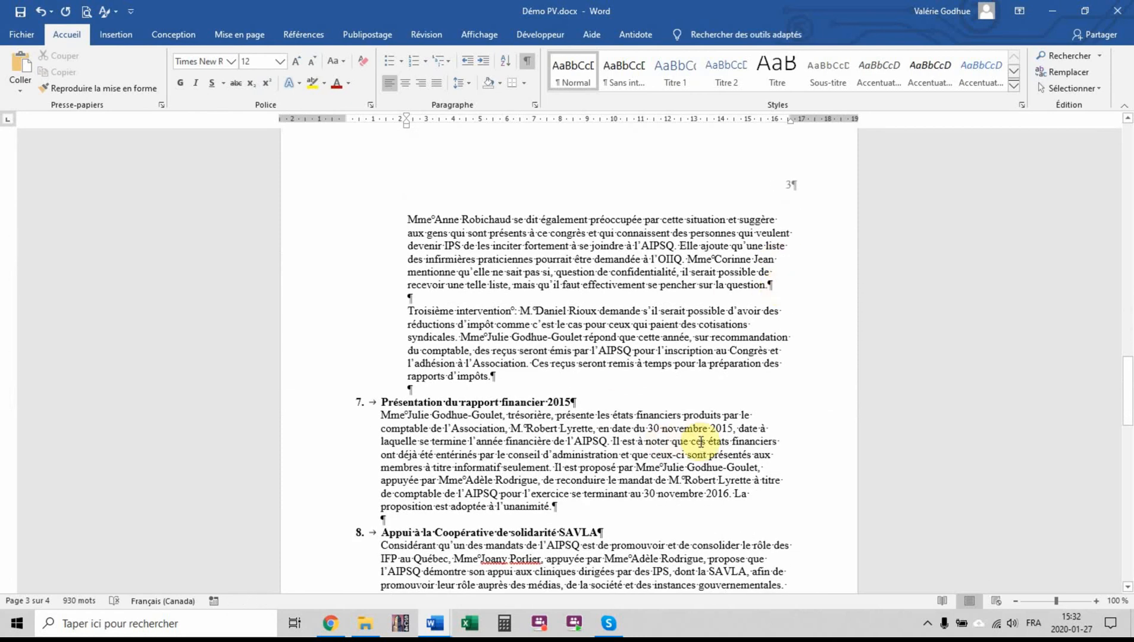
scroll(701, 441, down, 7)
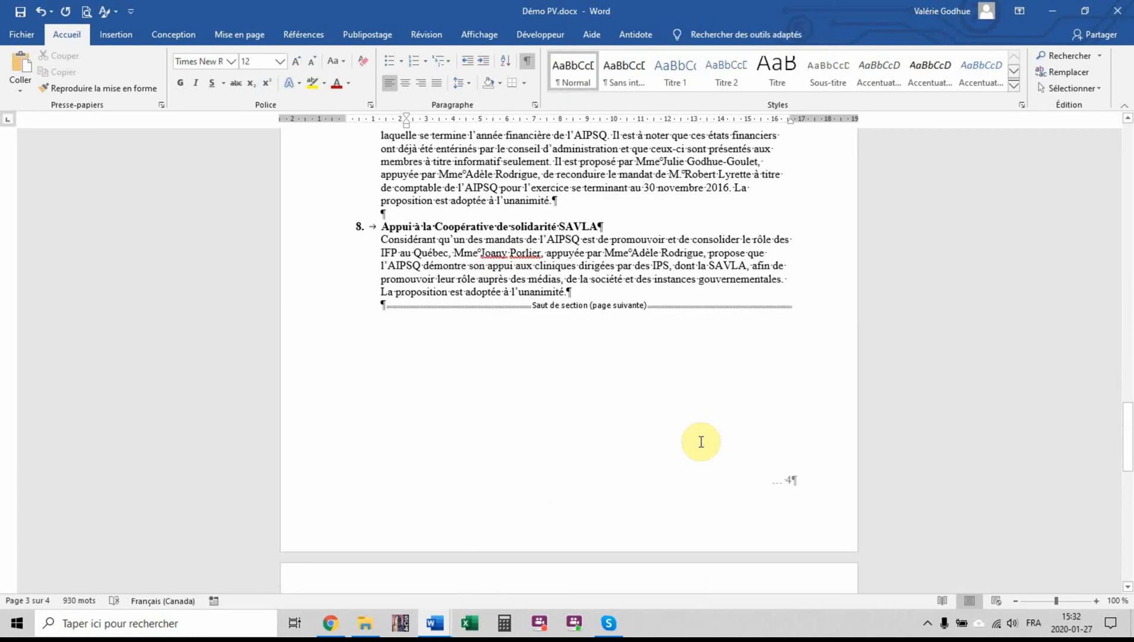
scroll(700, 442, down, 8)
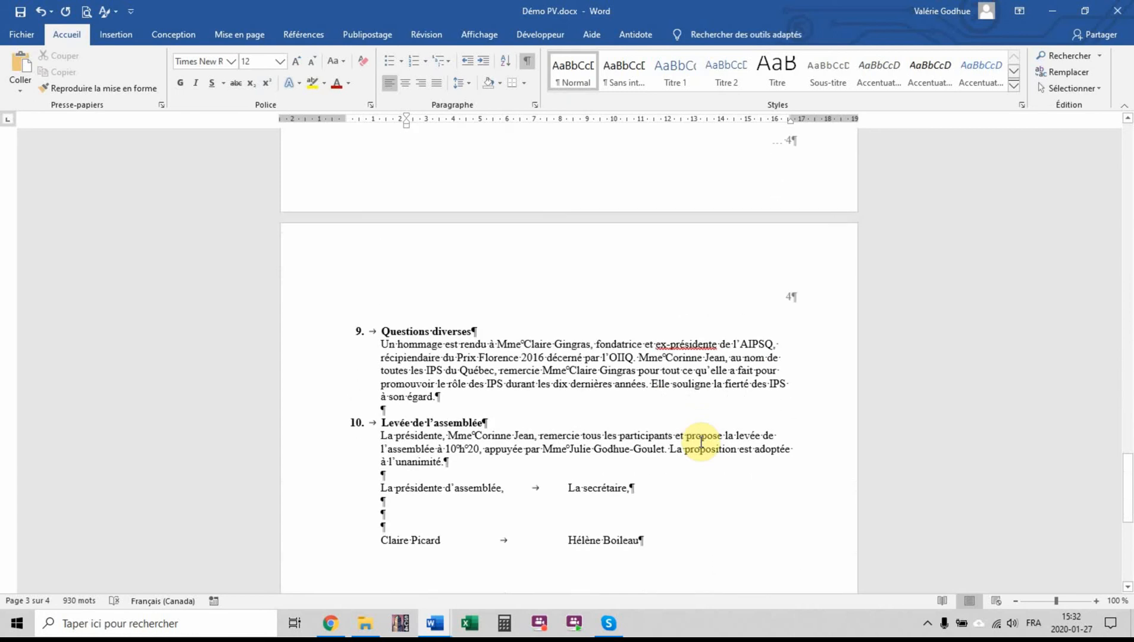
scroll(700, 441, up, 4)
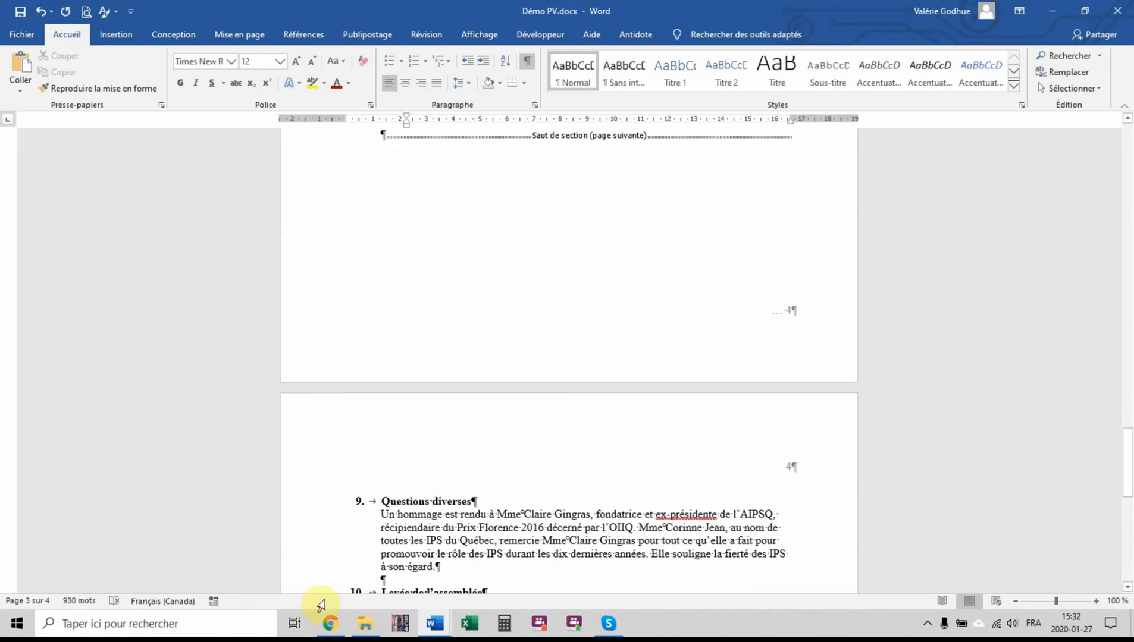
drag(328, 565, 384, 138)
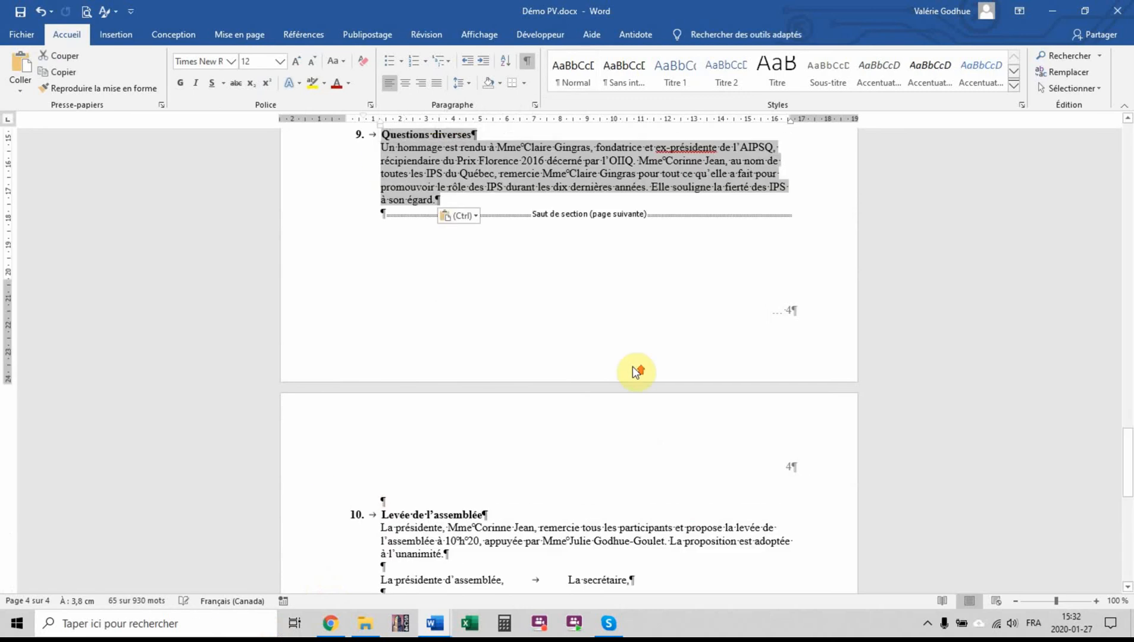
scroll(633, 367, up, 3)
click(584, 257)
key(Return)
Delete the blank line above item 10, "Levée de l'assemblée", at the start of page 4
scroll(607, 330, down, 8)
click(401, 331)
key(Delete)
scroll(794, 419, down, 10)
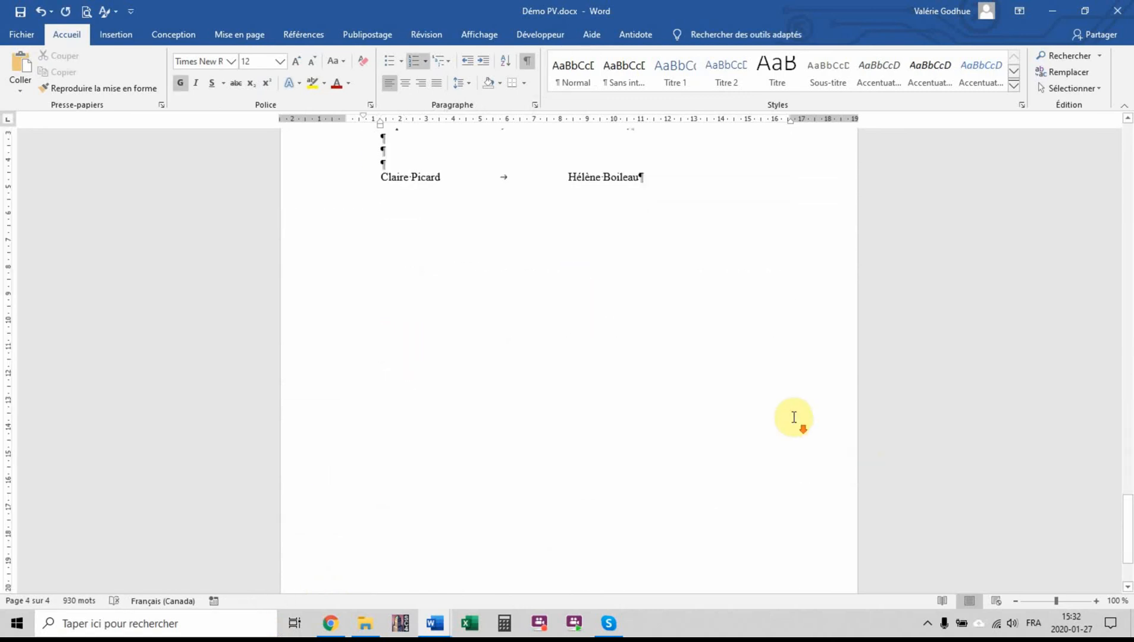
scroll(793, 419, up, 5)
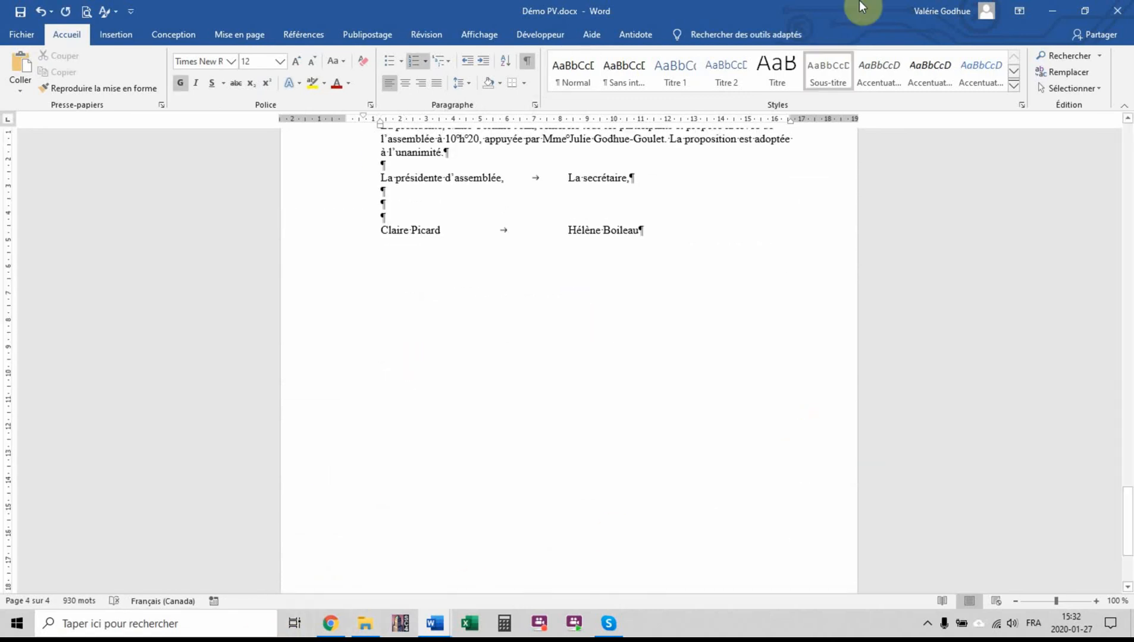
Review the suggested layout method in the PV entraînement document and return to Démo PV
mouse_move(436, 626)
click(361, 544)
scroll(319, 460, up, 6)
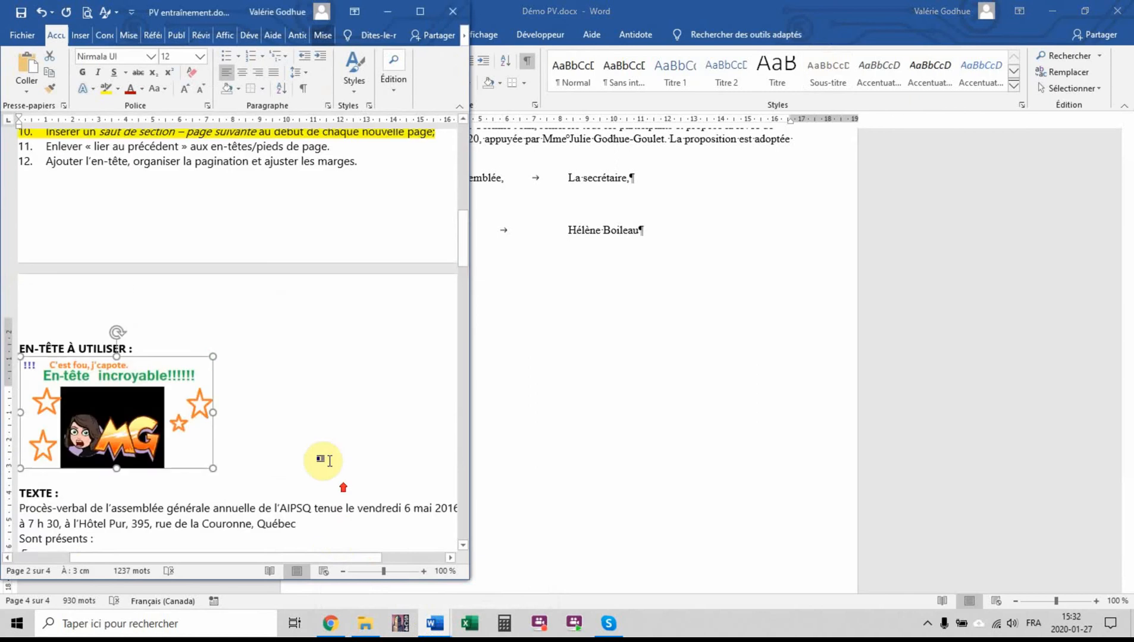
scroll(326, 443, up, 1)
click(210, 361)
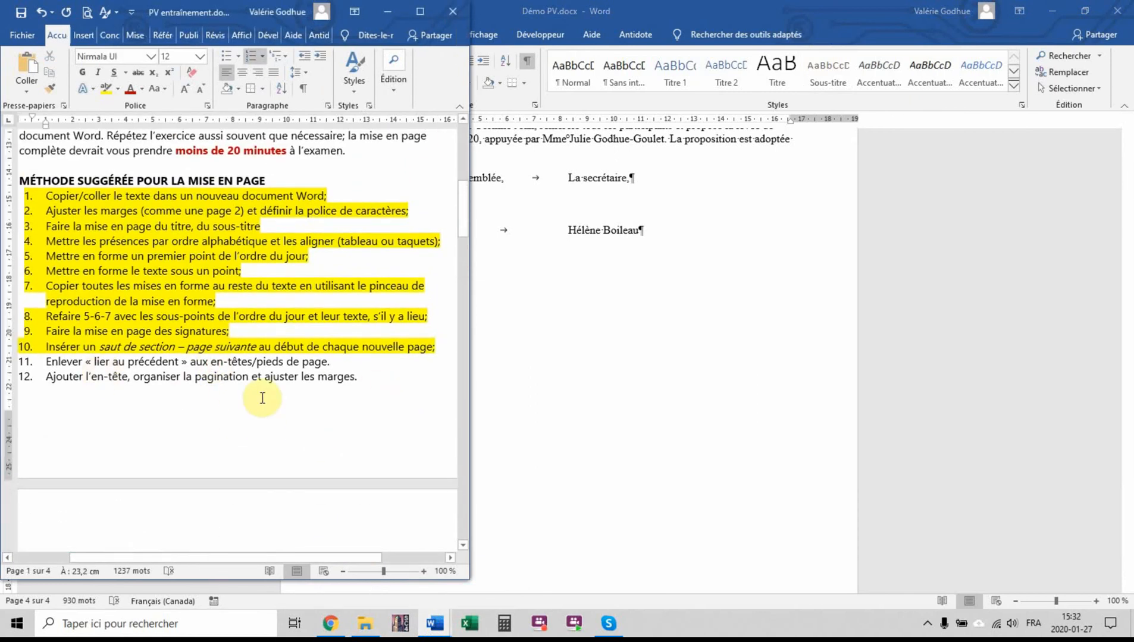
click(691, 275)
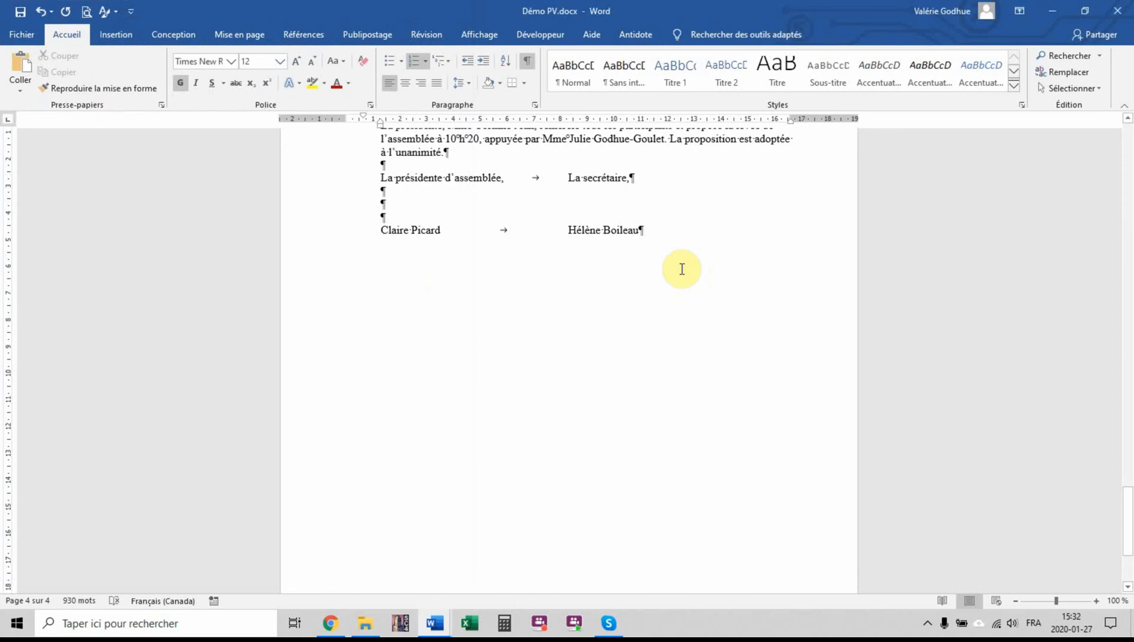
Insert two blank lines in the signature block on the last page
key(Return)
key(Return)
drag(1128, 503, 1127, 48)
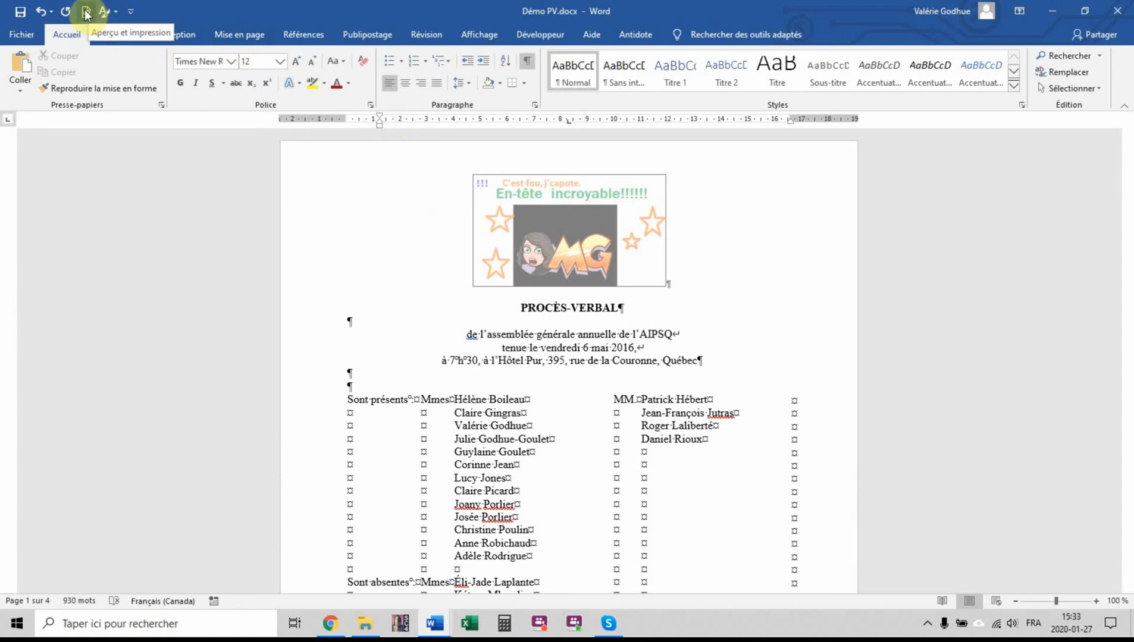
Check every page of the minutes in the print preview and return to the first page of the document
click(134, 11)
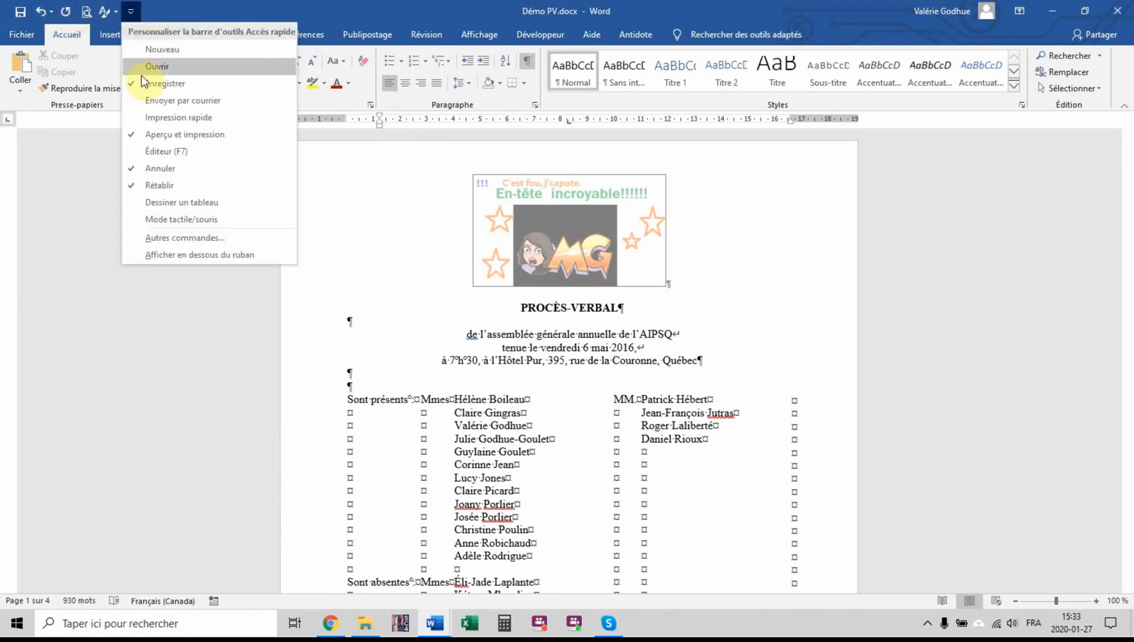
click(209, 12)
click(90, 13)
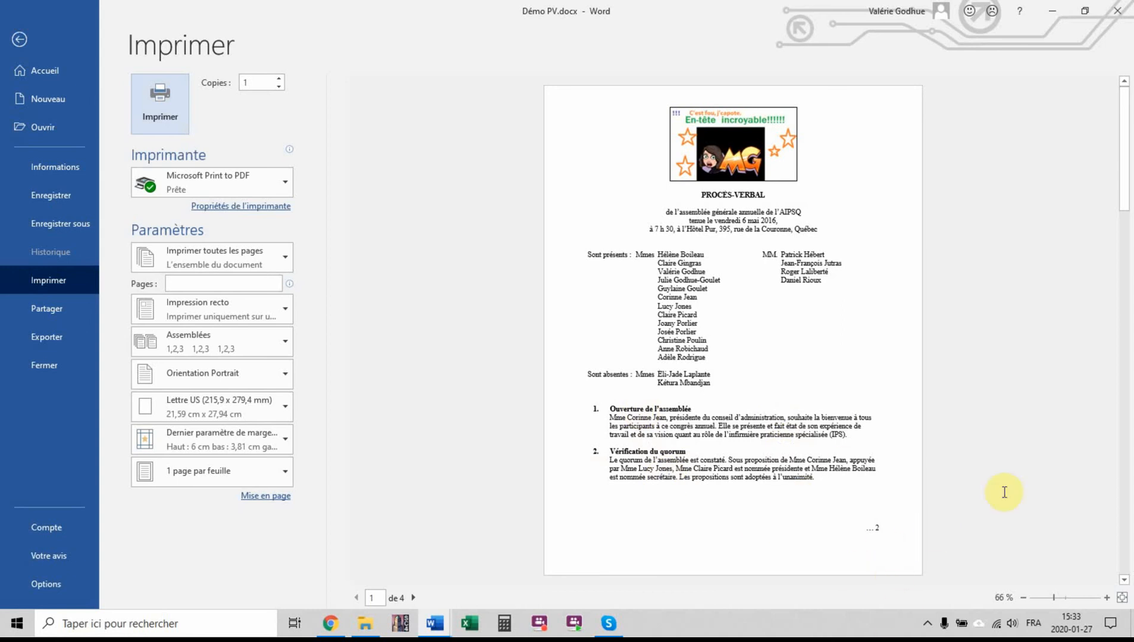
scroll(1010, 467, down, 2)
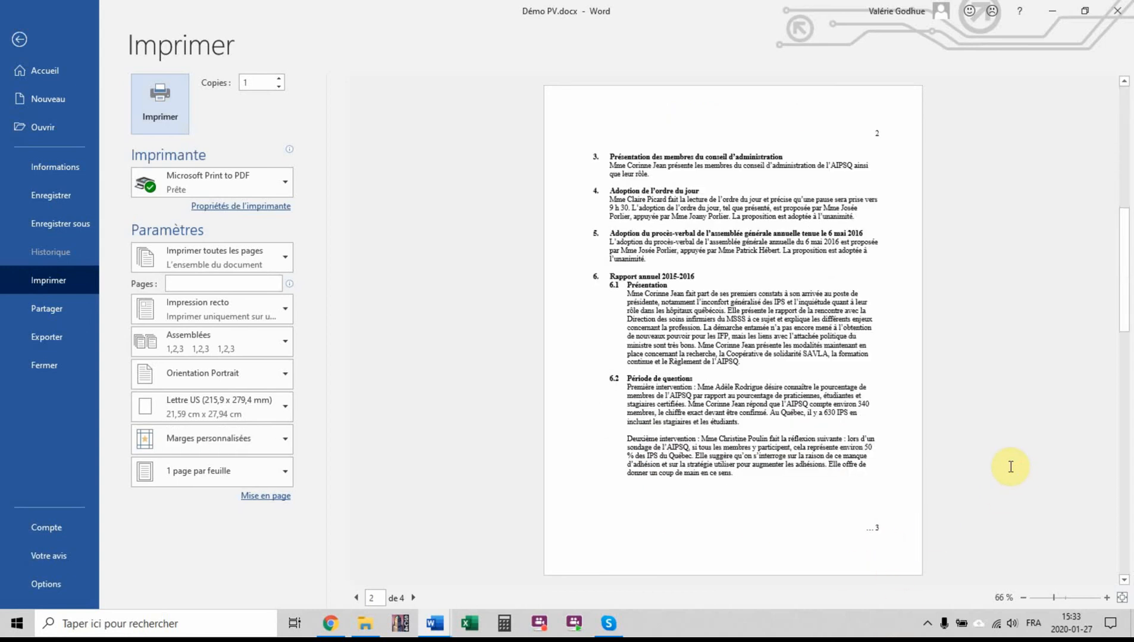
scroll(1010, 467, down, 4)
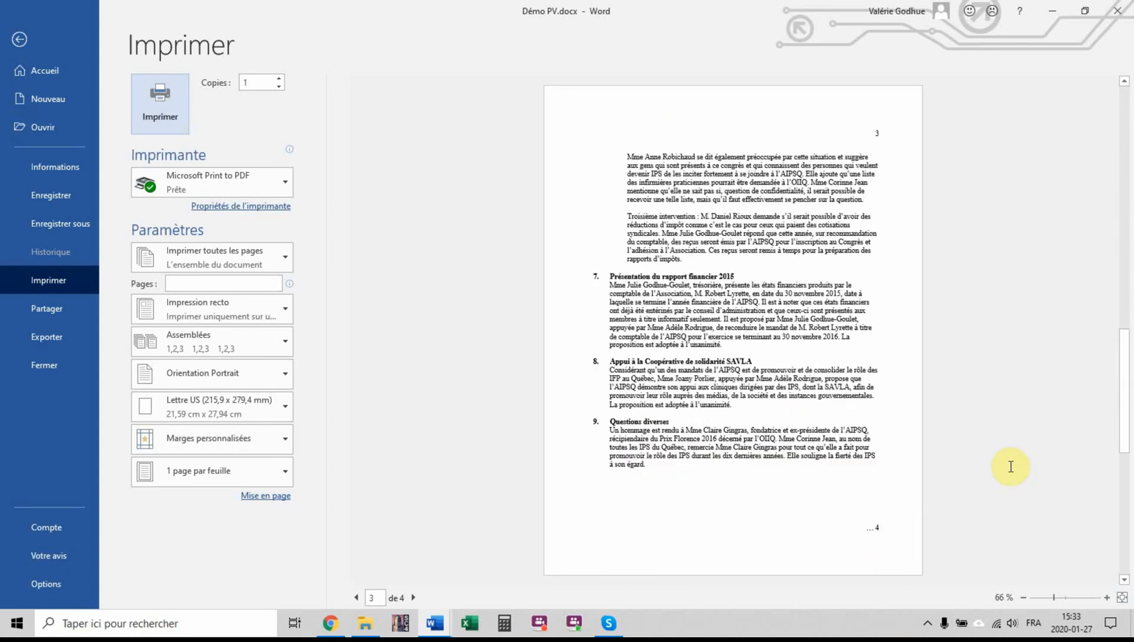
click(17, 41)
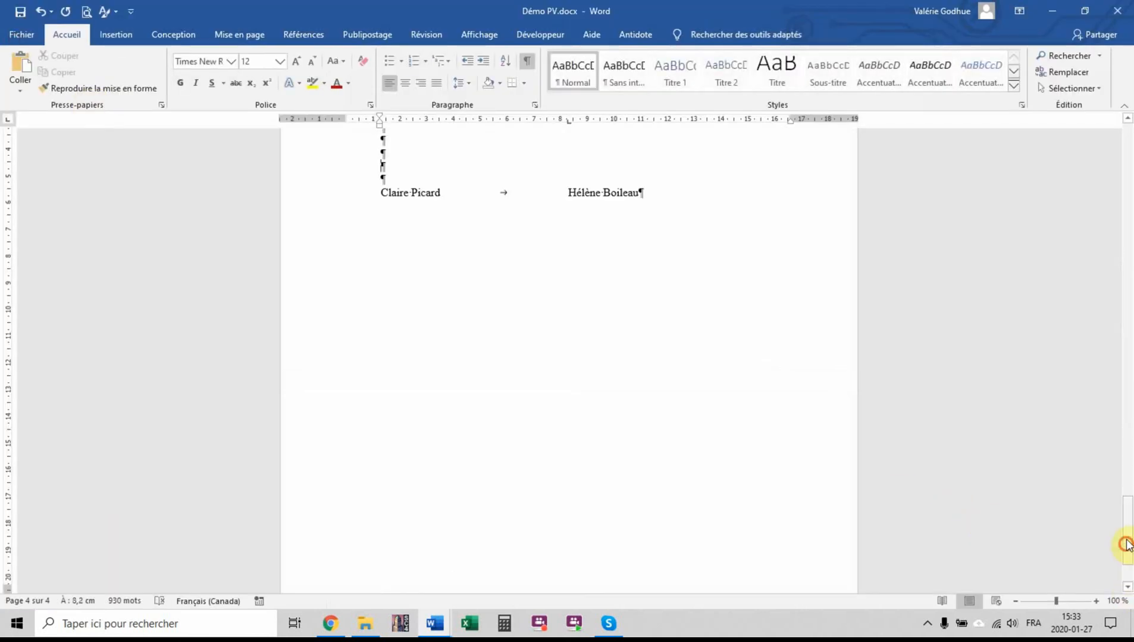
drag(1126, 538, 1127, 143)
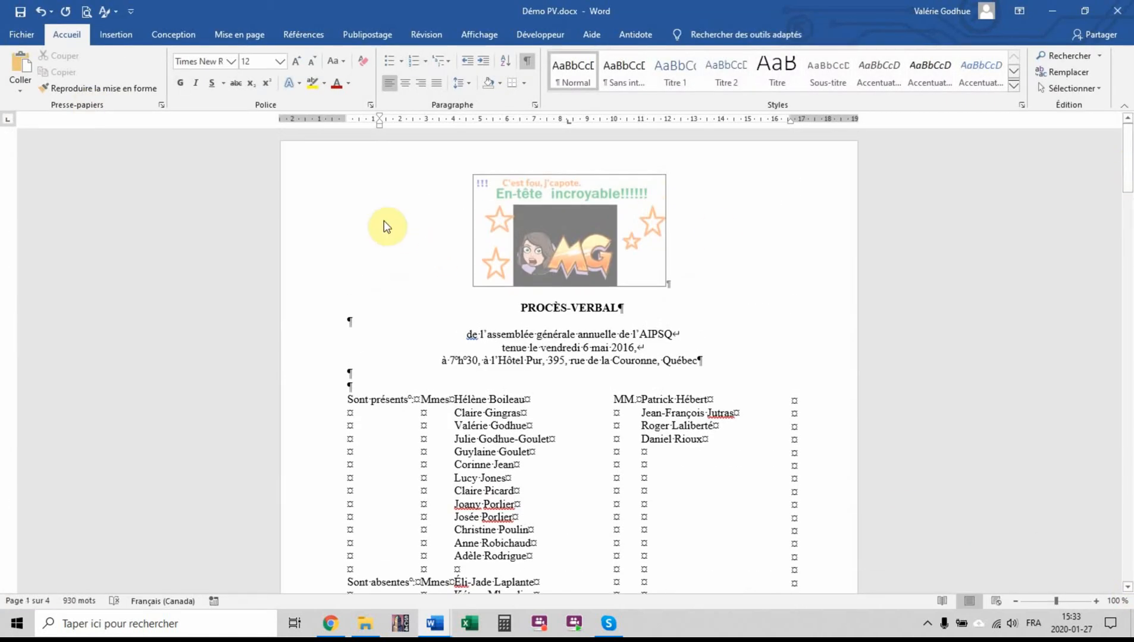